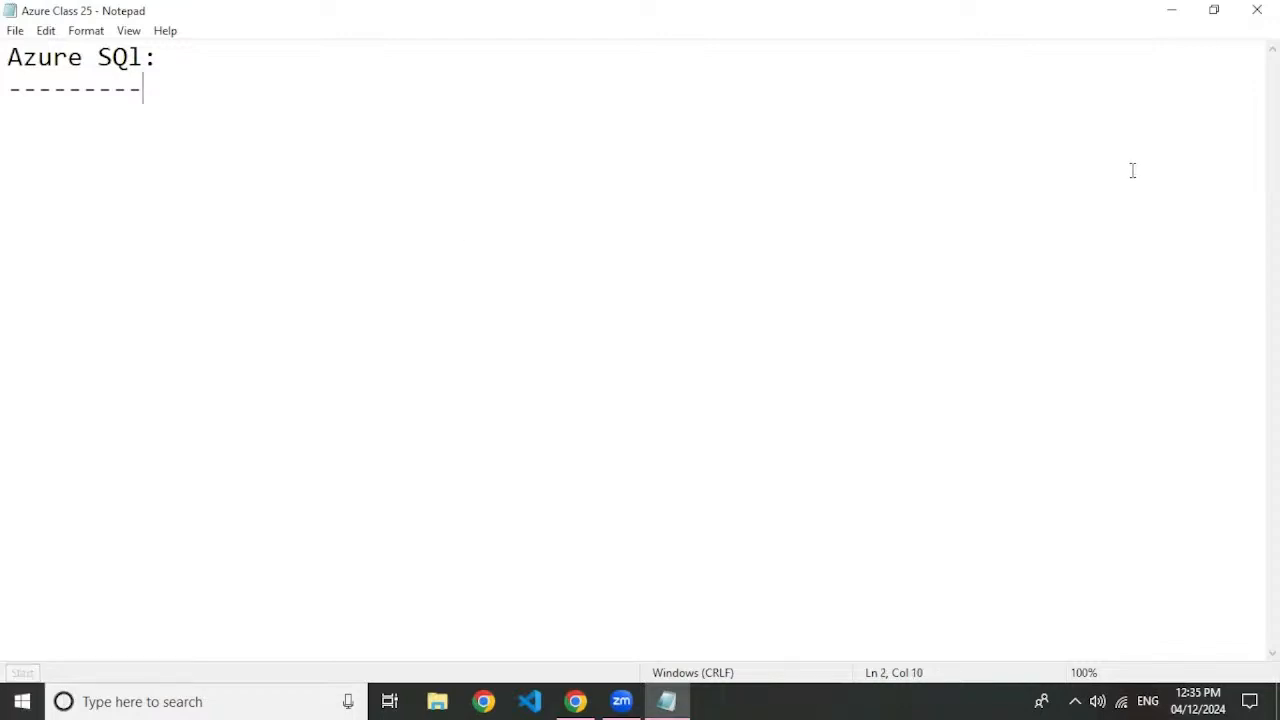
Minimize the Azure SQL notes in Notepad to bring the Chrome window forward
left_click(1172, 10)
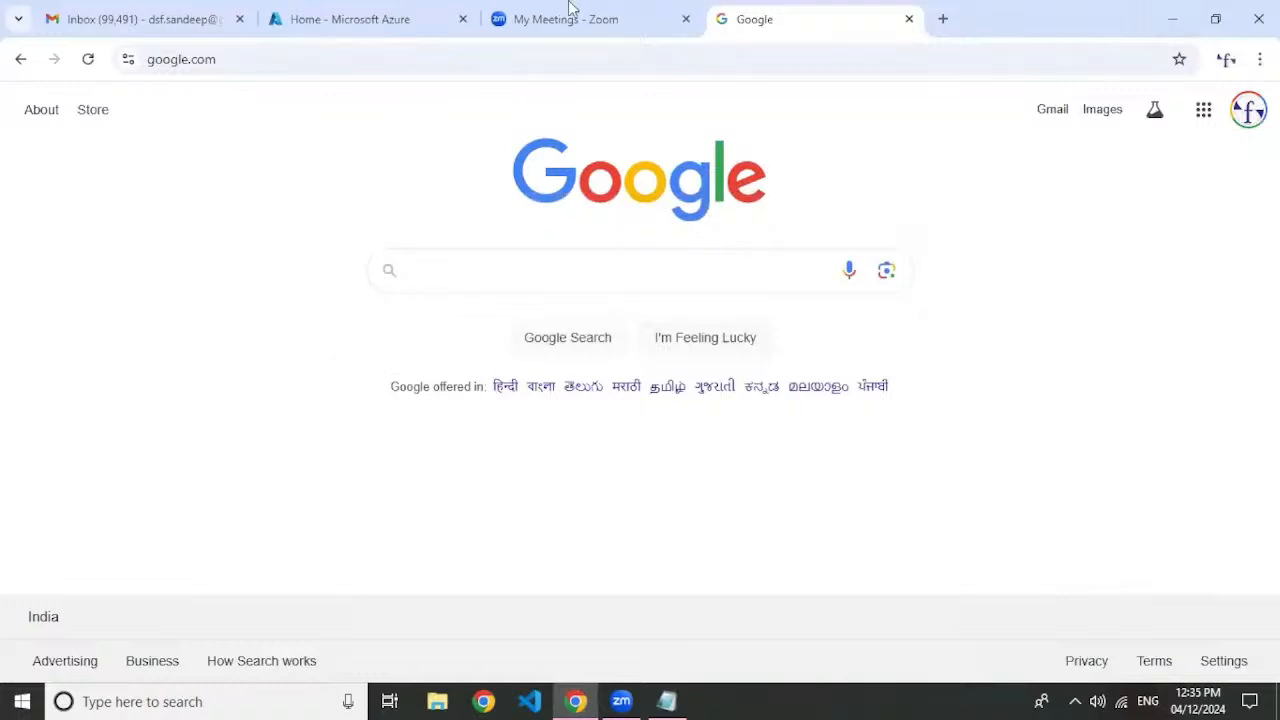
Switch to the Azure portal tab, close the Google tab, and start a new resource group
left_click_drag(351, 17, 640, 17)
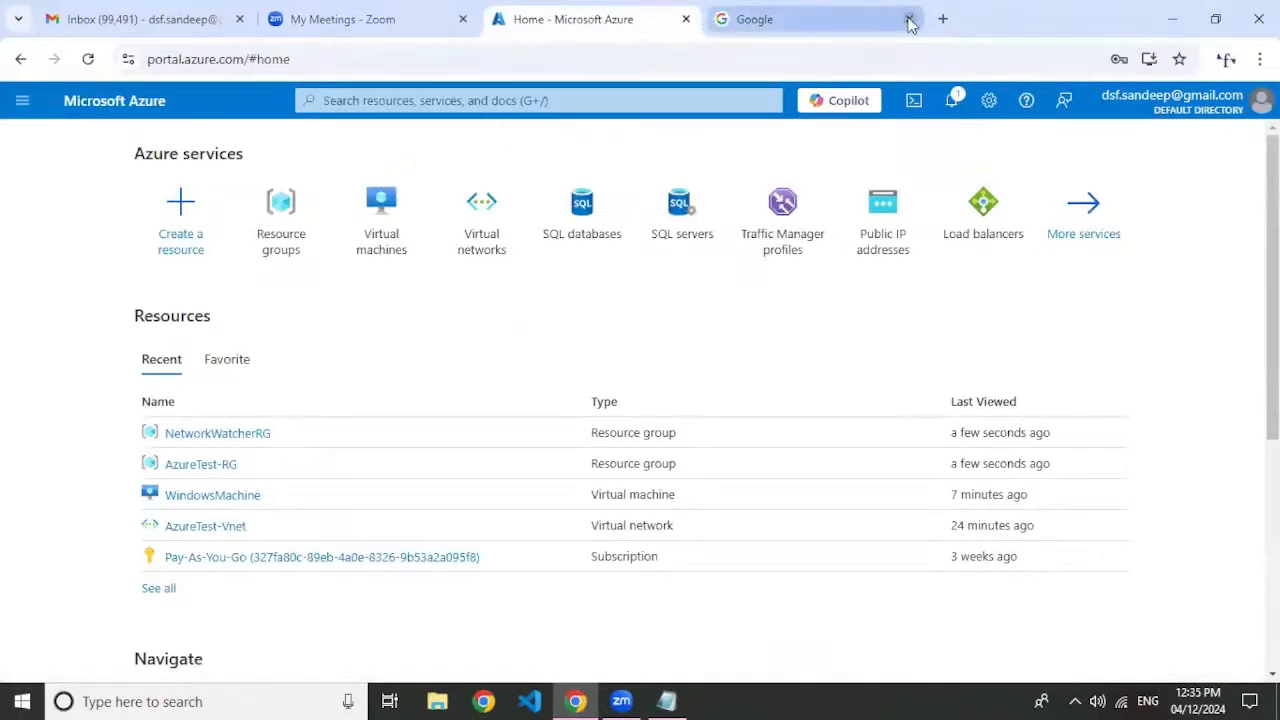
left_click(908, 19)
left_click(265, 256)
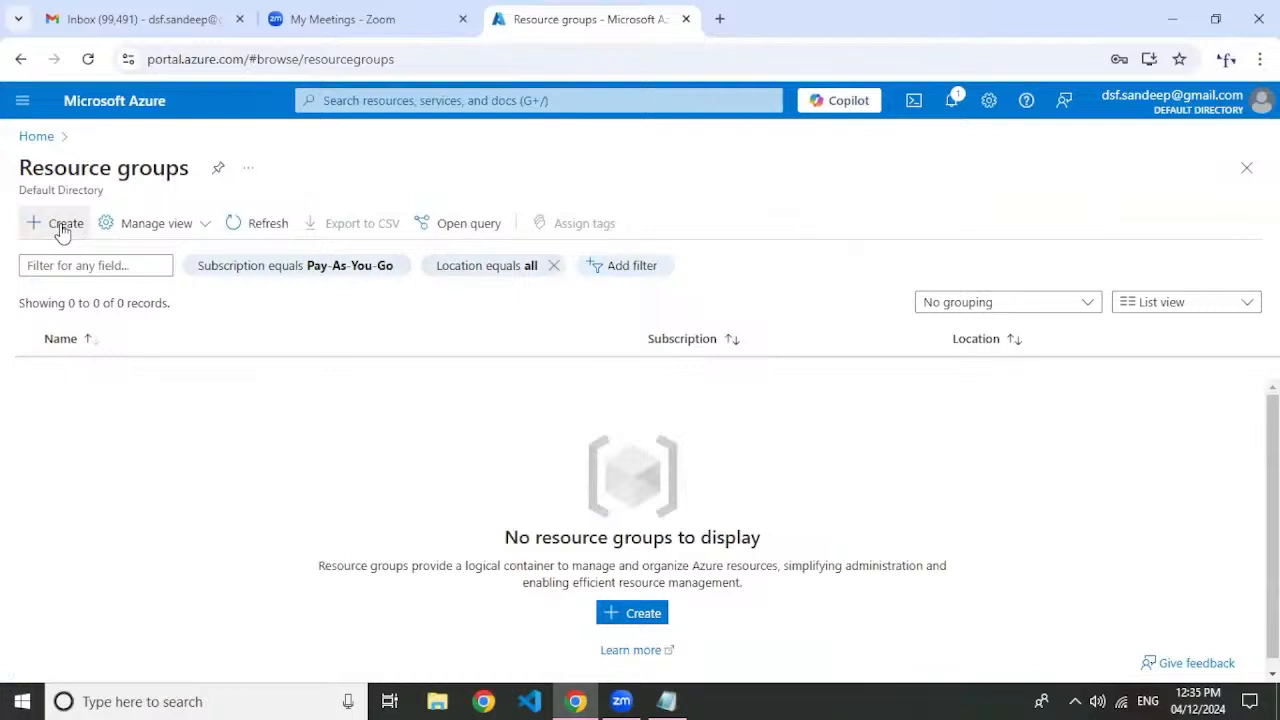
left_click(62, 228)
Create resource group AzureTest-Rg in East US and return to the portal Home page
left_click(483, 403)
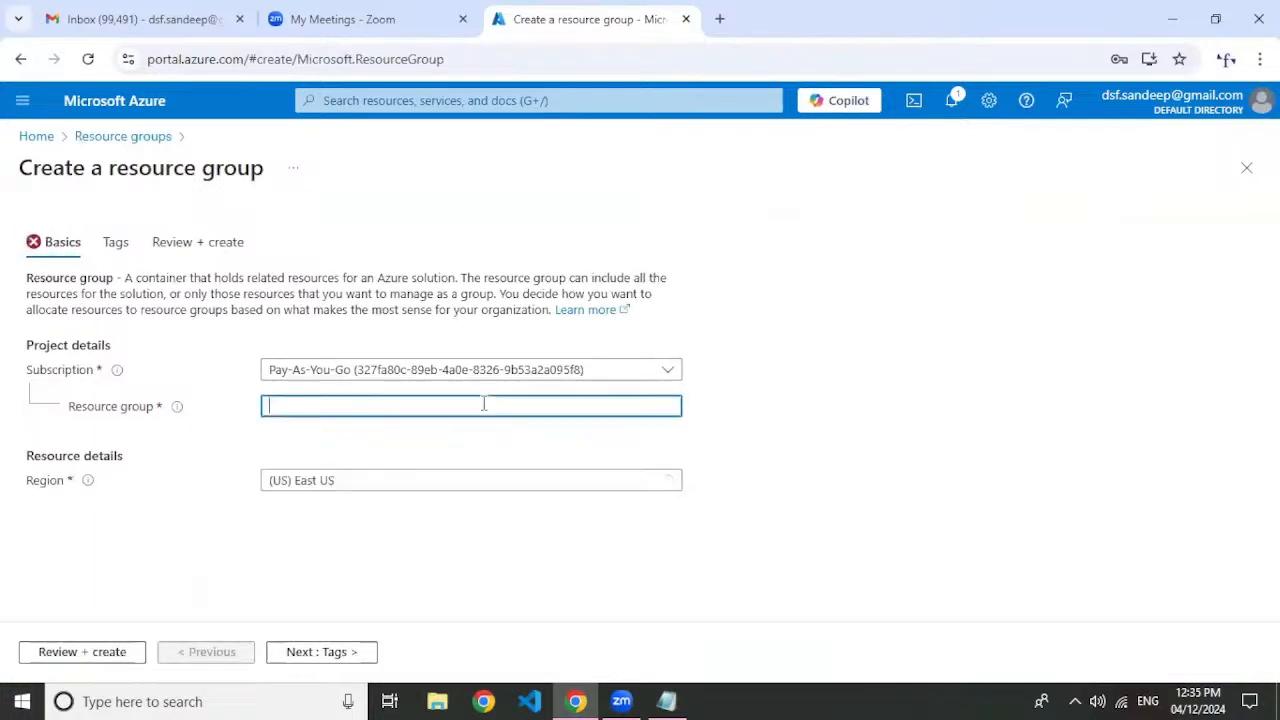
type("AzureTest-Rg")
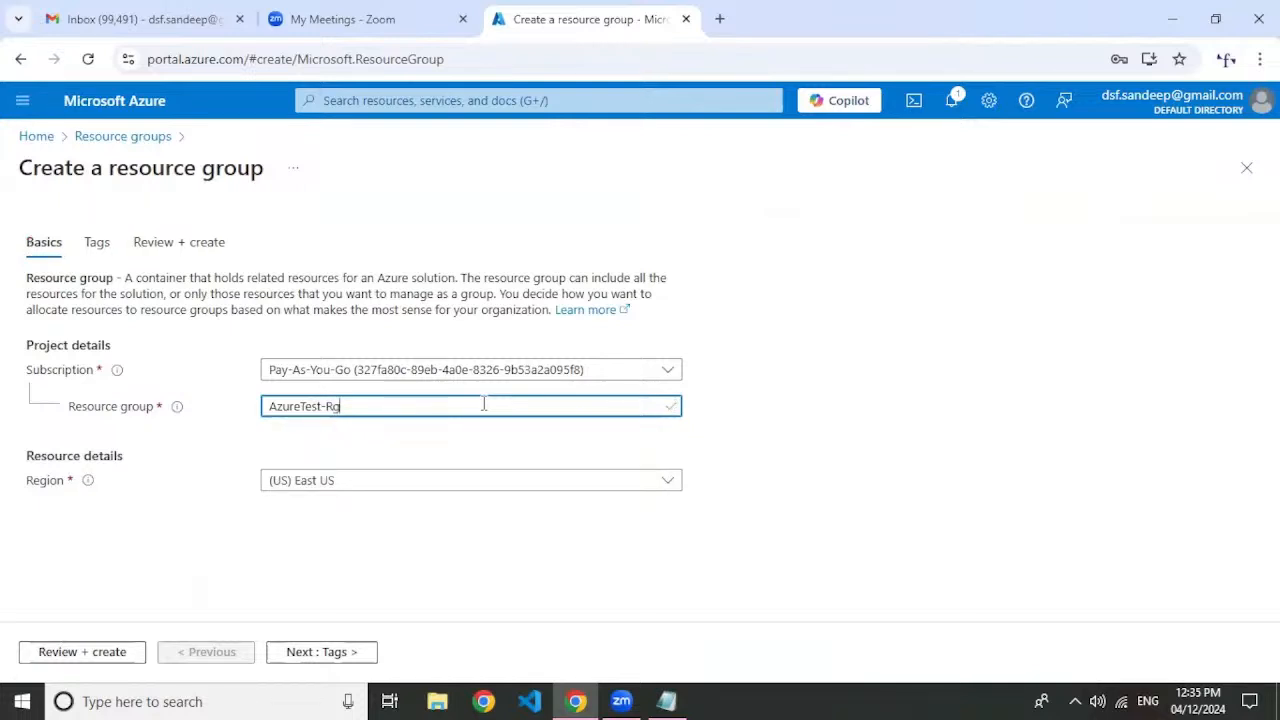
left_click(314, 658)
left_click(314, 658)
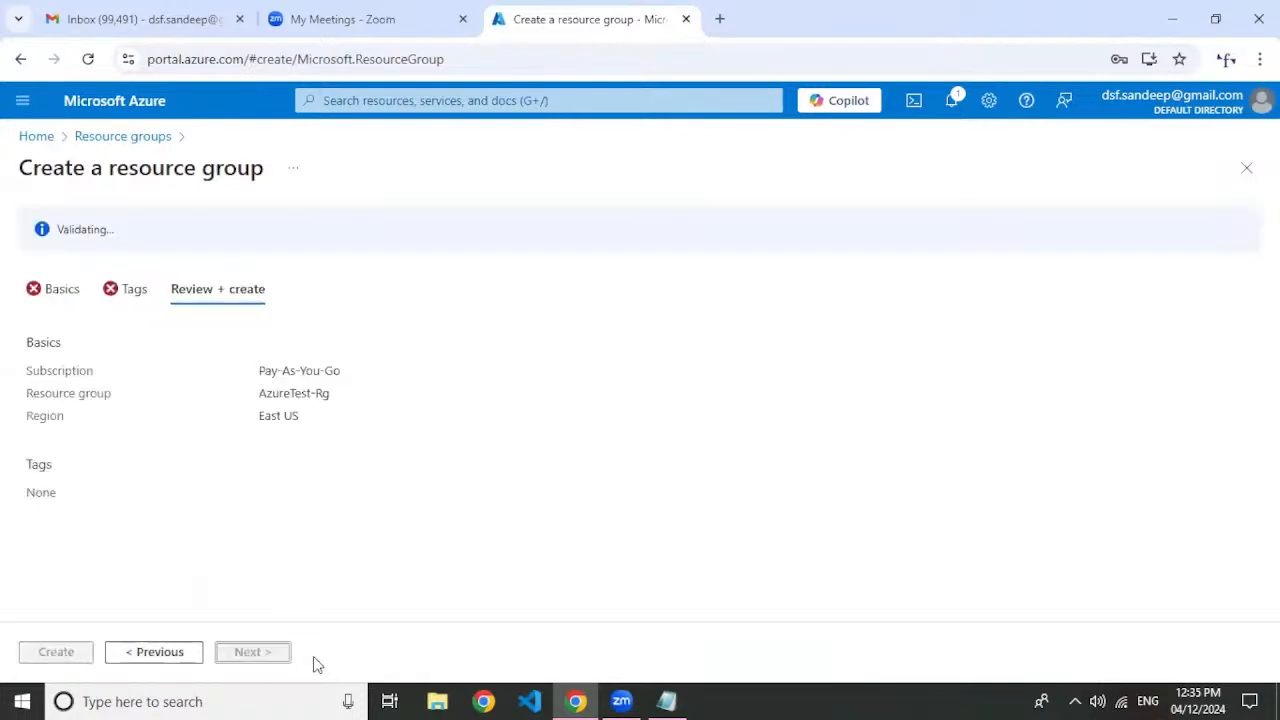
left_click(84, 652)
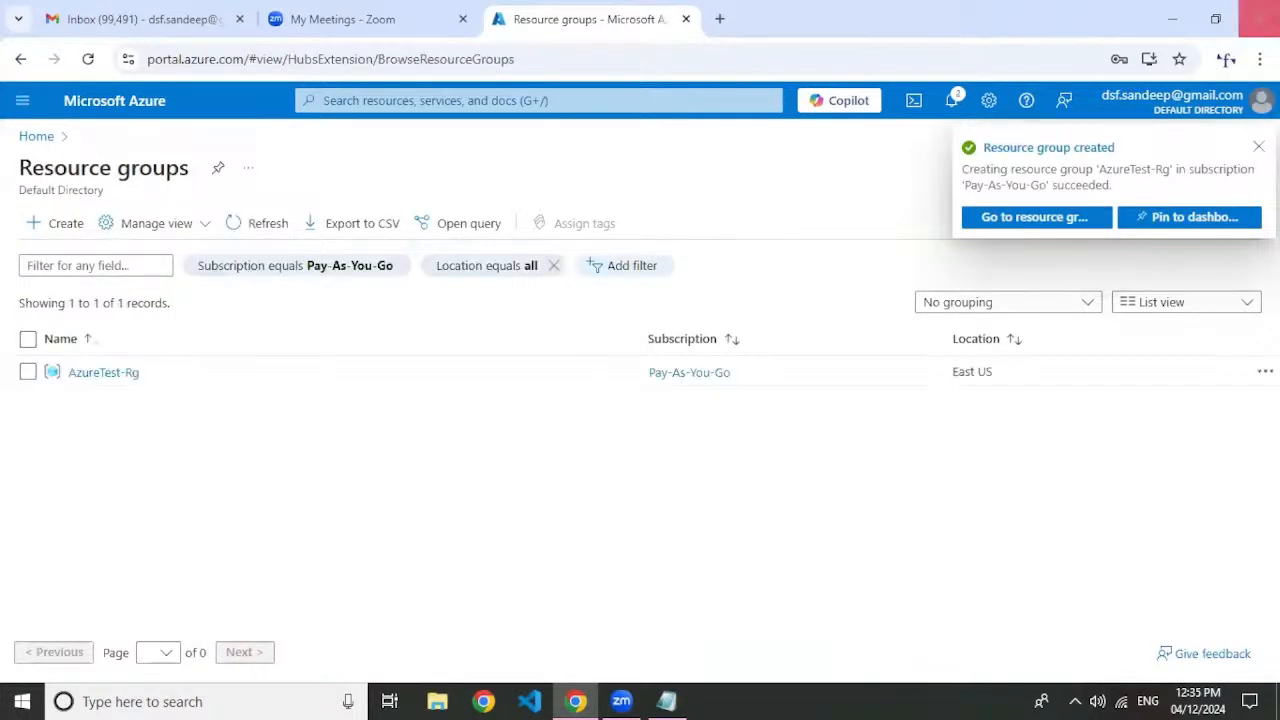
left_click(142, 112)
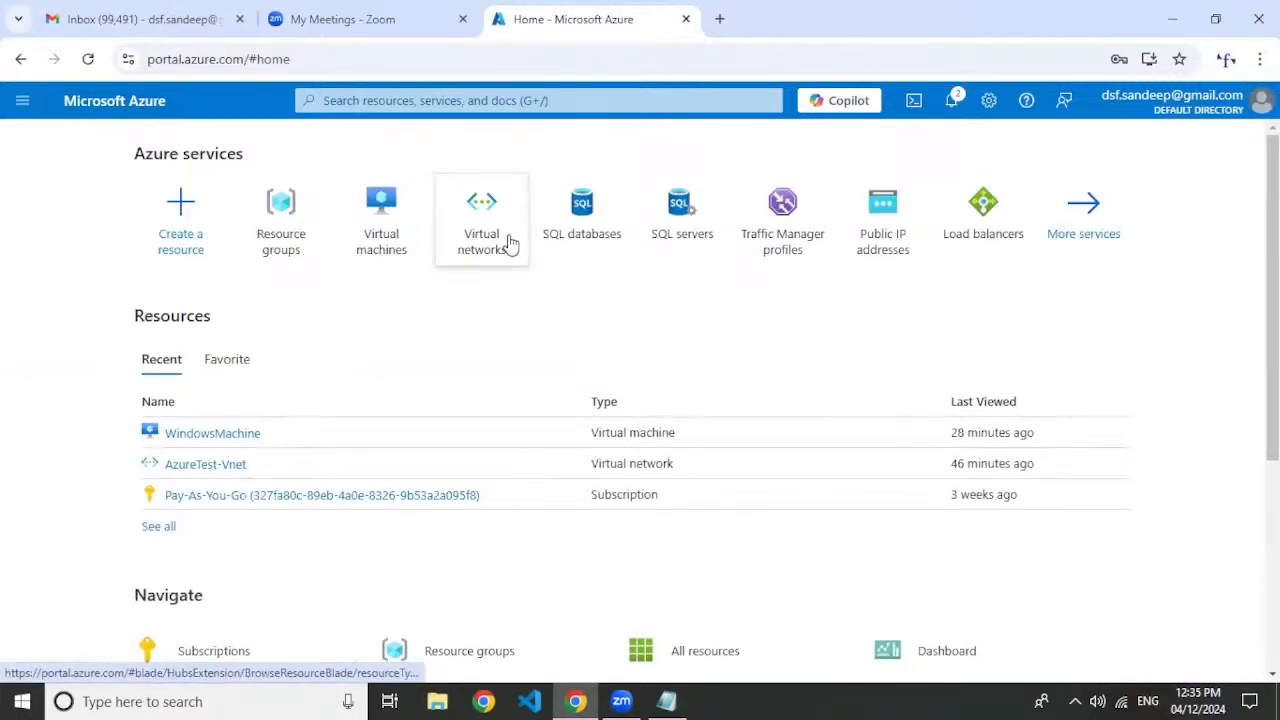
left_click(689, 100)
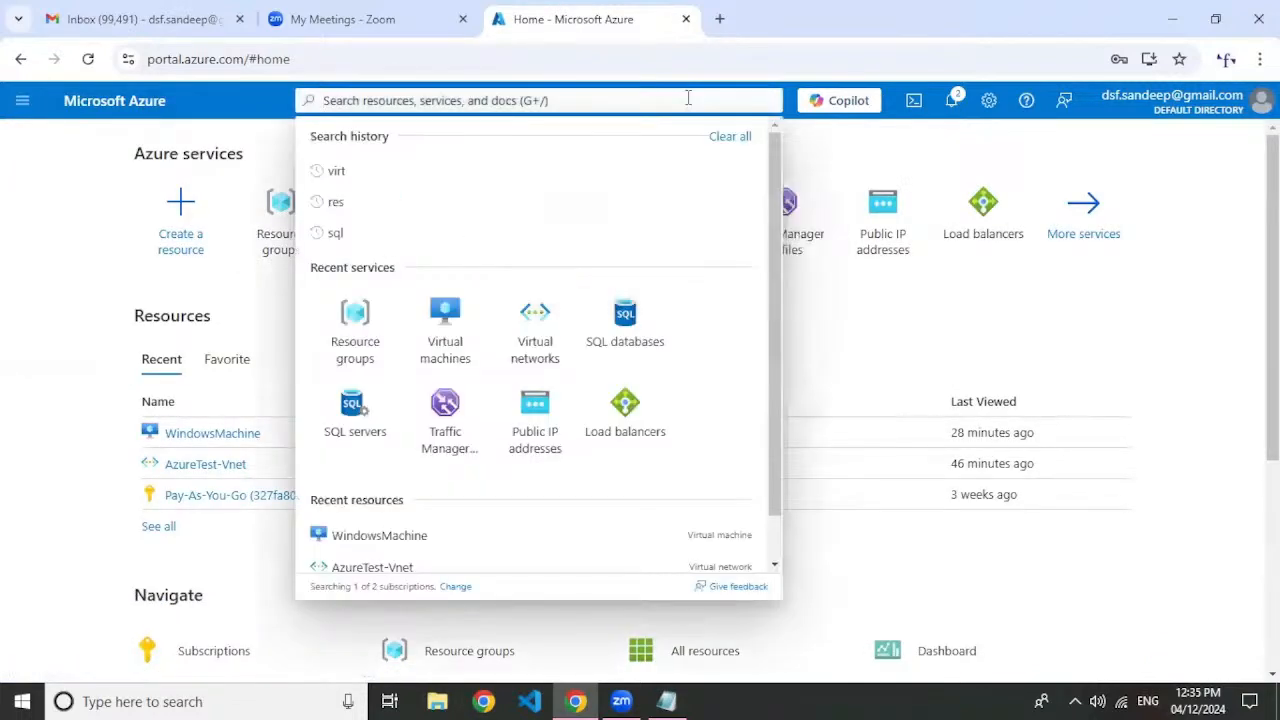
Find SQL databases with the search 'sq' and start creating a new SQL database
type("sq")
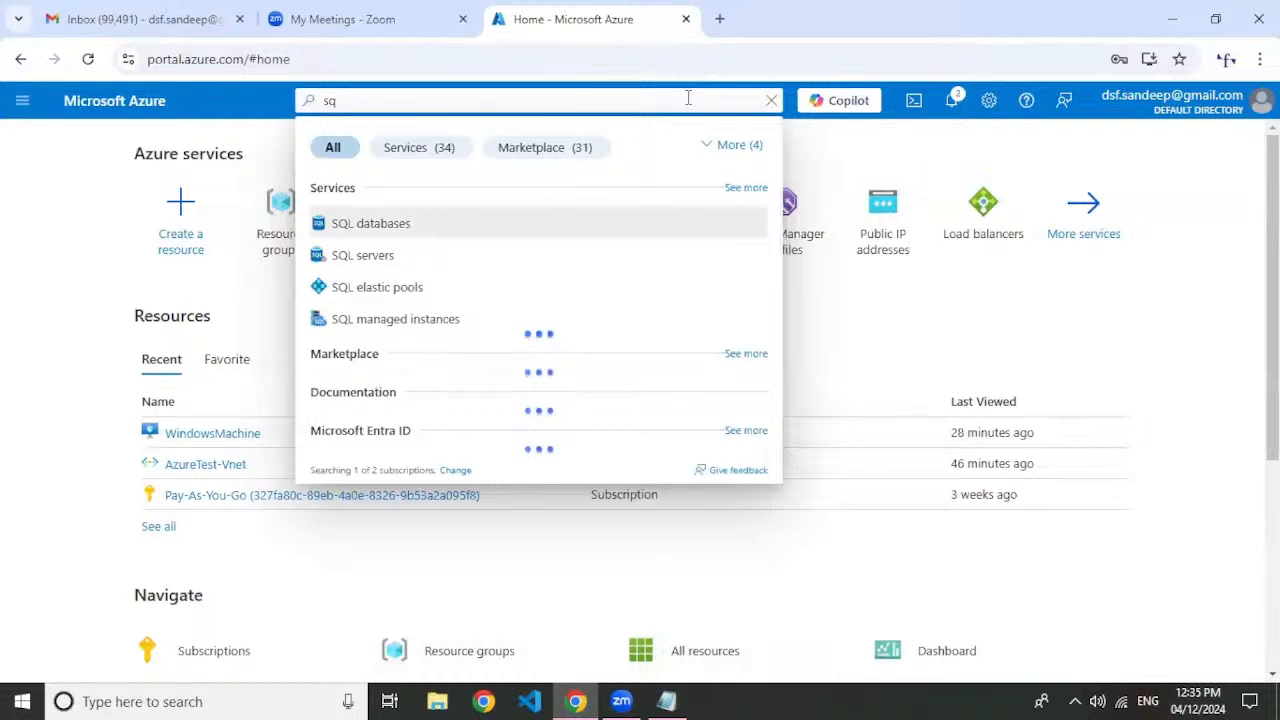
left_click(494, 231)
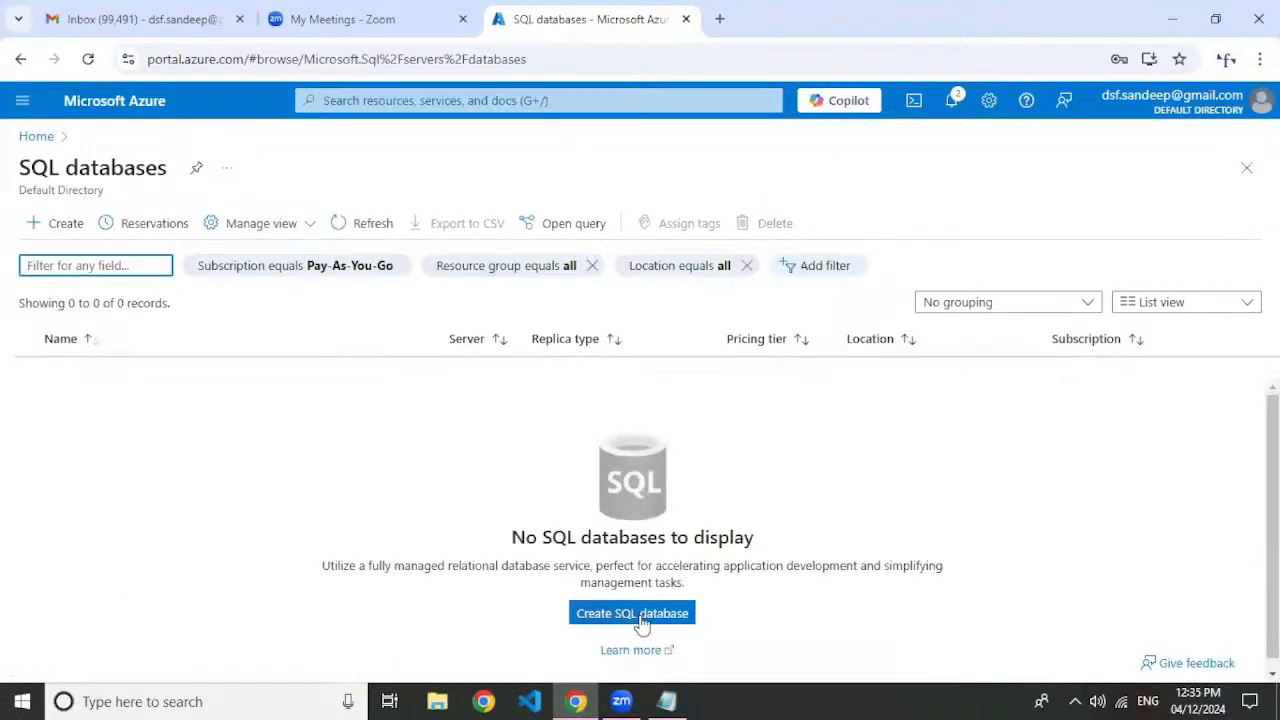
left_click(641, 620)
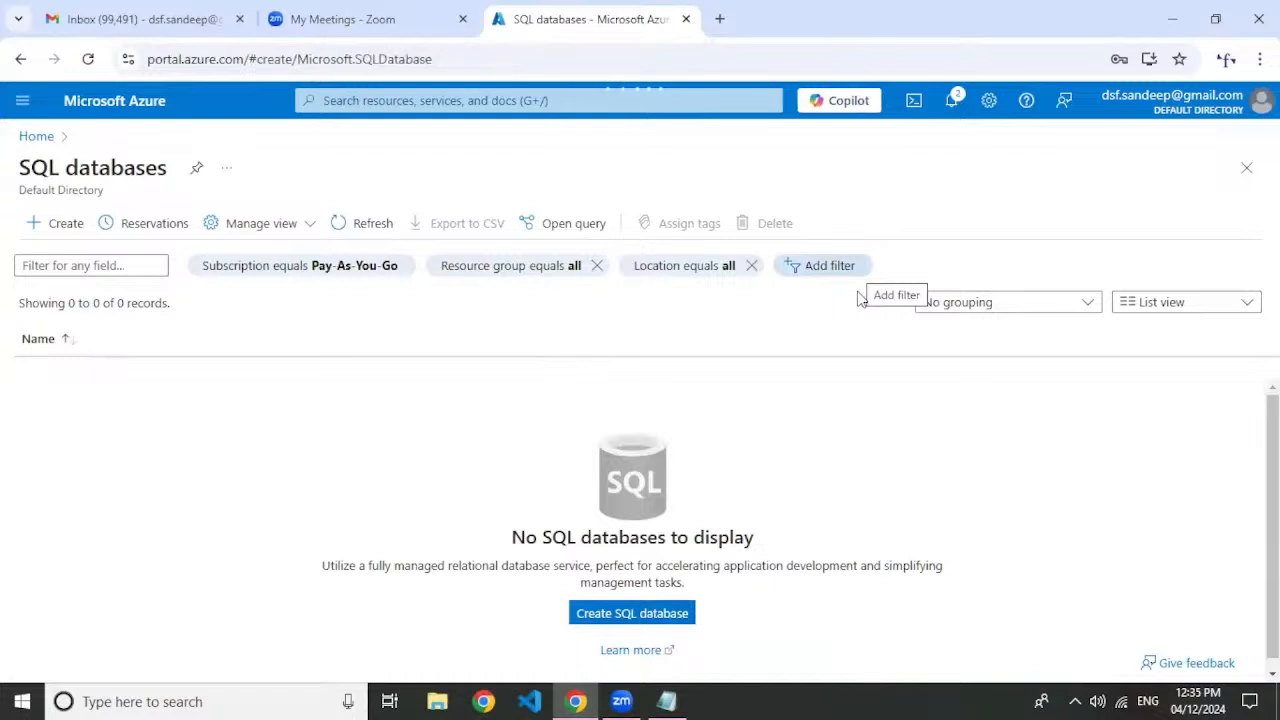
scroll(514, 272, "down", 3)
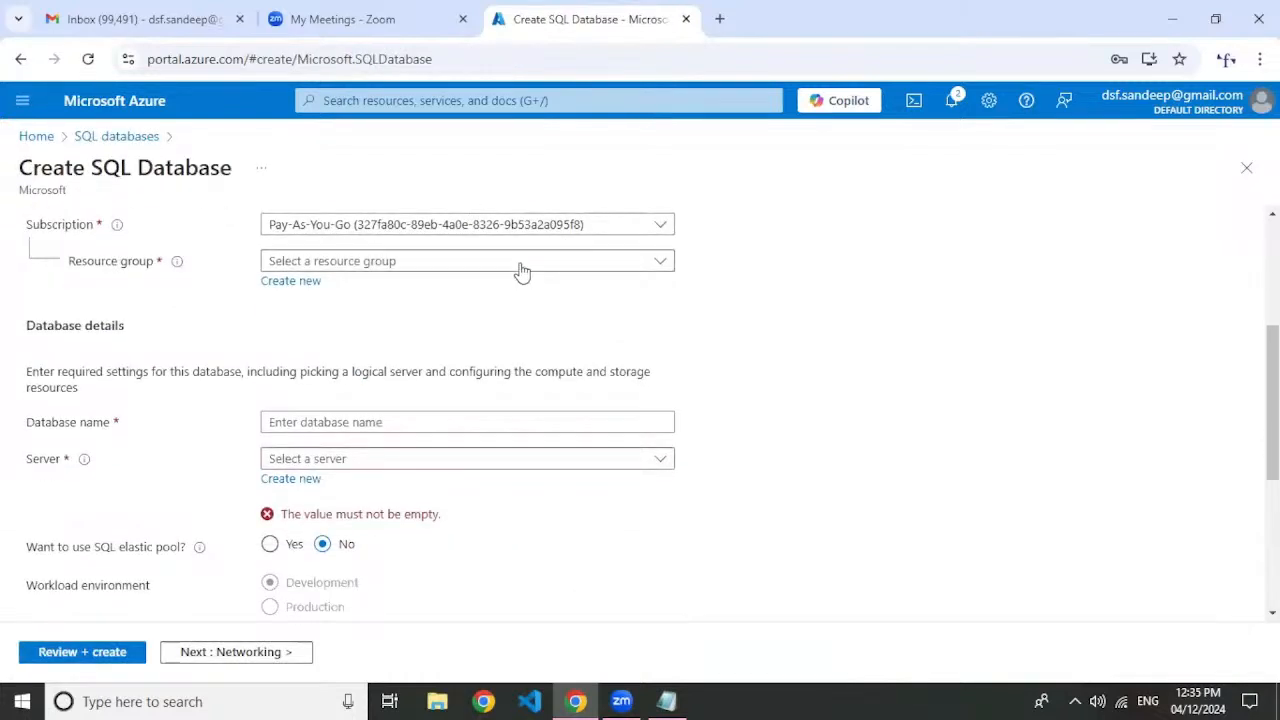
Name the database dsfdb1 in resource group AzureTest-Rg and start creating a new server
left_click(497, 263)
left_click(415, 323)
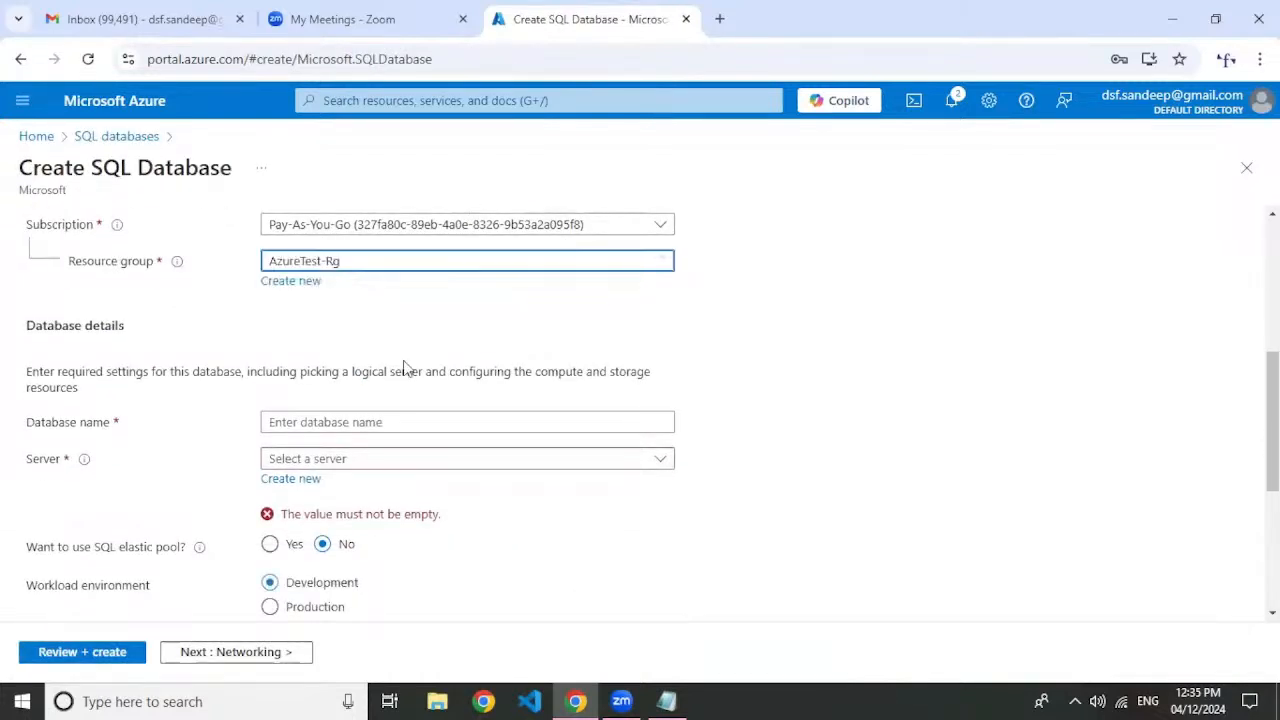
left_click(417, 423)
type("dsf")
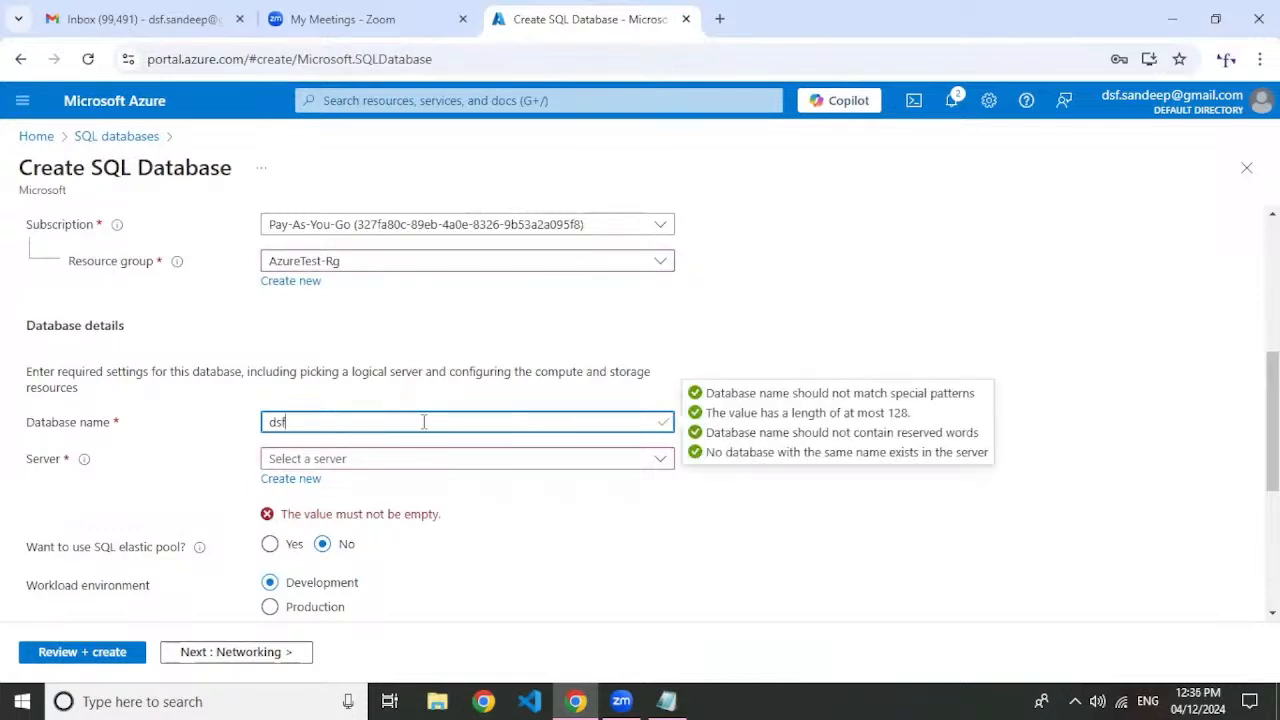
type("db1")
left_click(503, 489)
scroll(651, 316, "down", 1)
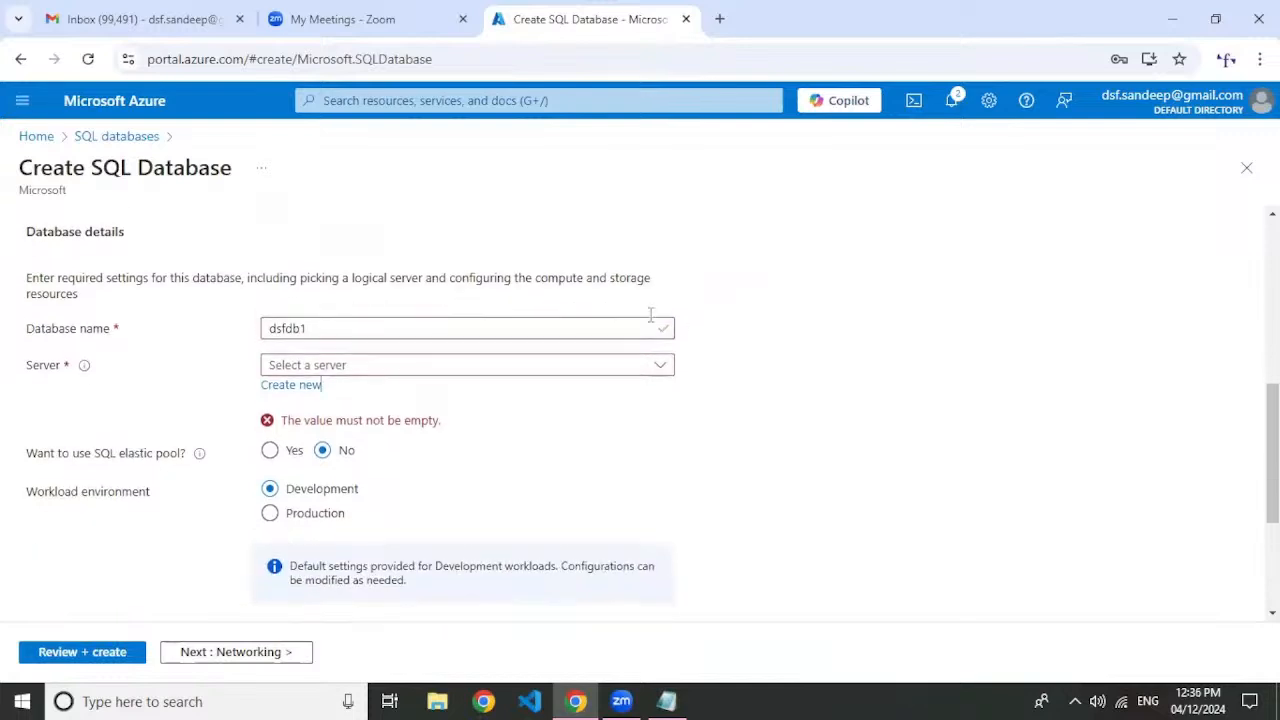
left_click(312, 385)
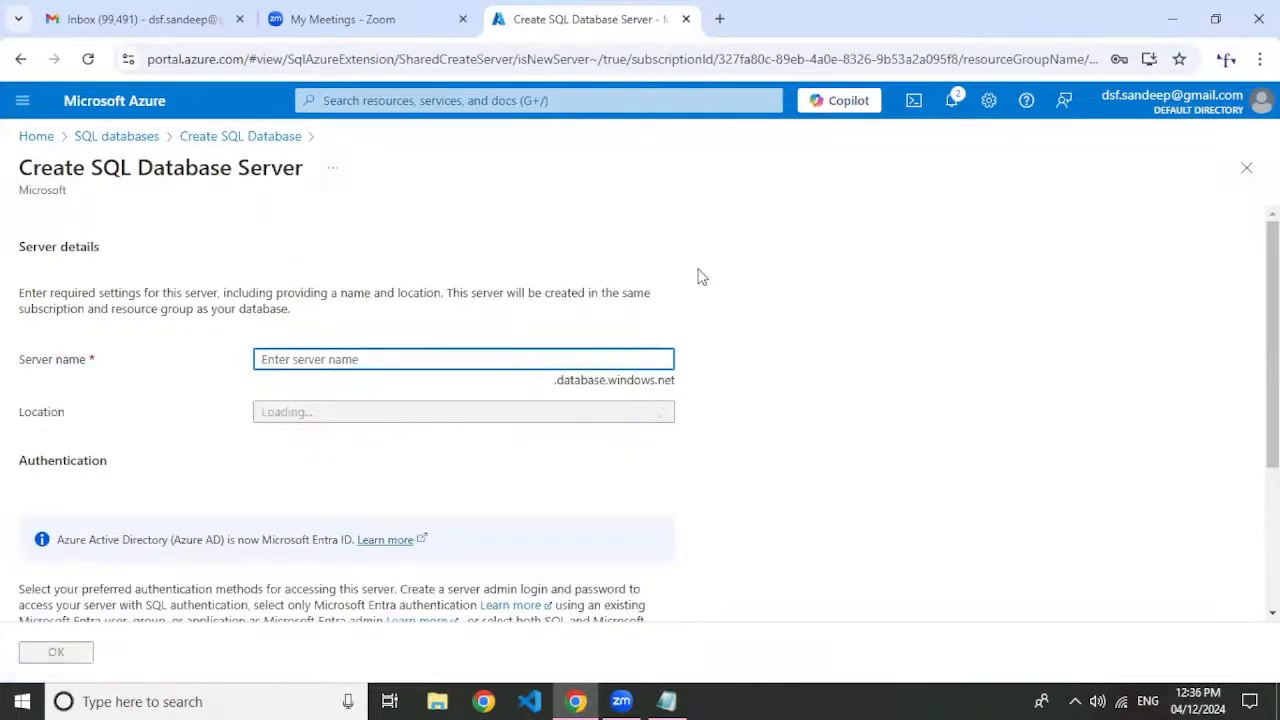
Name the new server dsfserver, located in (US) East US
type("dsfser")
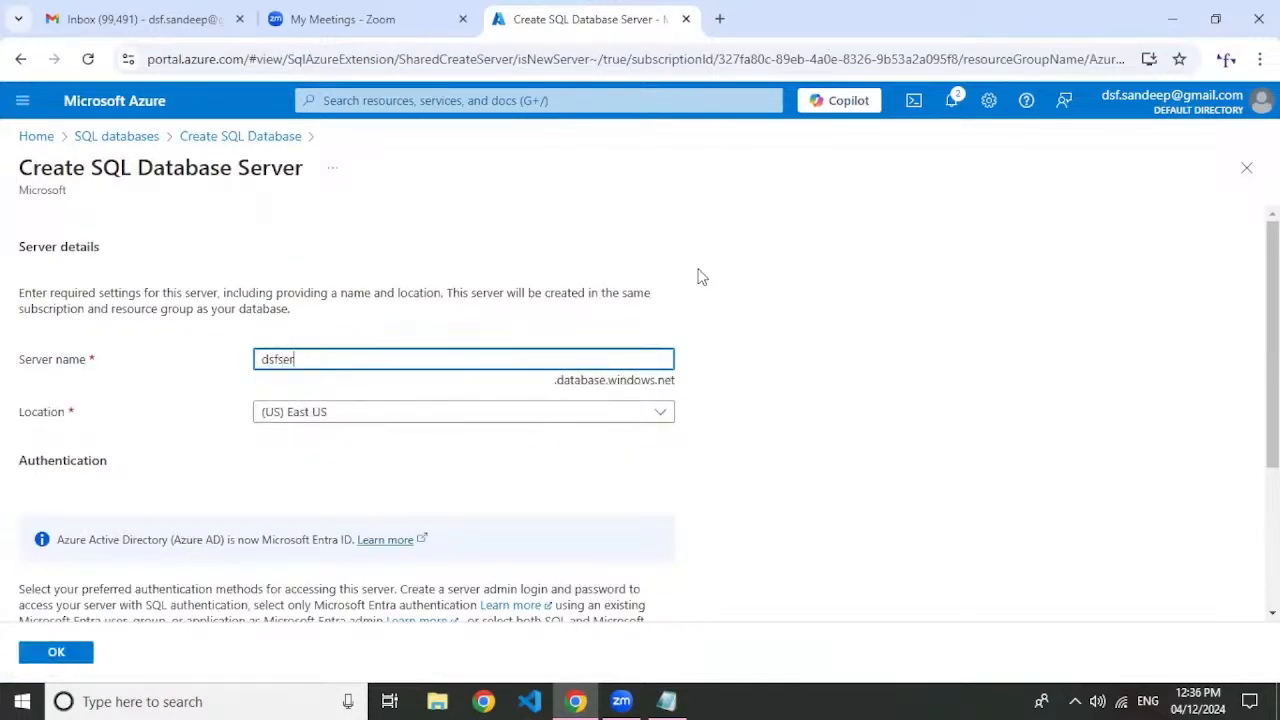
type("ver1")
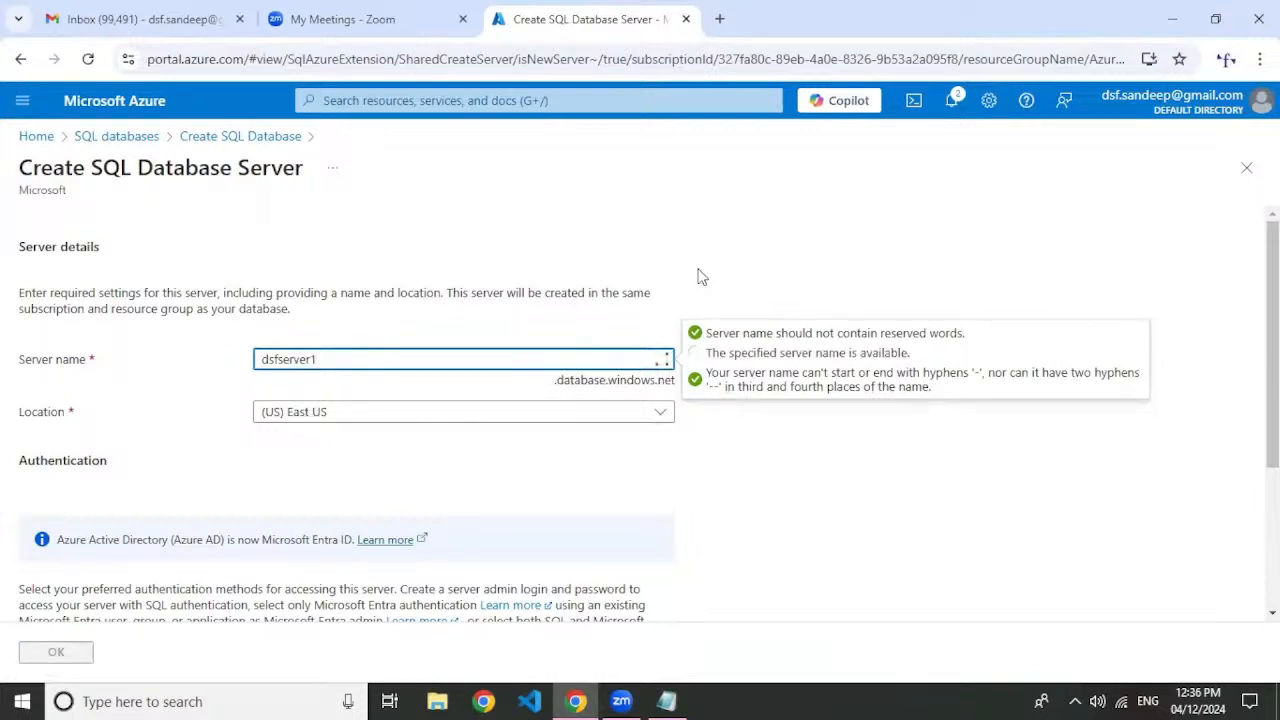
key("BackSpace")
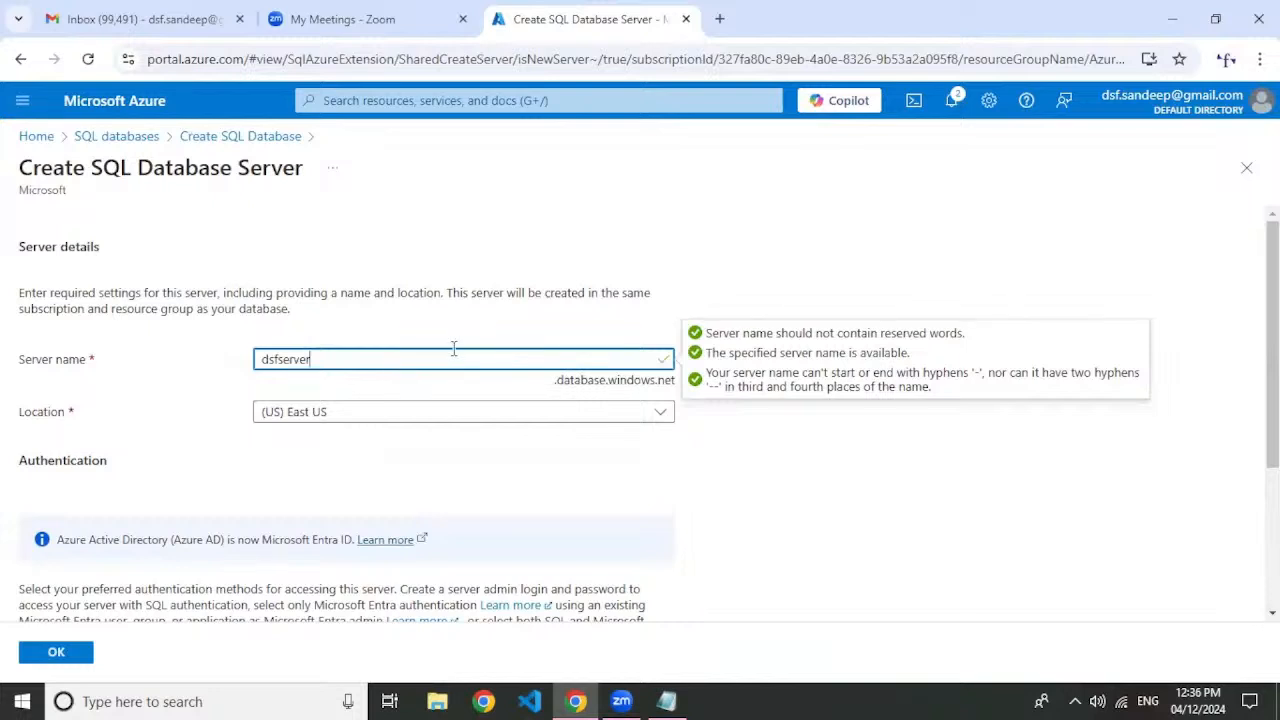
scroll(456, 356, "down", 2)
scroll(465, 345, "up", 3)
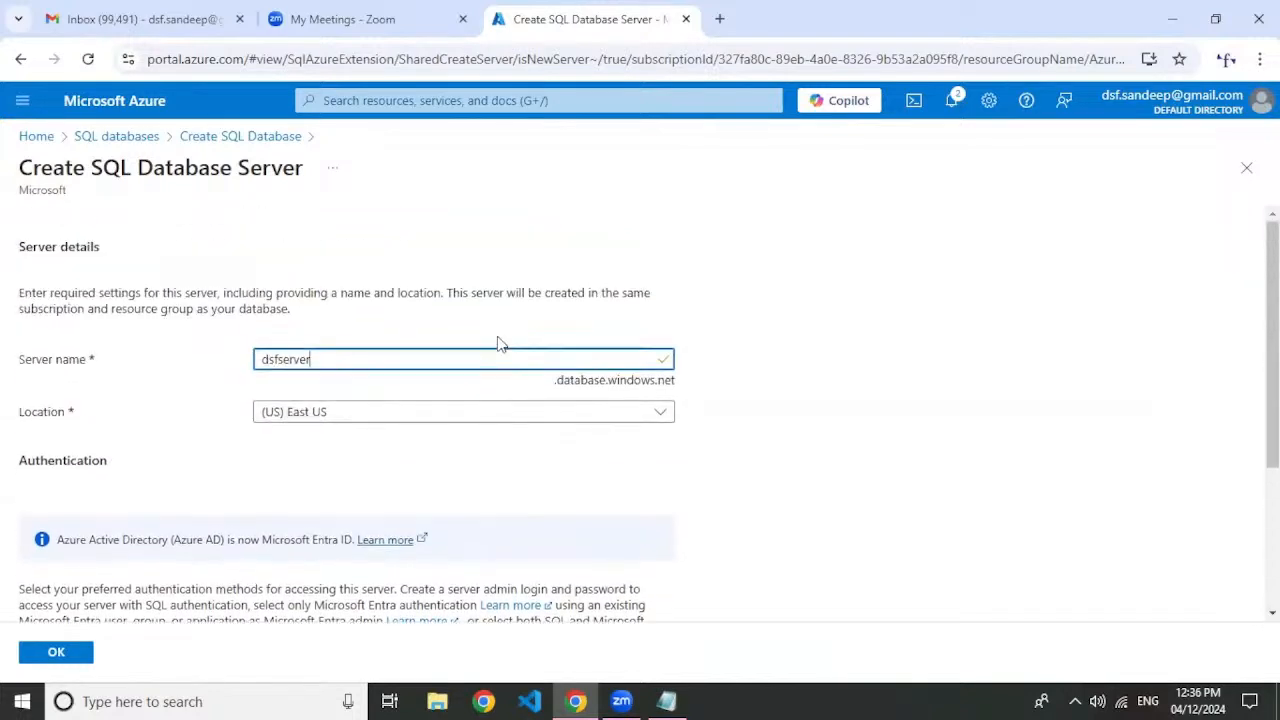
scroll(497, 343, "down", 3)
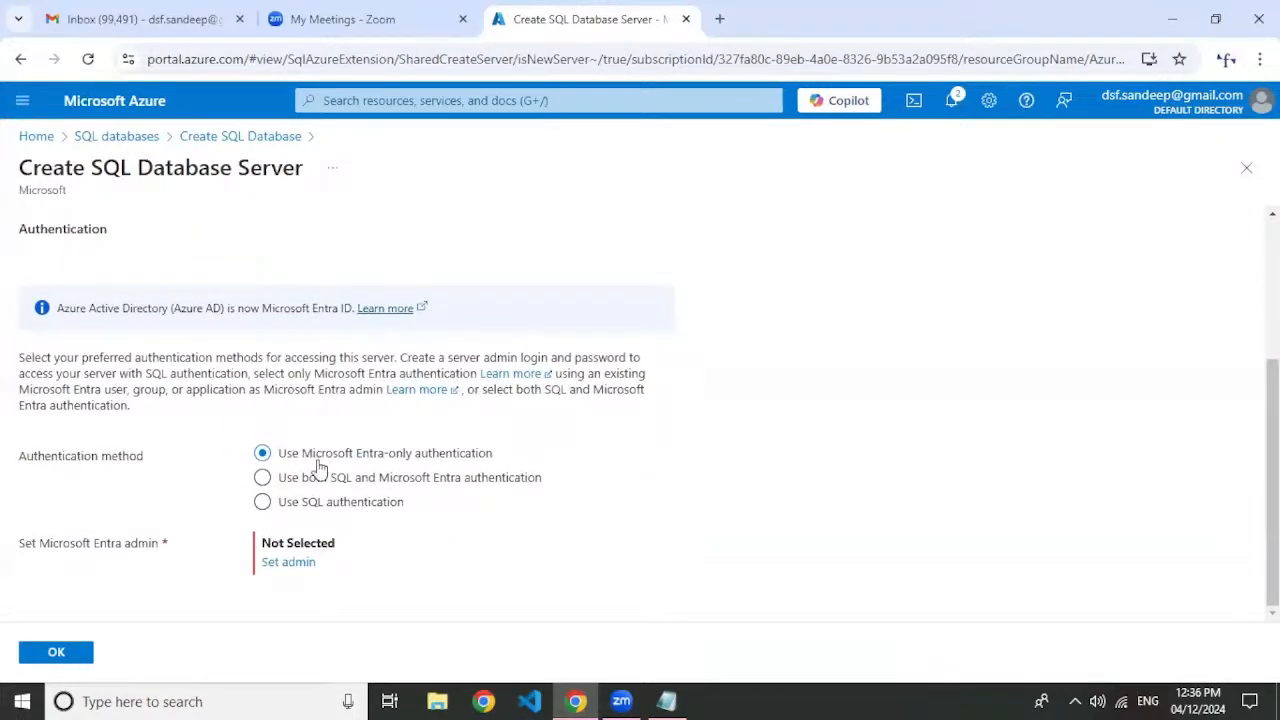
Choose SQL authentication and enter the server admin login and a password
left_click(263, 478)
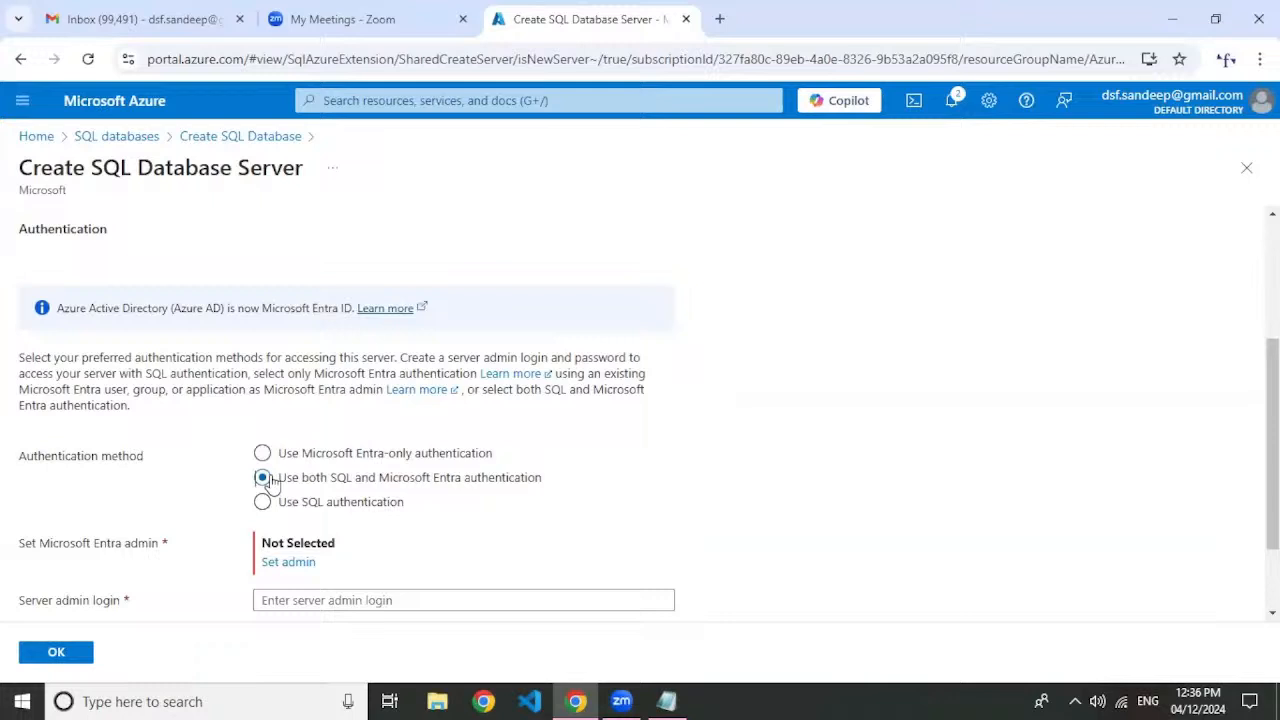
left_click(338, 455)
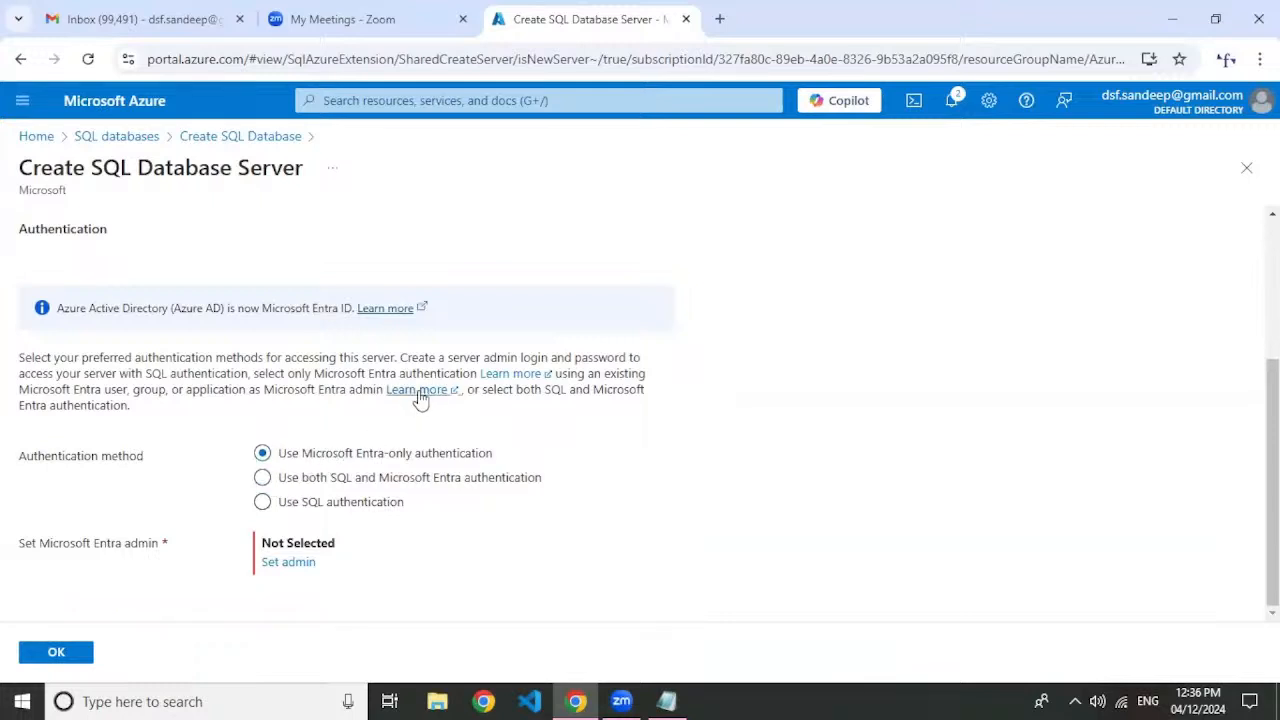
left_click(263, 502)
scroll(480, 352, "down", 1)
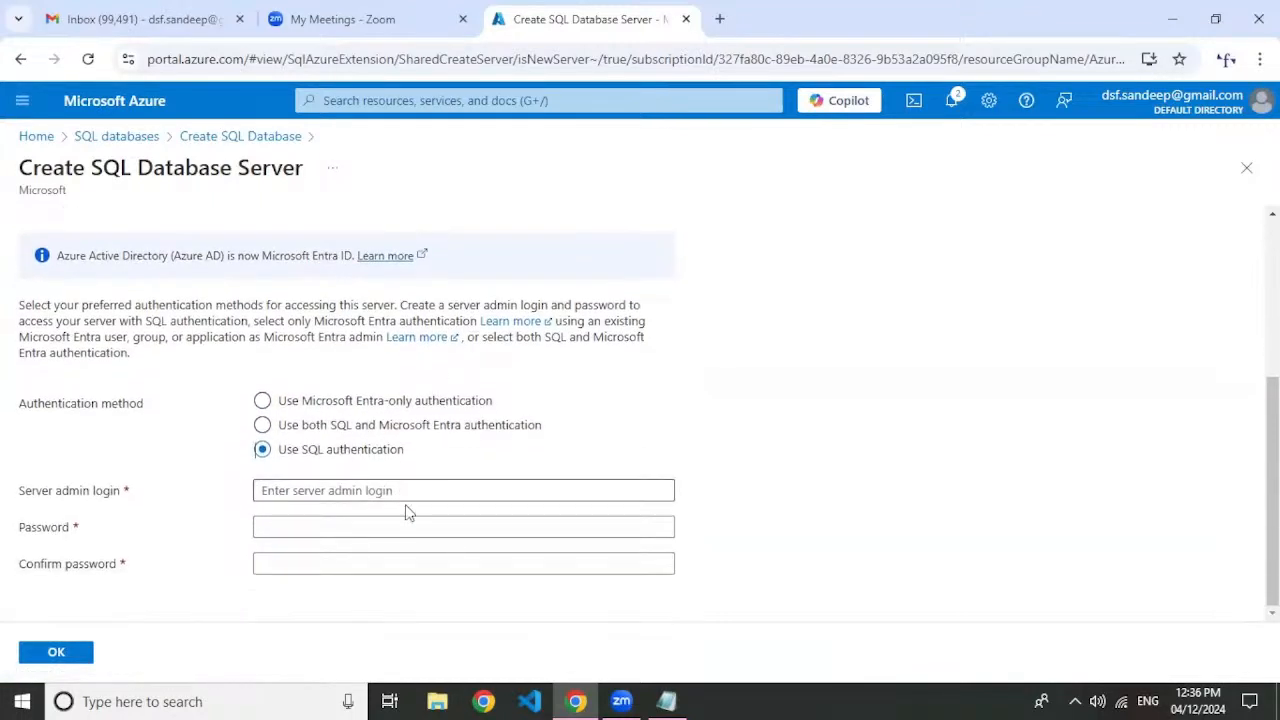
left_click(401, 488)
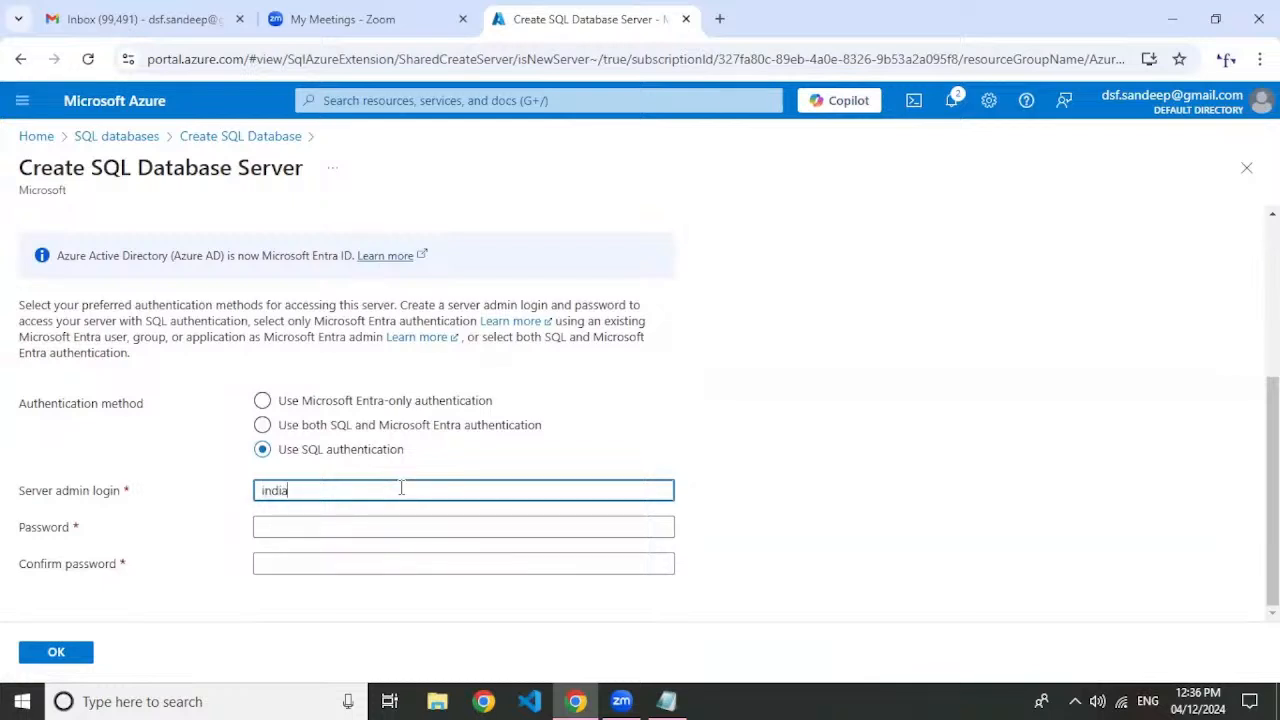
key("Tab")
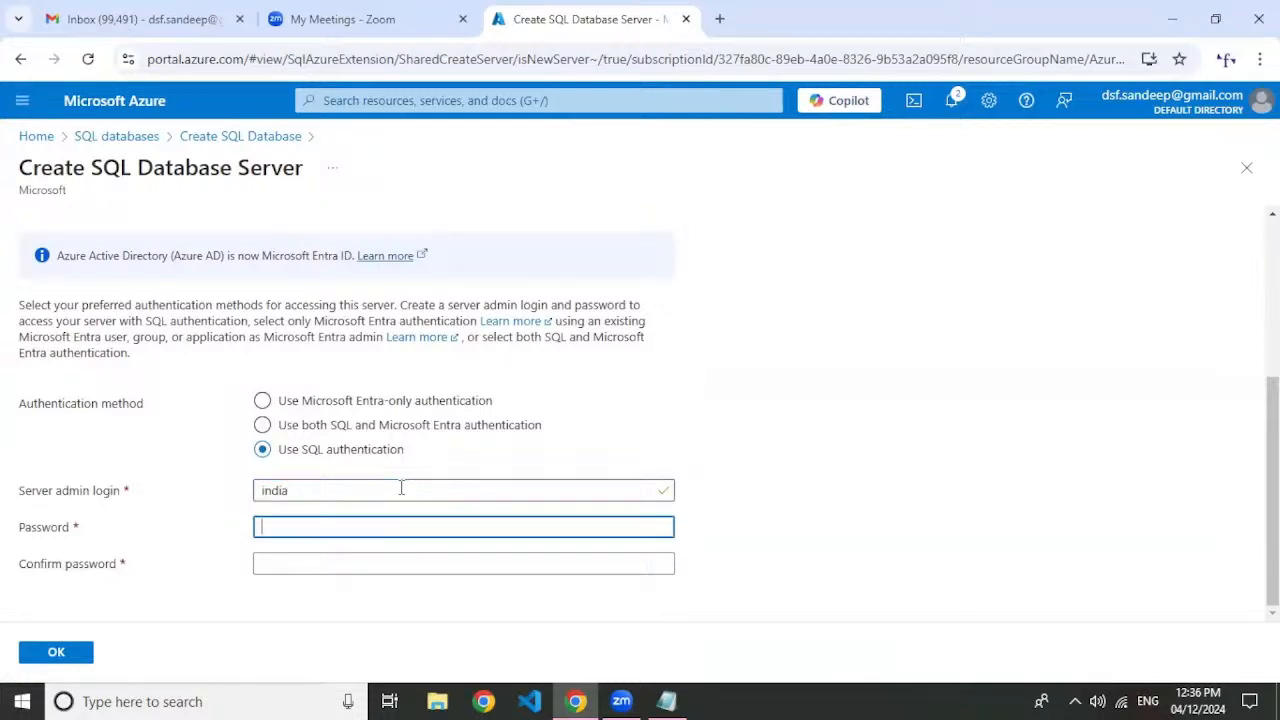
type("I")
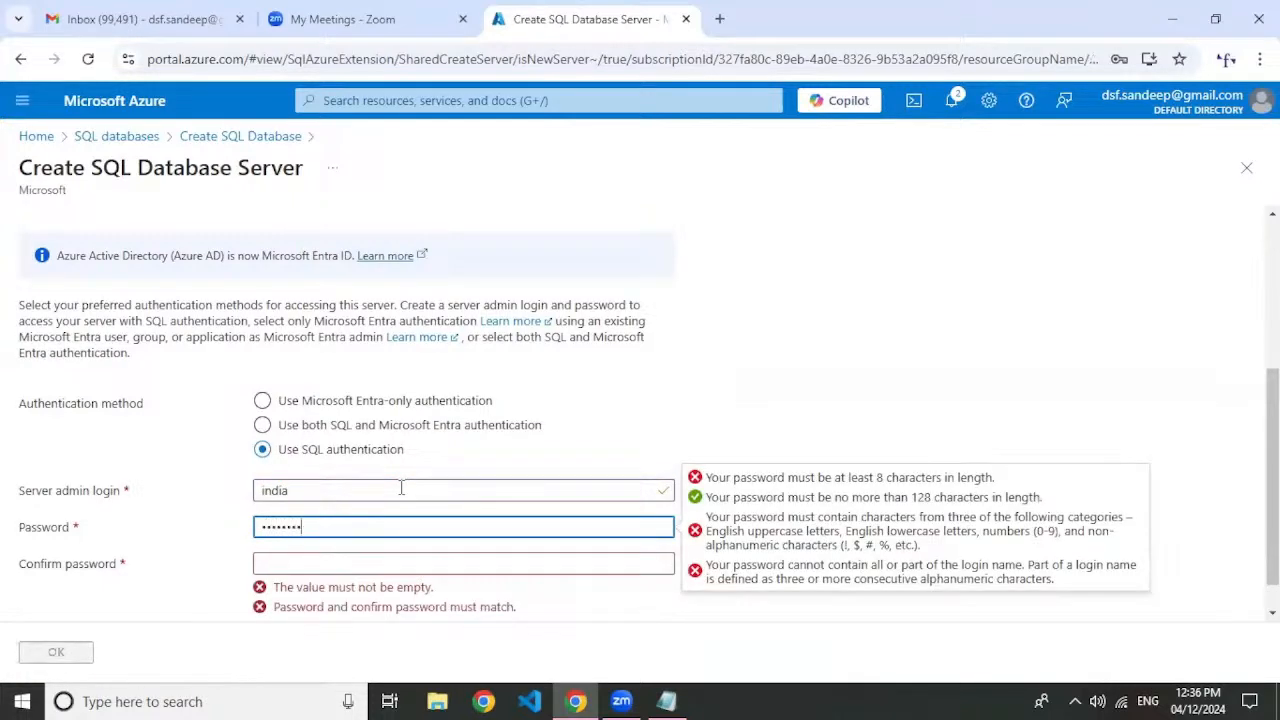
type("•••••••••••")
key("Tab")
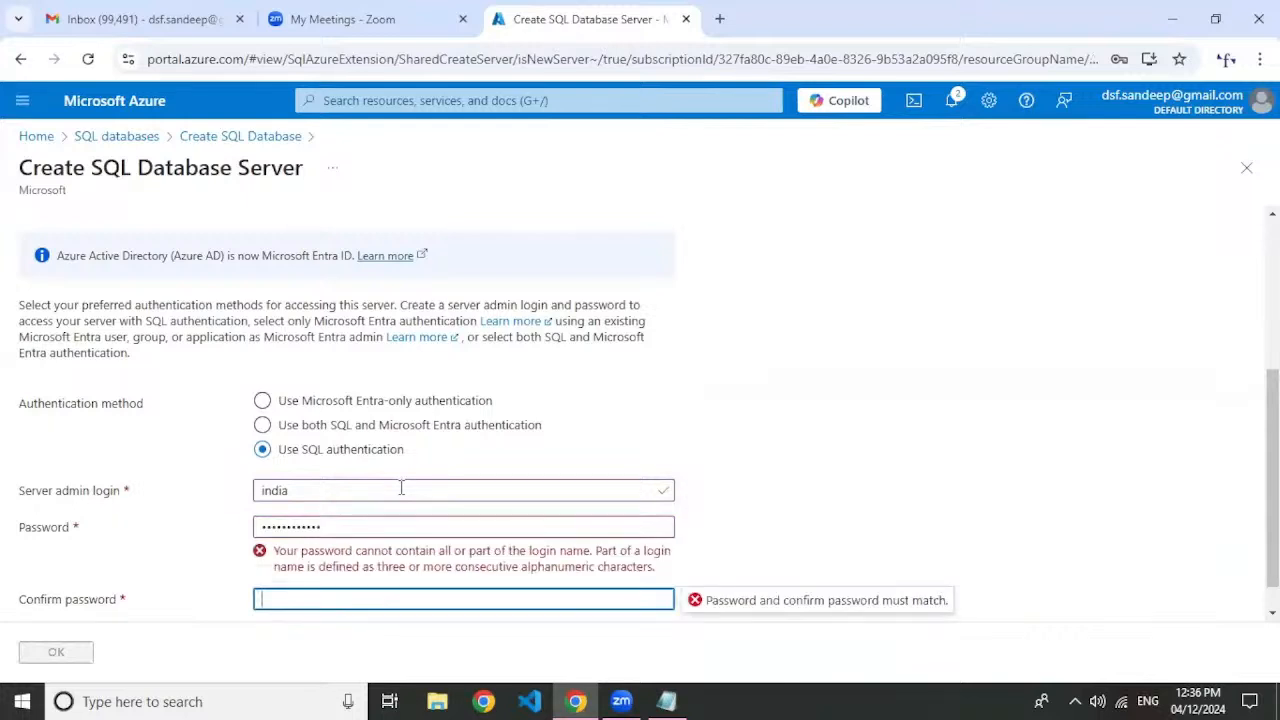
scroll(436, 529, "down", 1)
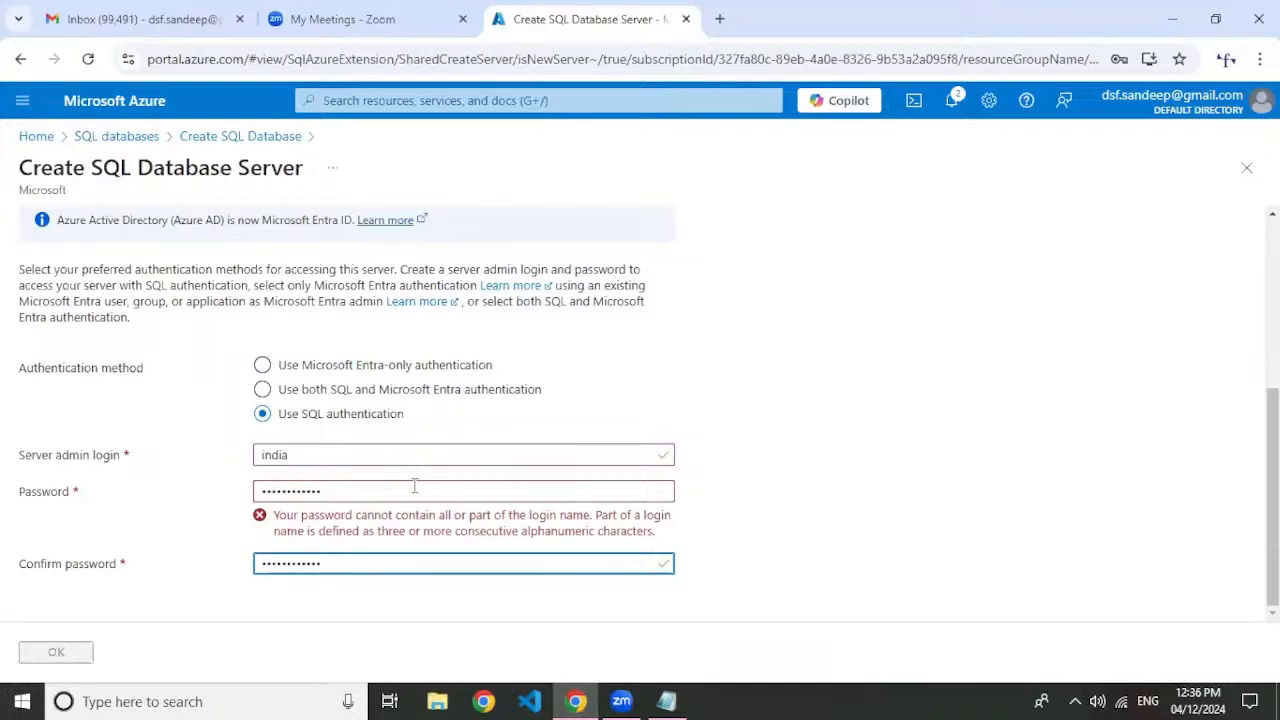
Re-enter a valid admin password, confirm it, and submit the server settings
left_click_drag(415, 487, 115, 499)
key("BackSpace")
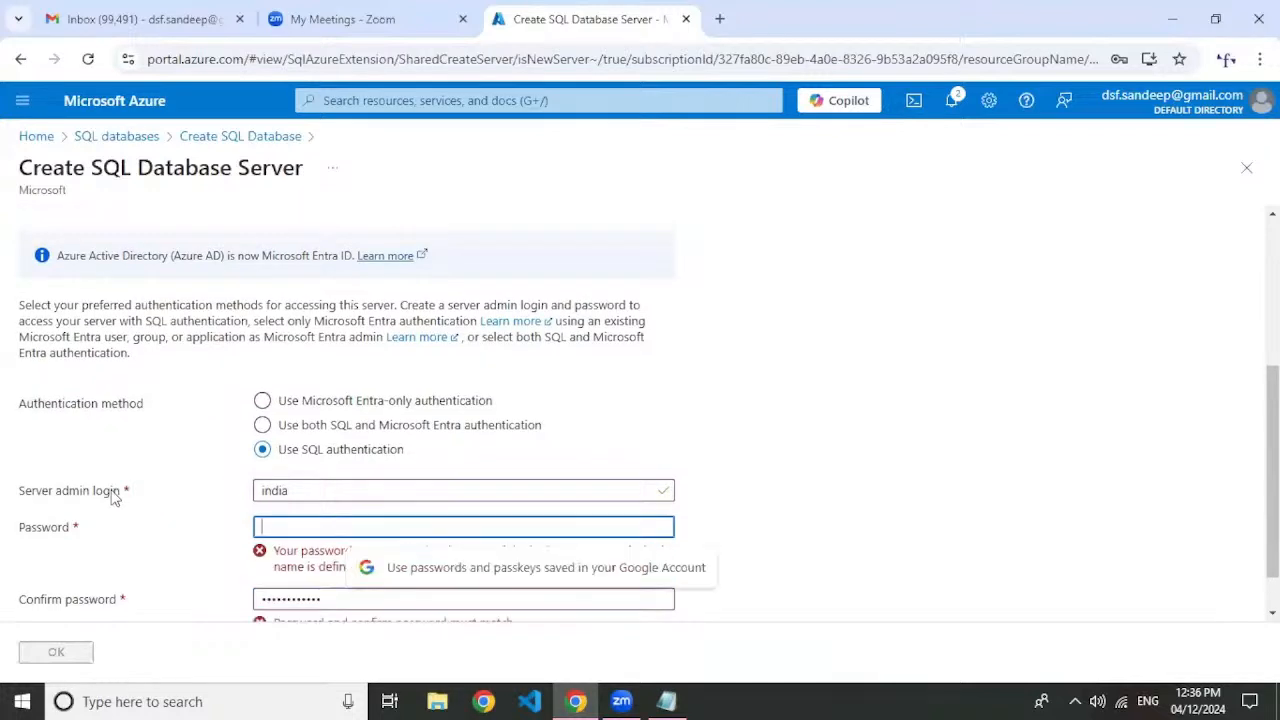
type("•••••")
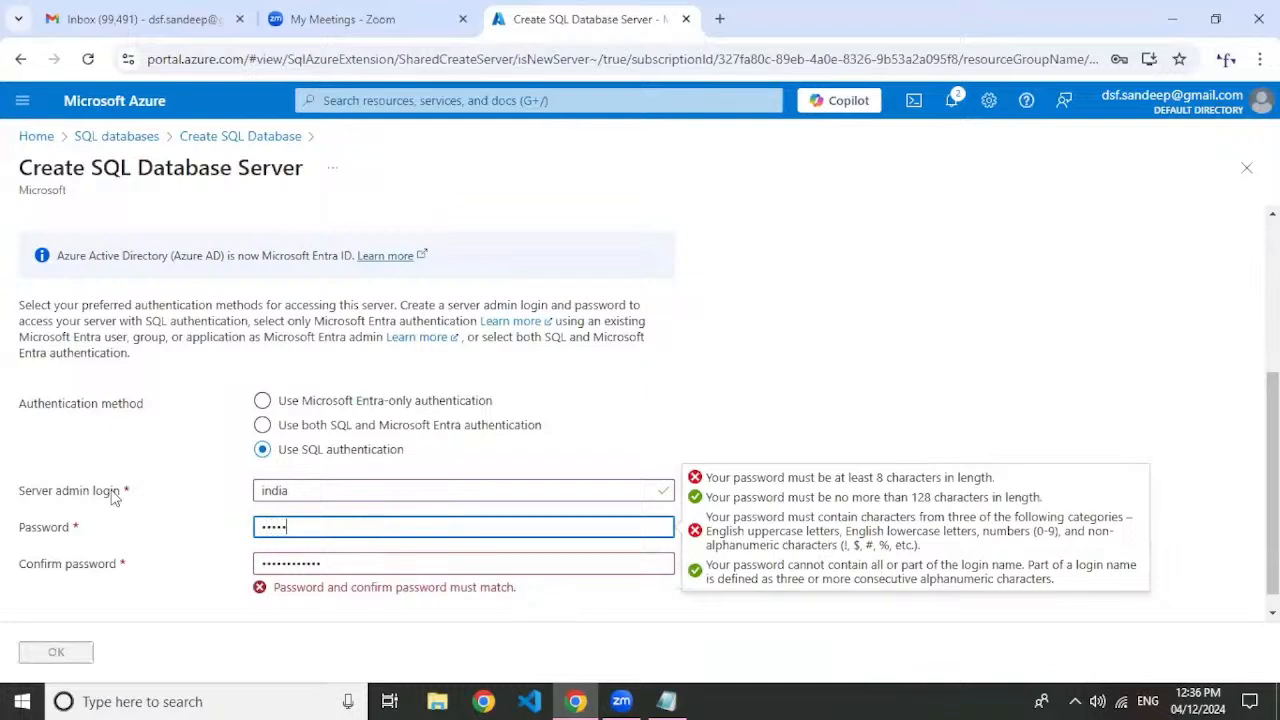
type("•••••••")
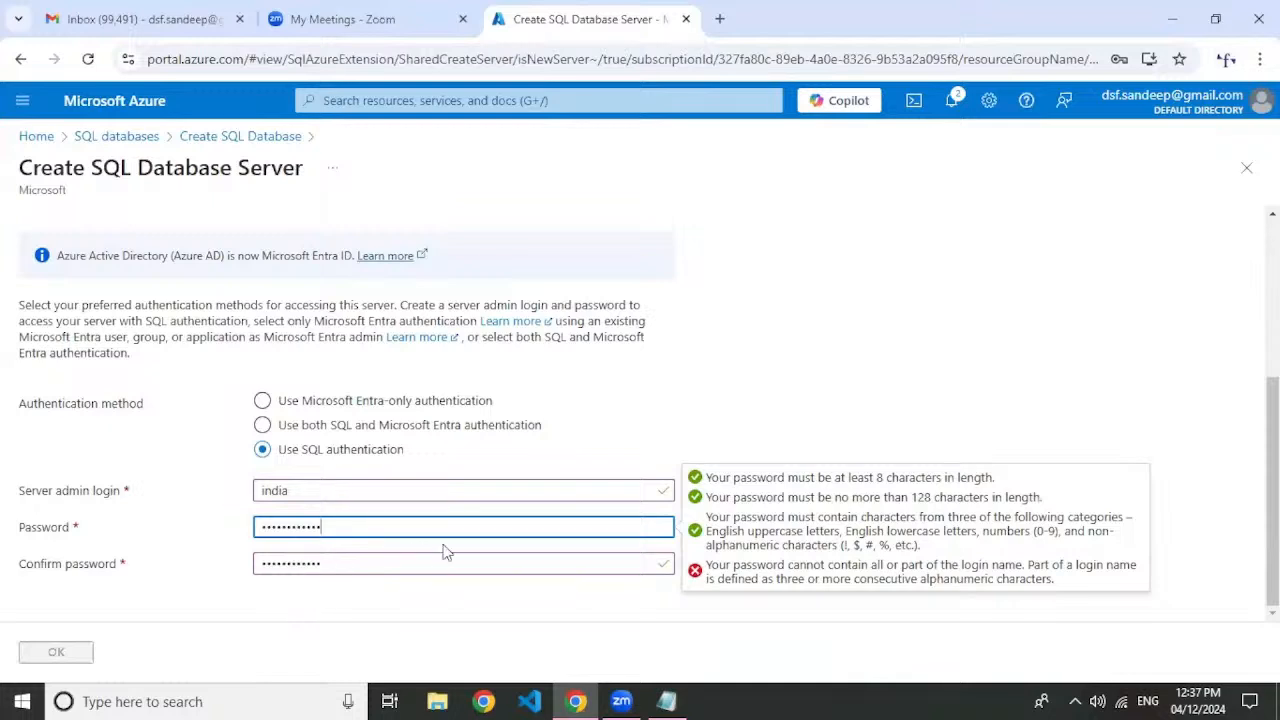
left_click(416, 590)
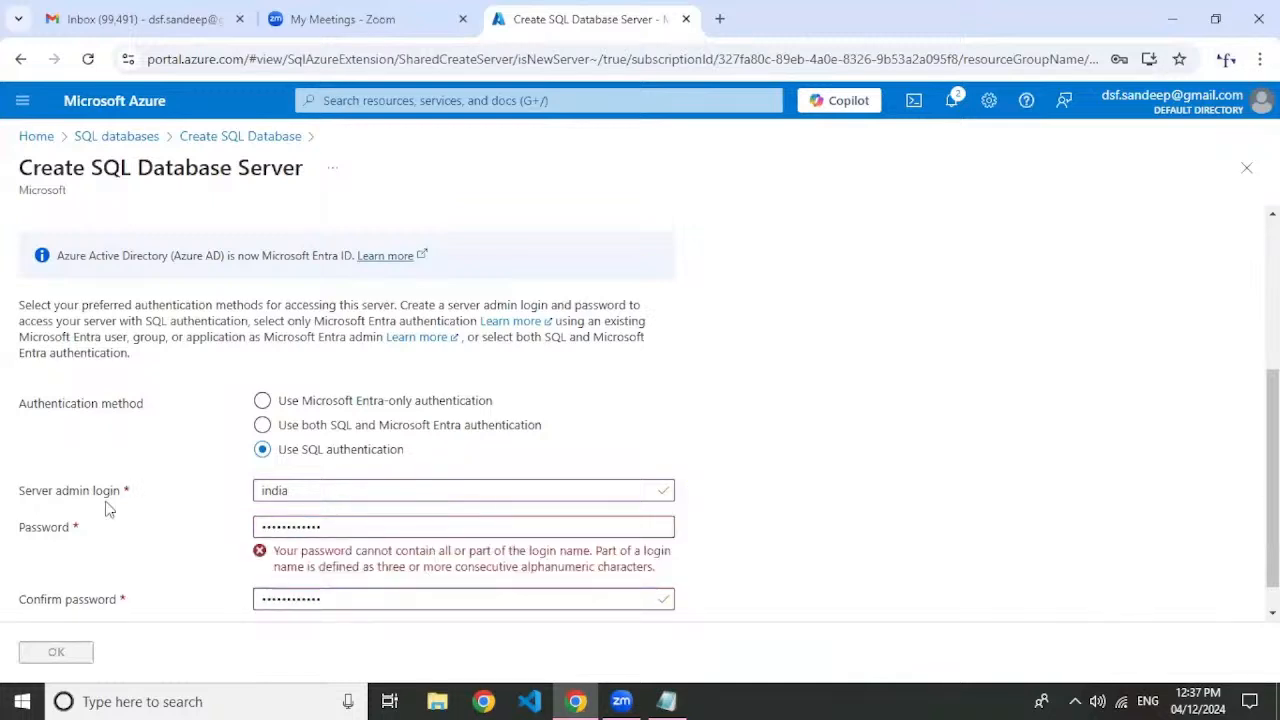
key("shift+Tab")
key("BackSpace")
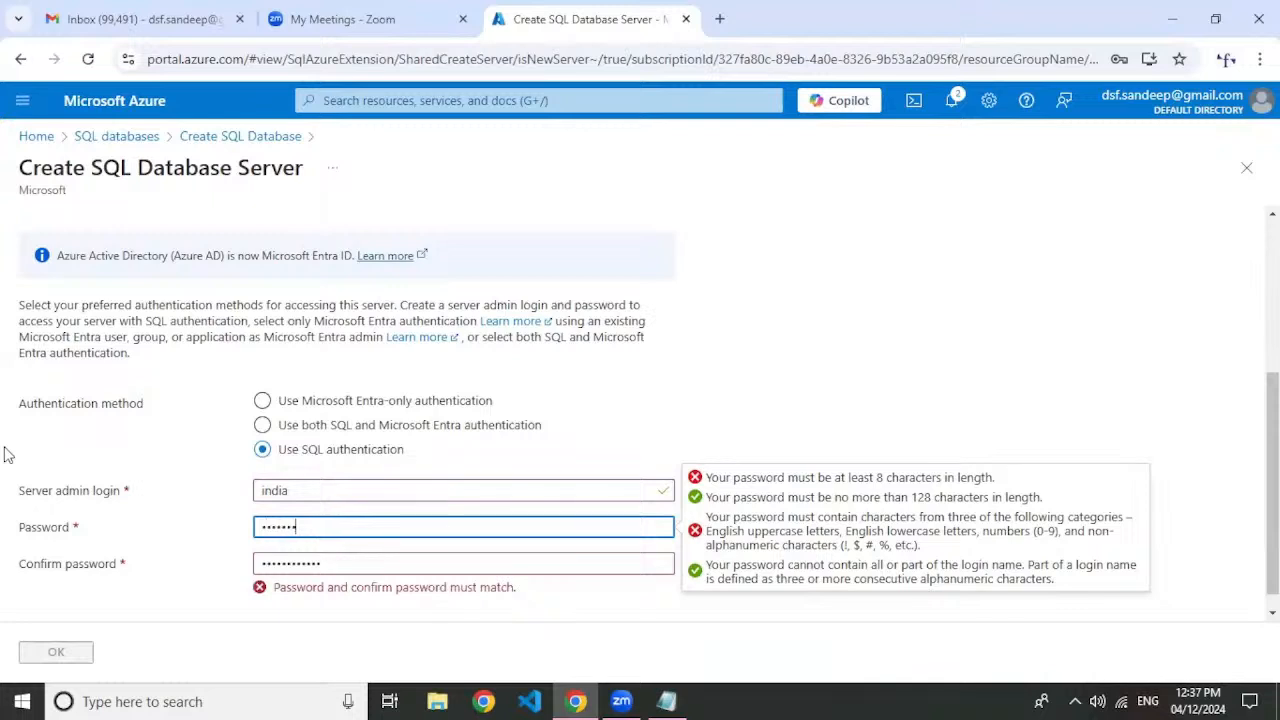
key("Tab")
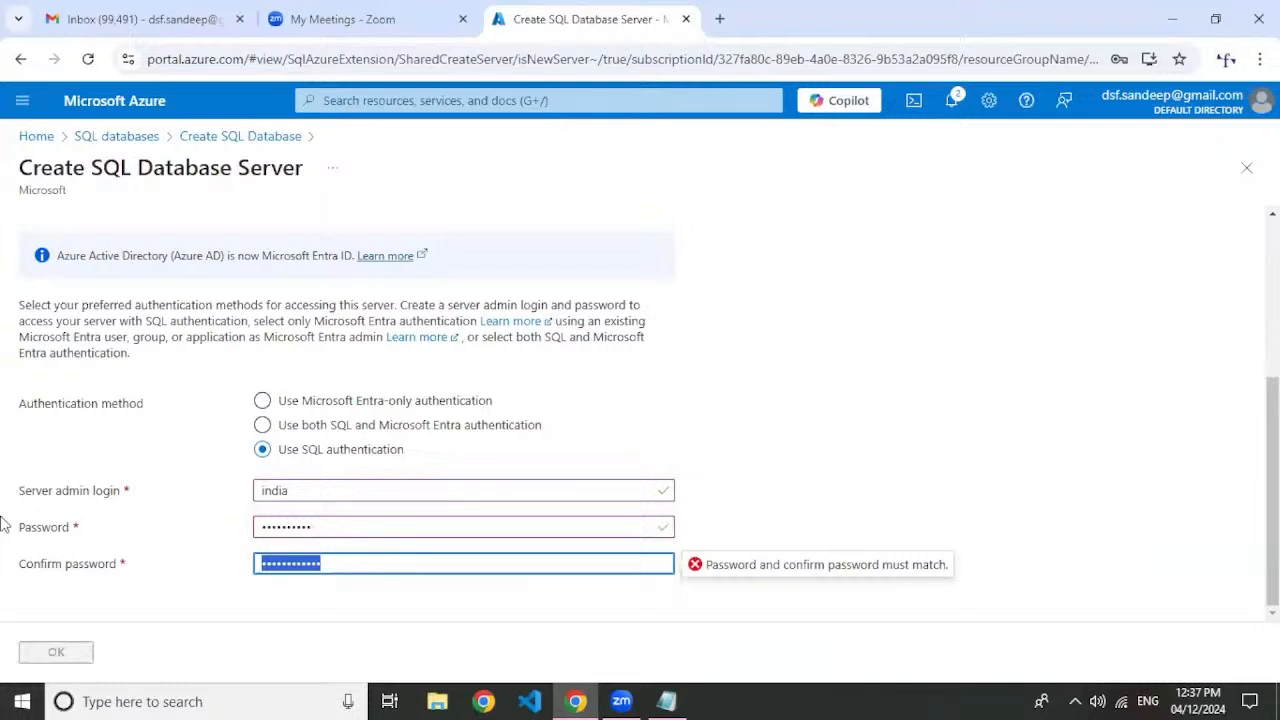
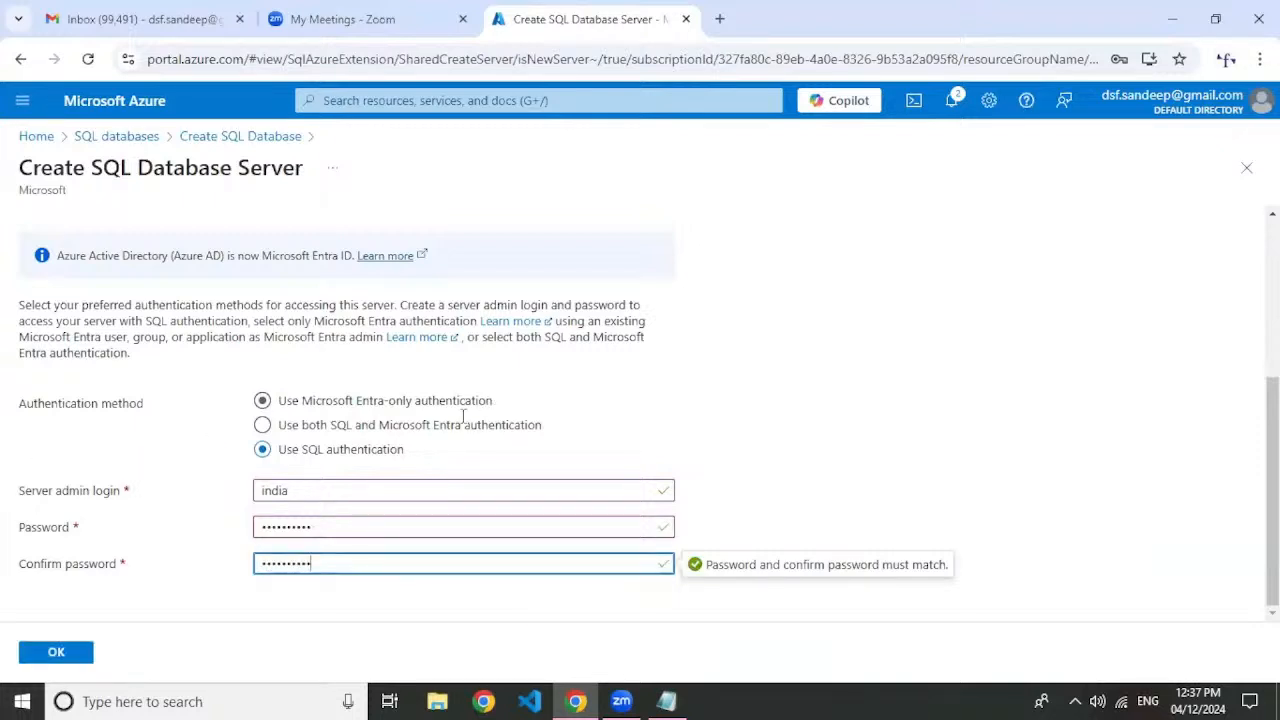
left_click(80, 655)
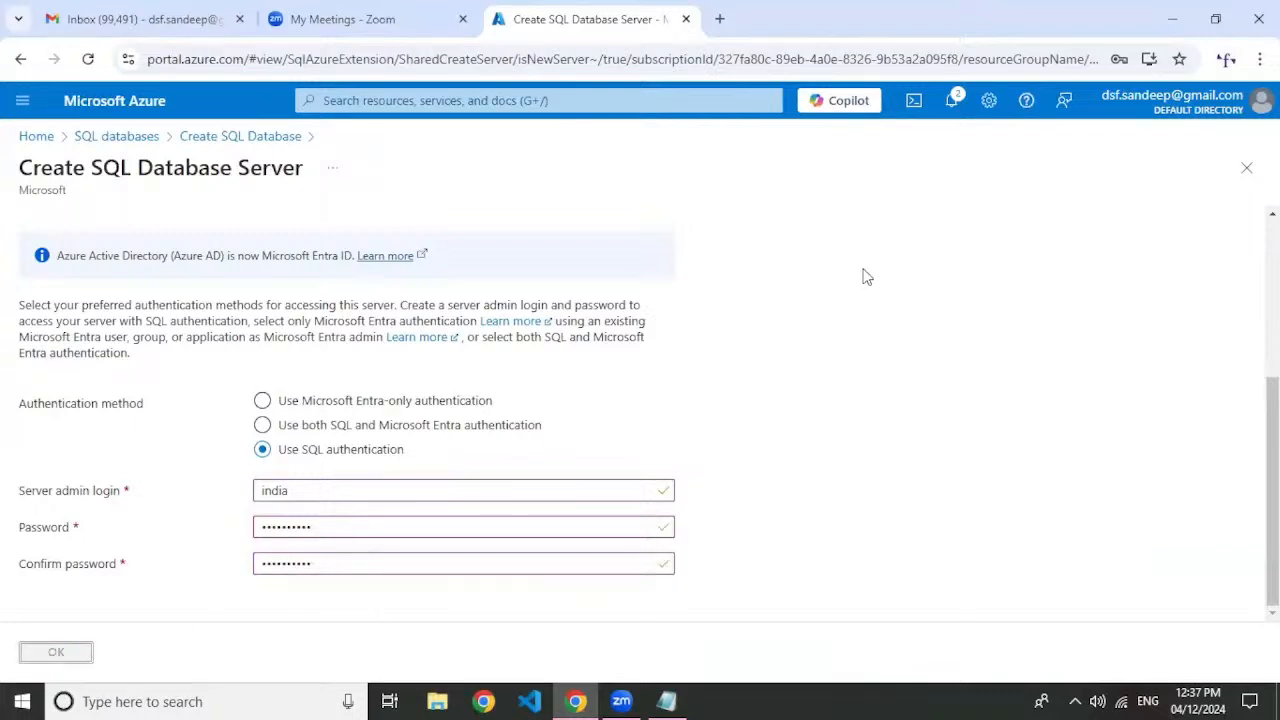
Keep the Development workload for dsfdb1 on the new dsfserver (East US)
scroll(342, 372, "down", 1)
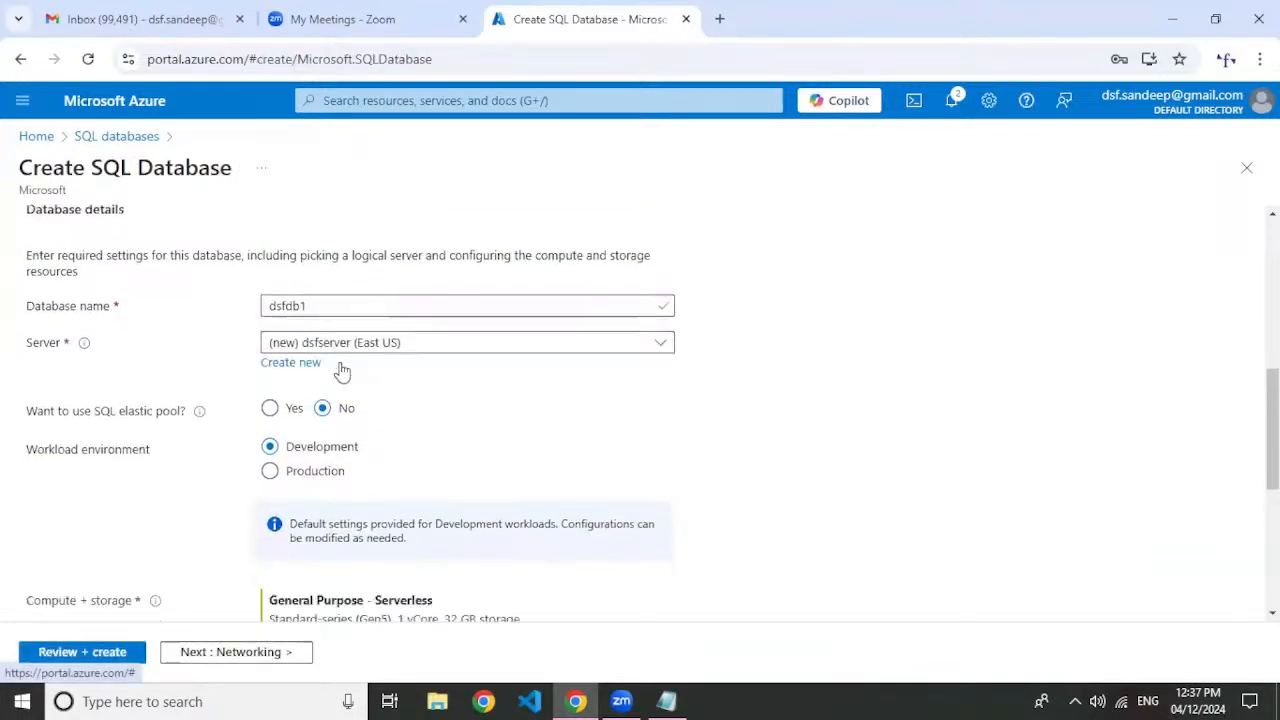
scroll(414, 343, "down", 3)
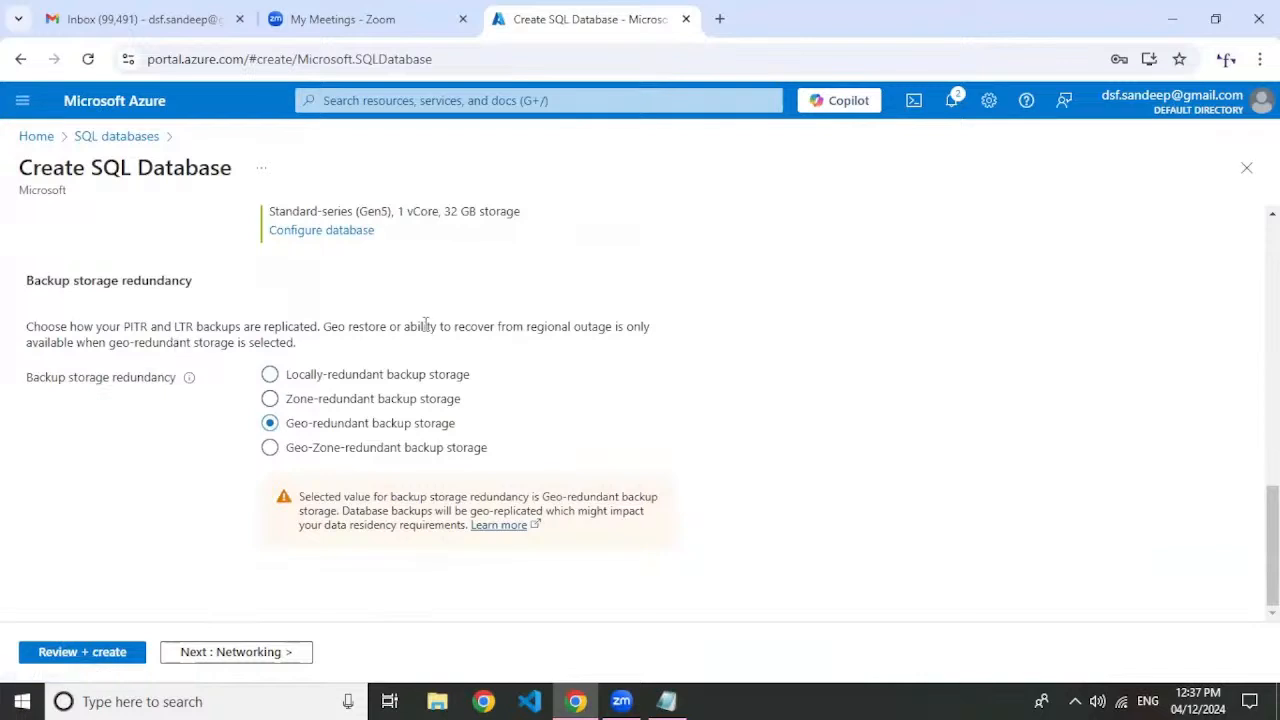
scroll(425, 326, "up", 4)
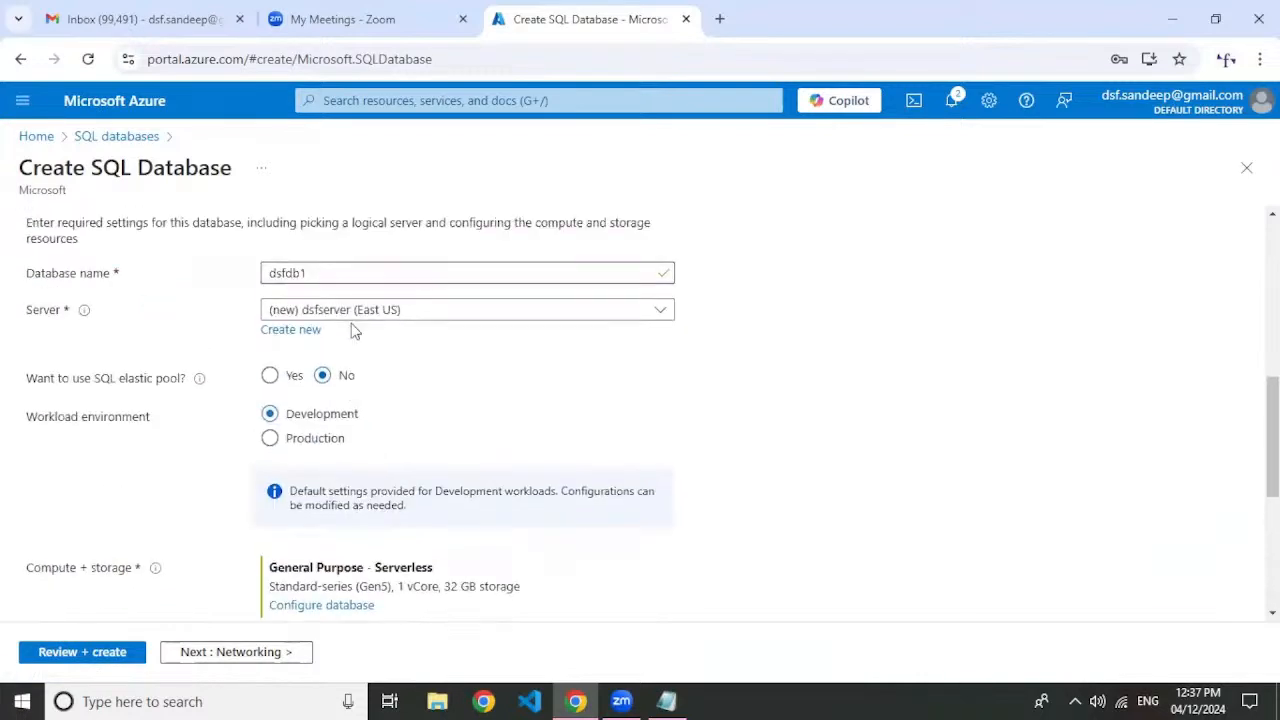
left_click(298, 448)
left_click(322, 416)
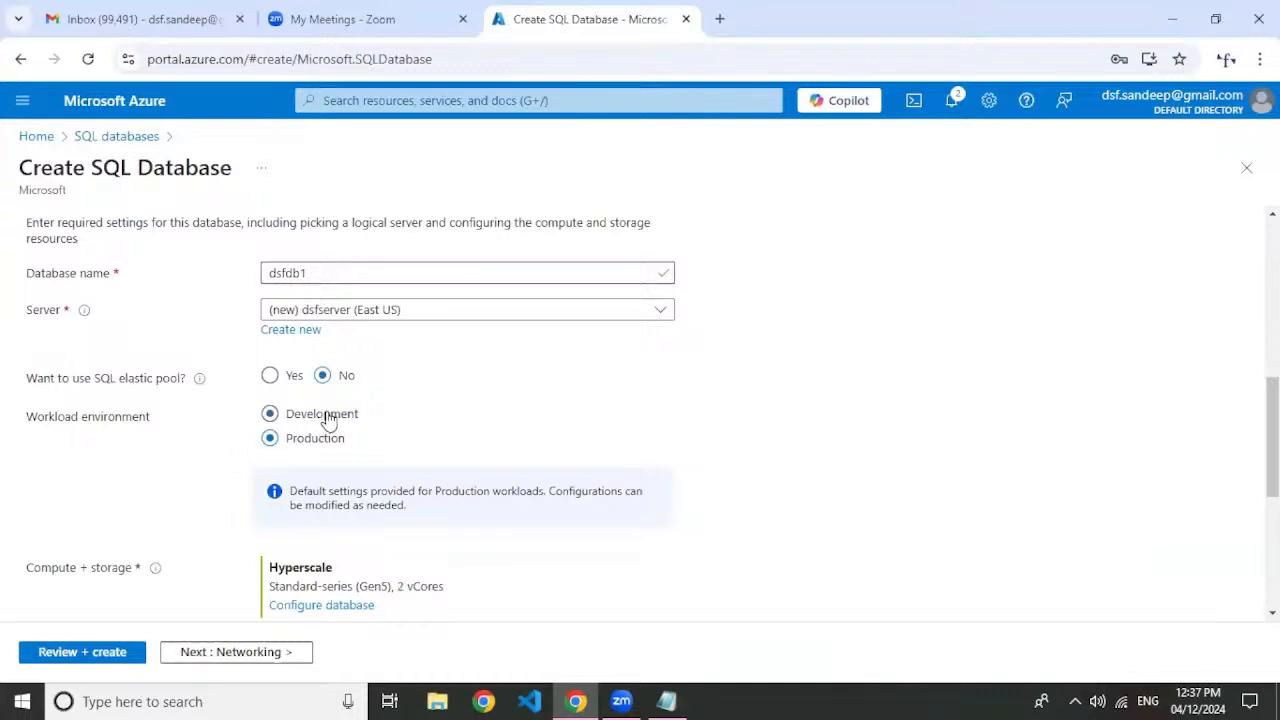
scroll(668, 310, "down", 2)
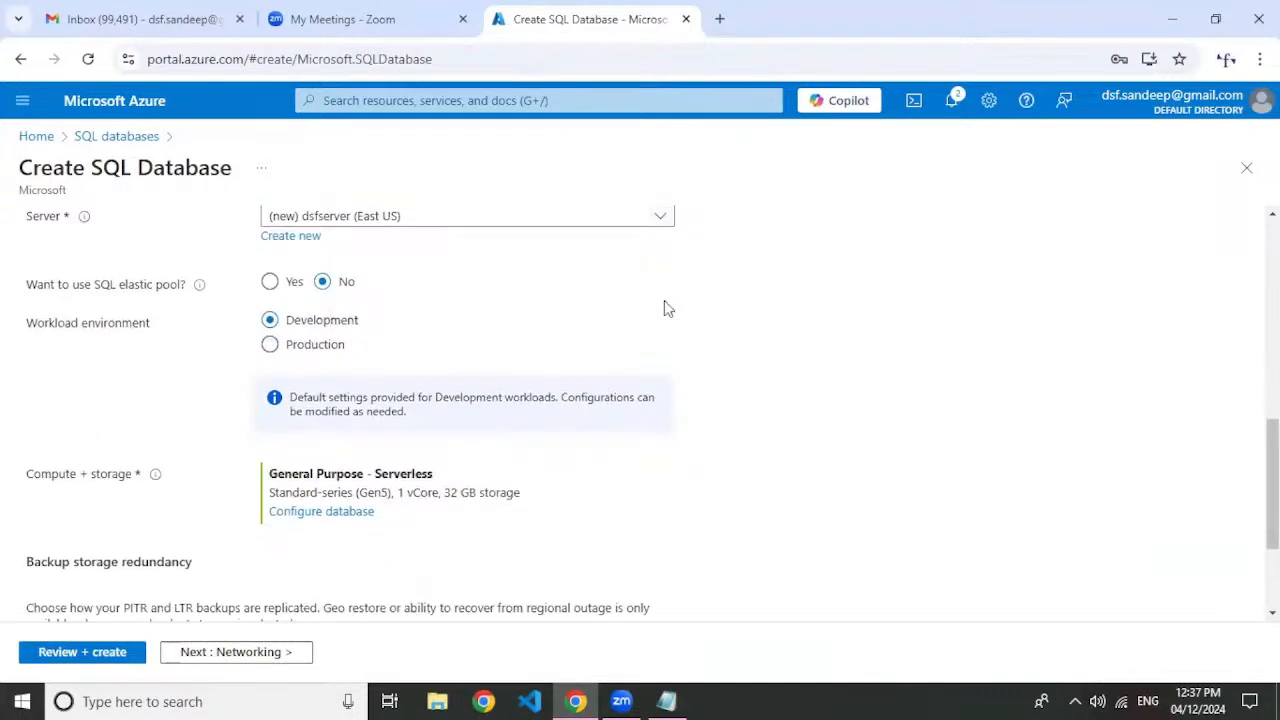
Set compute and storage to the Basic tier with 2 GB, then continue to Networking
left_click(317, 424)
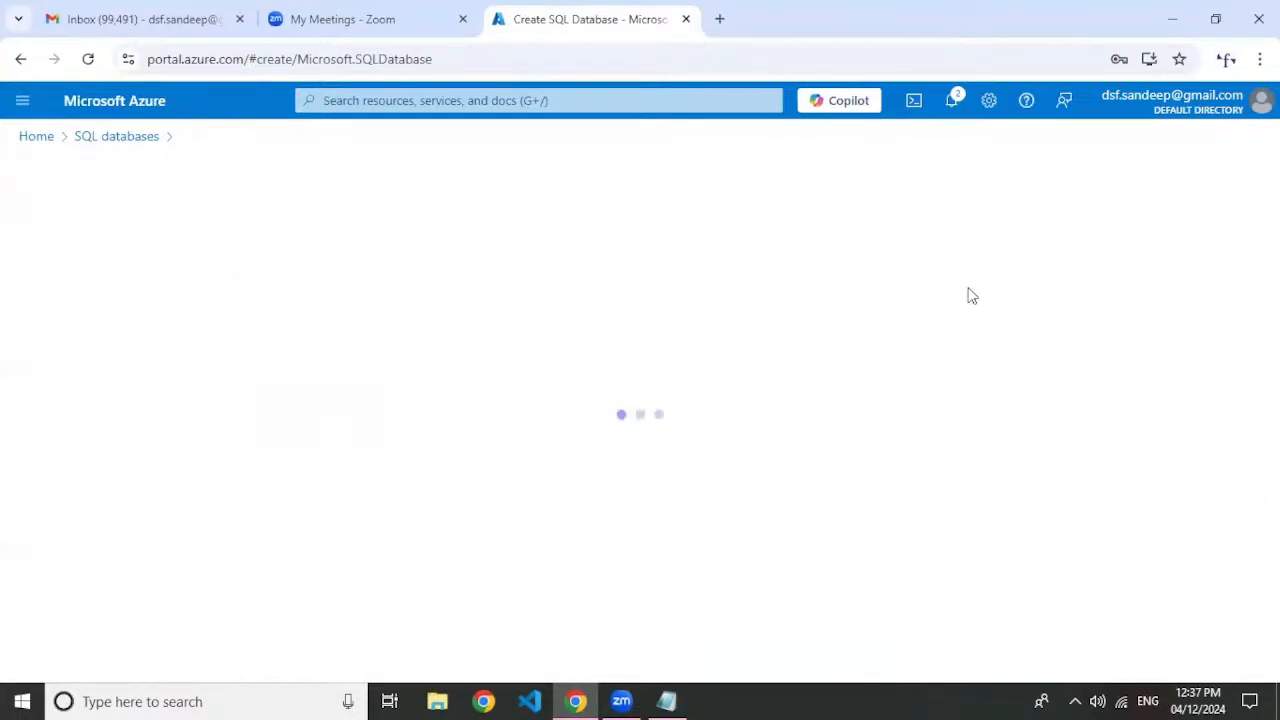
scroll(700, 310, "down", 2)
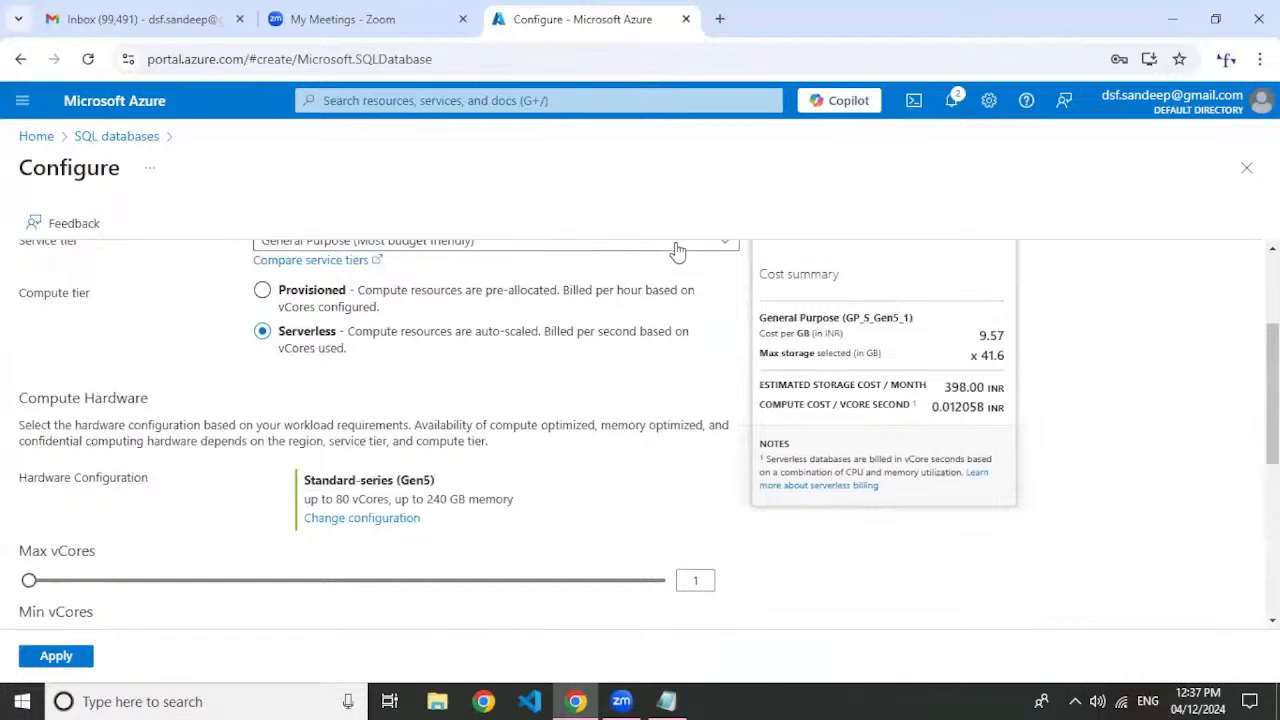
left_click(677, 249)
left_click(508, 416)
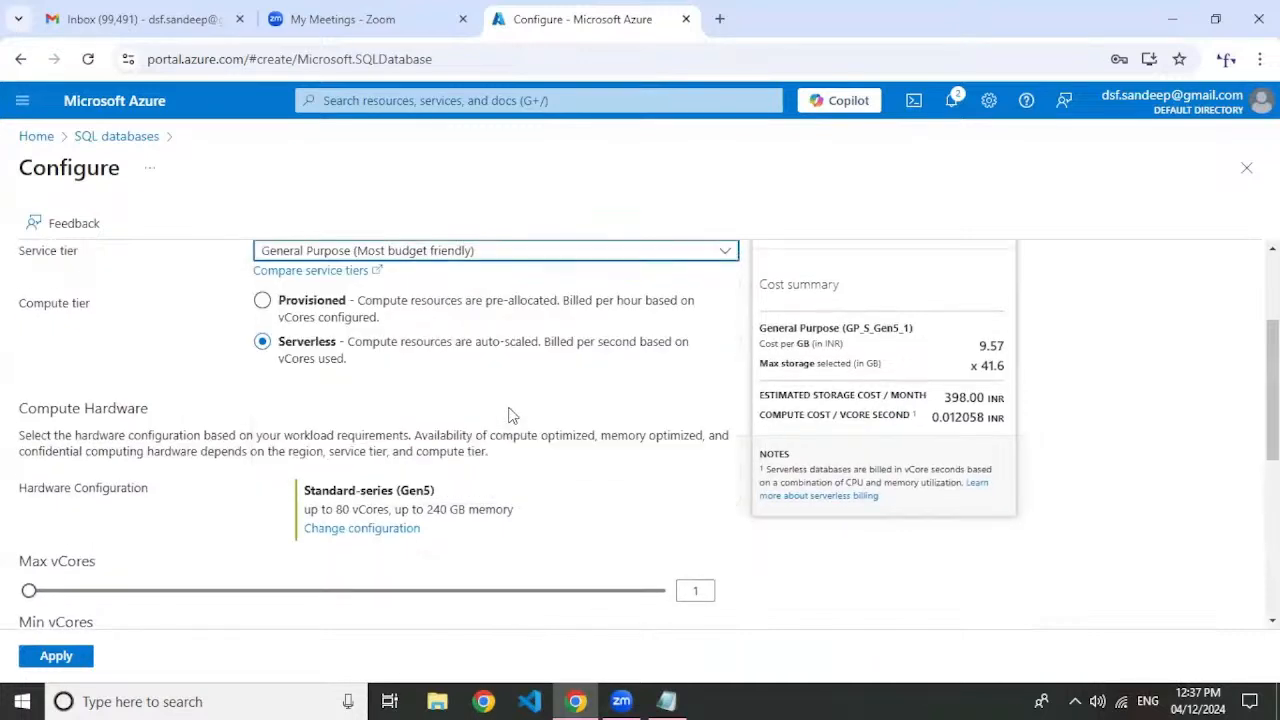
left_click(78, 660)
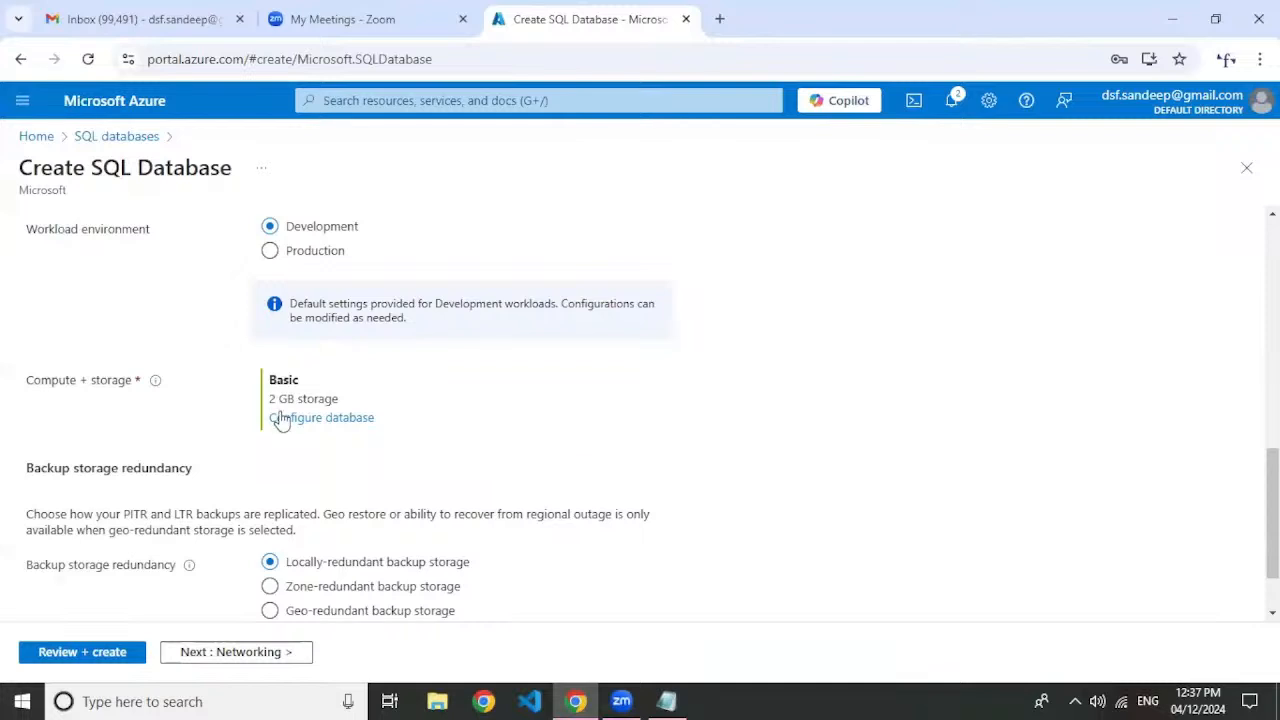
scroll(360, 420, "down", 1)
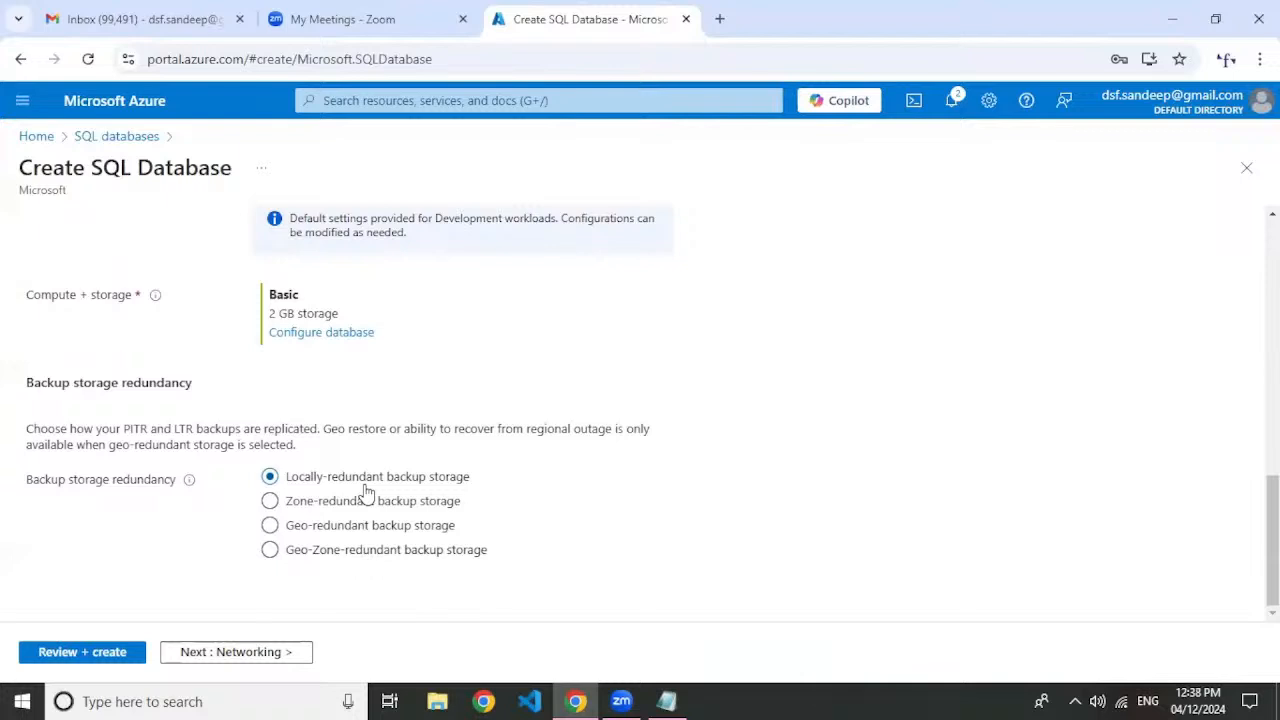
left_click(269, 651)
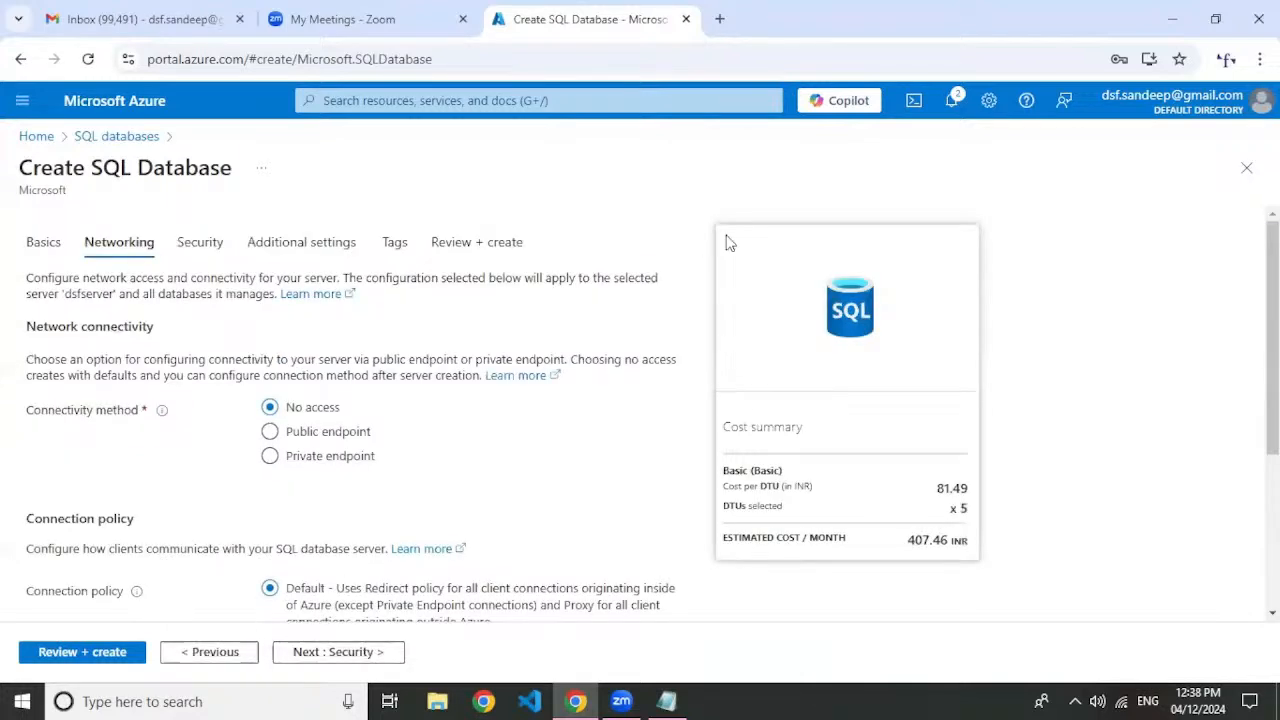
Use a public endpoint allowing Azure services and the client IP, then continue to Security
scroll(497, 280, "down", 2)
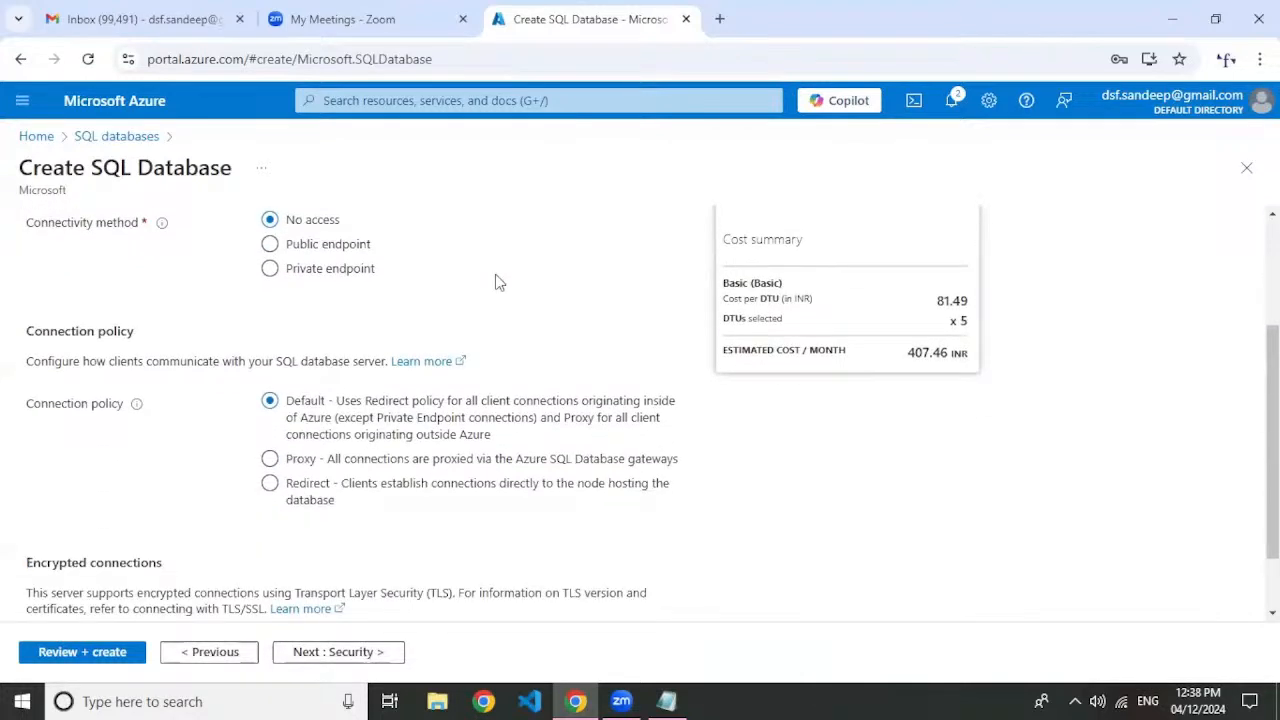
left_click(345, 257)
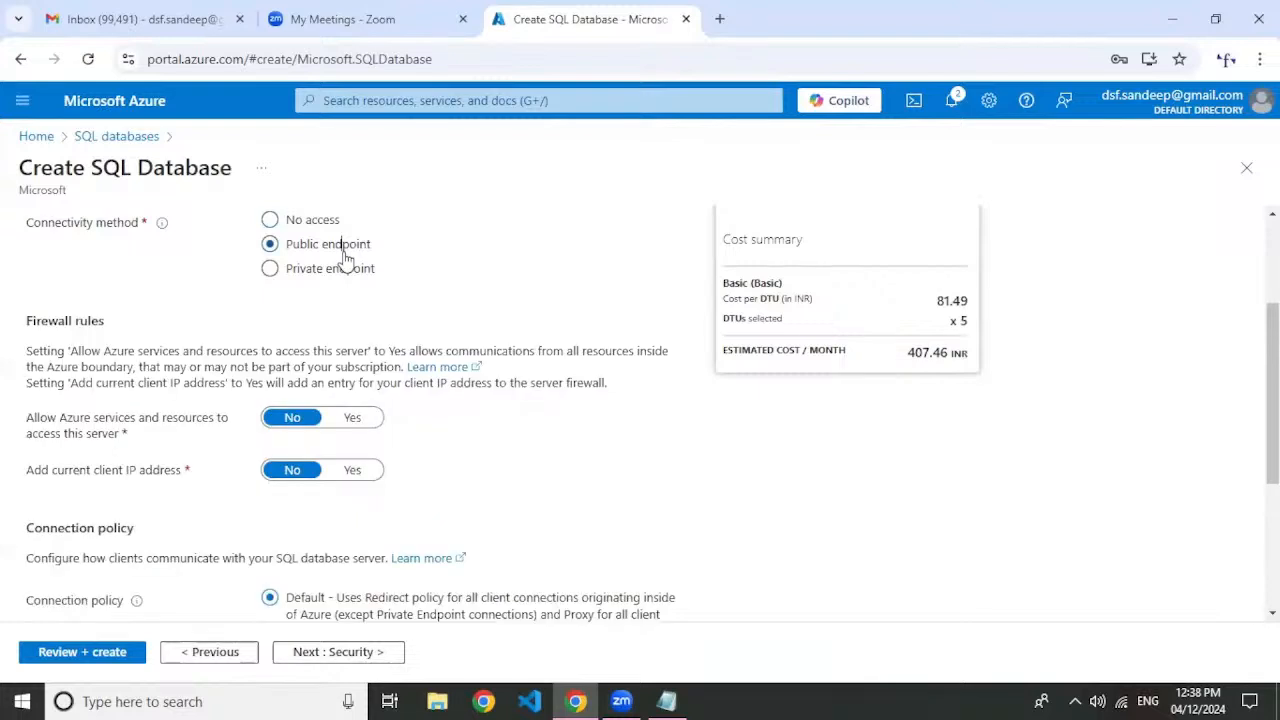
left_click(353, 419)
left_click(367, 478)
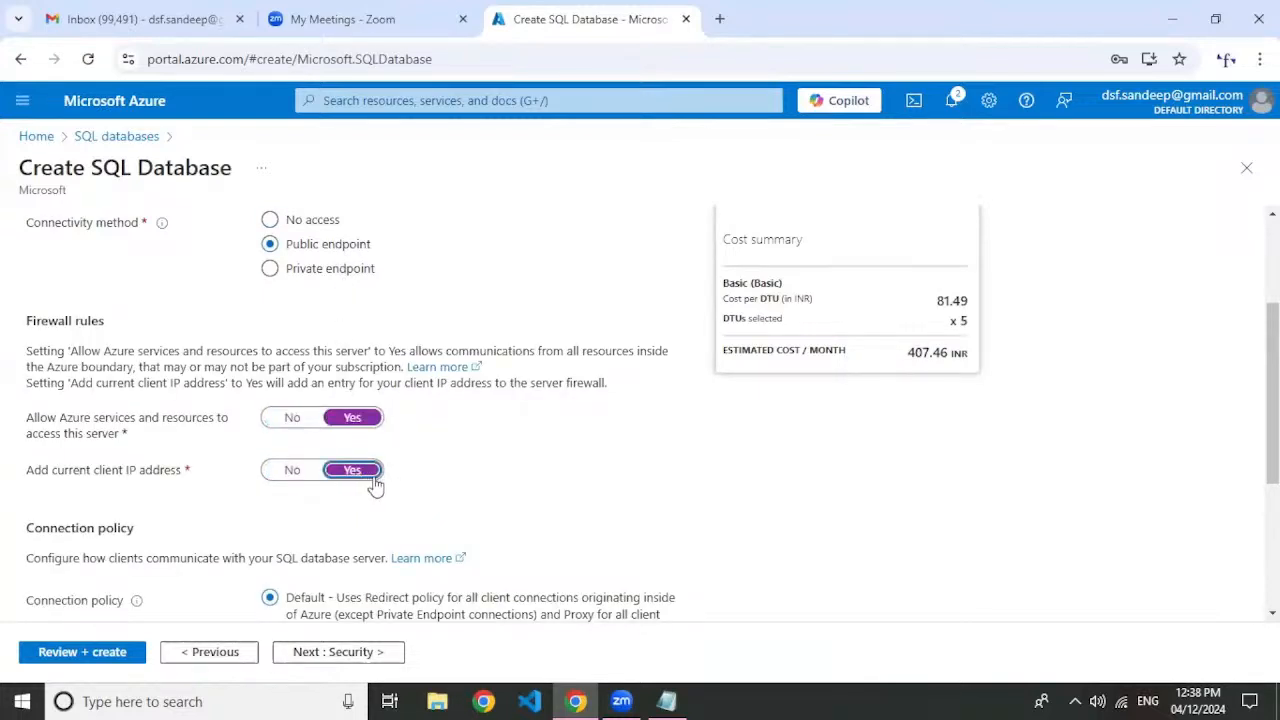
scroll(565, 416, "down", 3)
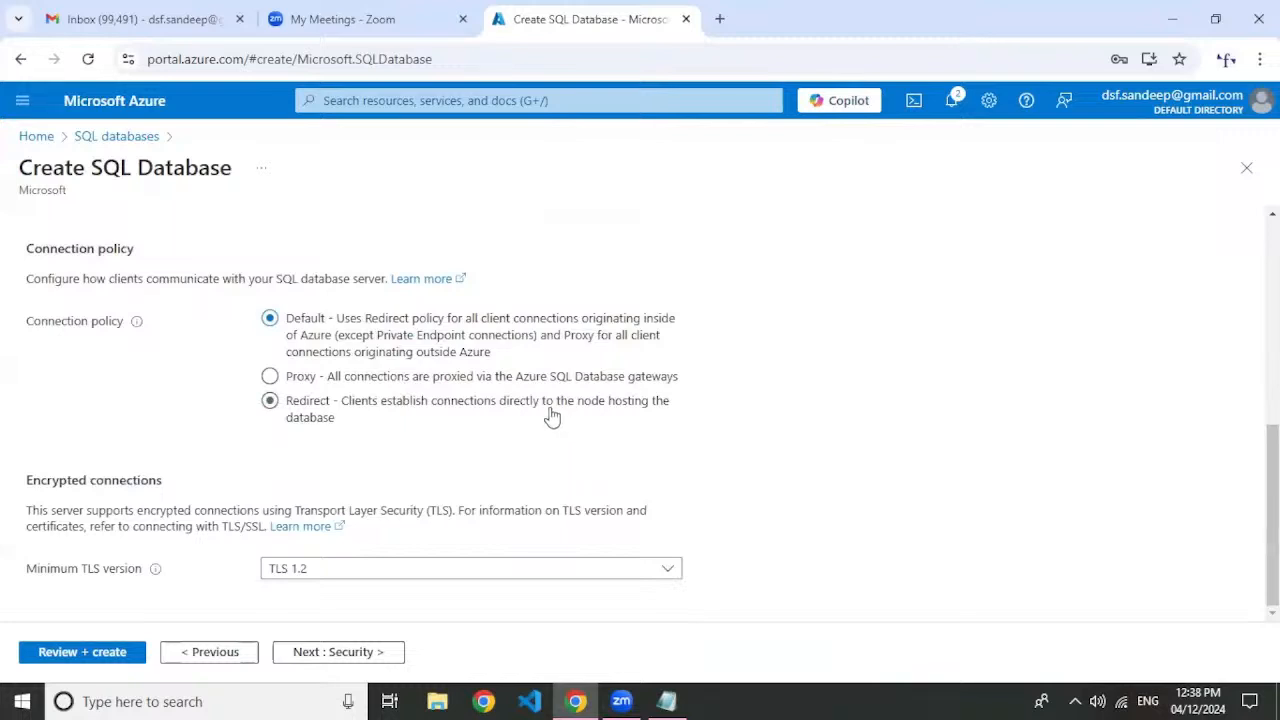
left_click(373, 654)
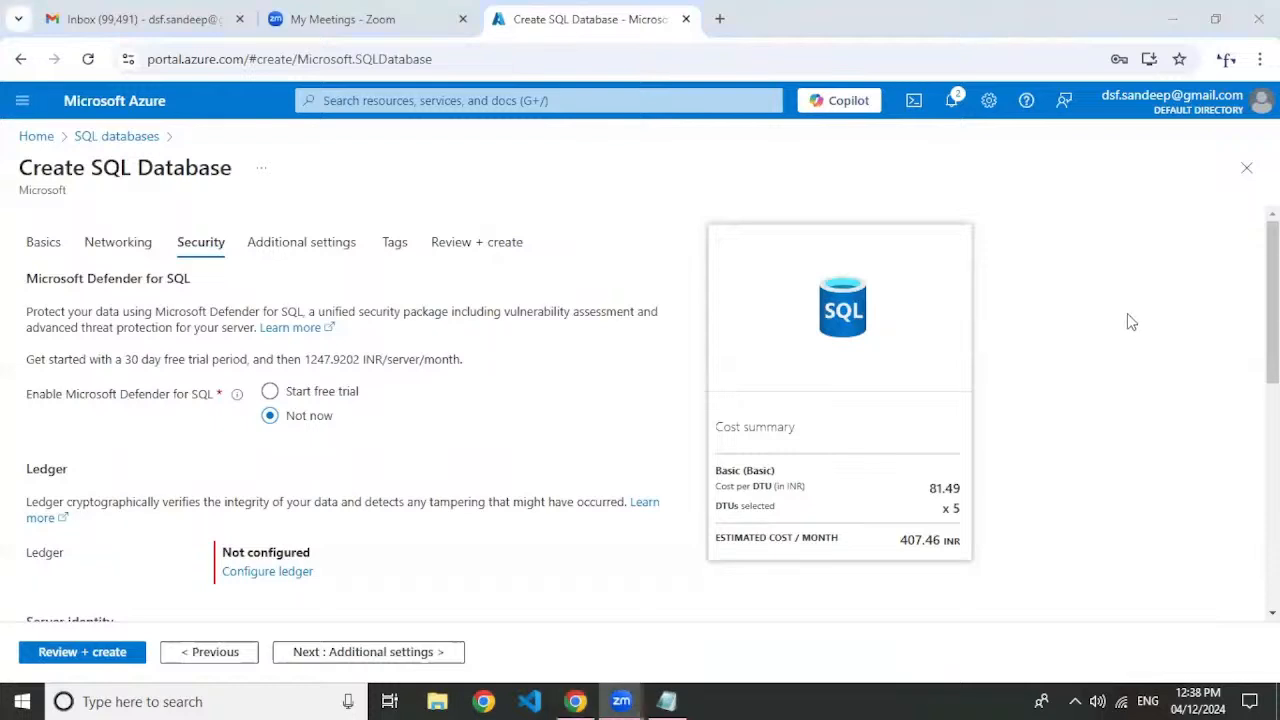
Load the AdventureWorksLT sample data and create the database from the 407.46 INR/month review
scroll(270, 483, "down", 6)
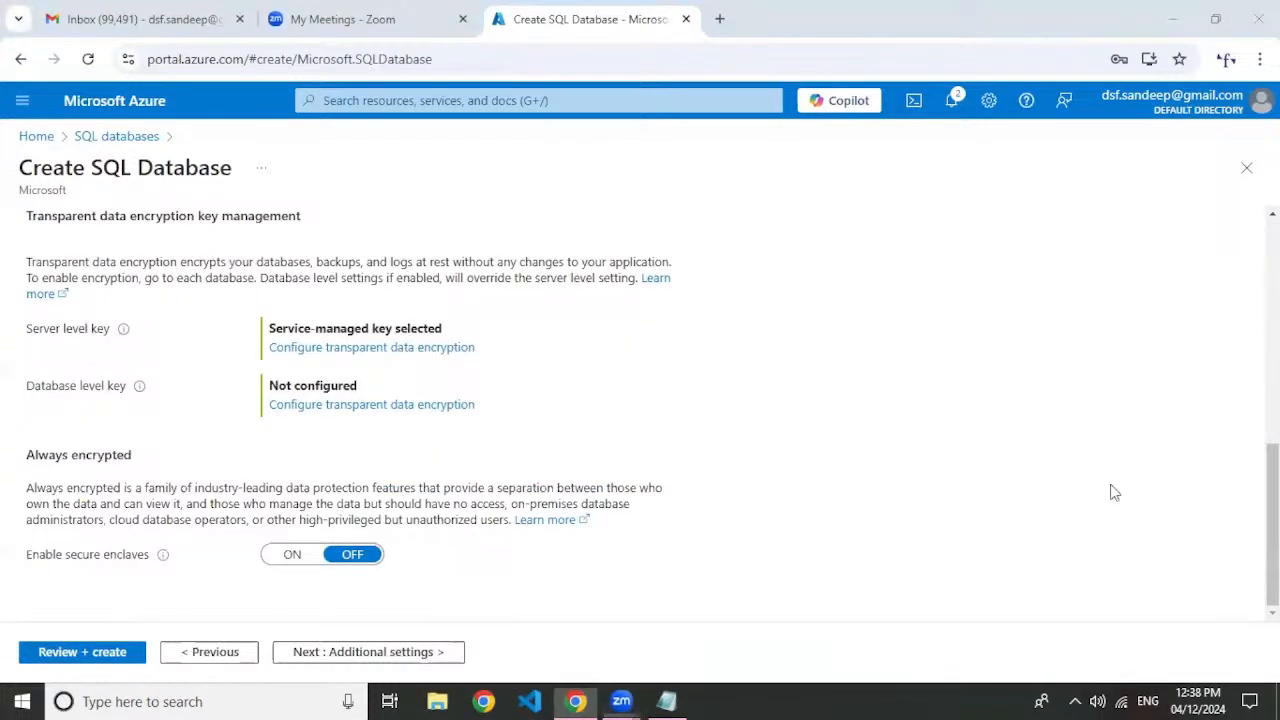
left_click(432, 655)
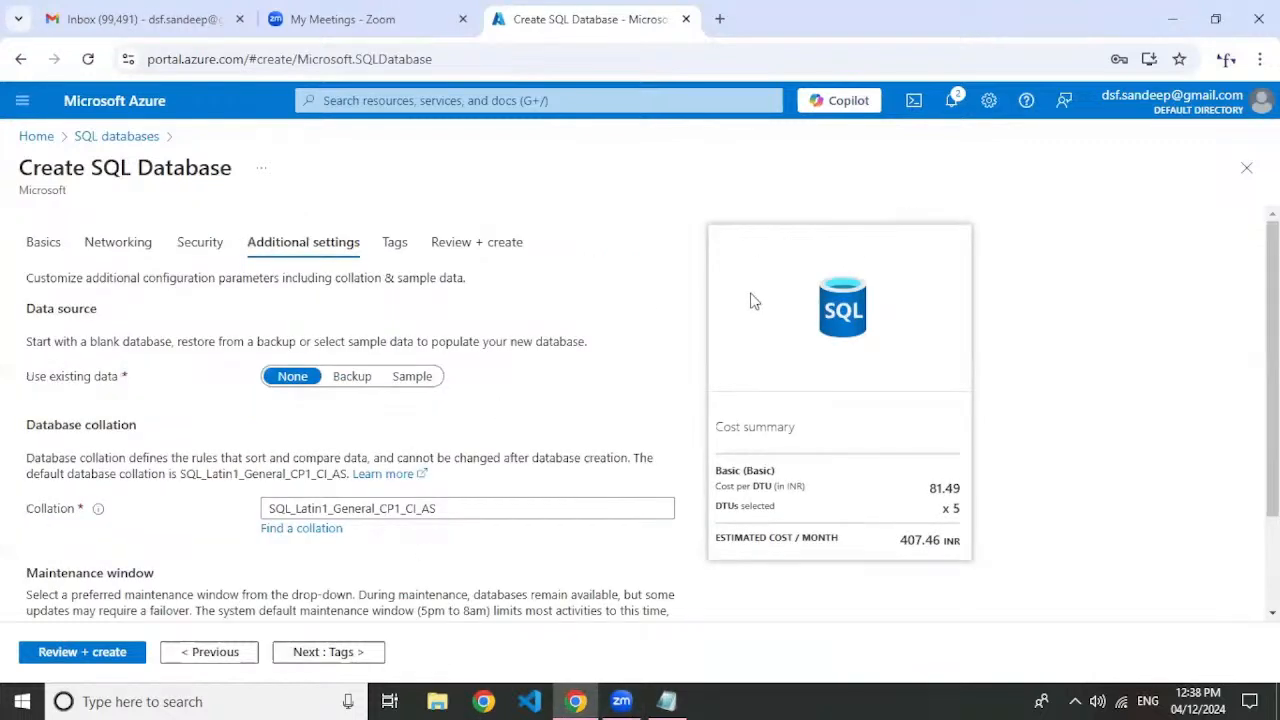
left_click(410, 378)
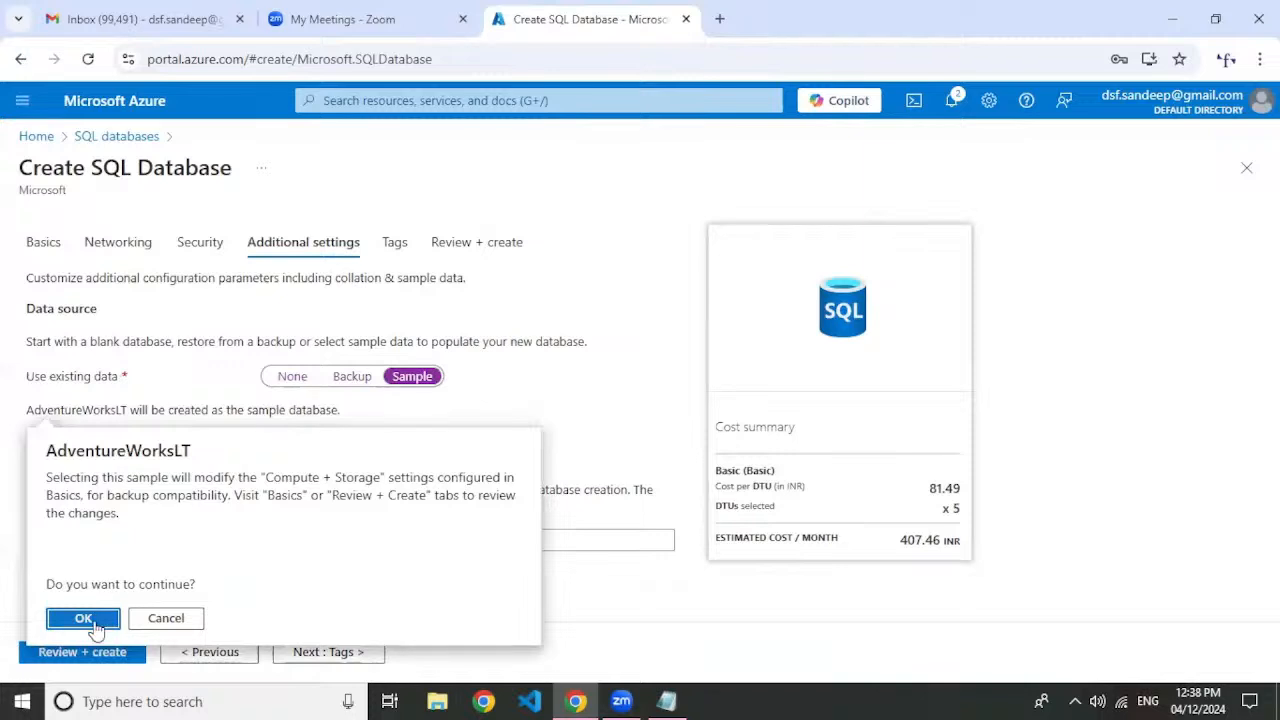
left_click(86, 620)
left_click(345, 660)
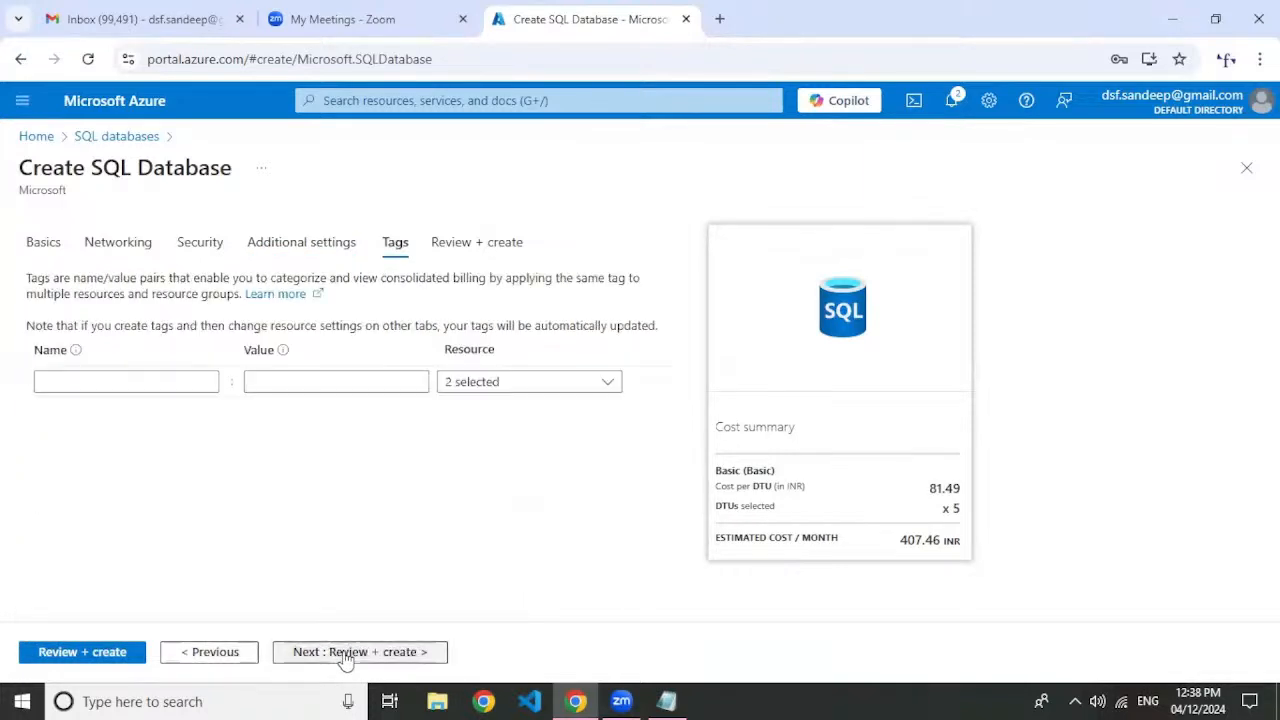
left_click(345, 660)
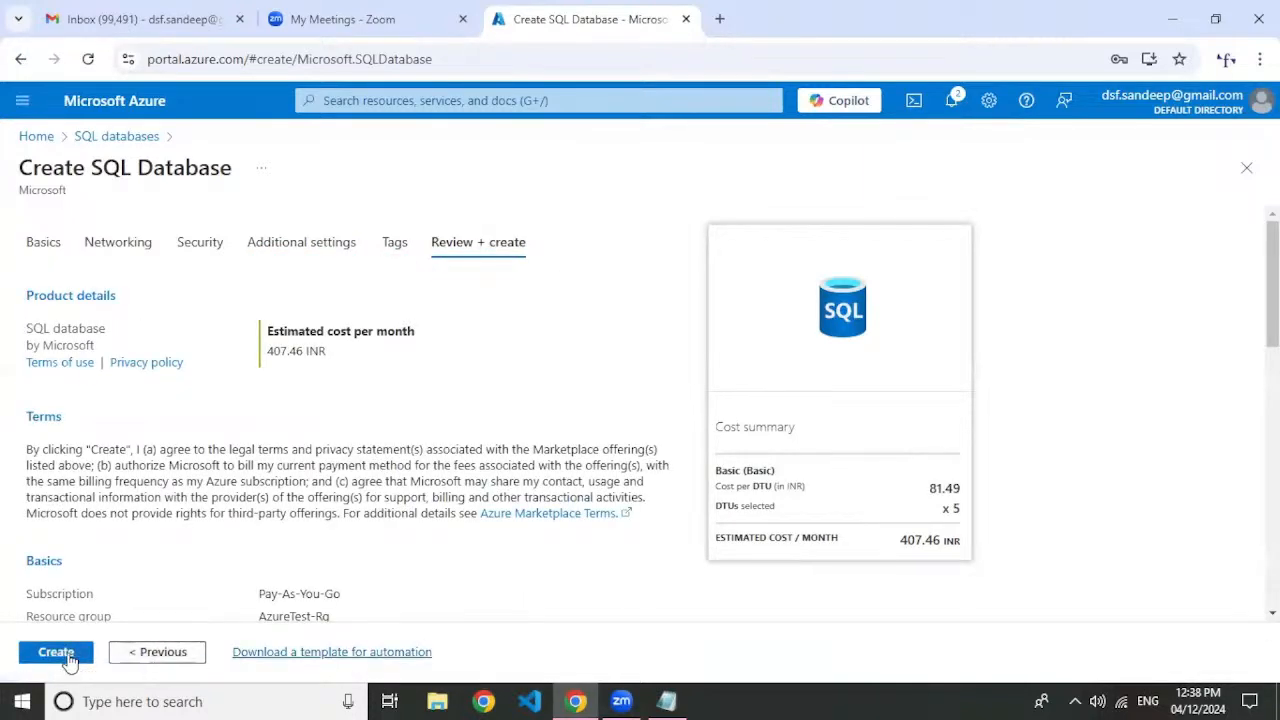
left_click(63, 655)
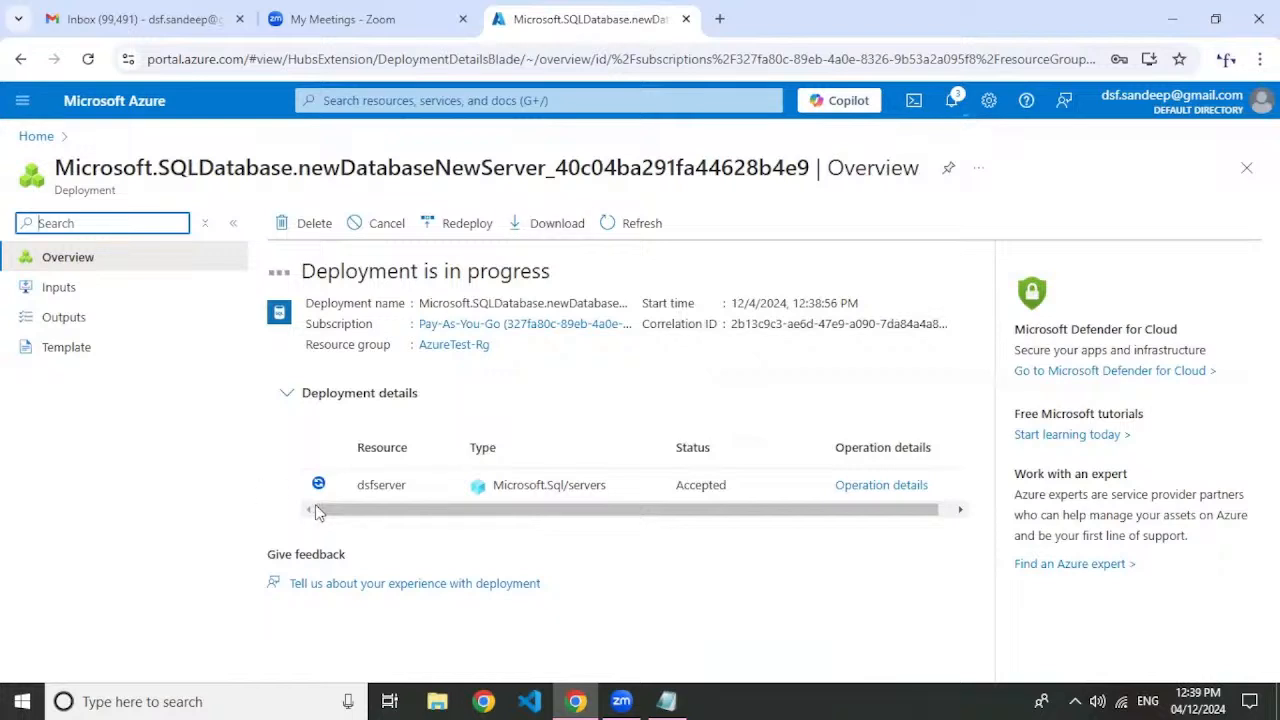
Once the database deployment is in progress, switch to the Zoom meeting window
left_click(308, 671)
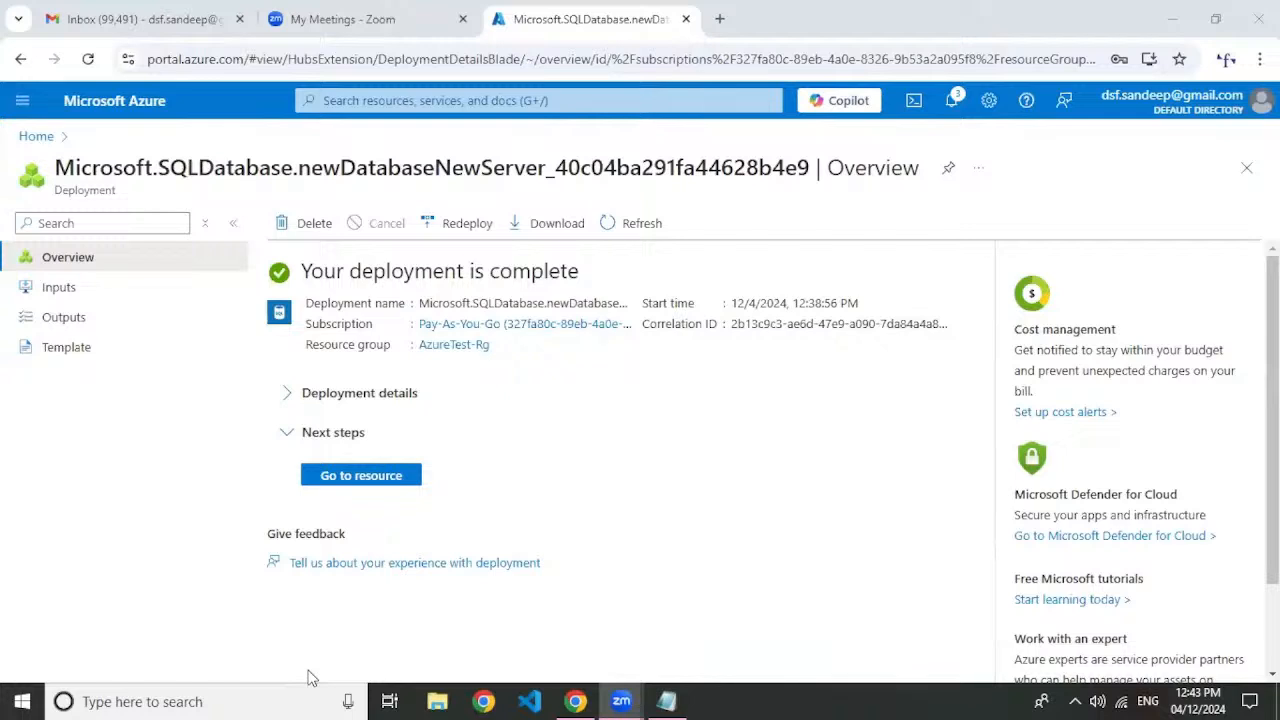
Open the dsfdb1 overview from SQL databases, widen it, then return to the list
left_click(95, 97)
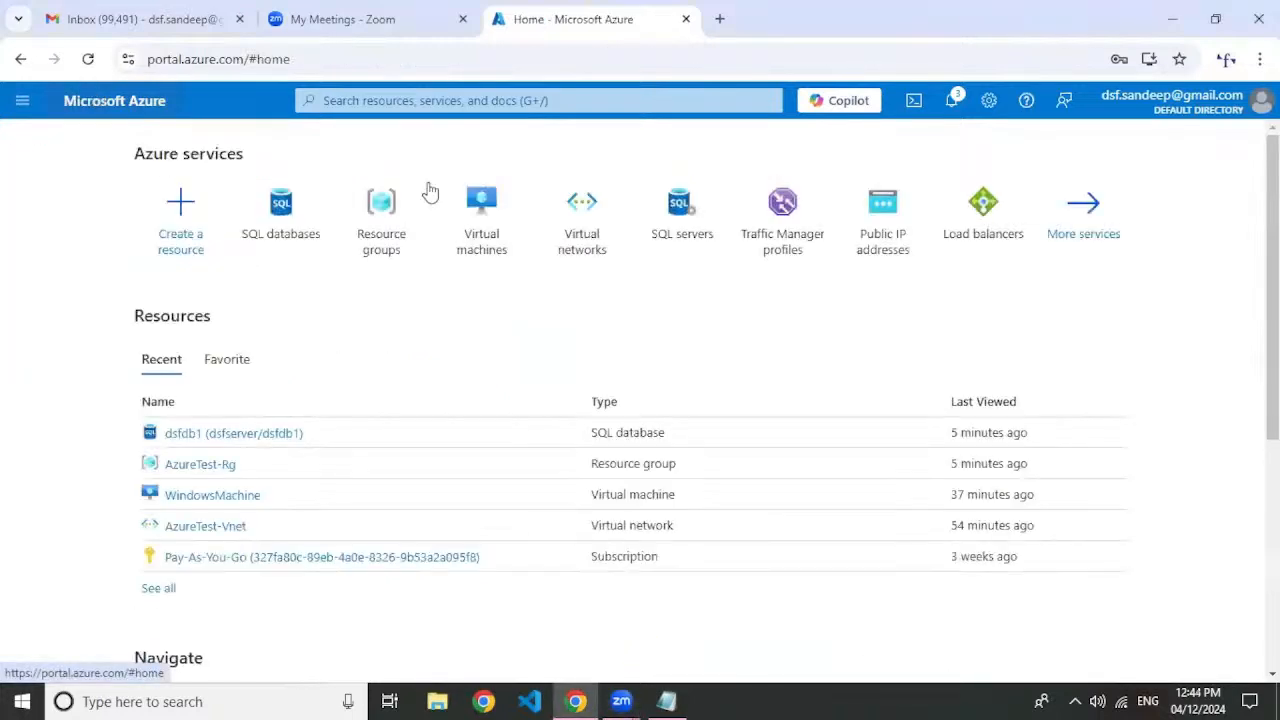
left_click(271, 216)
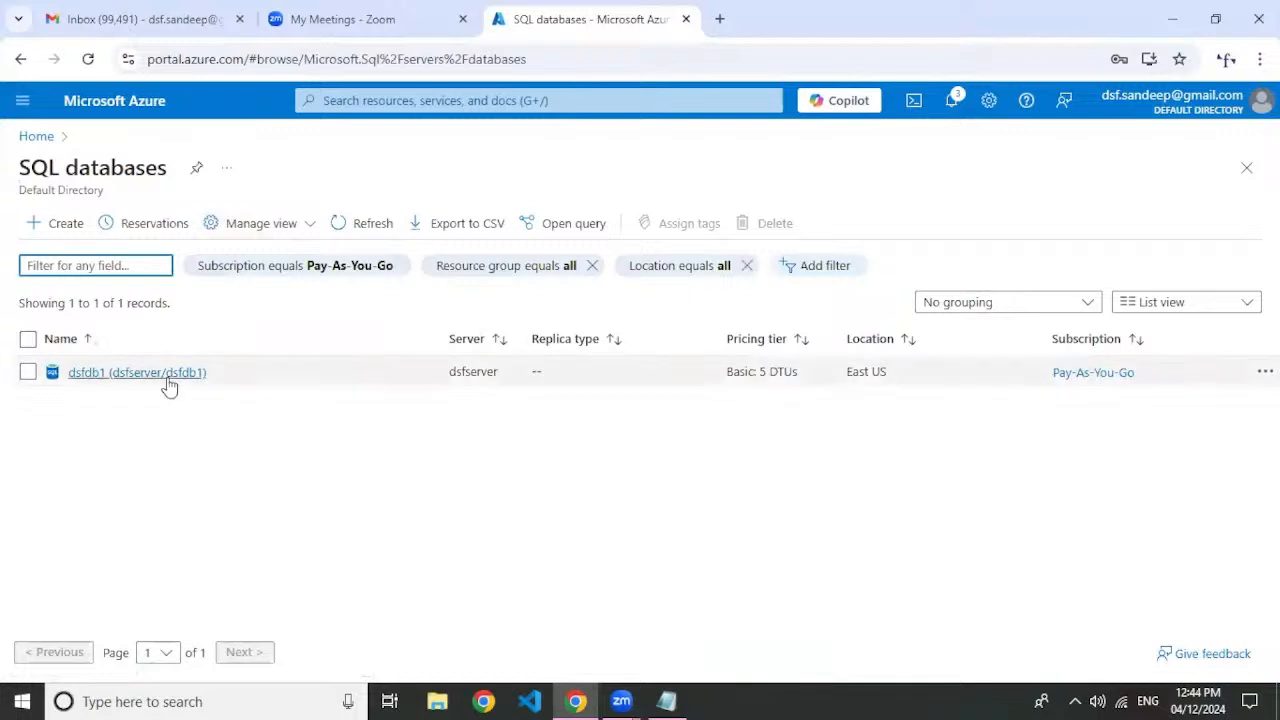
left_click(167, 377)
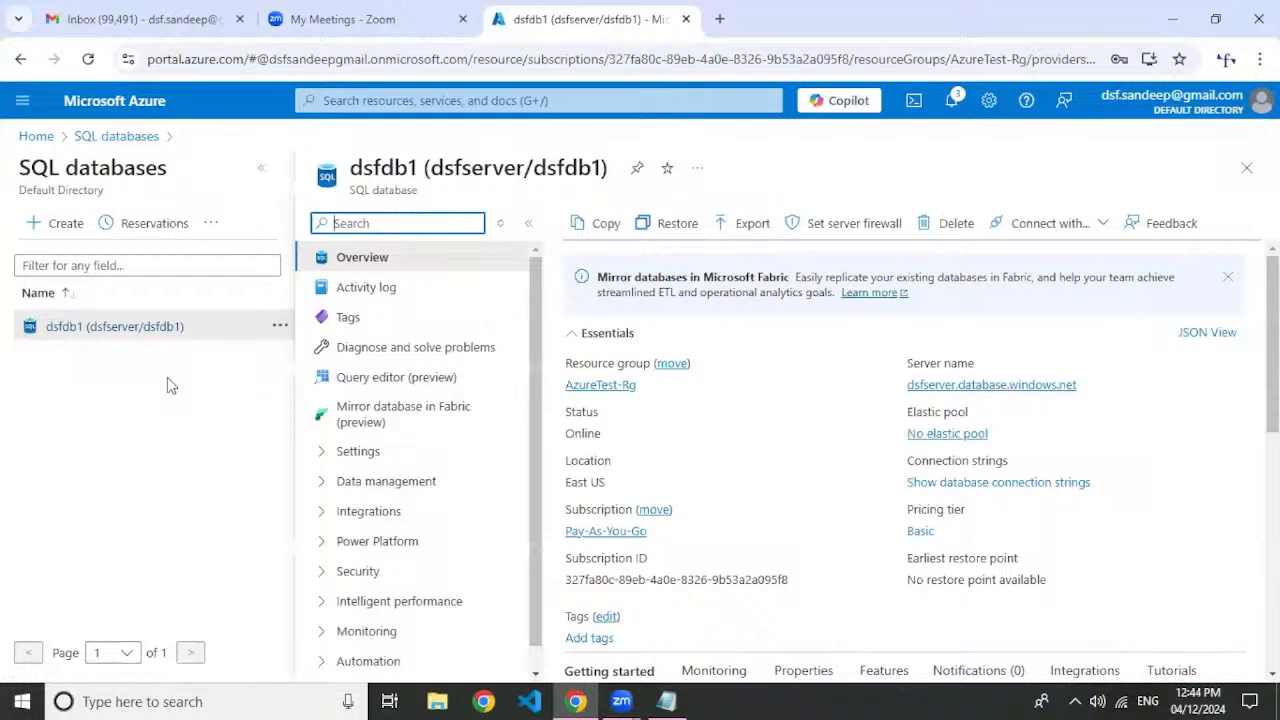
left_click(167, 377)
left_click(261, 167)
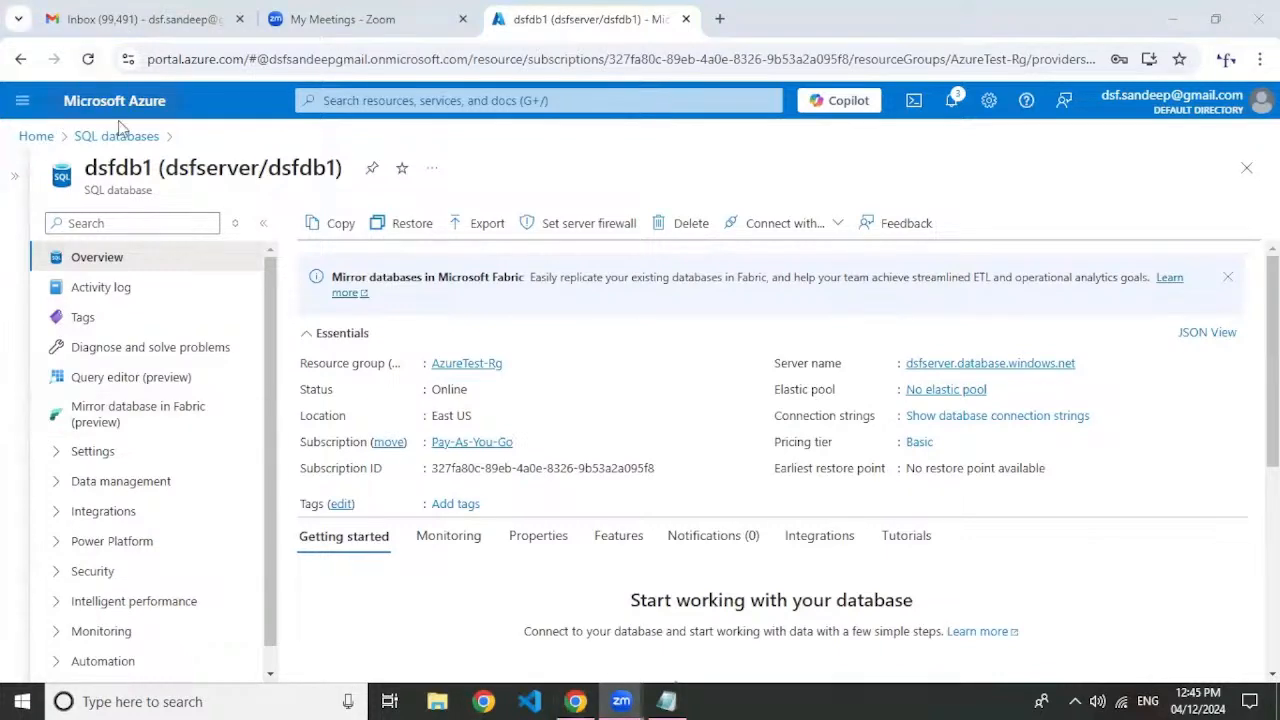
left_click(140, 136)
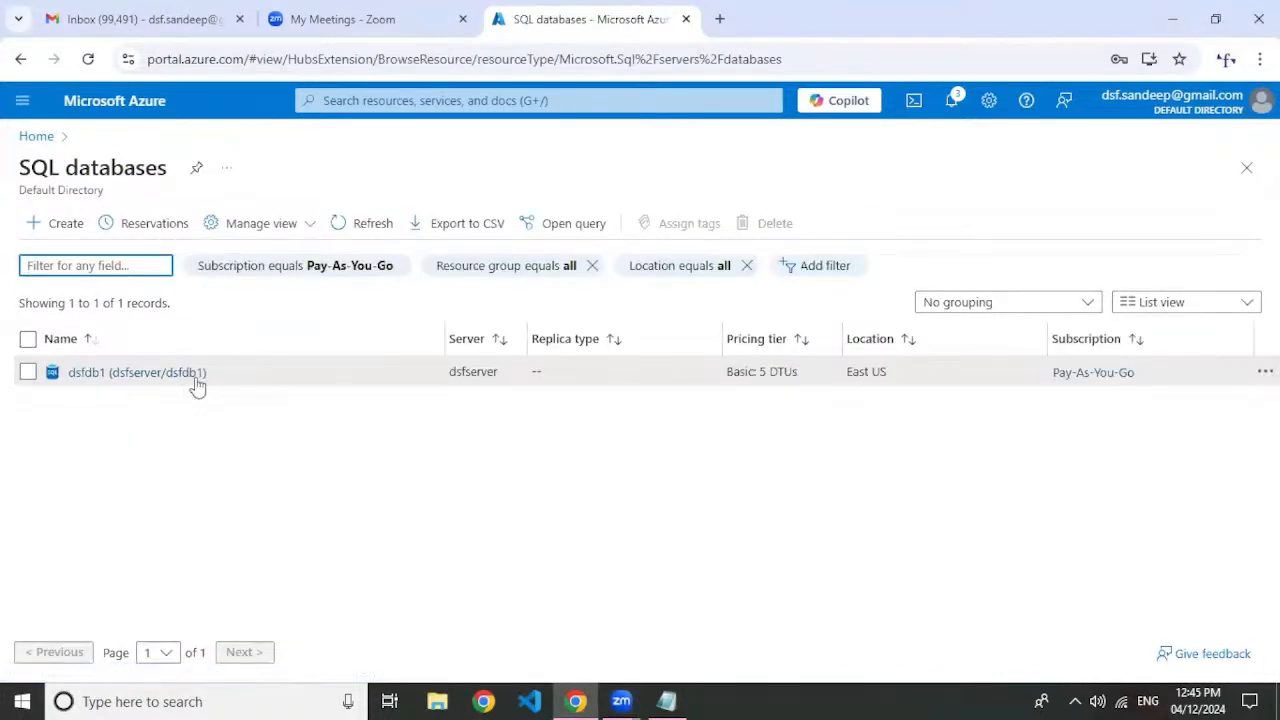
left_click(137, 372)
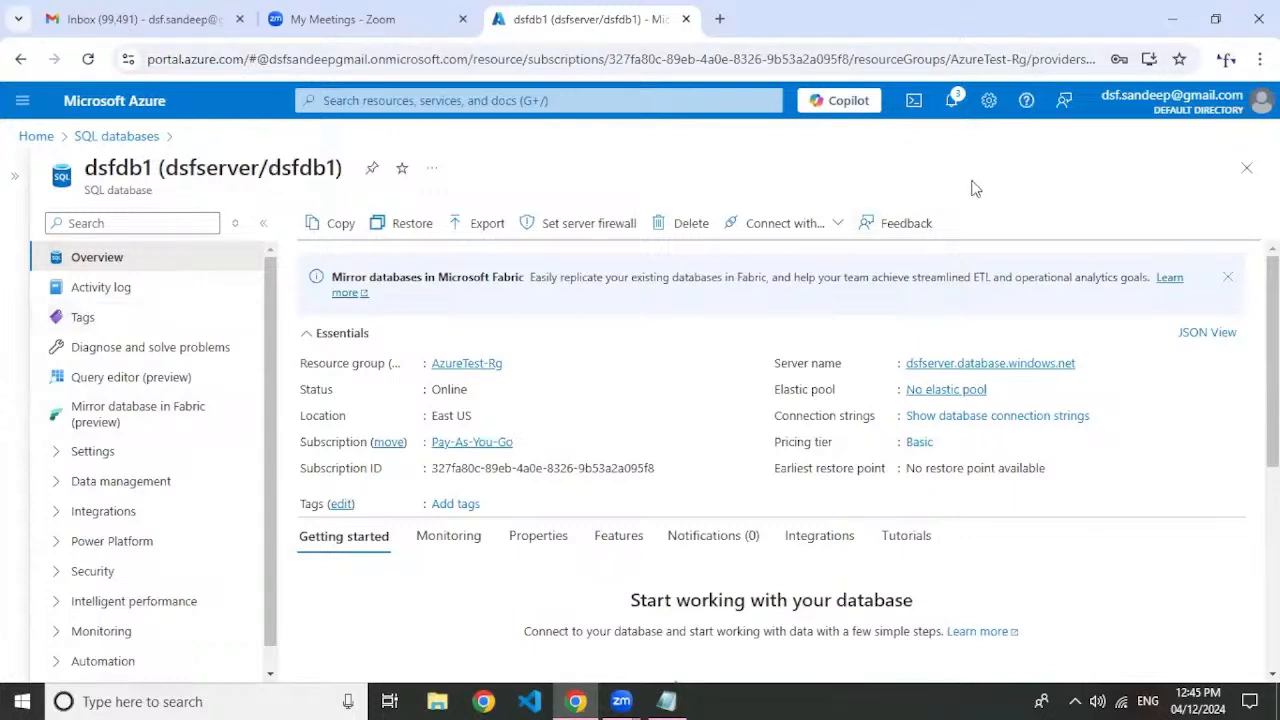
scroll(609, 323, "down", 3)
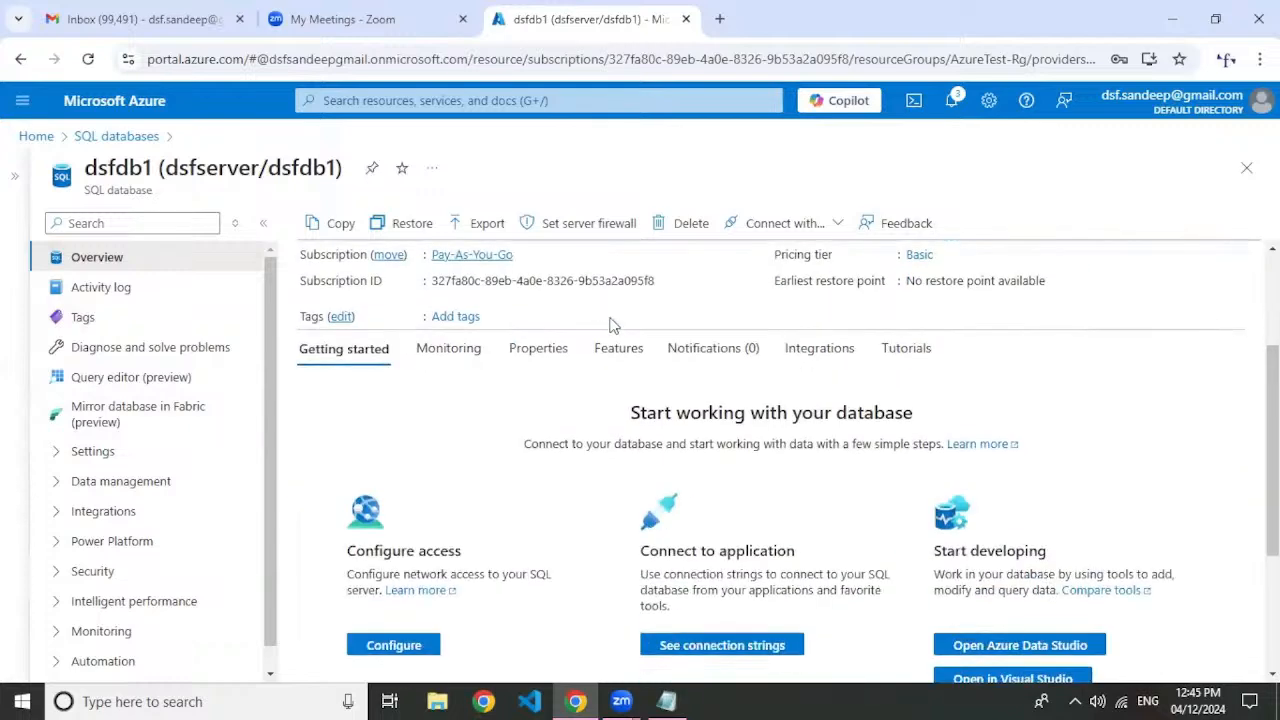
scroll(684, 390, "up", 3)
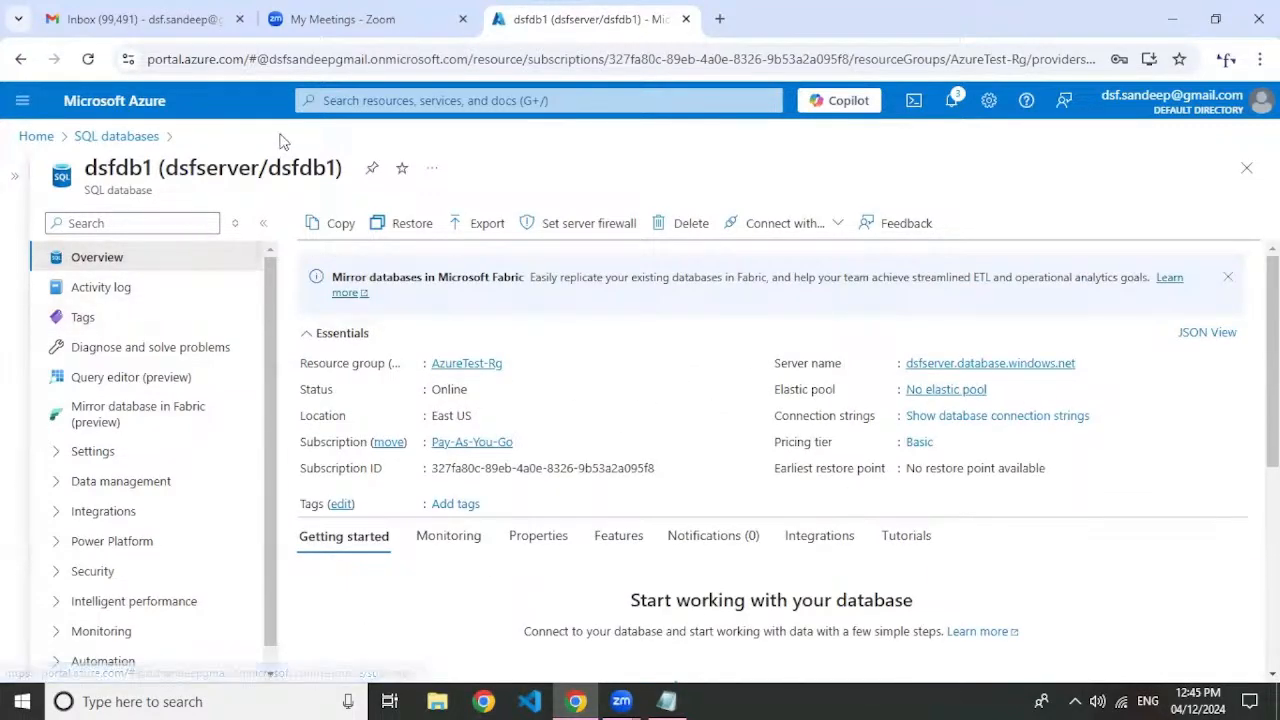
scroll(563, 380, "down", 4)
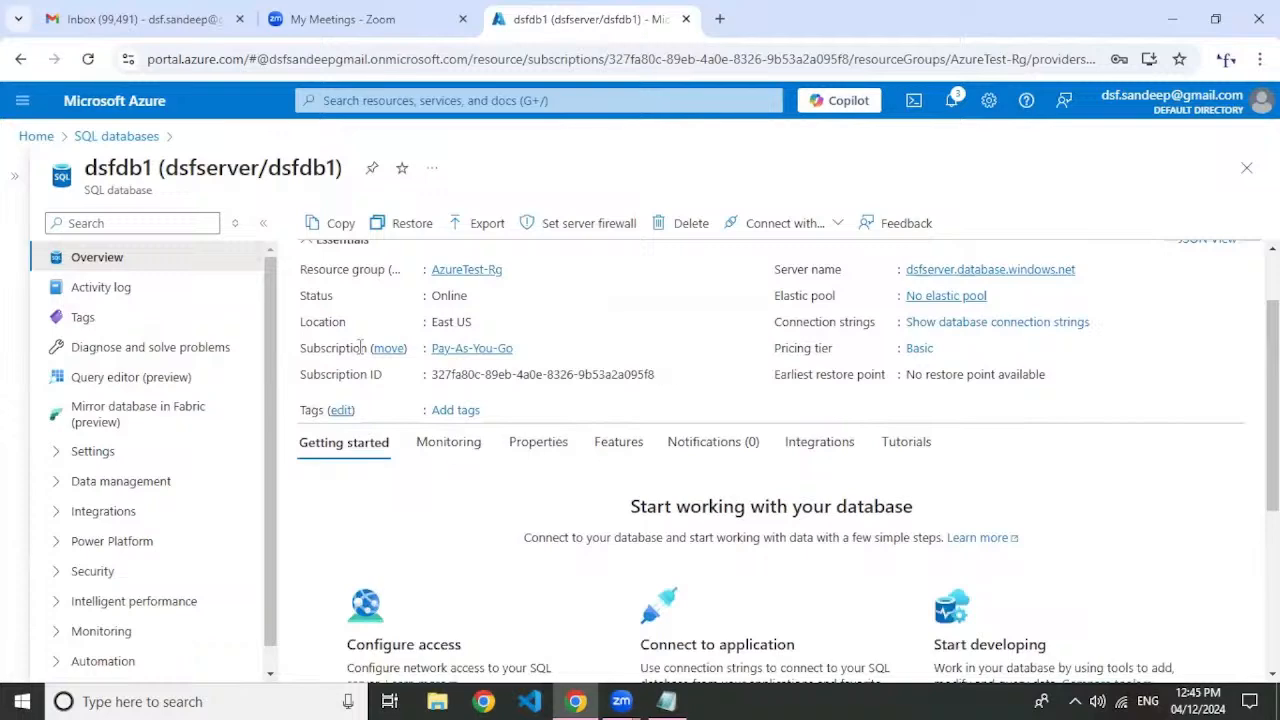
scroll(358, 357, "up", 4)
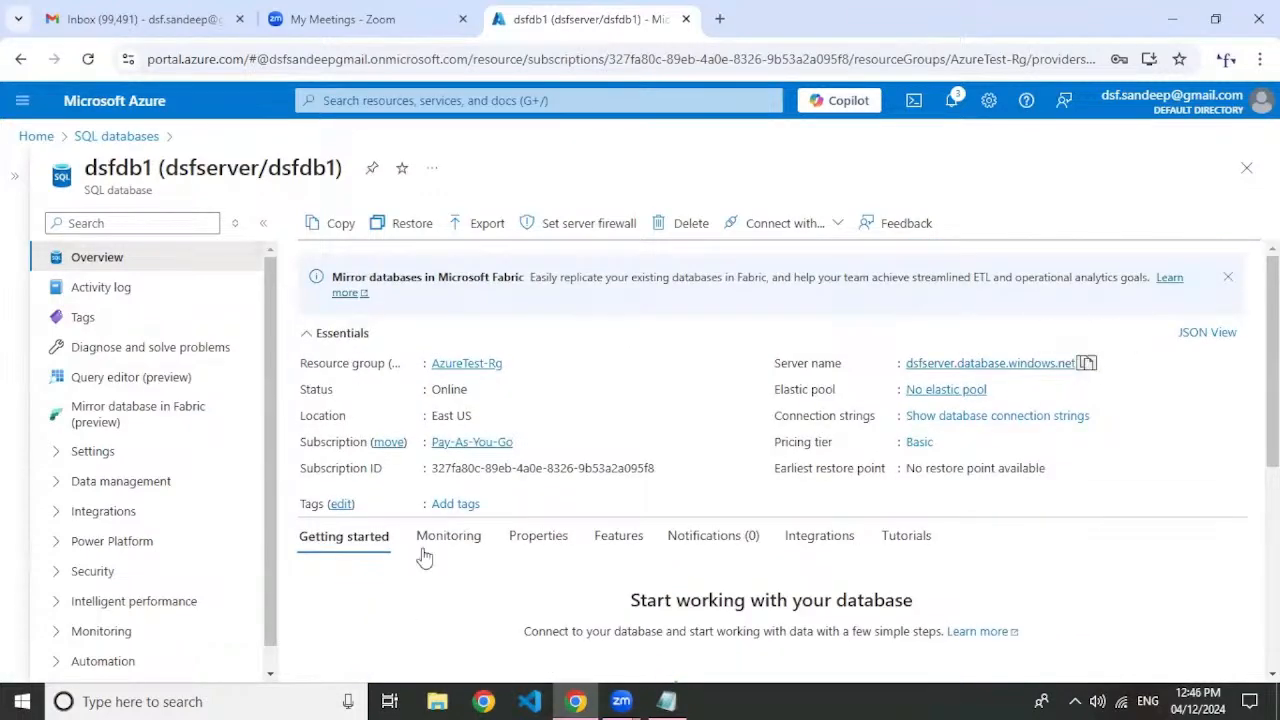
Search Windows for ssms and launch SQL Server Management Studio 20
left_click(232, 700)
type("ssms")
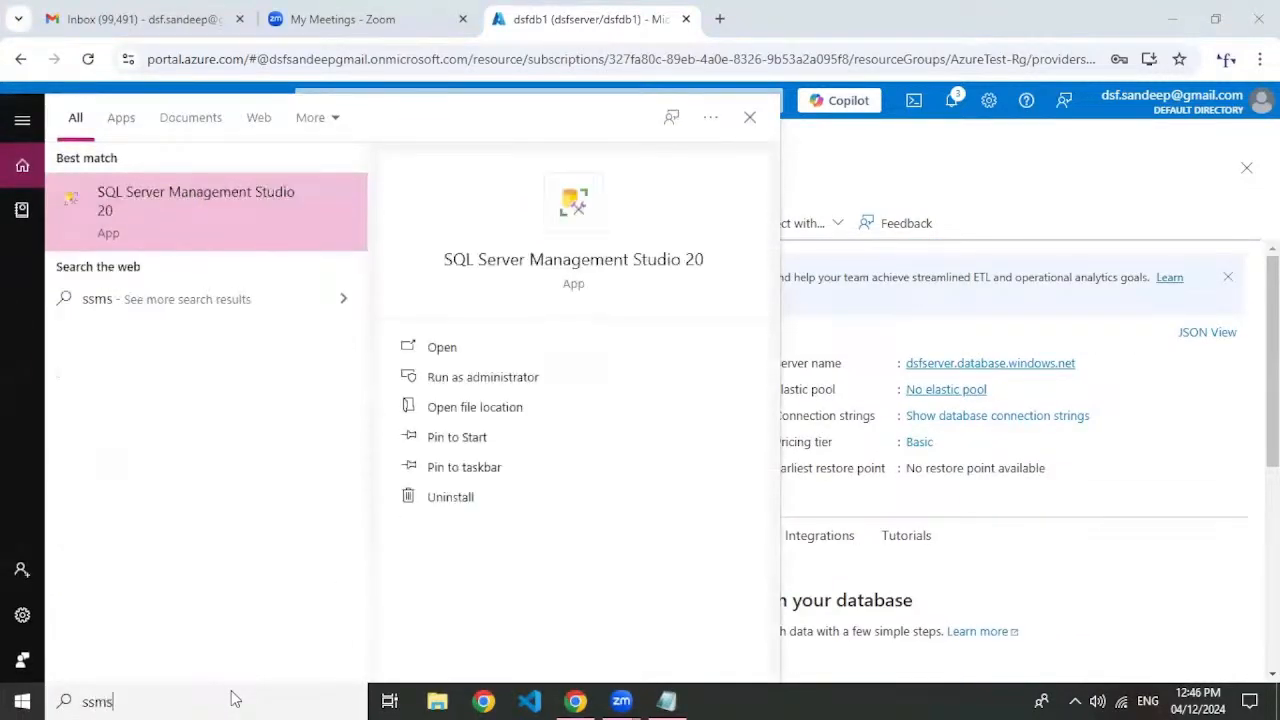
left_click(268, 188)
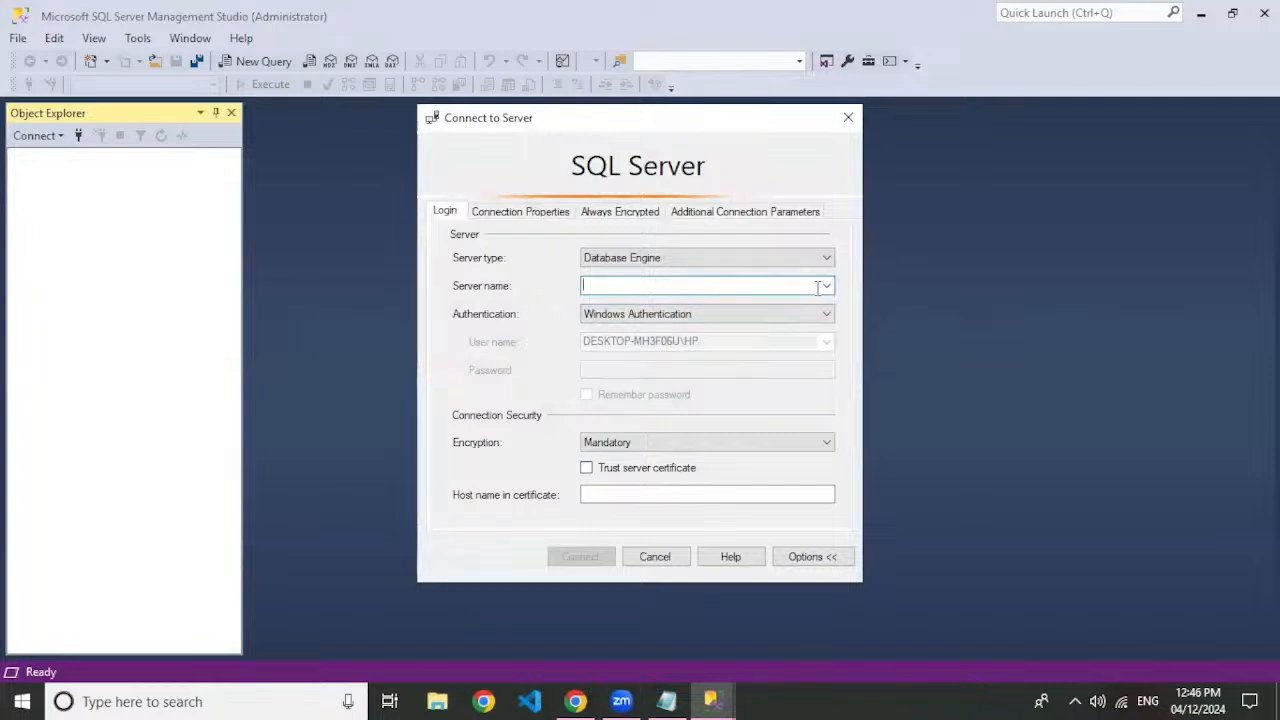
Connect to dsfserver.database.windows.net using SQL Server Authentication with the SQL login name and password
type("dsfserver.database.windows.net")
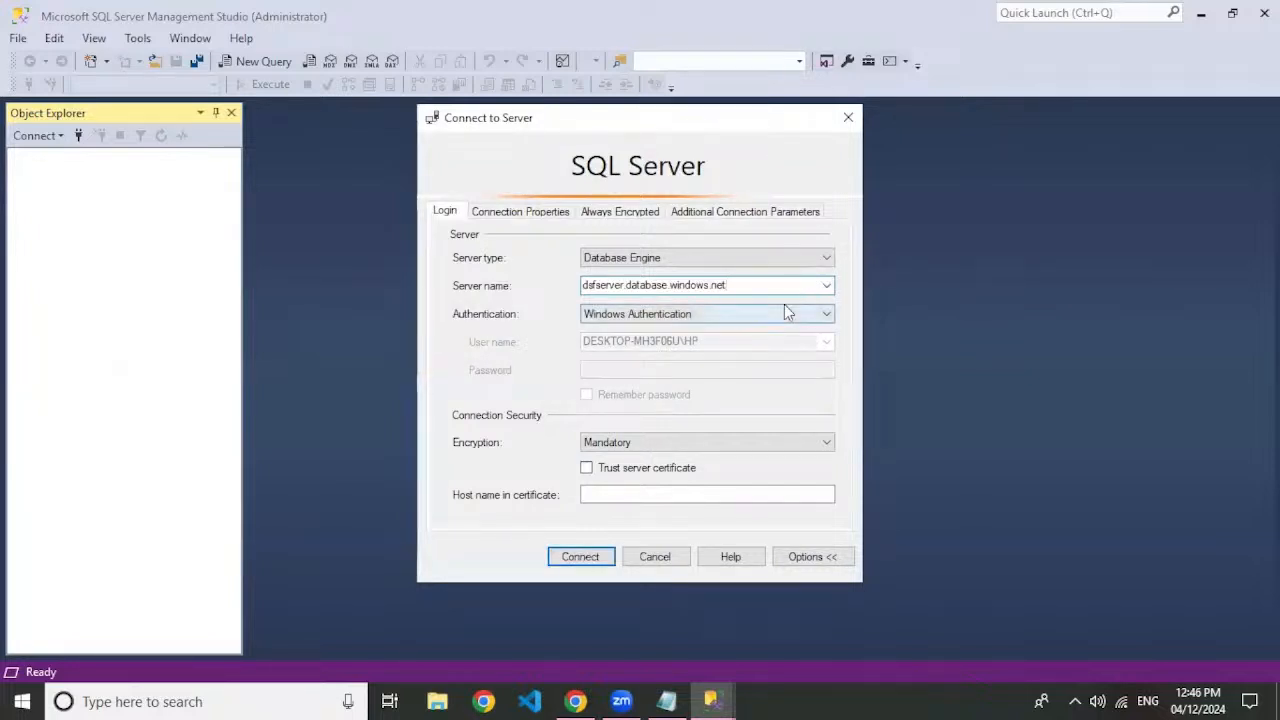
left_click(718, 316)
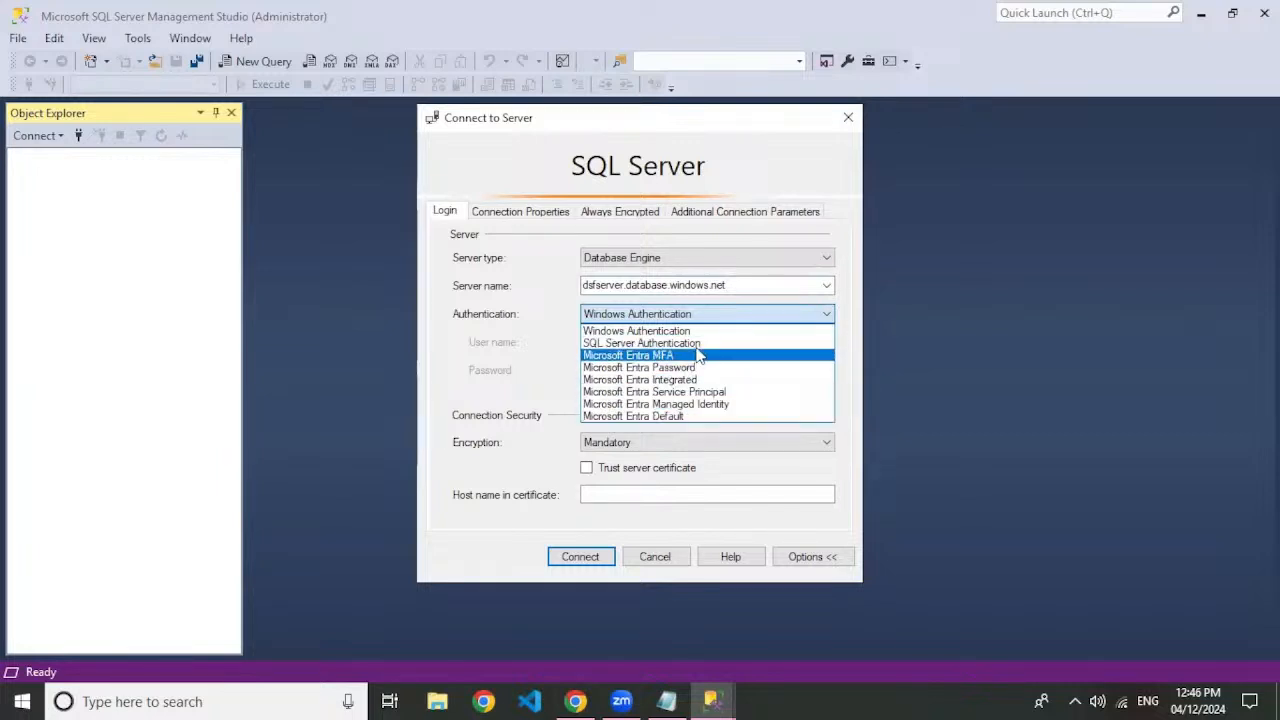
left_click(708, 343)
left_click(712, 346)
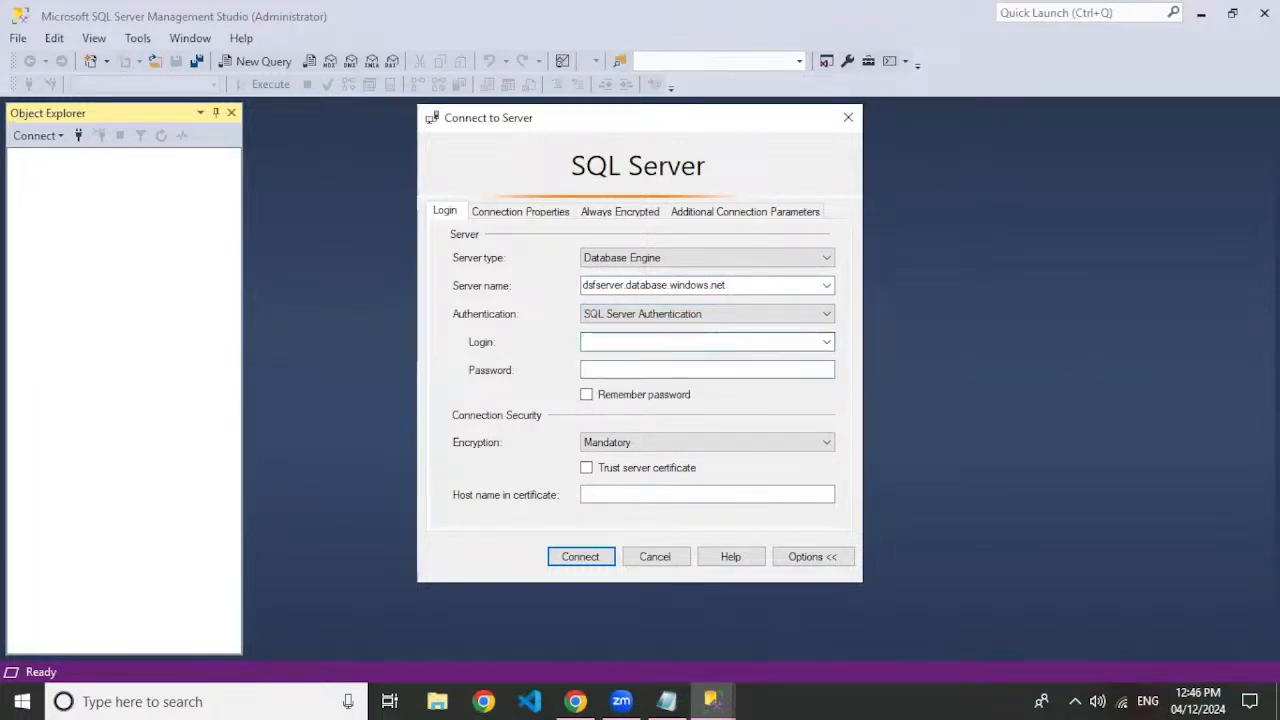
type("india")
key("Tab")
type("***")
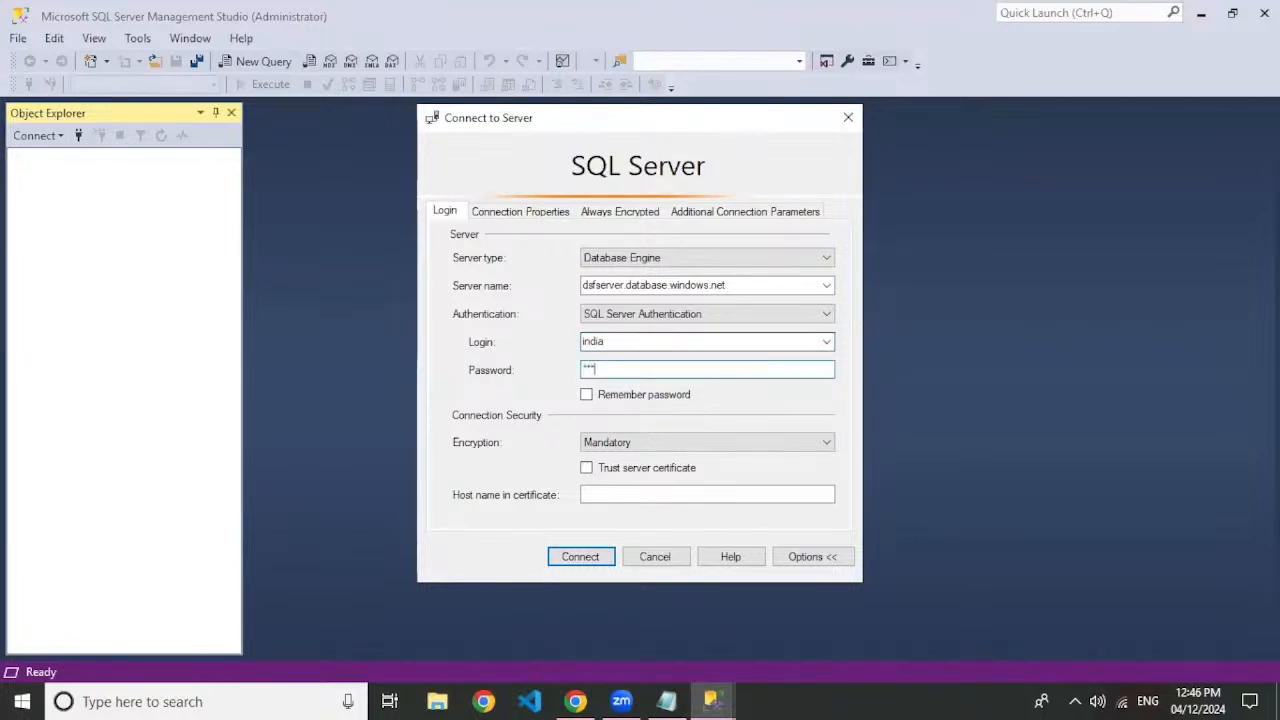
type("*******")
left_click(592, 557)
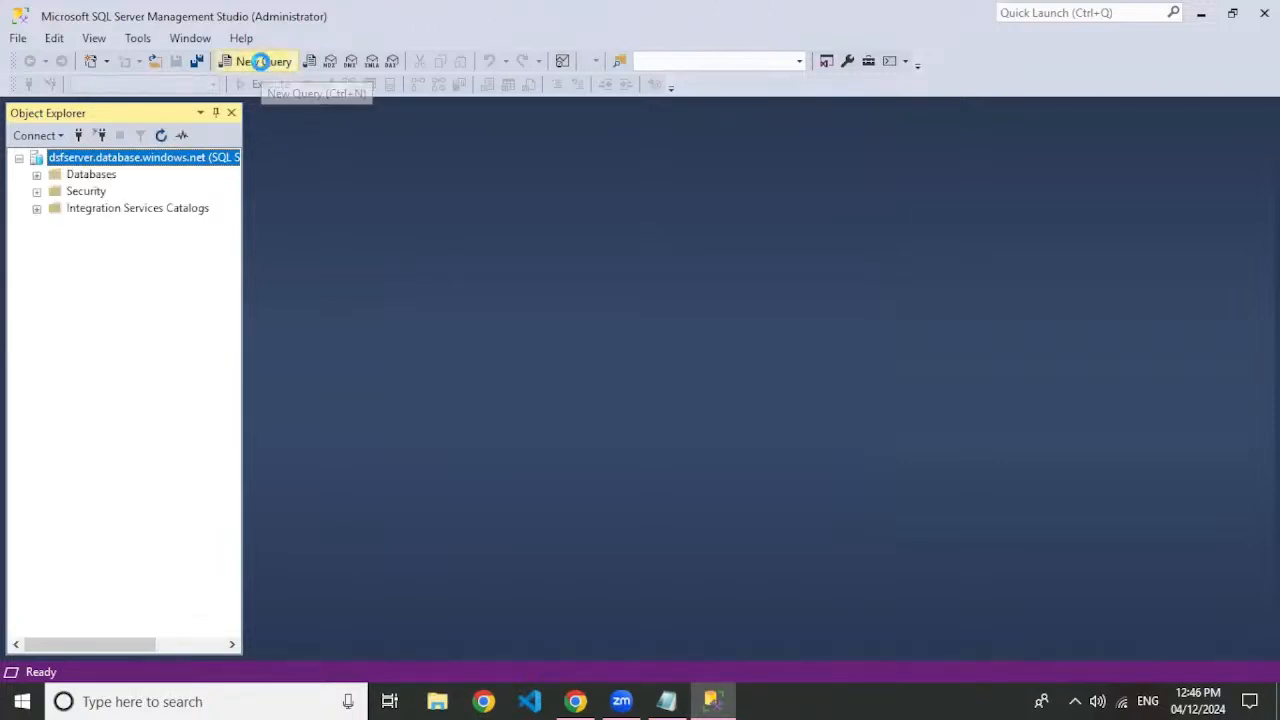
Open a new query on master and expand Databases to reveal dsfdb1
left_click(264, 64)
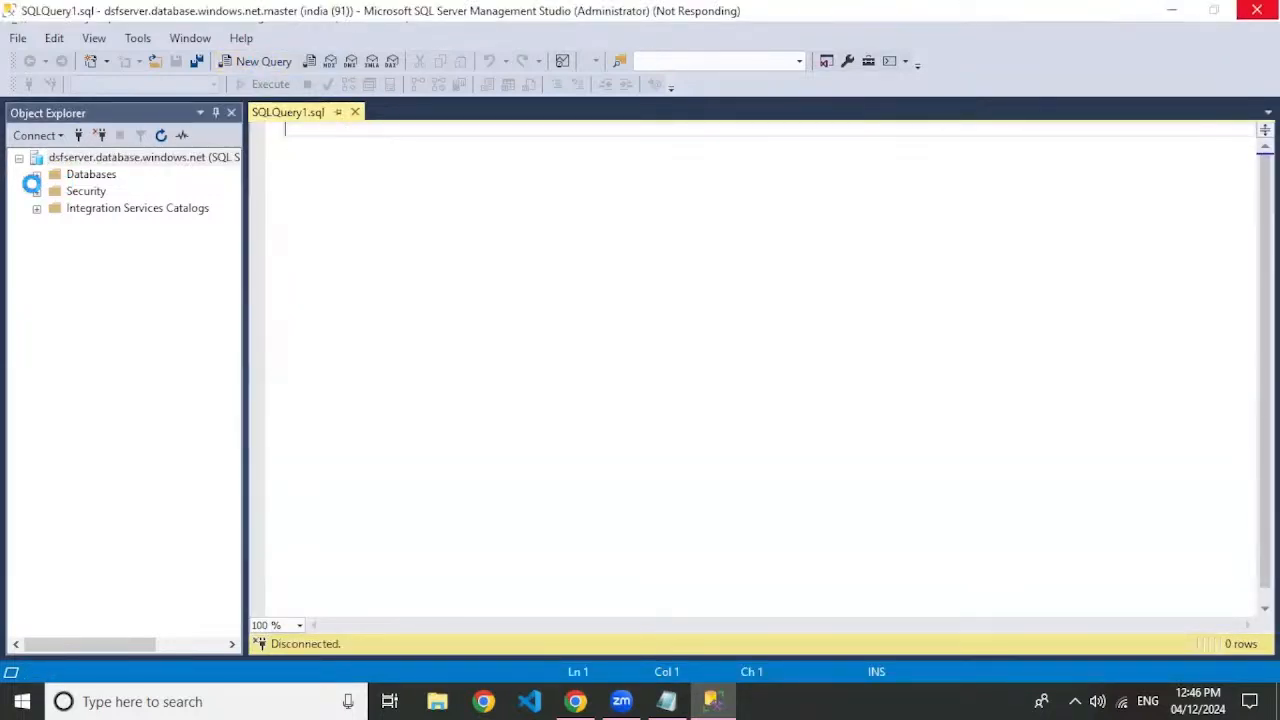
left_click(37, 175)
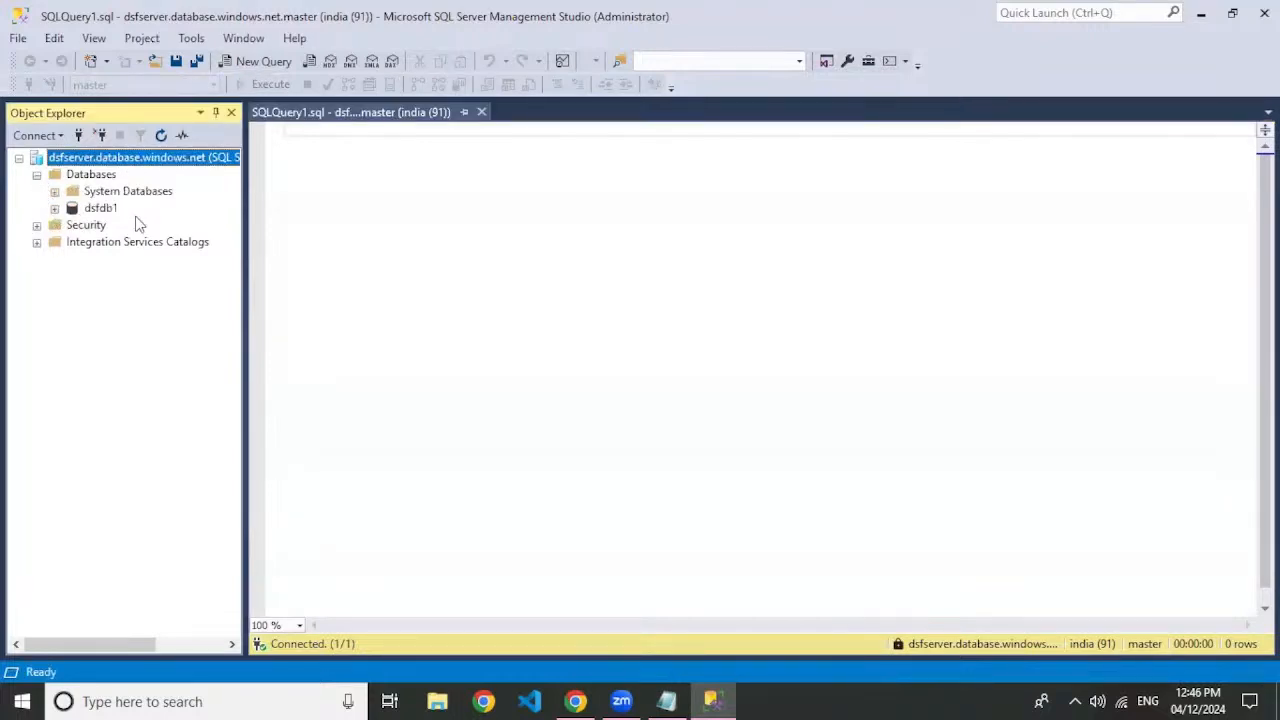
left_click(342, 134)
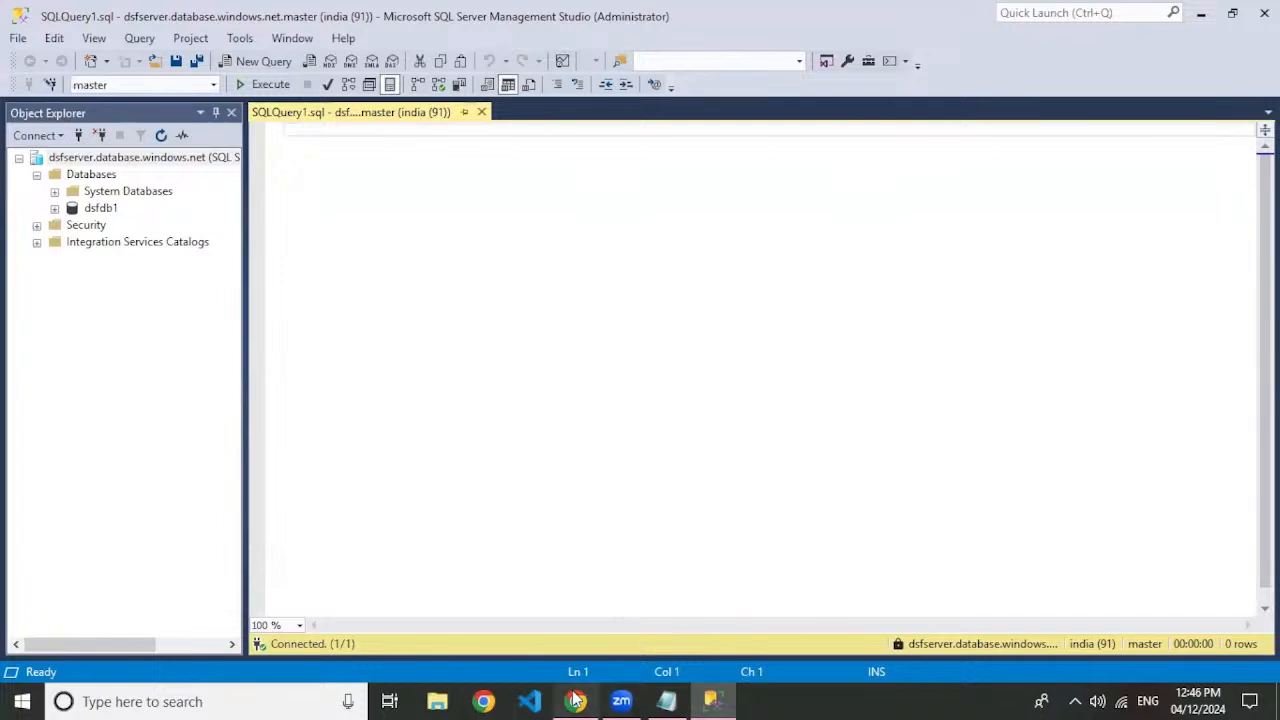
left_click(575, 700)
In a new Chrome tab, search Google for 'w3schools sql' and open the SQL Tutorial result
left_click(720, 22)
type("g")
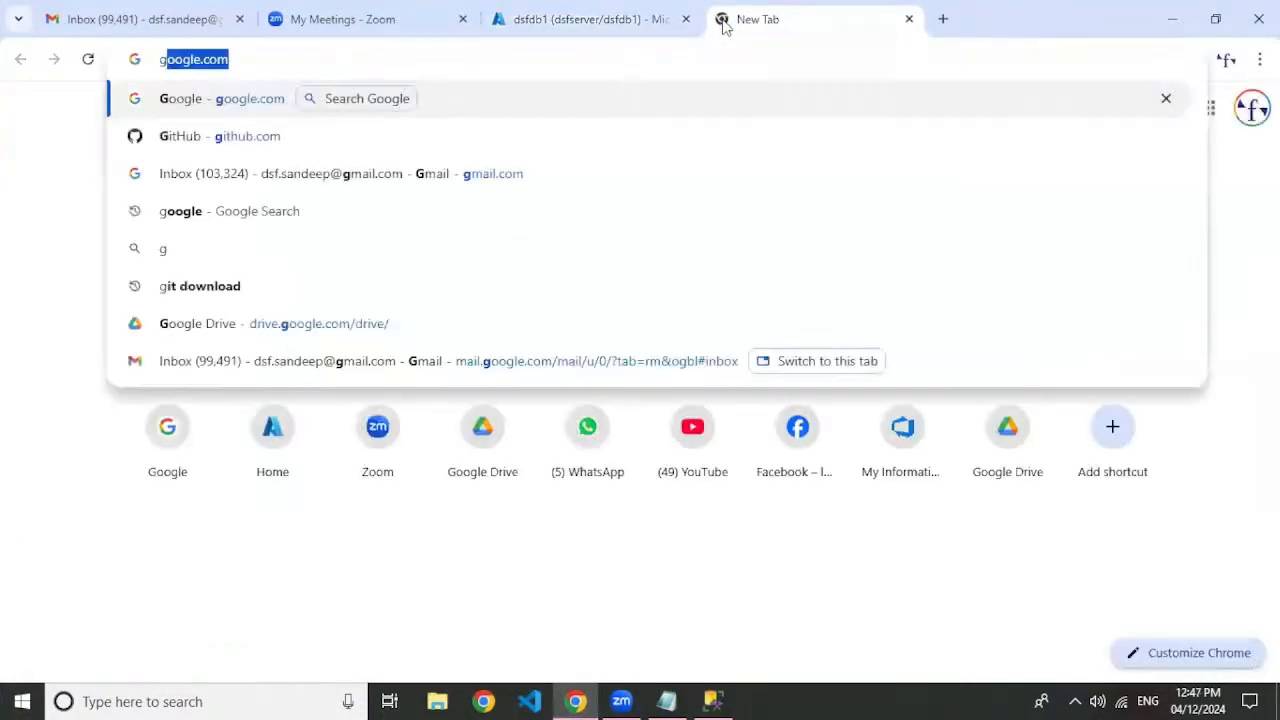
type("oog")
key("Return")
type("w")
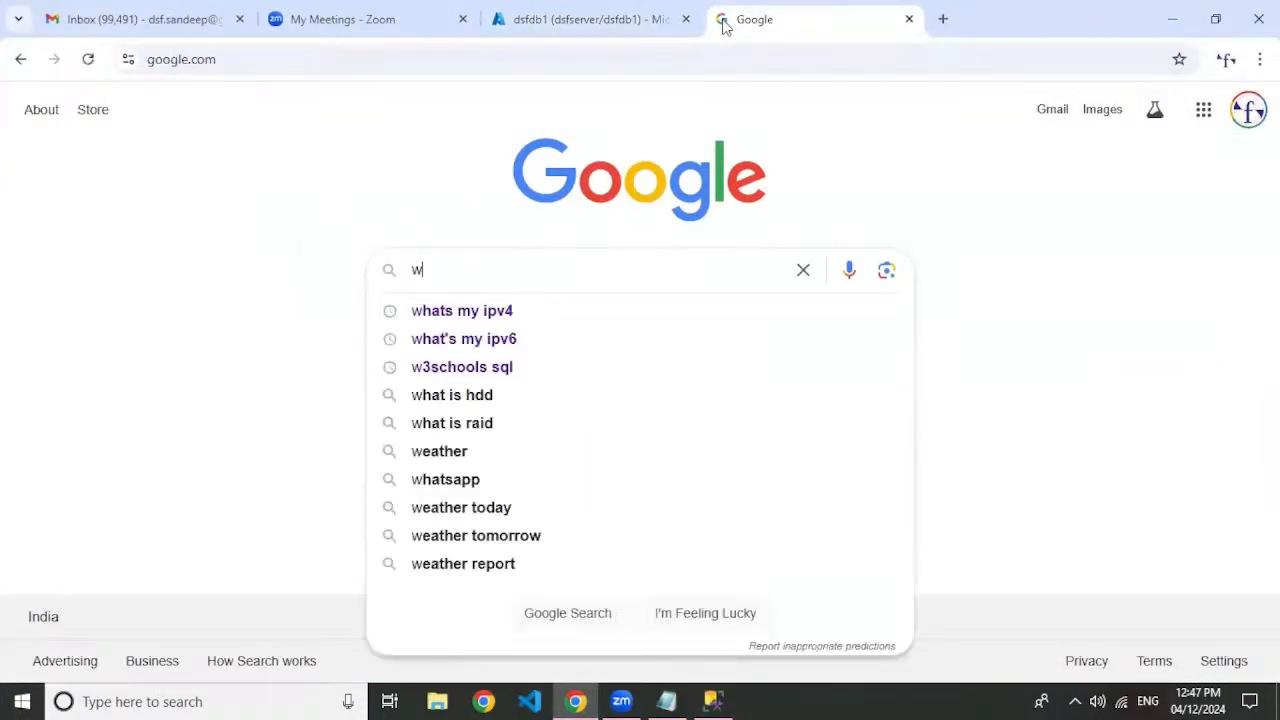
type("3 sc")
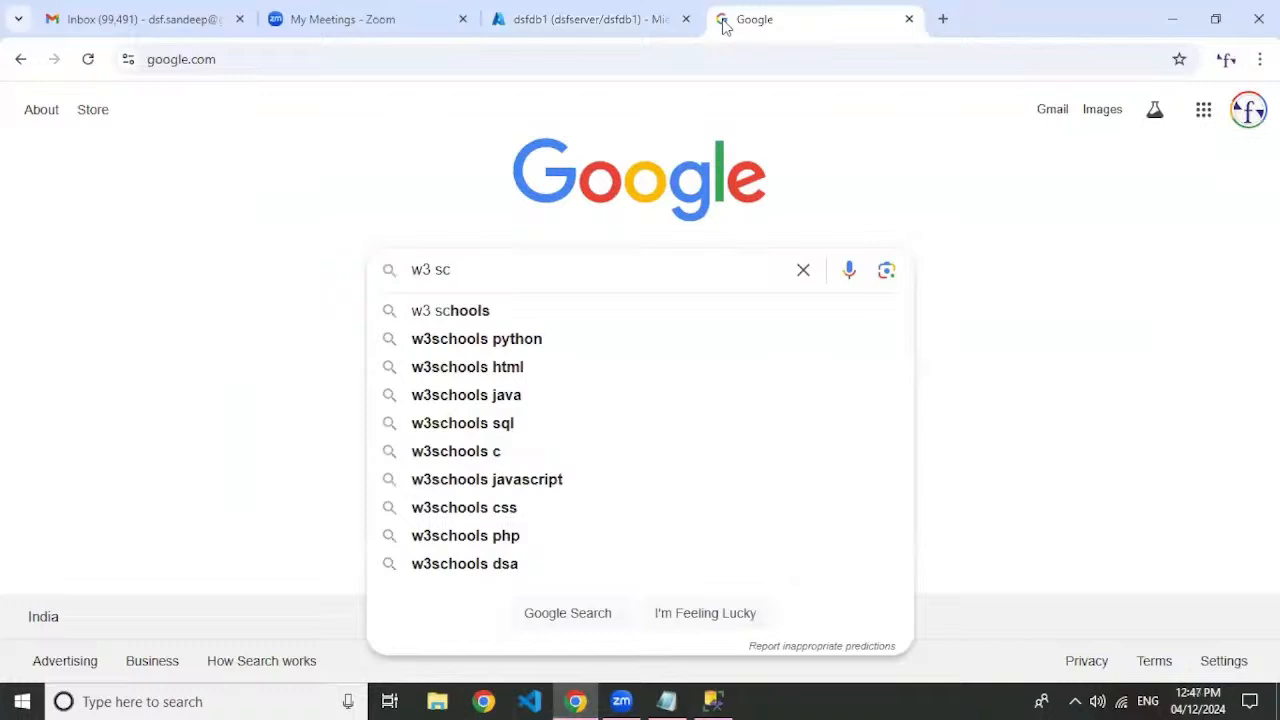
type("hools ")
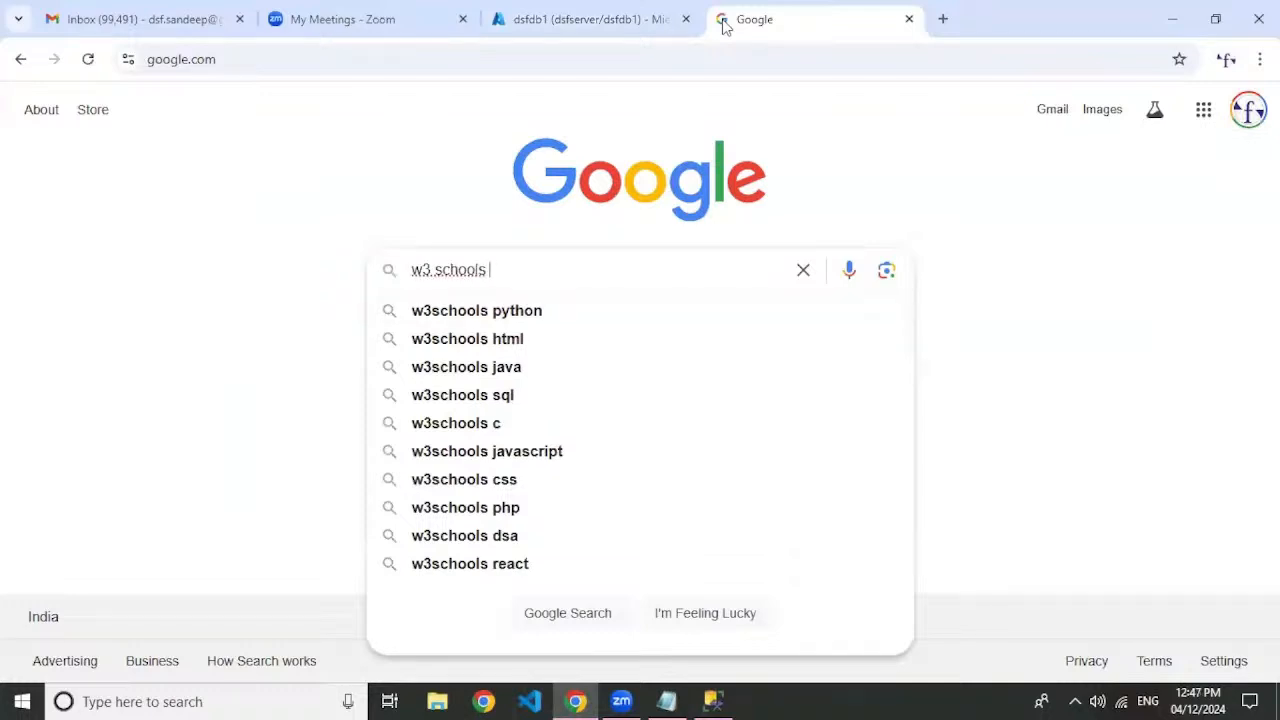
type("sl")
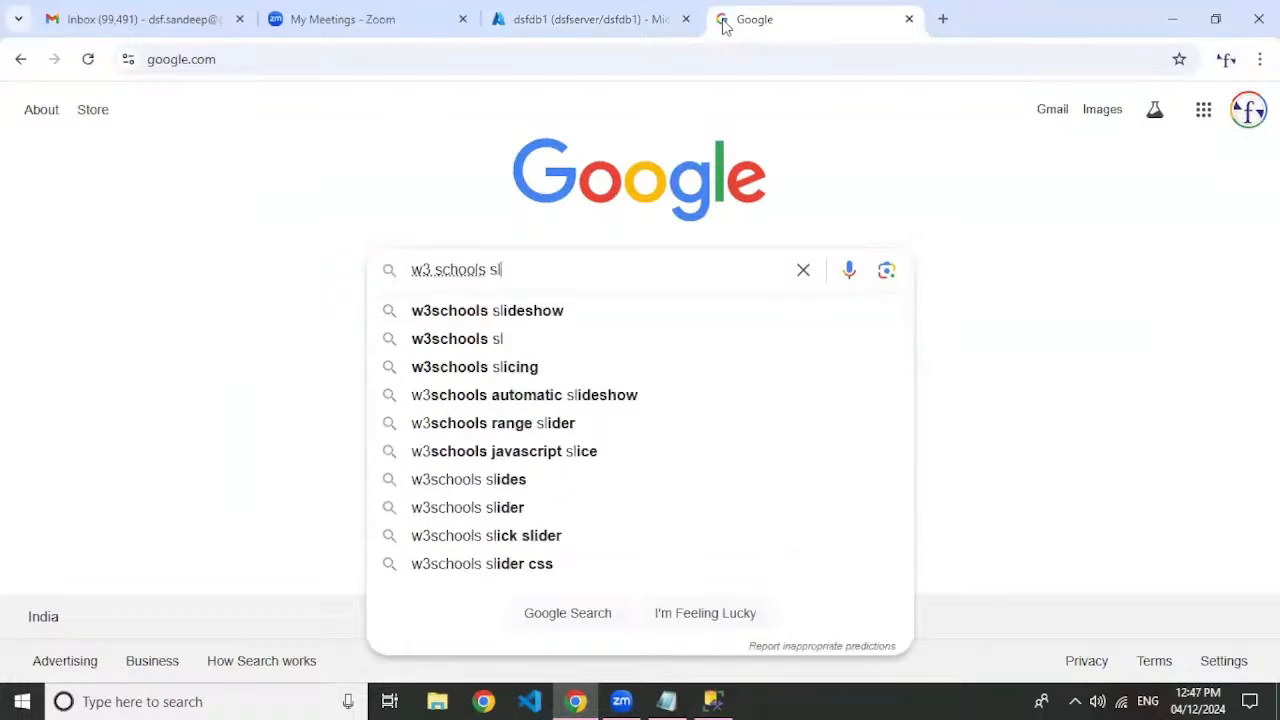
key("BackSpace")
type("q")
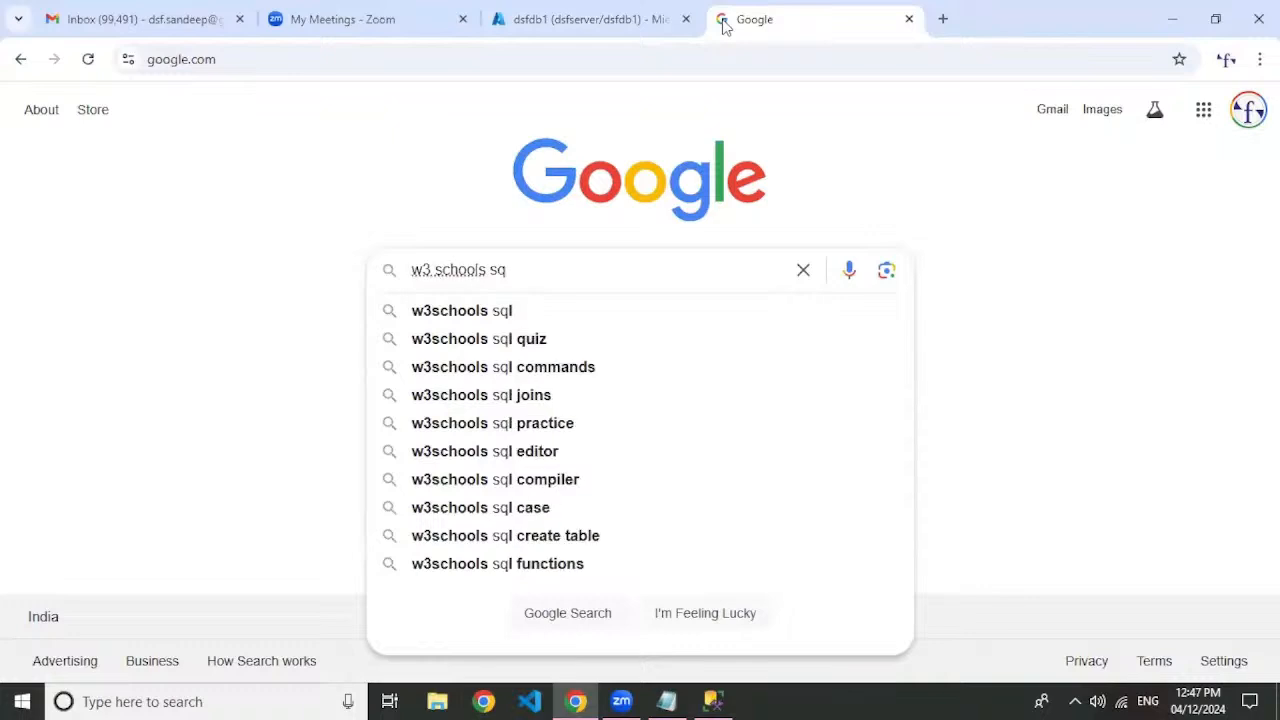
key("Down")
key("Return")
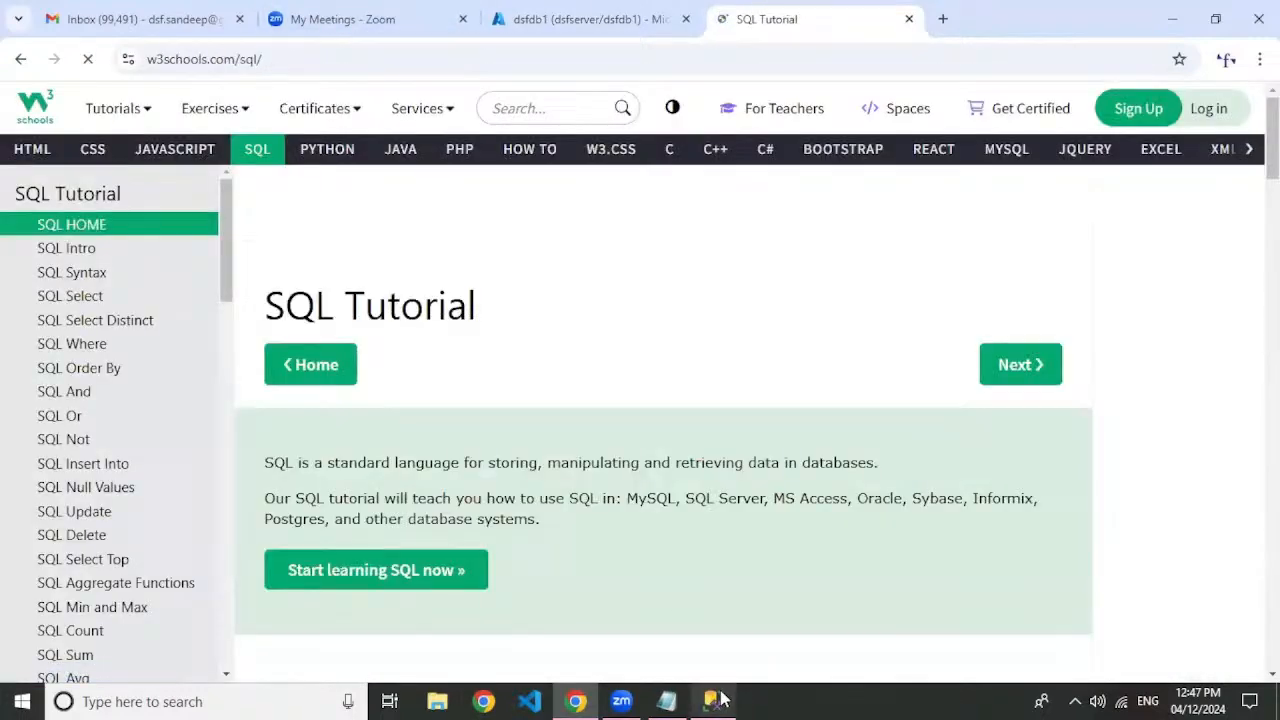
left_click(712, 701)
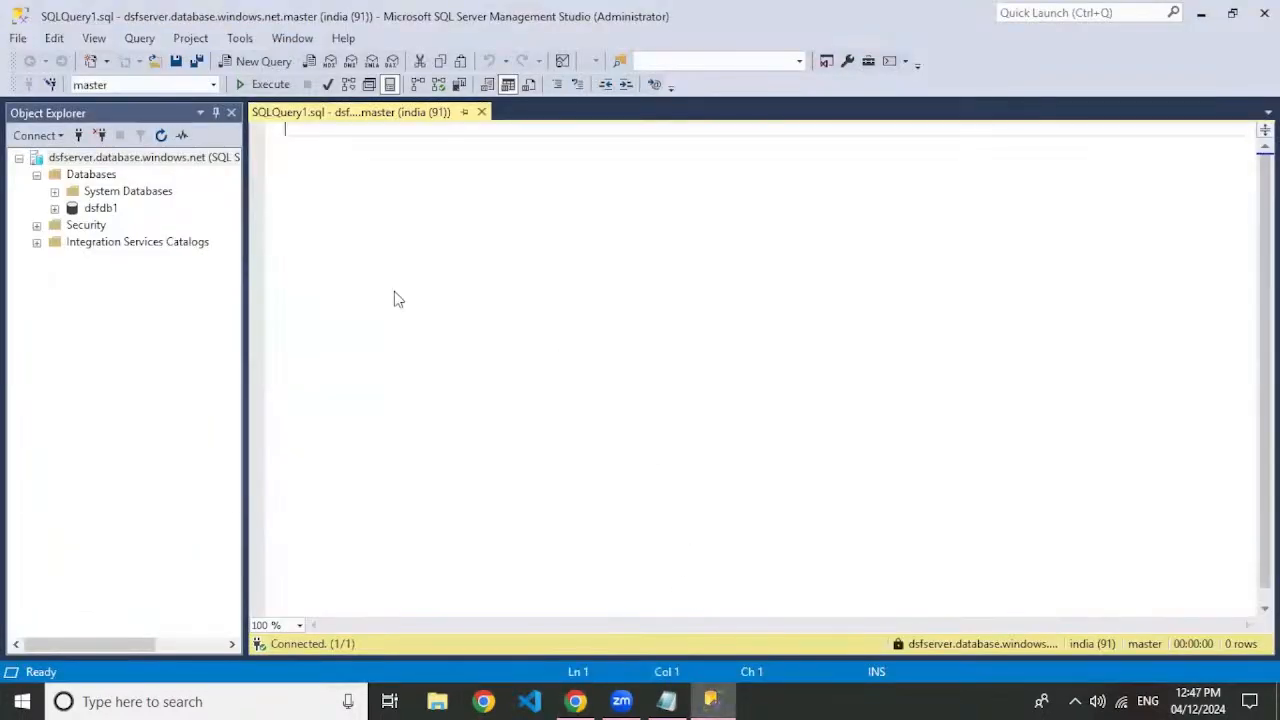
Expand dsfdb1 and its Tables folder to list the SalesLT sample tables
left_click(92, 208)
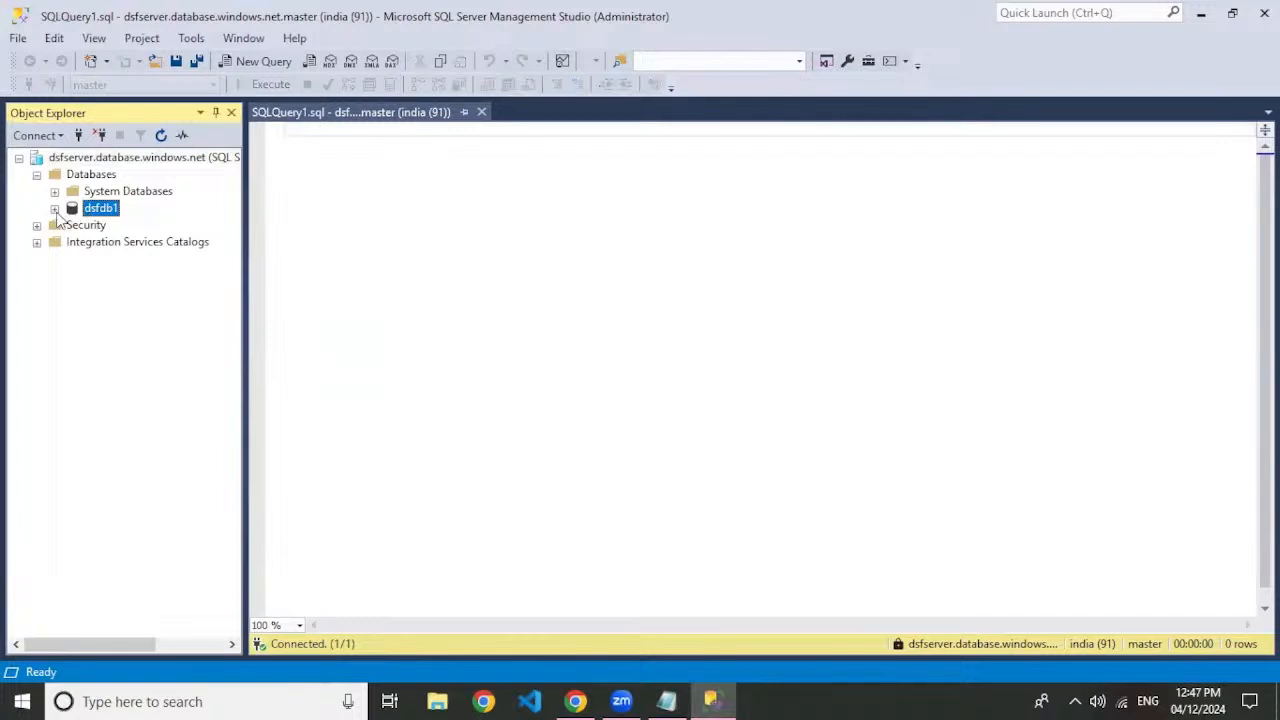
left_click(55, 208)
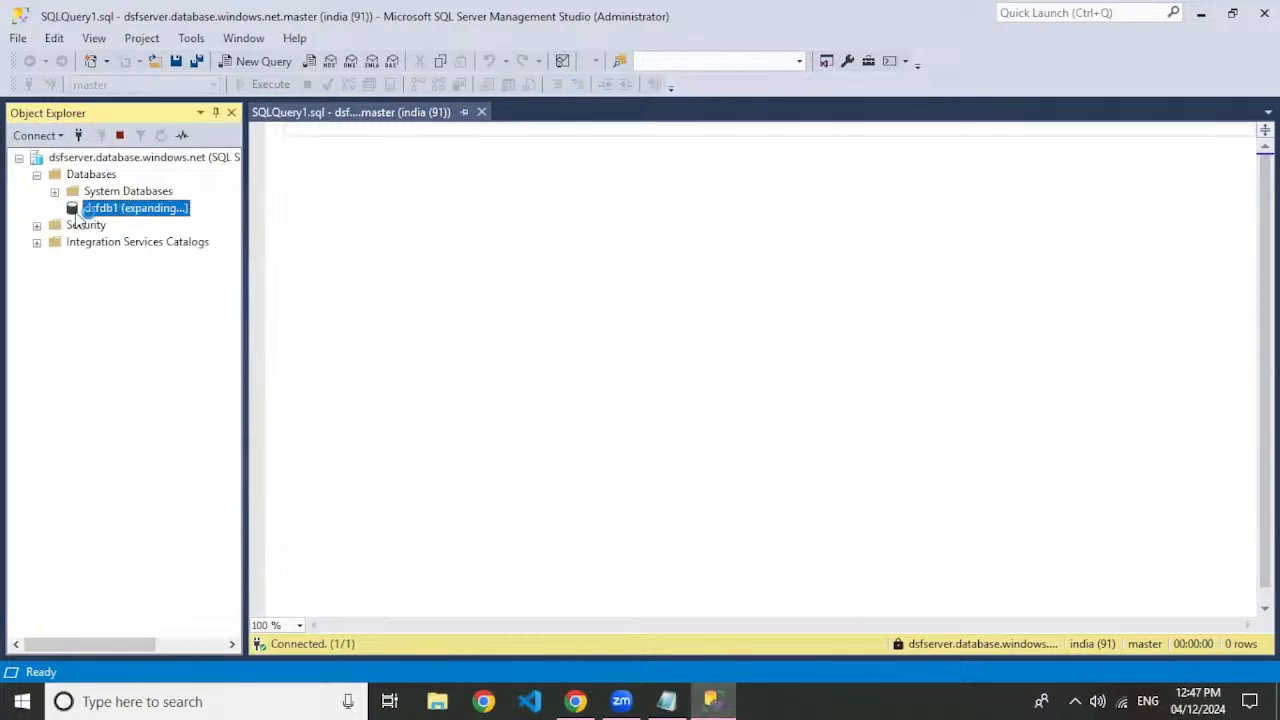
left_click(72, 242)
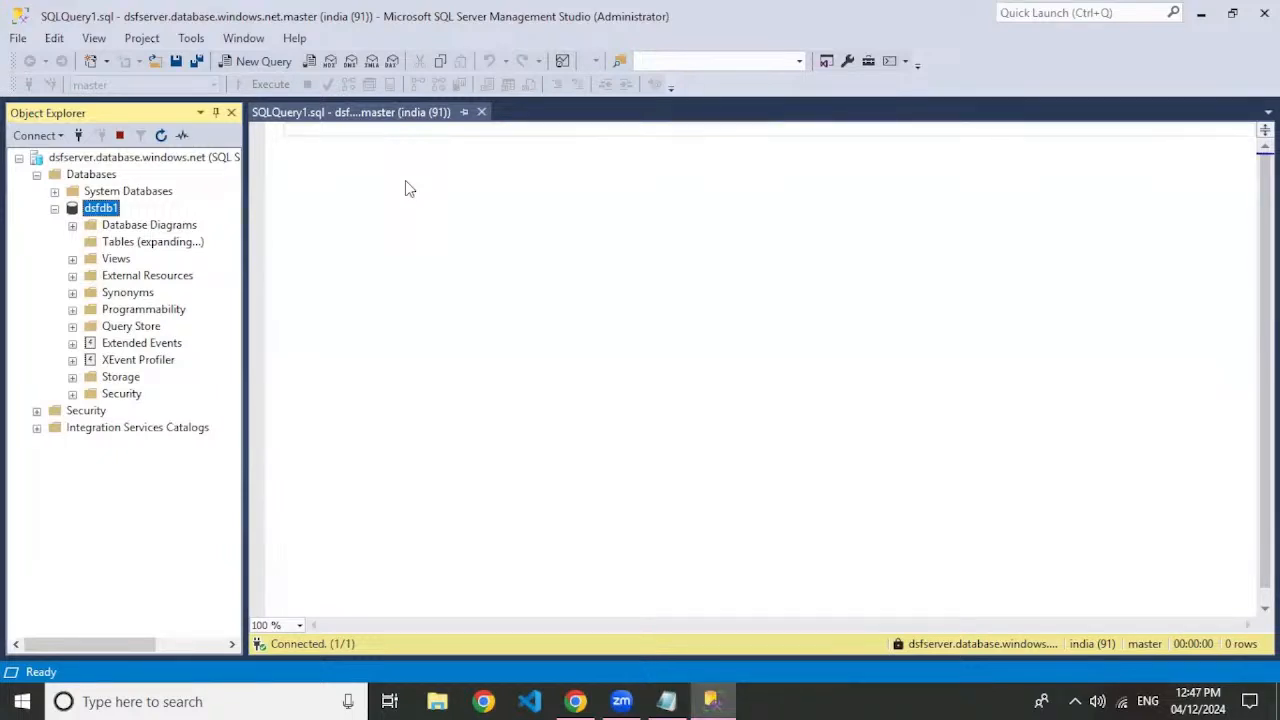
Begin the query with 'select * from' in the editor
left_click(466, 140)
type("selec")
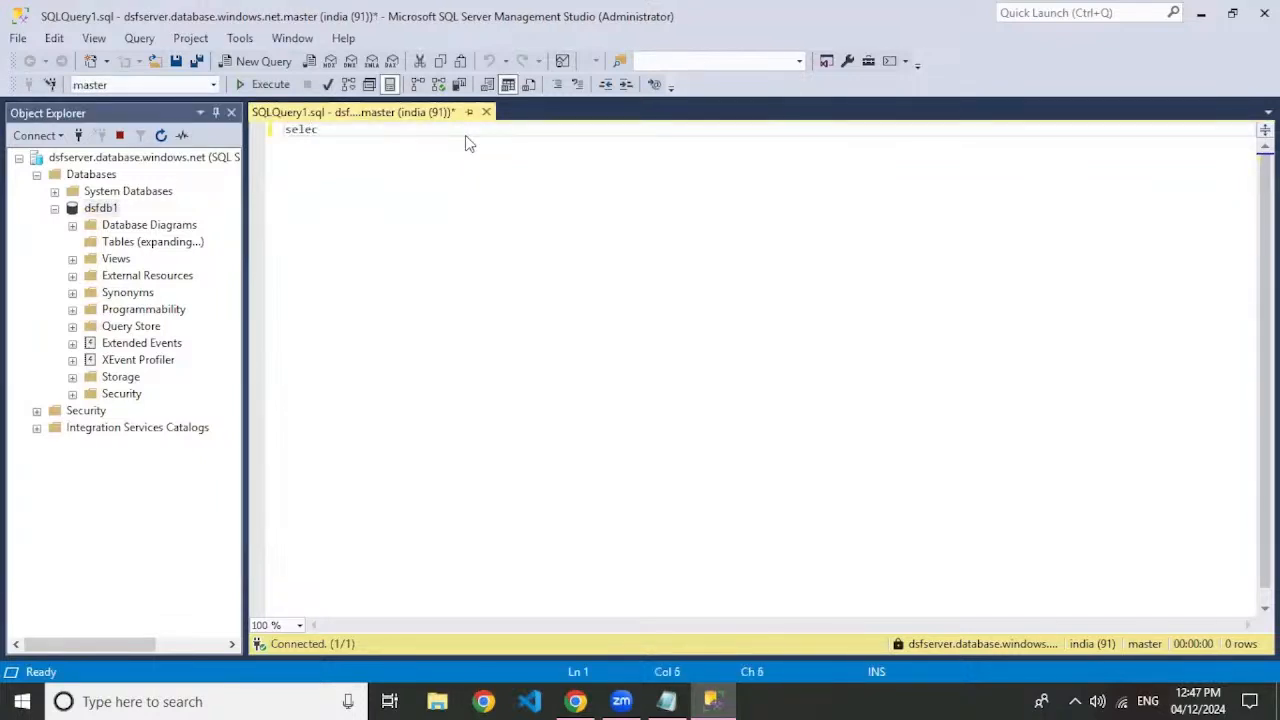
type("t * from")
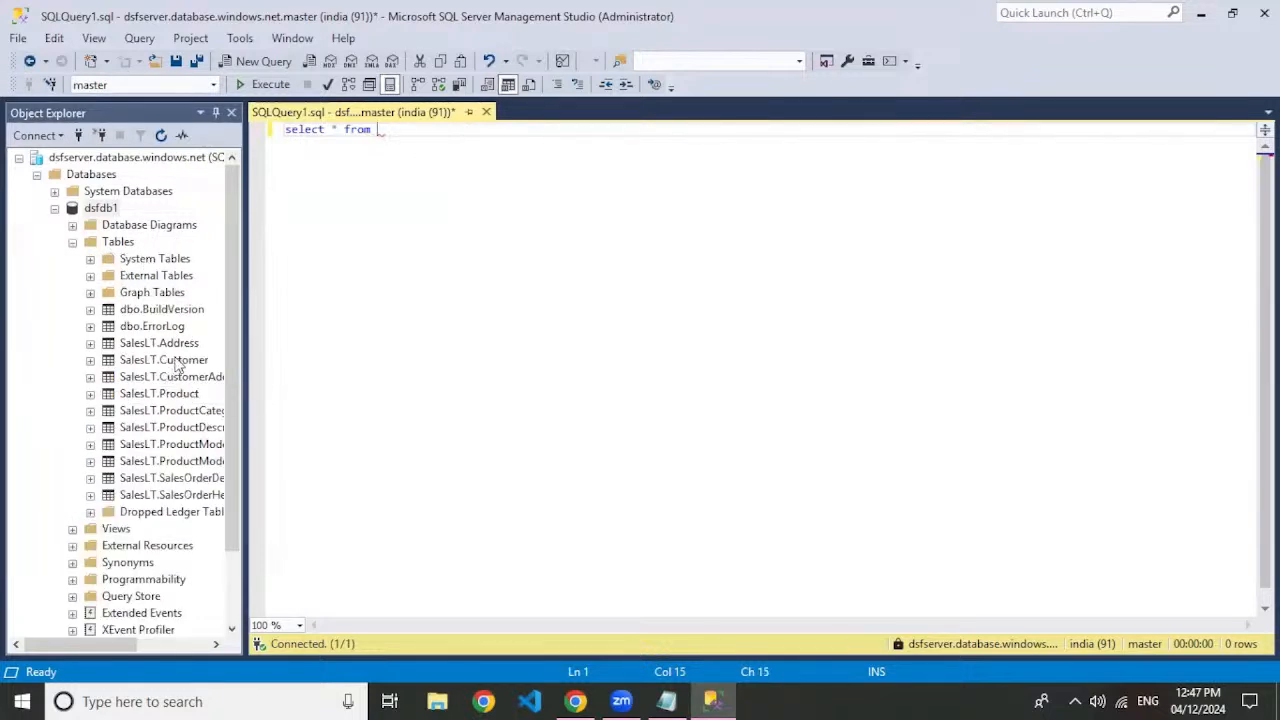
left_click(177, 362)
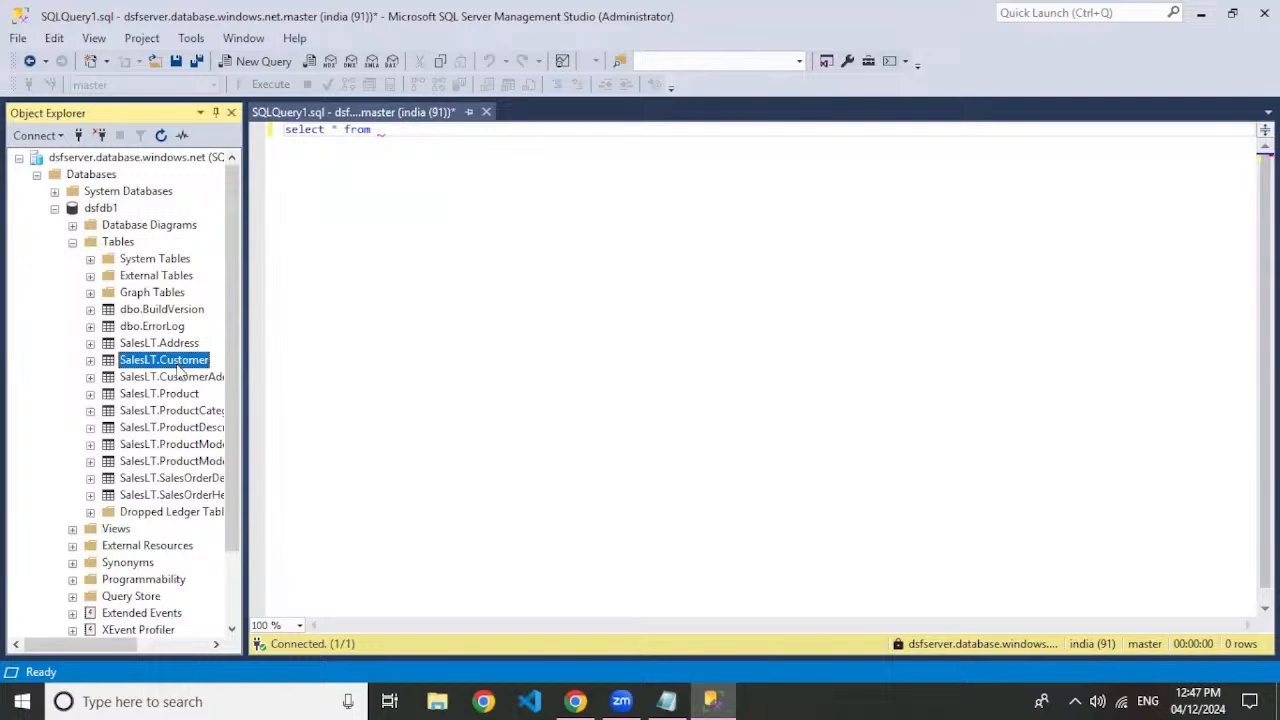
left_click(645, 128)
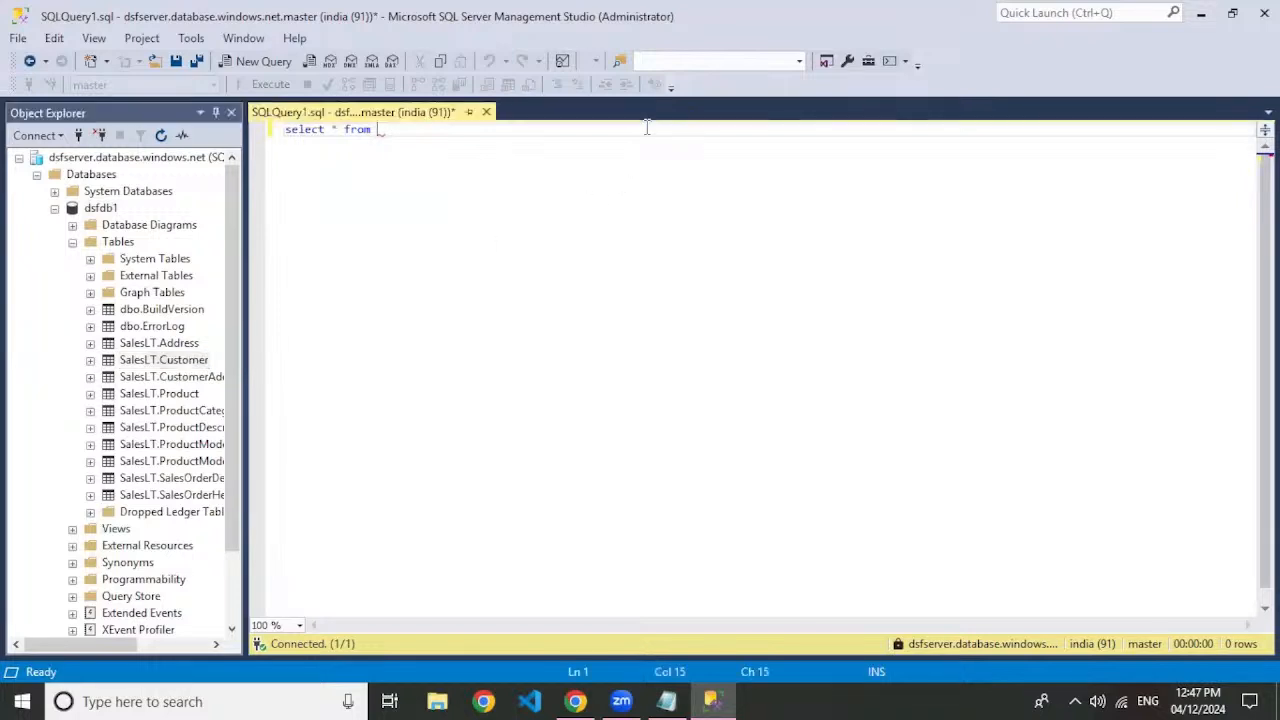
Finish the query as 'select * from SalesLT.Customer;' and execute it
type("Sales")
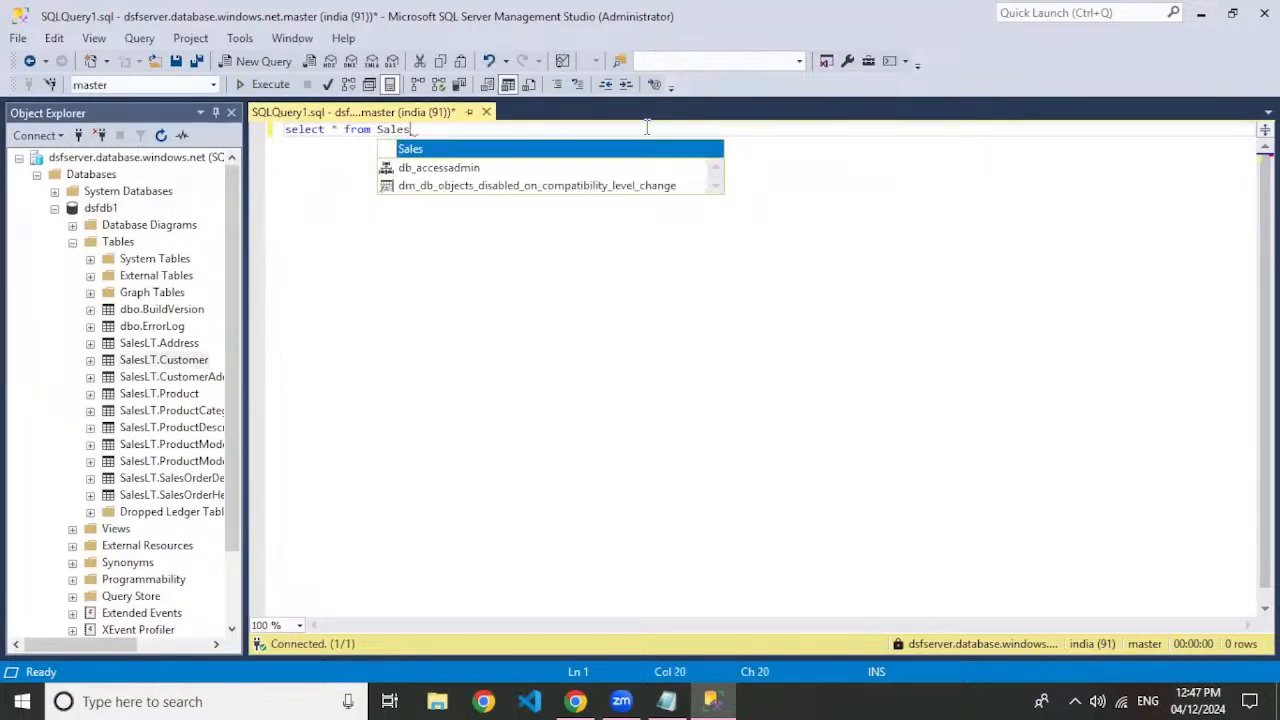
type("LT.")
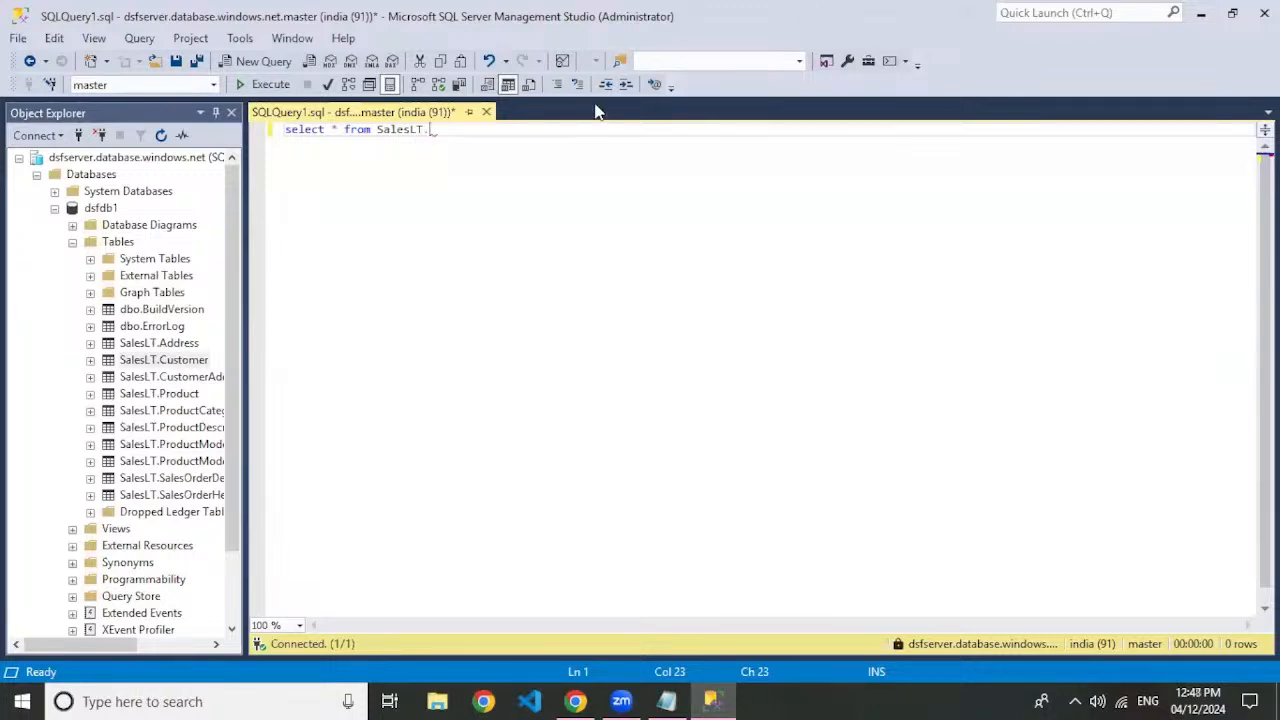
type("Customer")
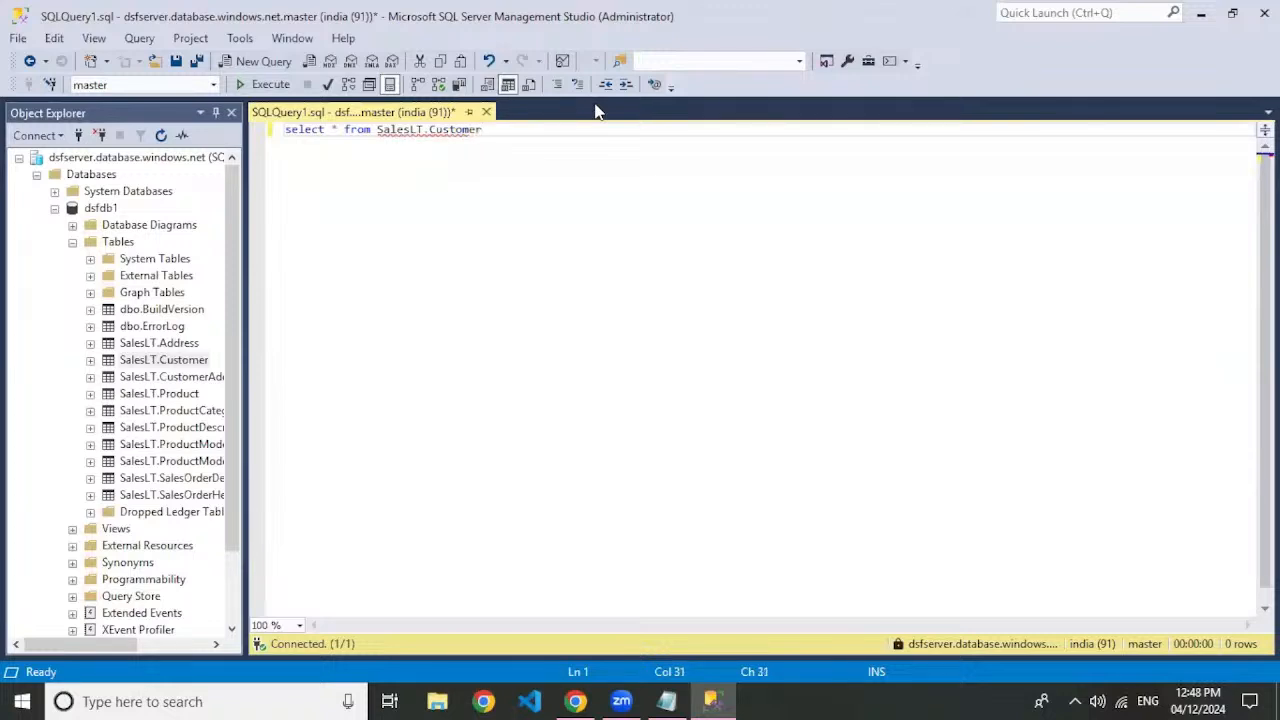
type(";")
left_click(268, 86)
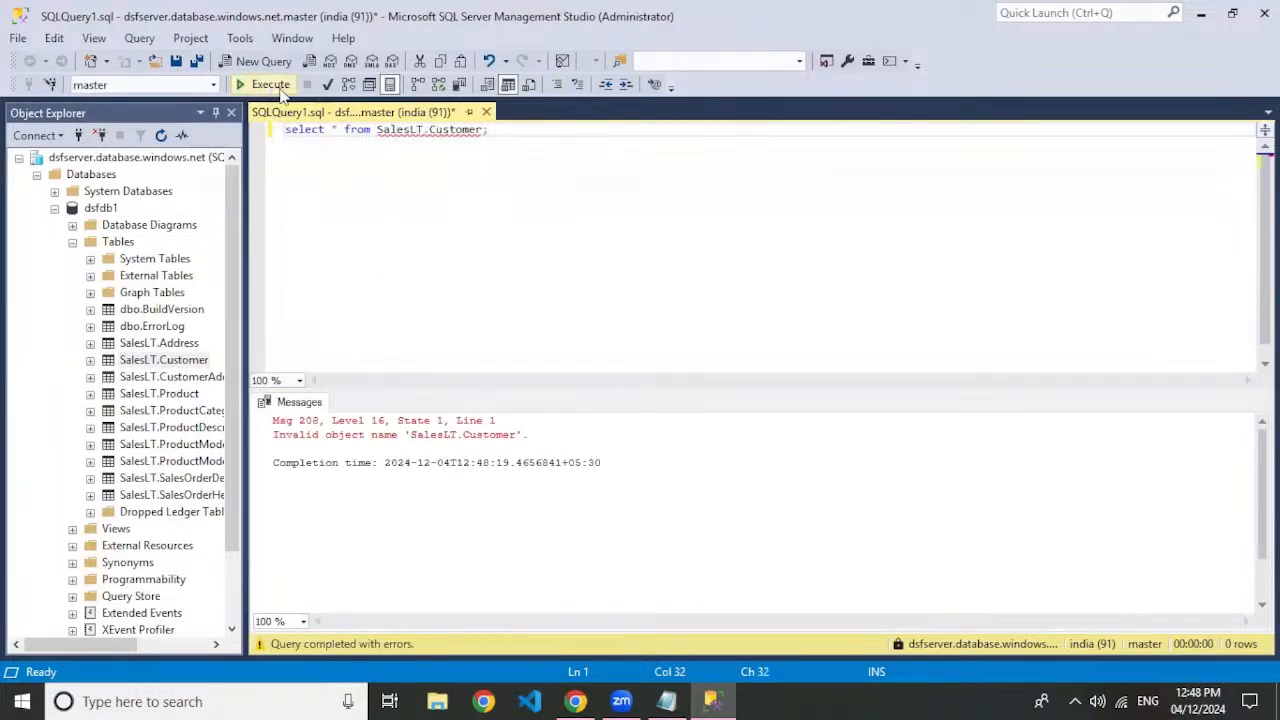
Insert 'where' before the table name, then delete it along with SalesLT.Customer;
left_click(379, 129)
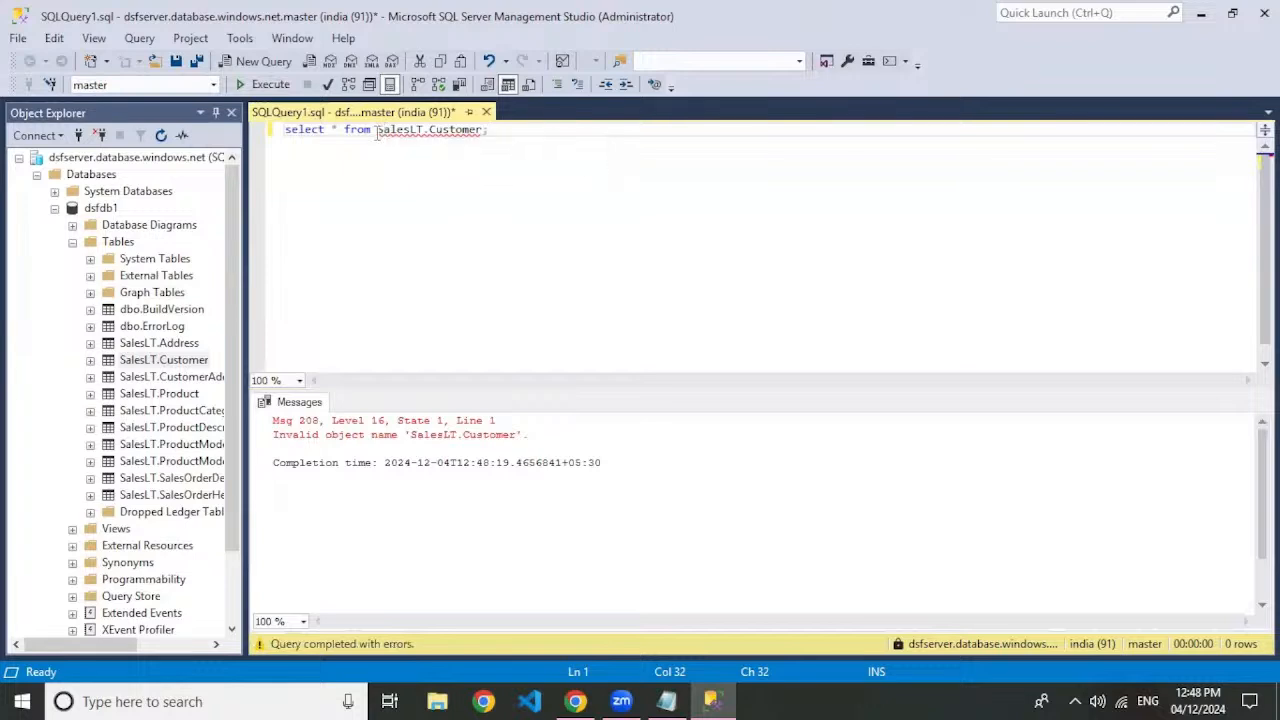
type("where")
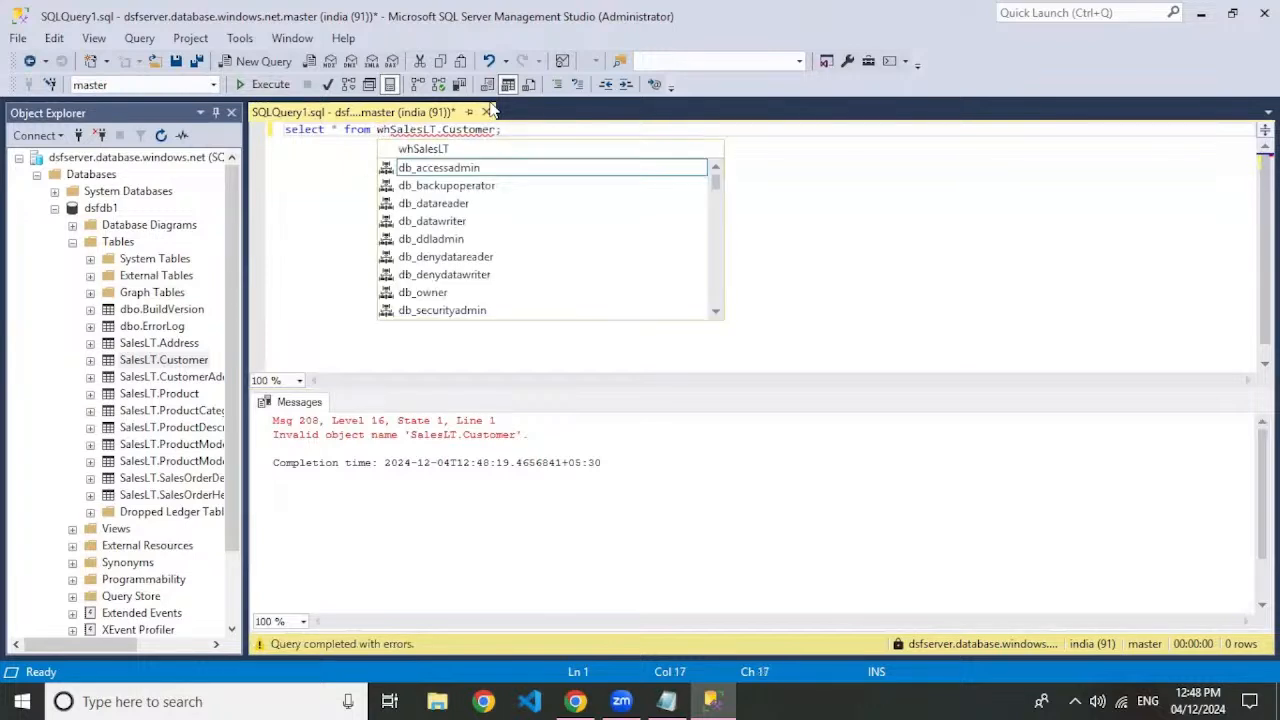
key("BackSpace")
key("BackSpace")
key("BackSpace")
type("ere")
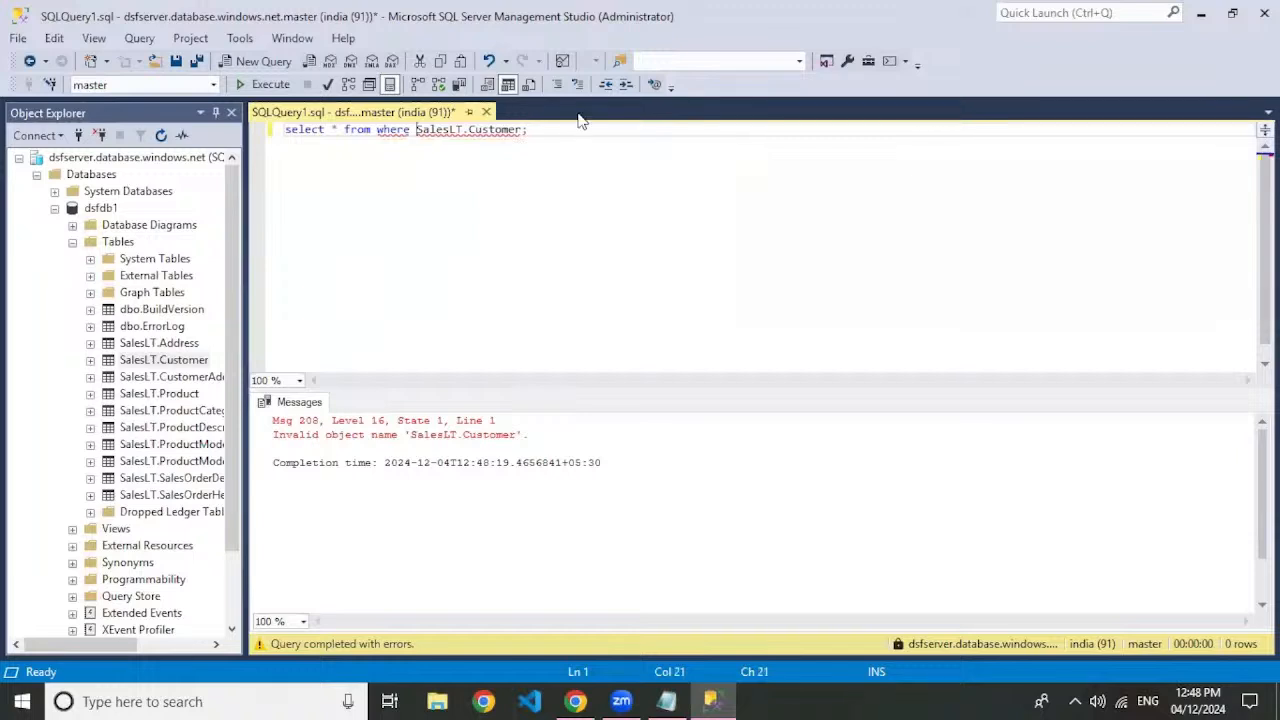
left_click_drag(378, 129, 603, 140)
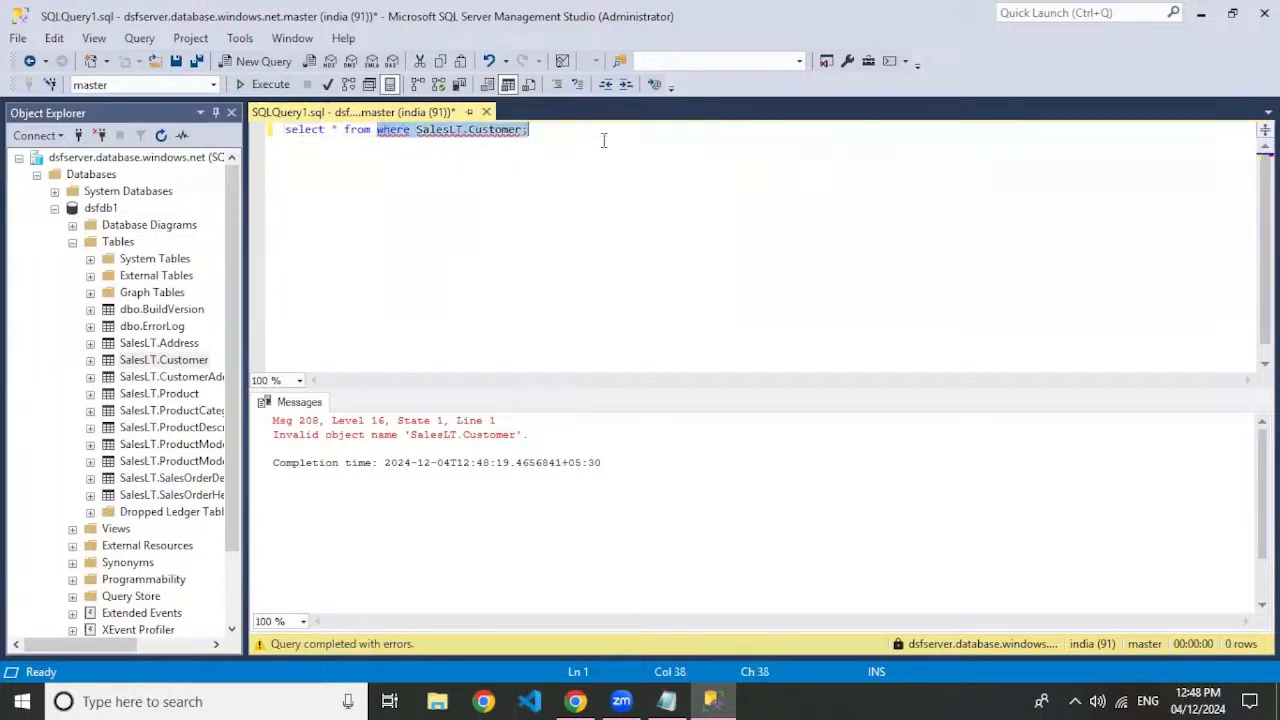
key("BackSpace")
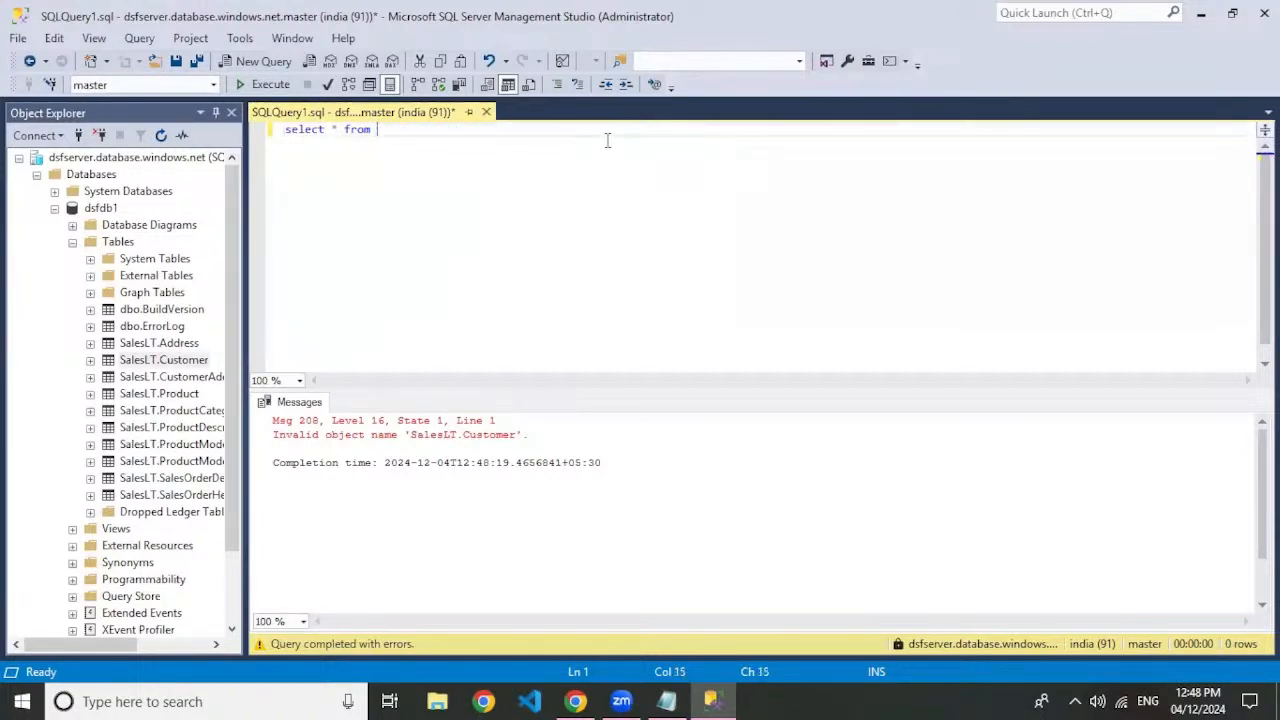
Retype SalesLT.Customer; and re-run the query
left_click(72, 210)
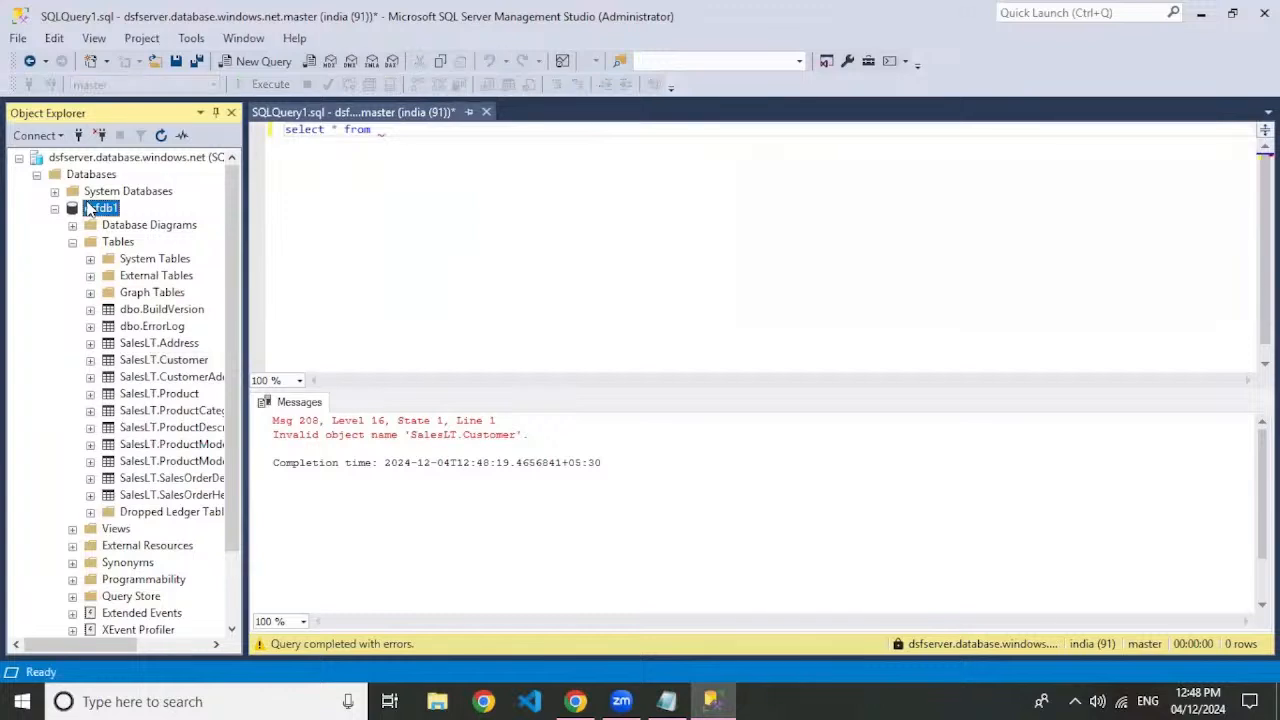
left_click(416, 132)
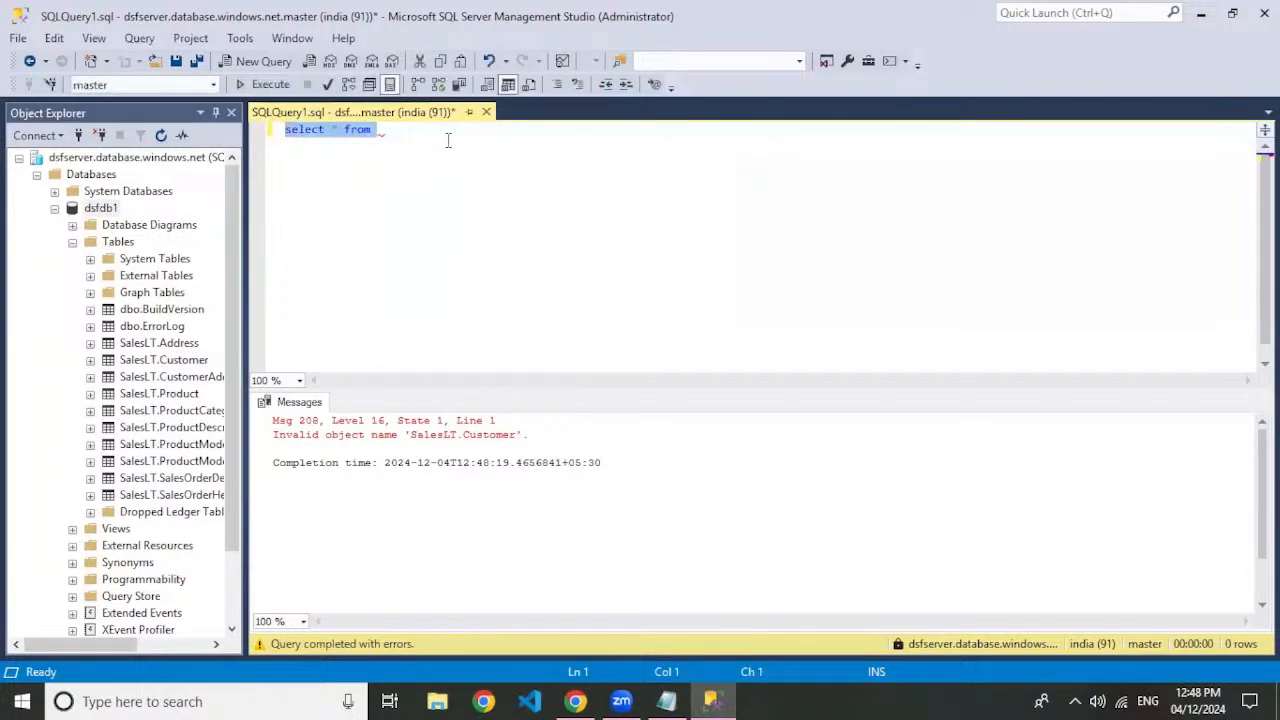
type("Sale")
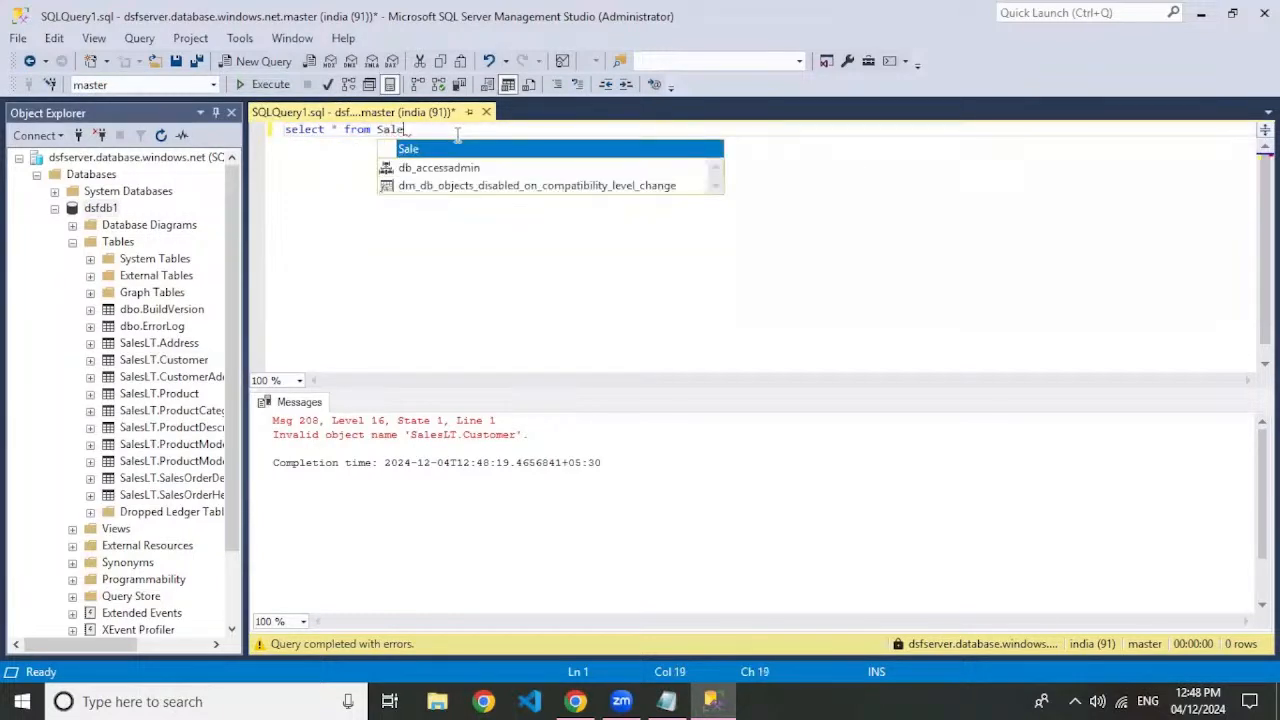
type("sLT.Customer")
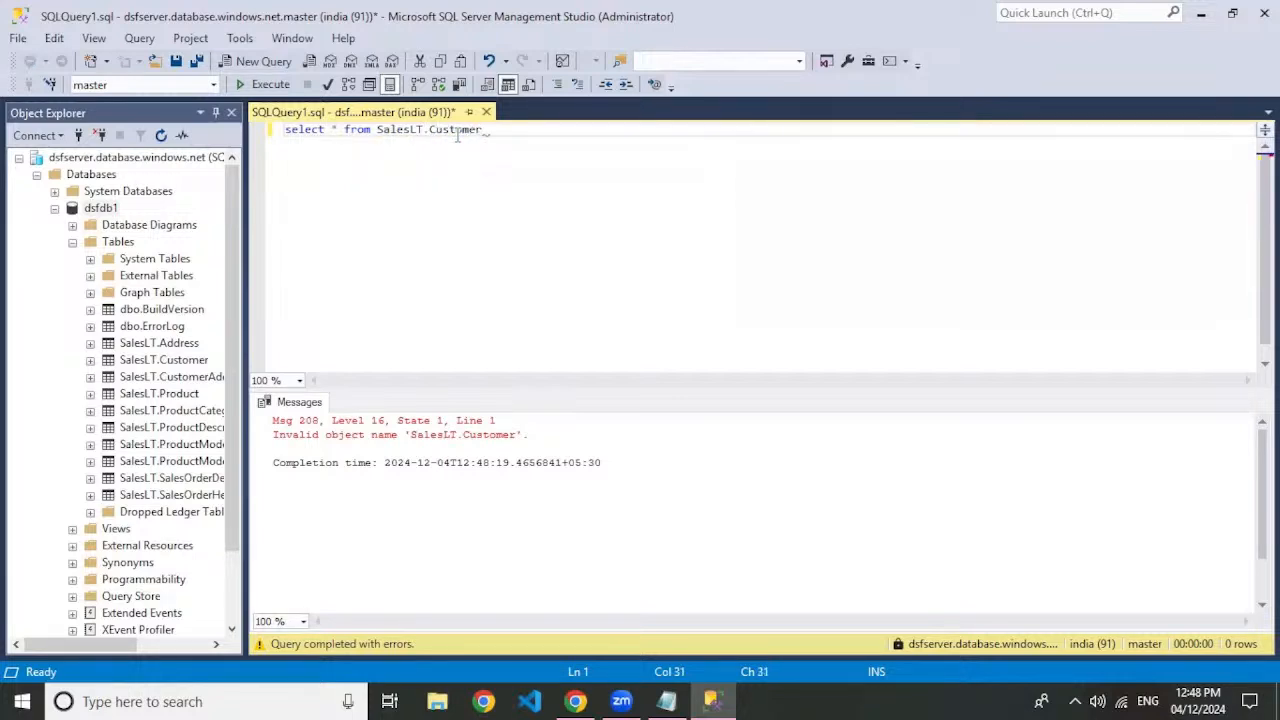
type(";")
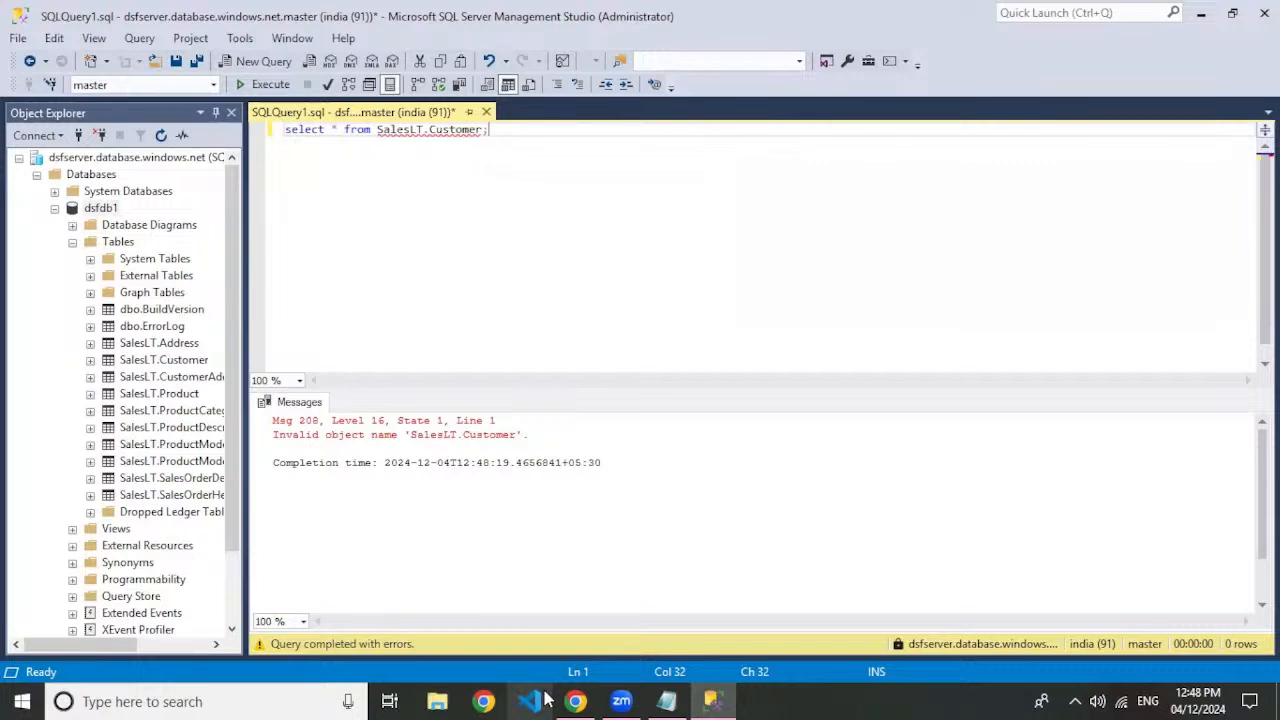
left_click(272, 84)
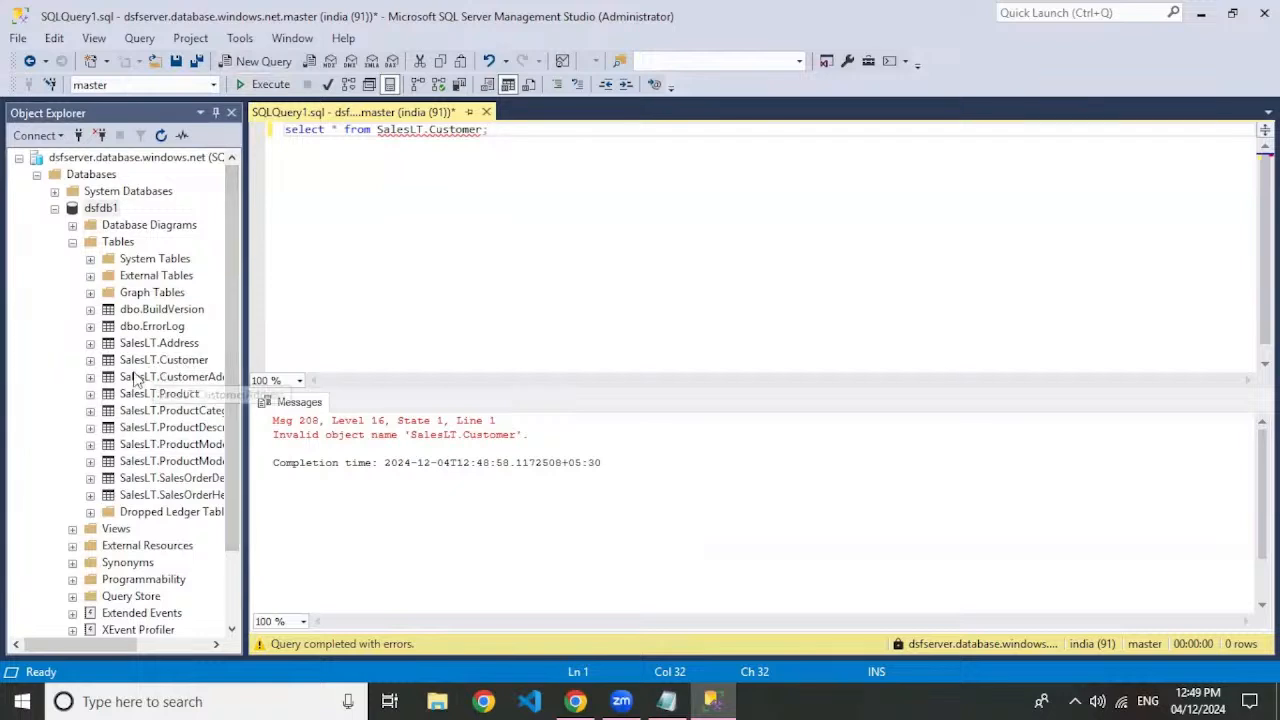
Edit the query to read 'select * from salesLT.cus'
left_click(378, 131)
key("BackSpace")
type("s")
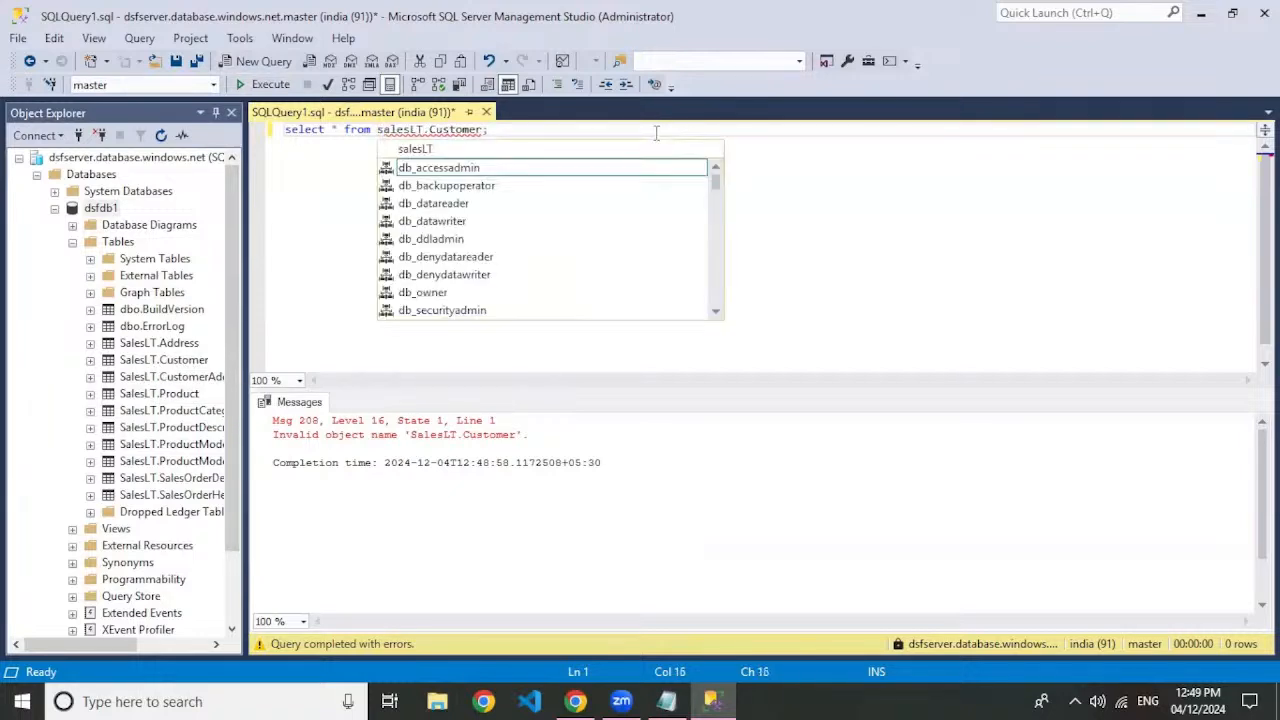
left_click(502, 131)
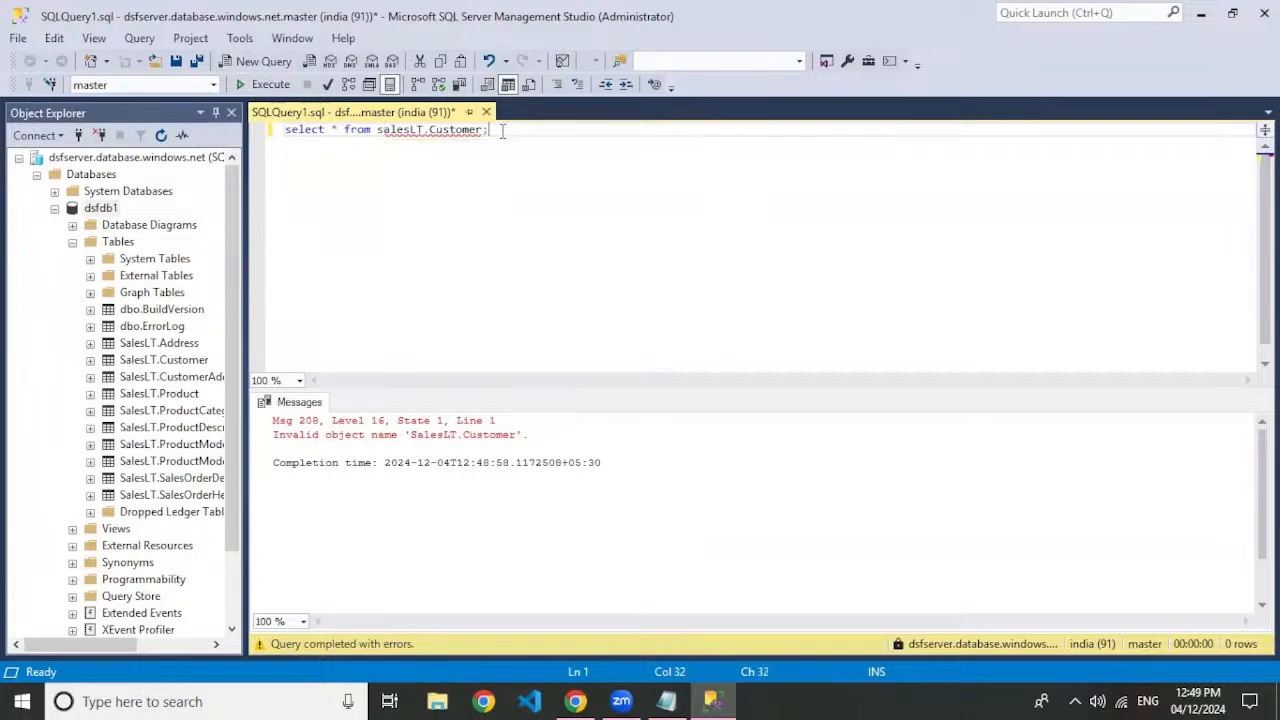
key("BackSpace")
key("BackSpace")
key("BackSpace")
key("BackSpace")
key("BackSpace")
key("BackSpace")
key("BackSpace")
key("BackSpace")
key("BackSpace")
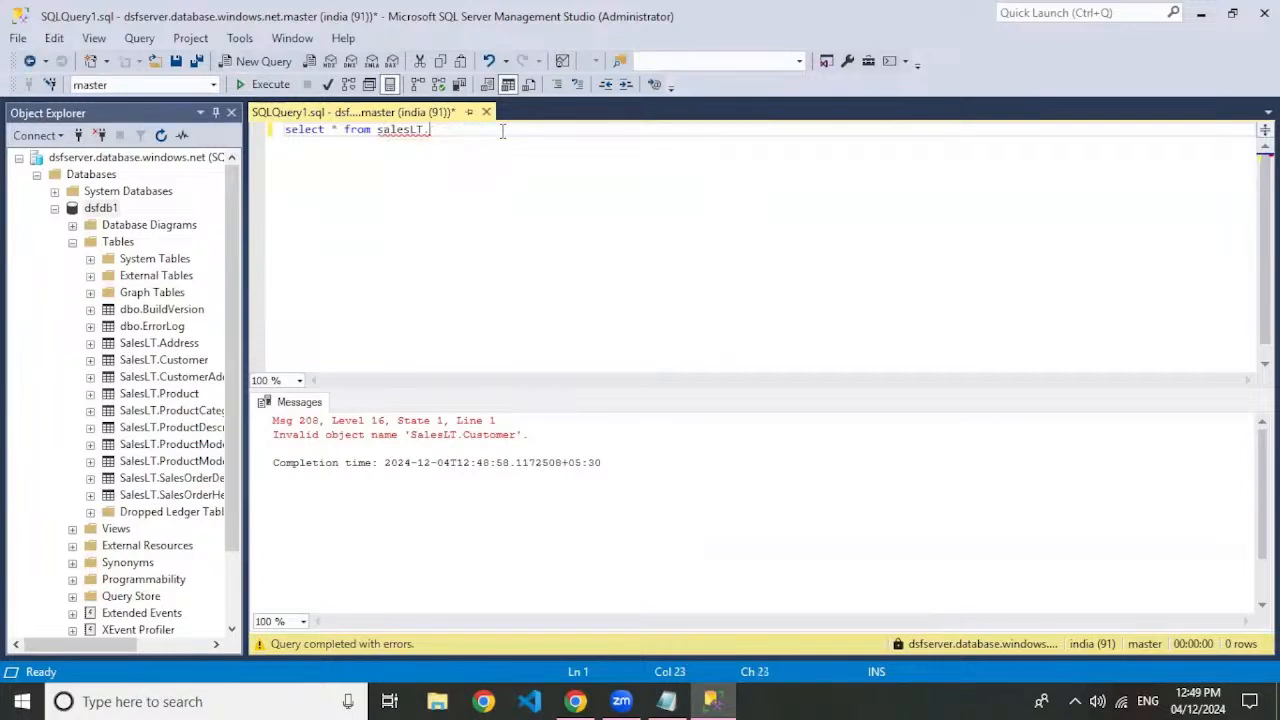
type("cus")
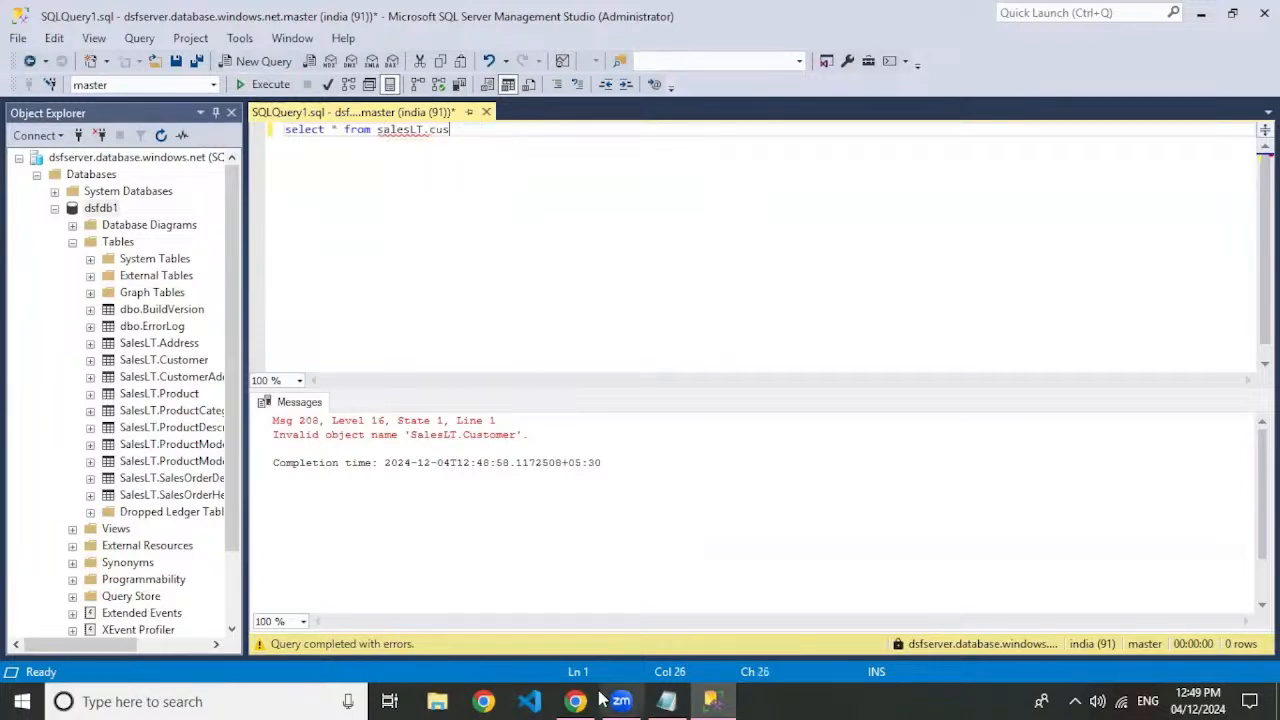
left_click(575, 701)
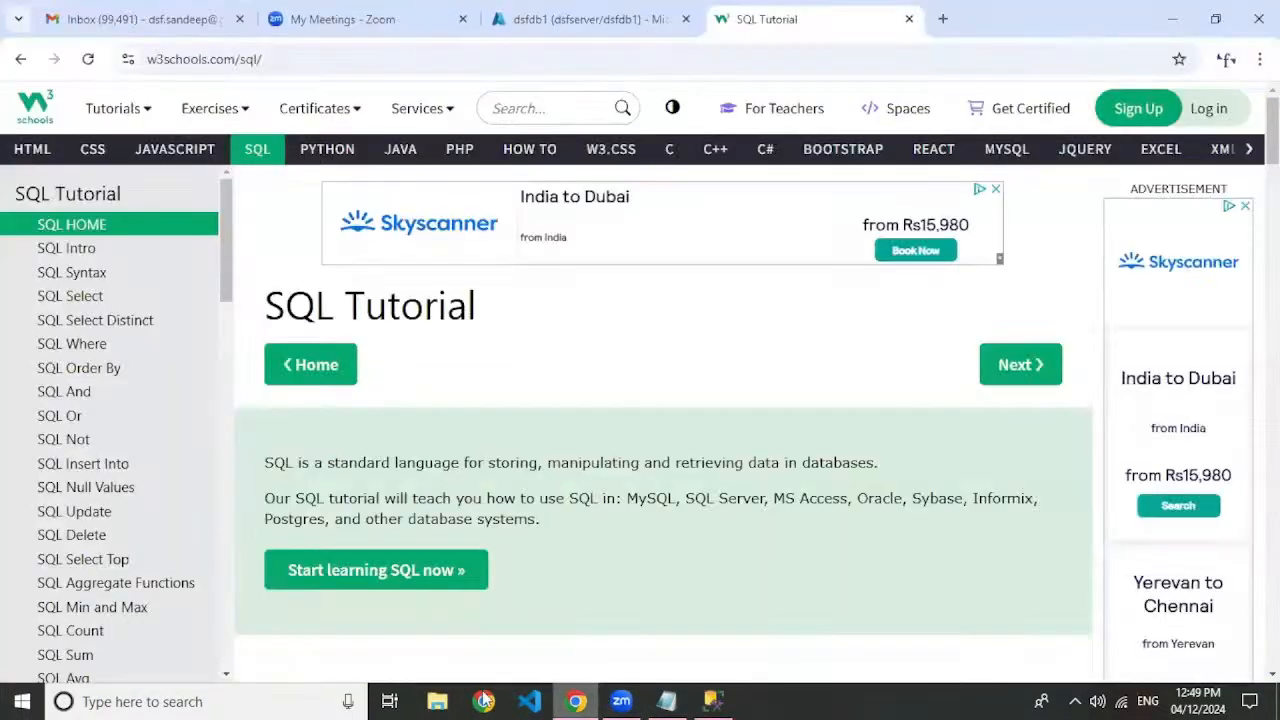
Open and read through the W3Schools SQL Select lesson
left_click(110, 297)
scroll(496, 419, "down", 2)
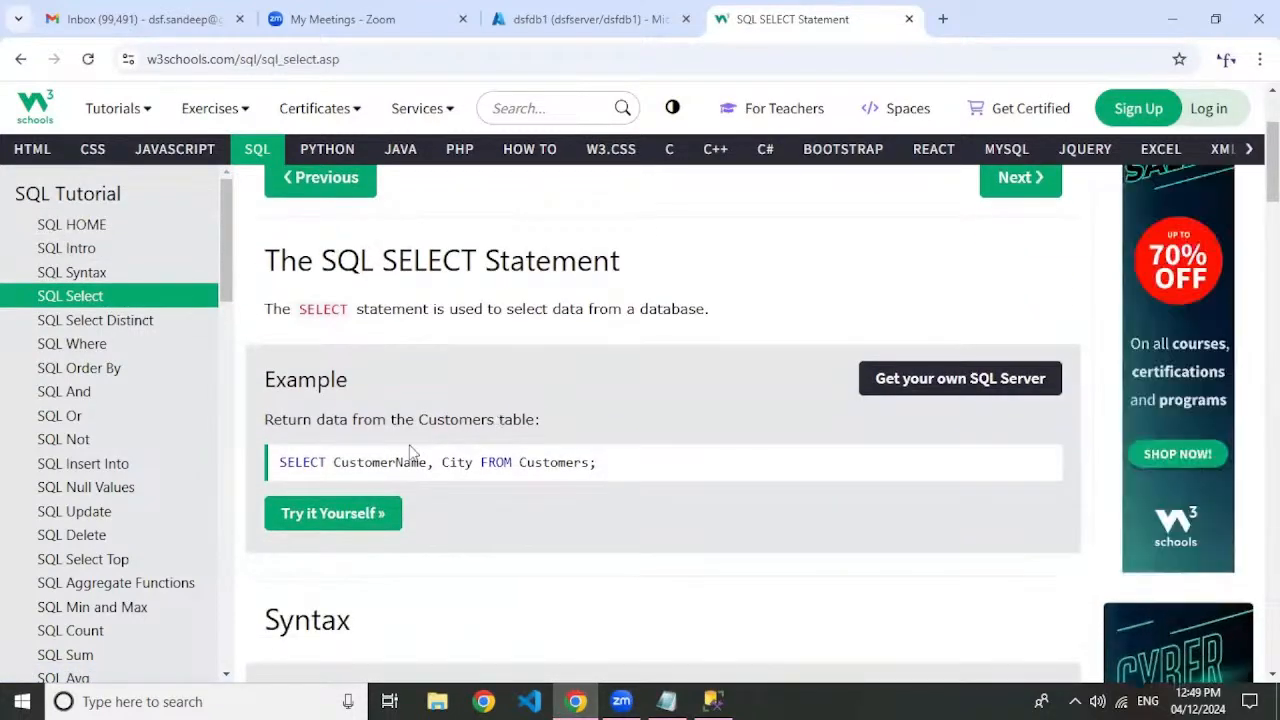
scroll(546, 487, "down", 2)
scroll(546, 487, "down", 1)
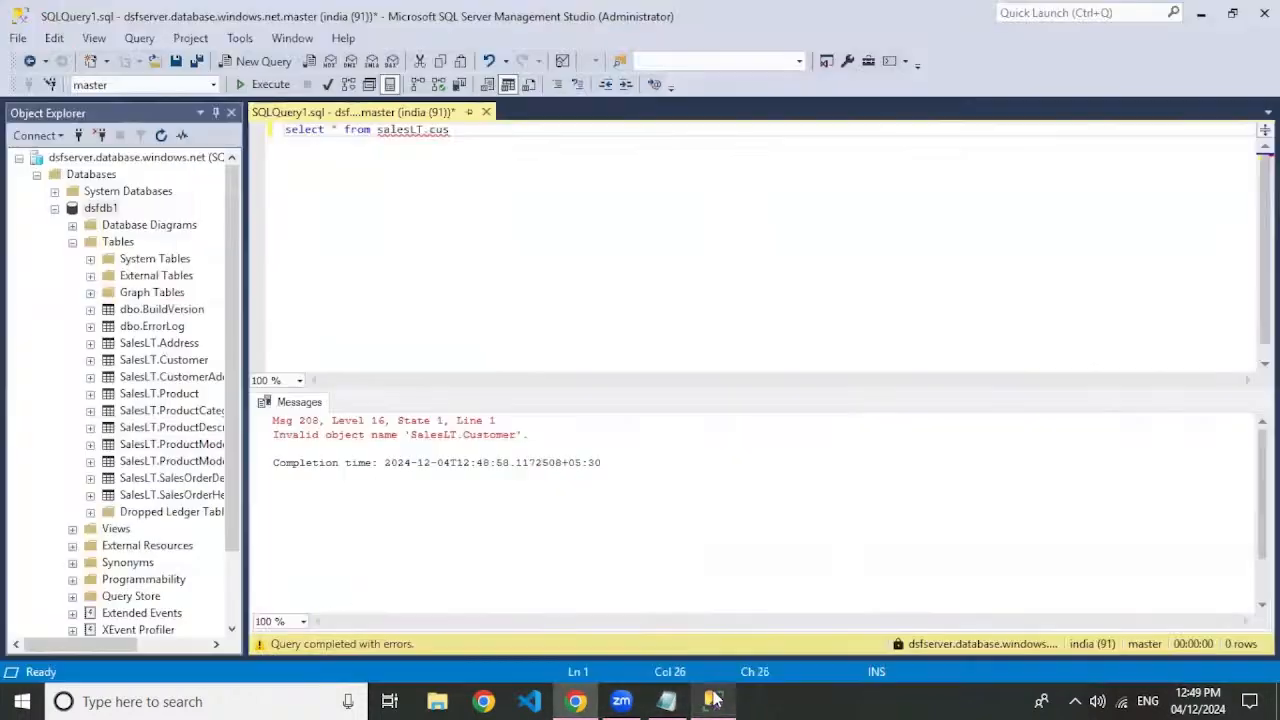
Complete the table name as salesLT.customer and run the query again
left_click(713, 701)
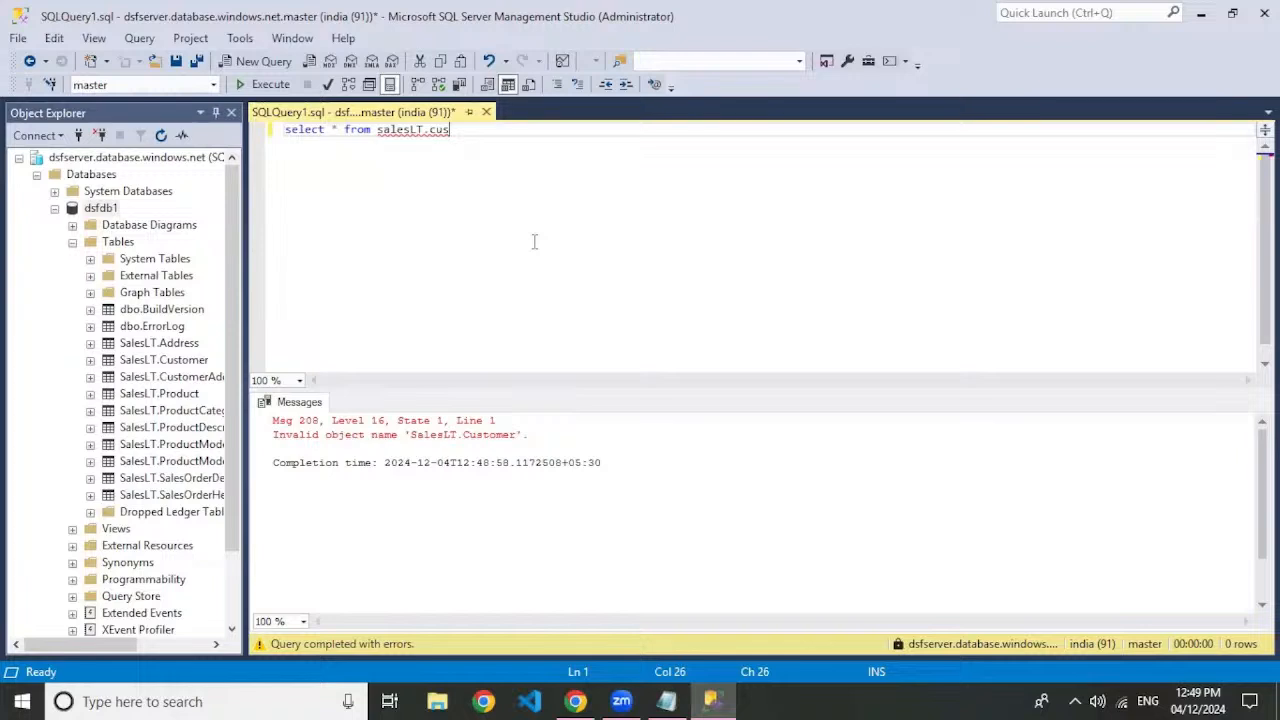
type("tomer;")
left_click(264, 86)
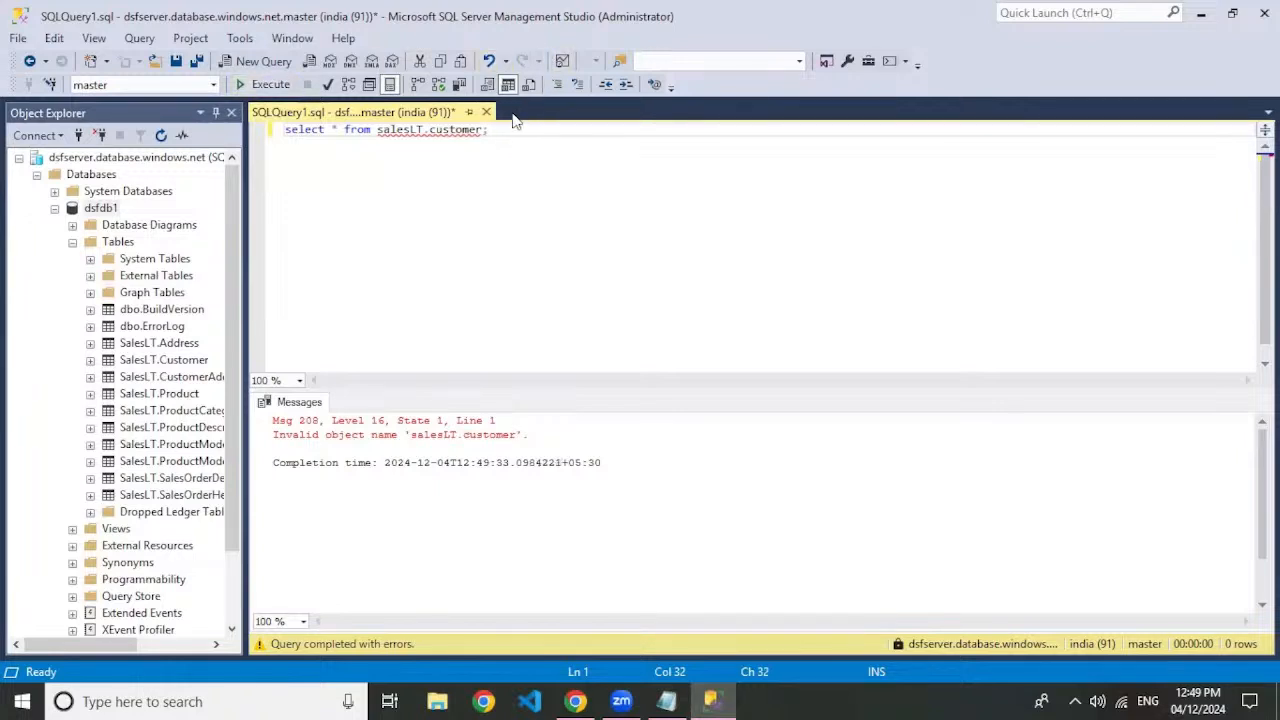
double_click(304, 129)
Open the W3Schools SQL Select Distinct lesson
left_click(575, 701)
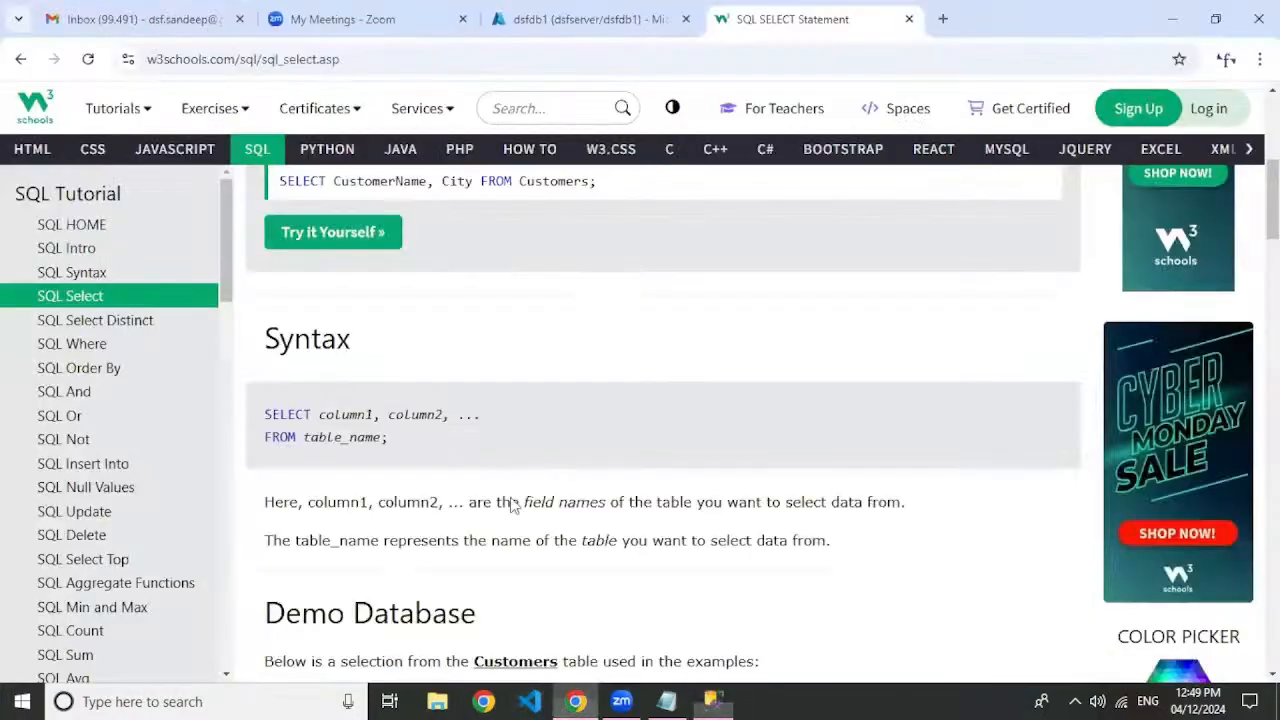
scroll(420, 385, "down", 3)
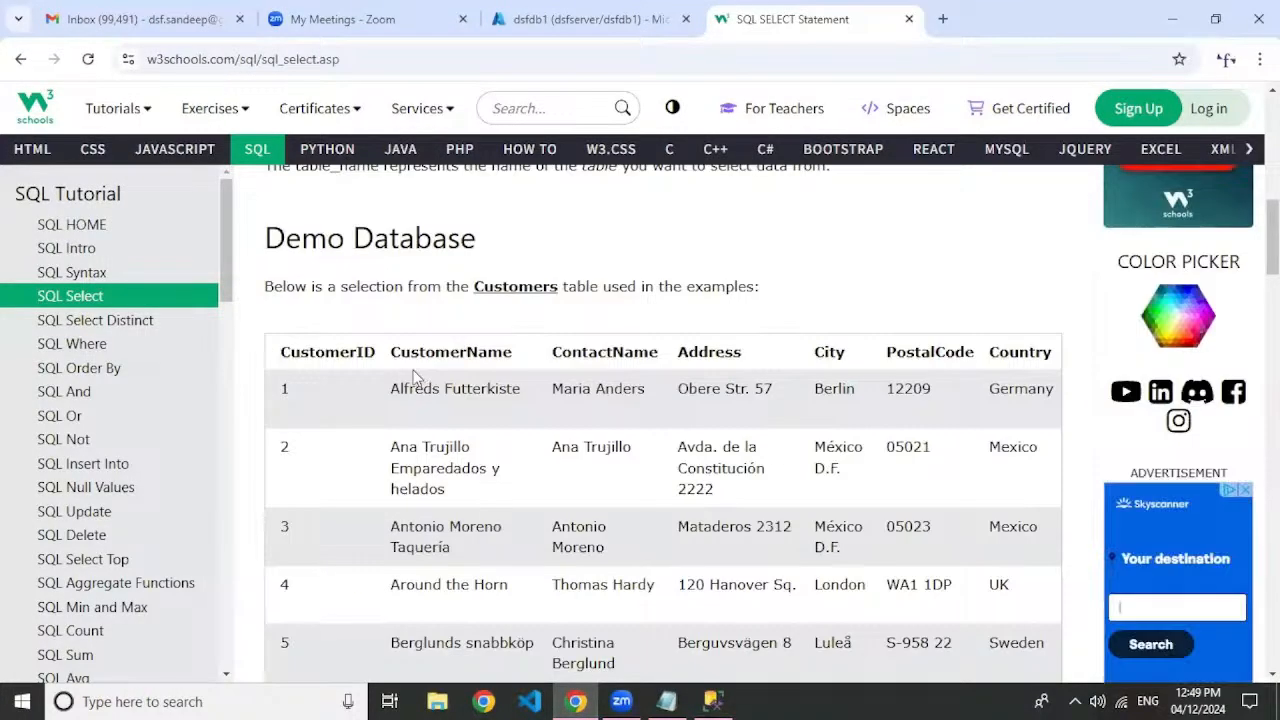
scroll(415, 375, "up", 5)
scroll(415, 375, "down", 2)
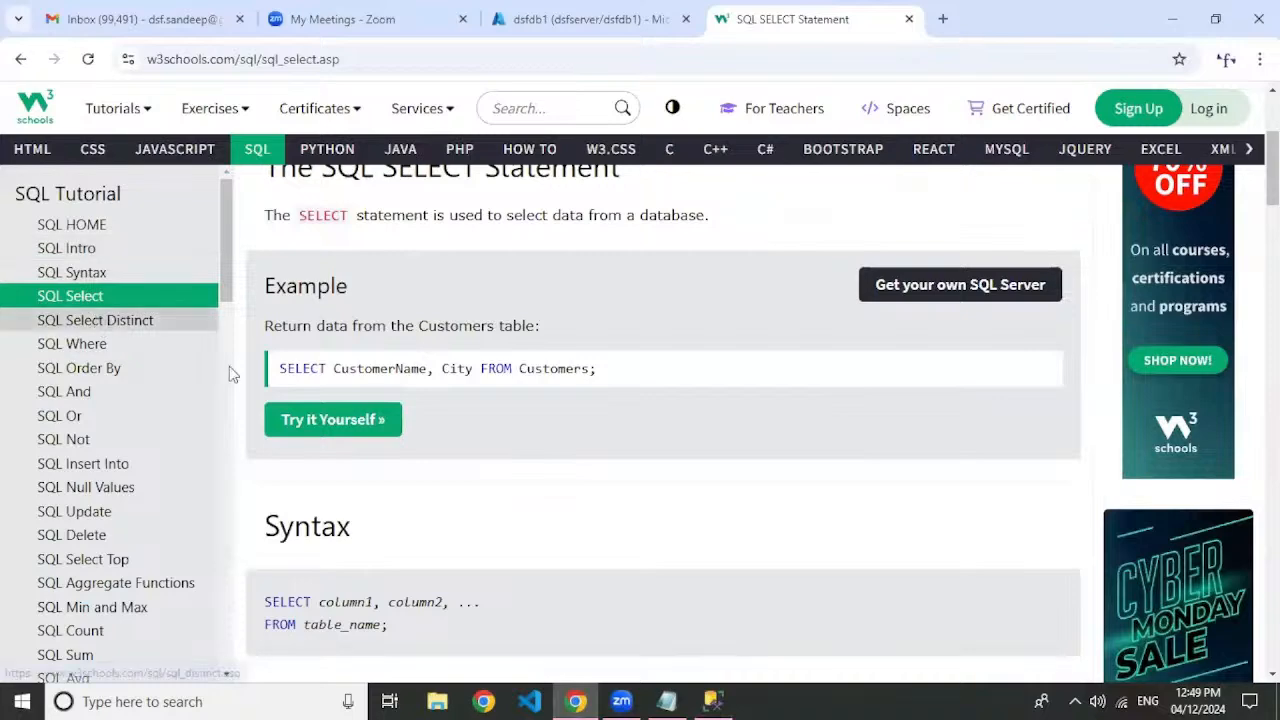
left_click(120, 325)
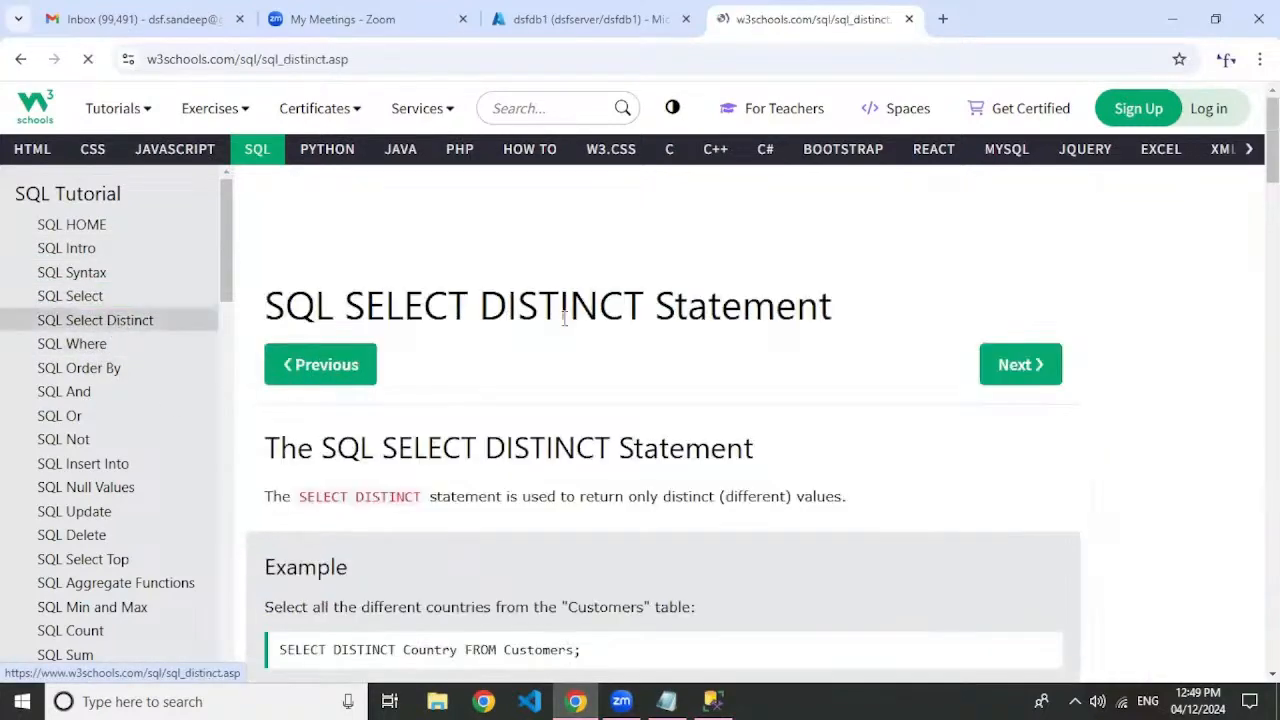
scroll(563, 346, "down", 3)
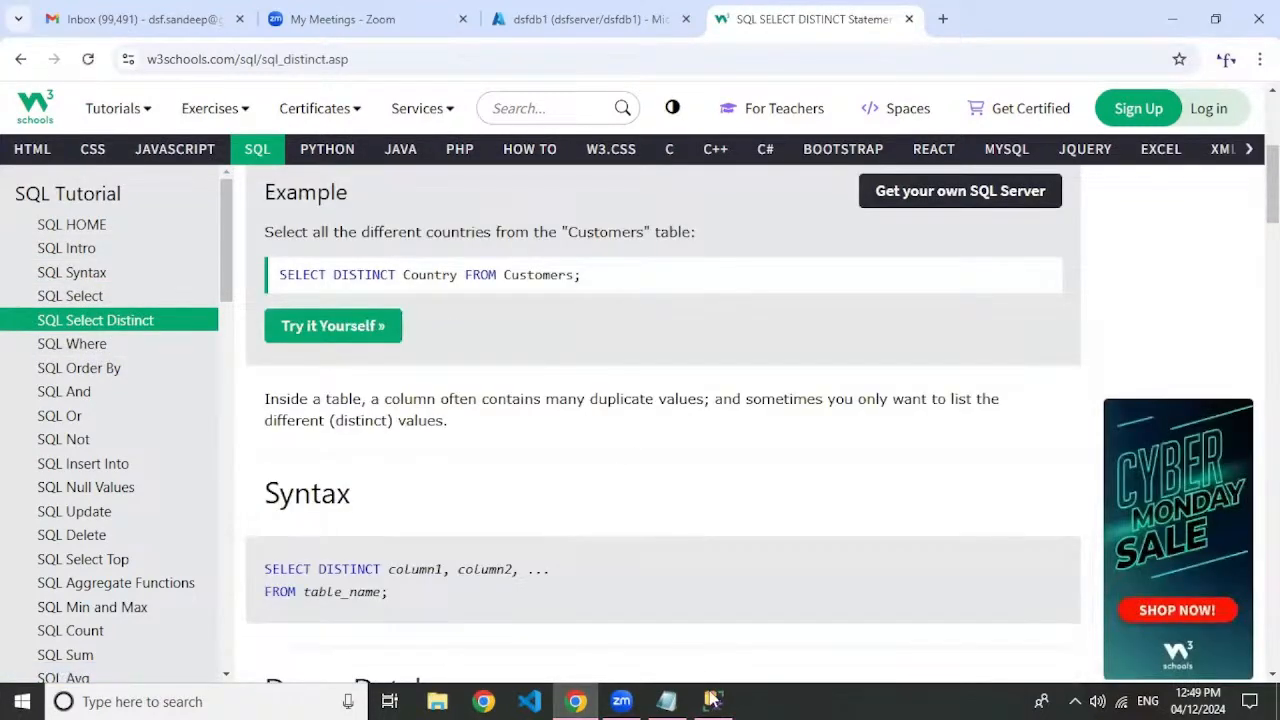
Replace the query line with 'Selecfrom SalesLT.Cusotomer;'
left_click(713, 701)
left_click_drag(514, 129, 5, 160)
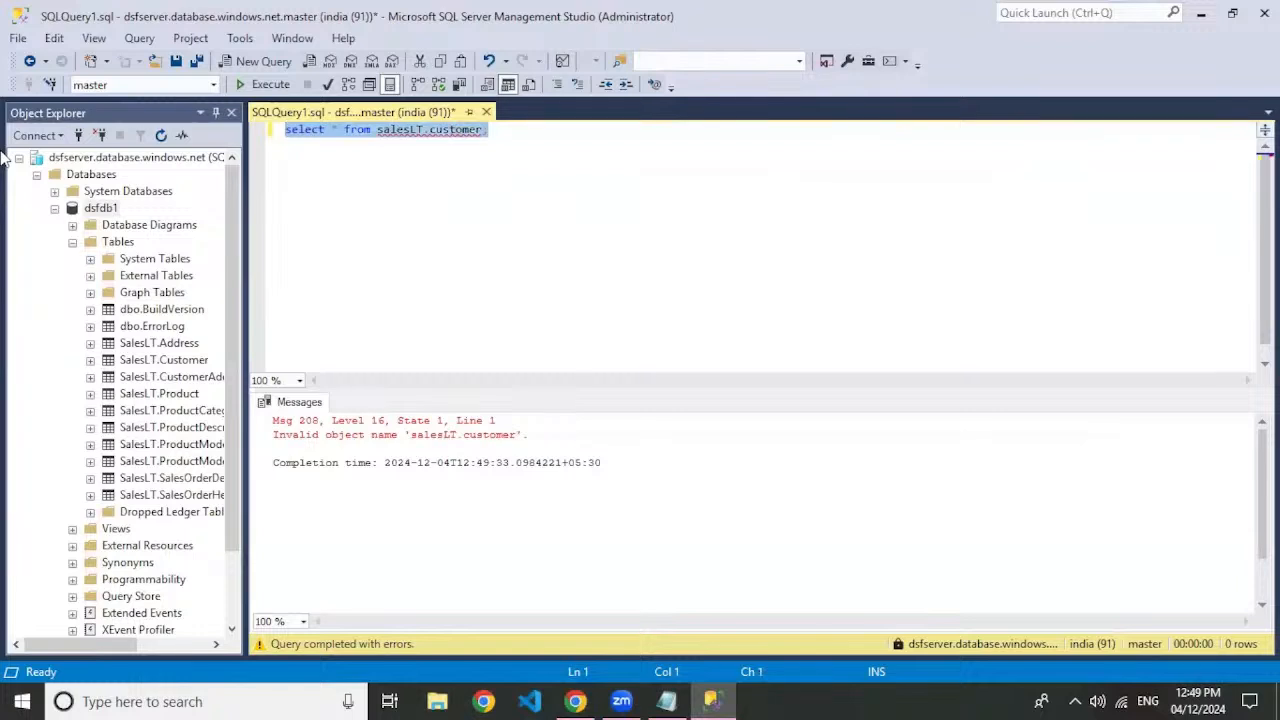
type("Select *")
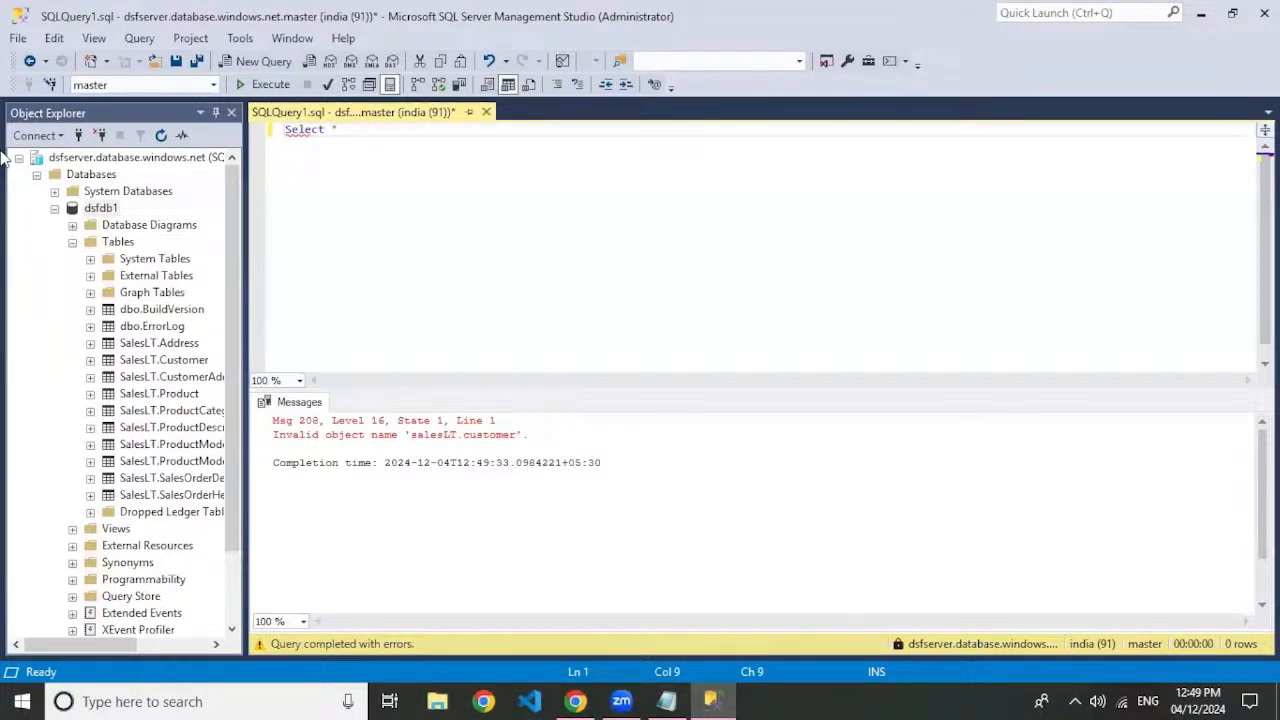
key("BackSpace")
type("fro")
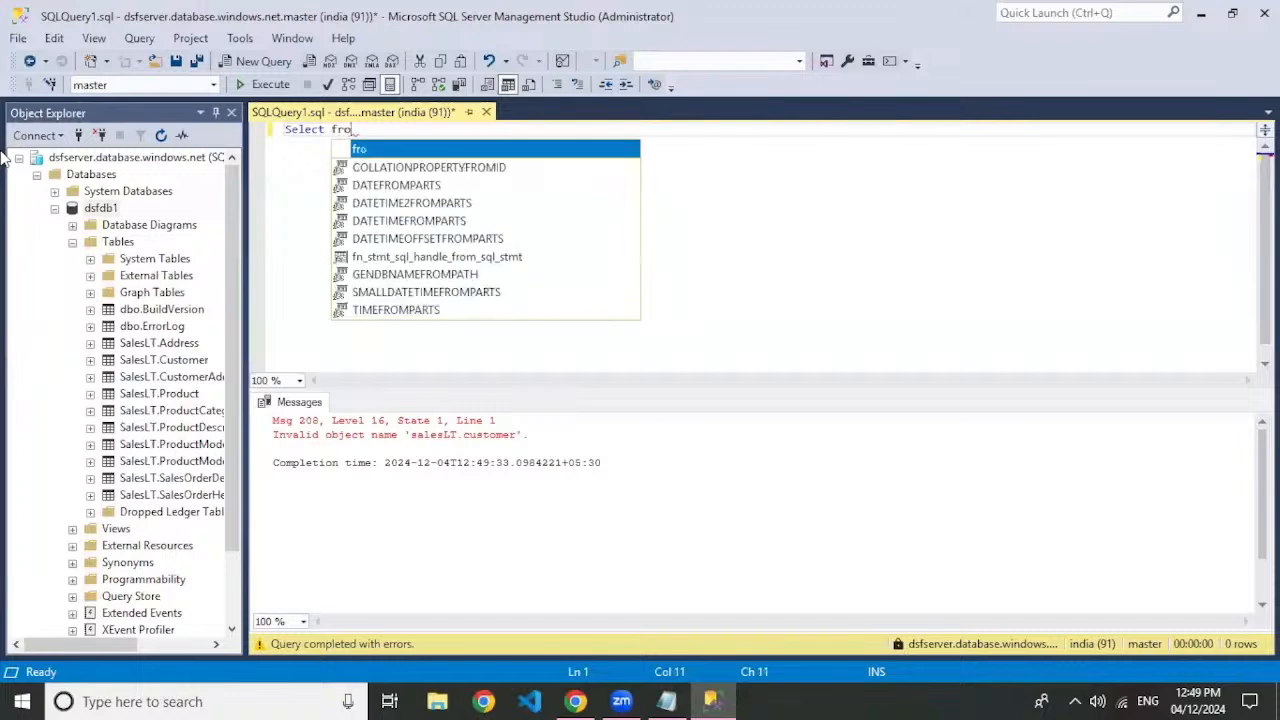
type("m Sal")
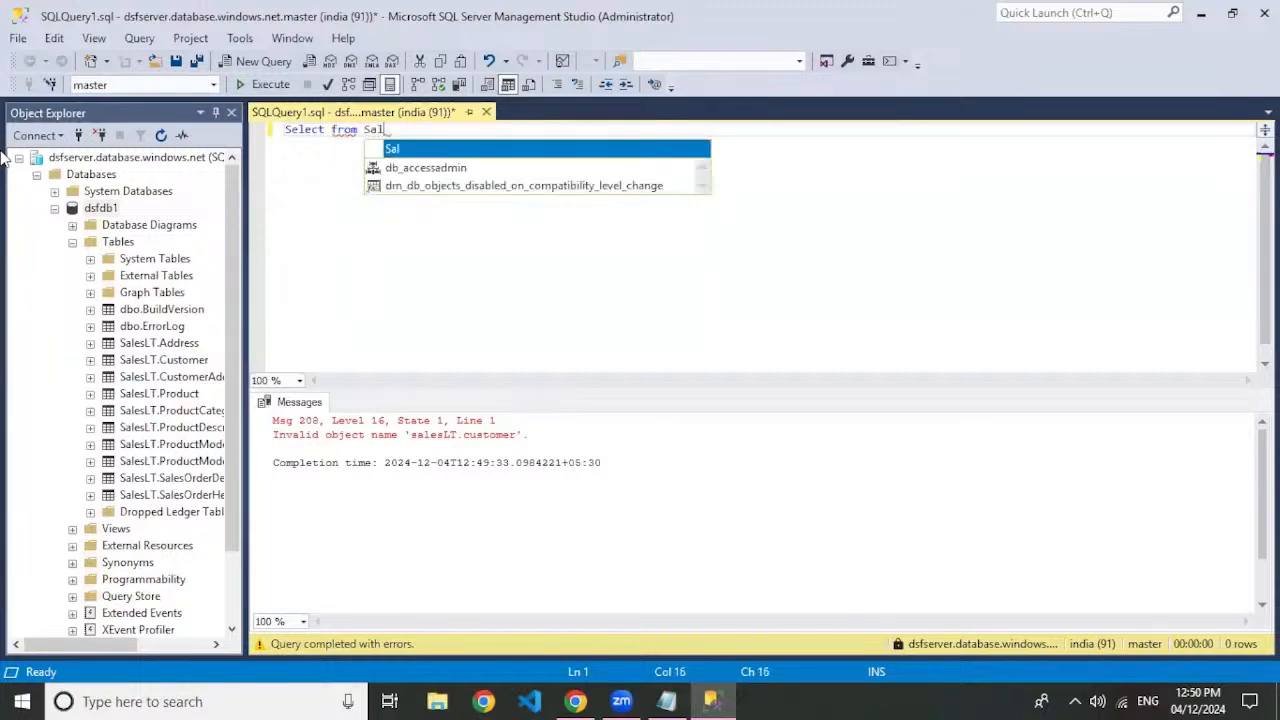
type("es")
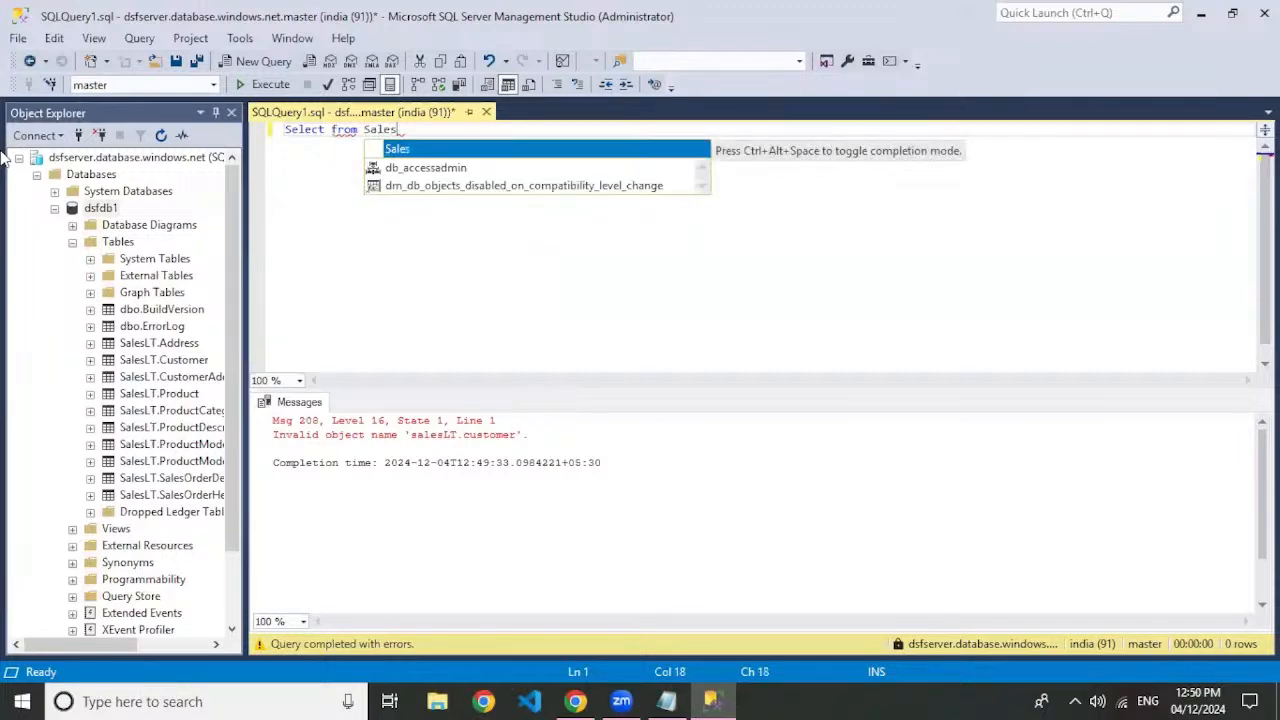
type("LT.")
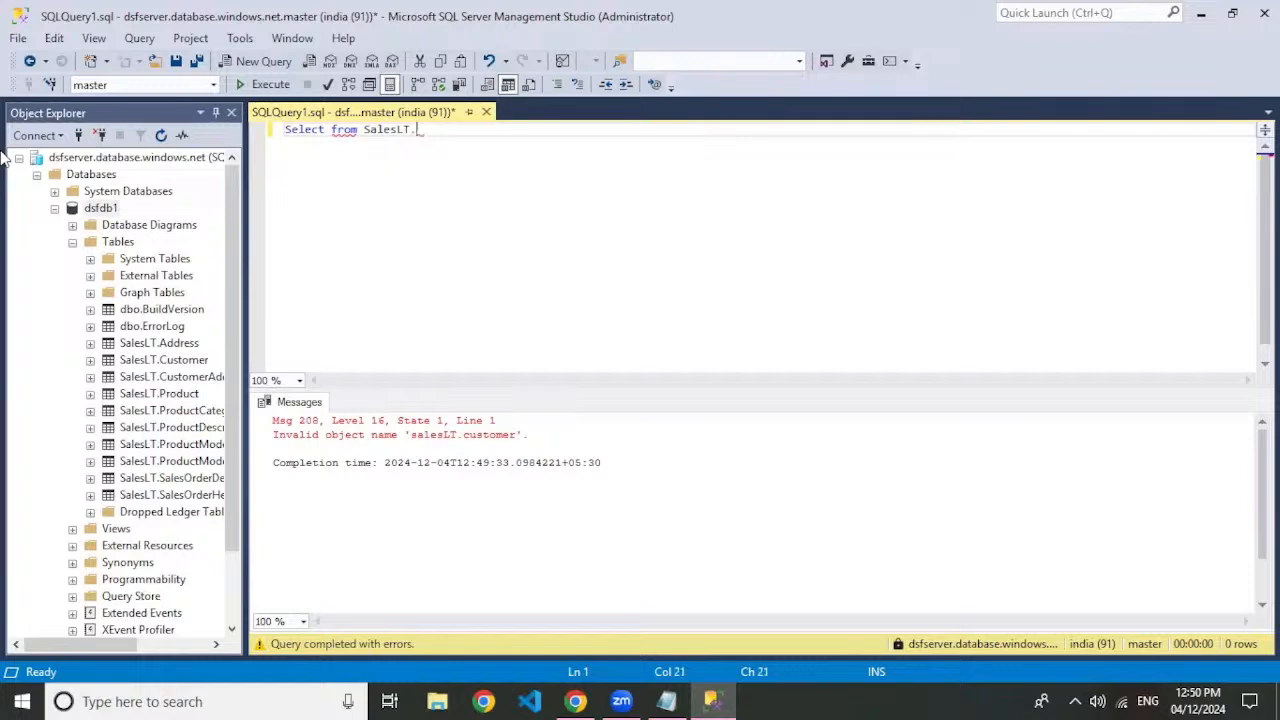
type("Cus")
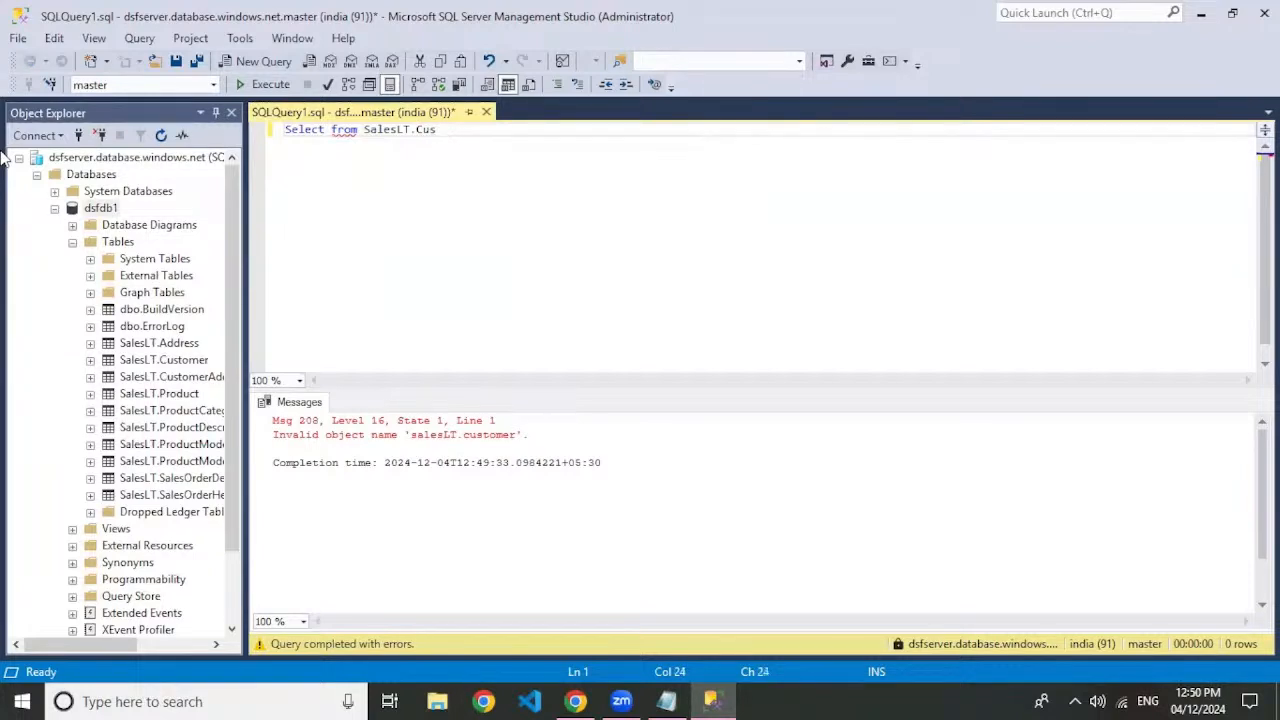
type("otomer;")
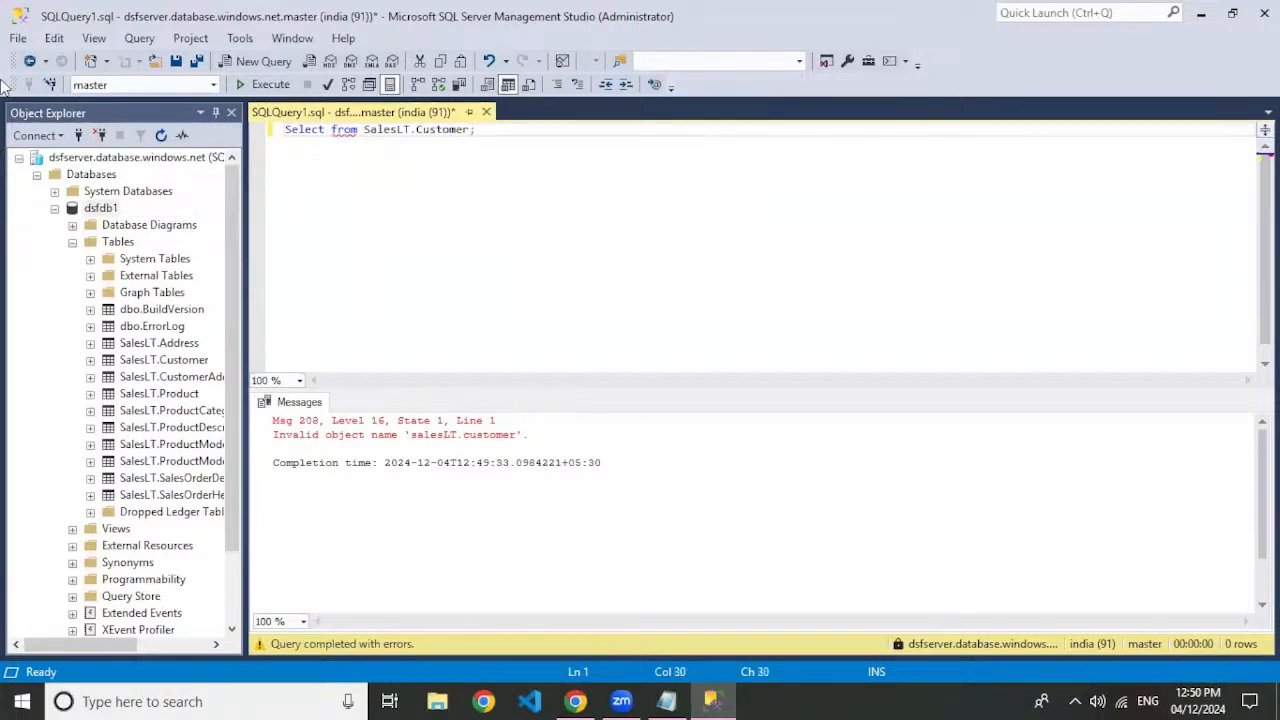
Insert * after Select and execute the Customer query again
left_click(326, 129)
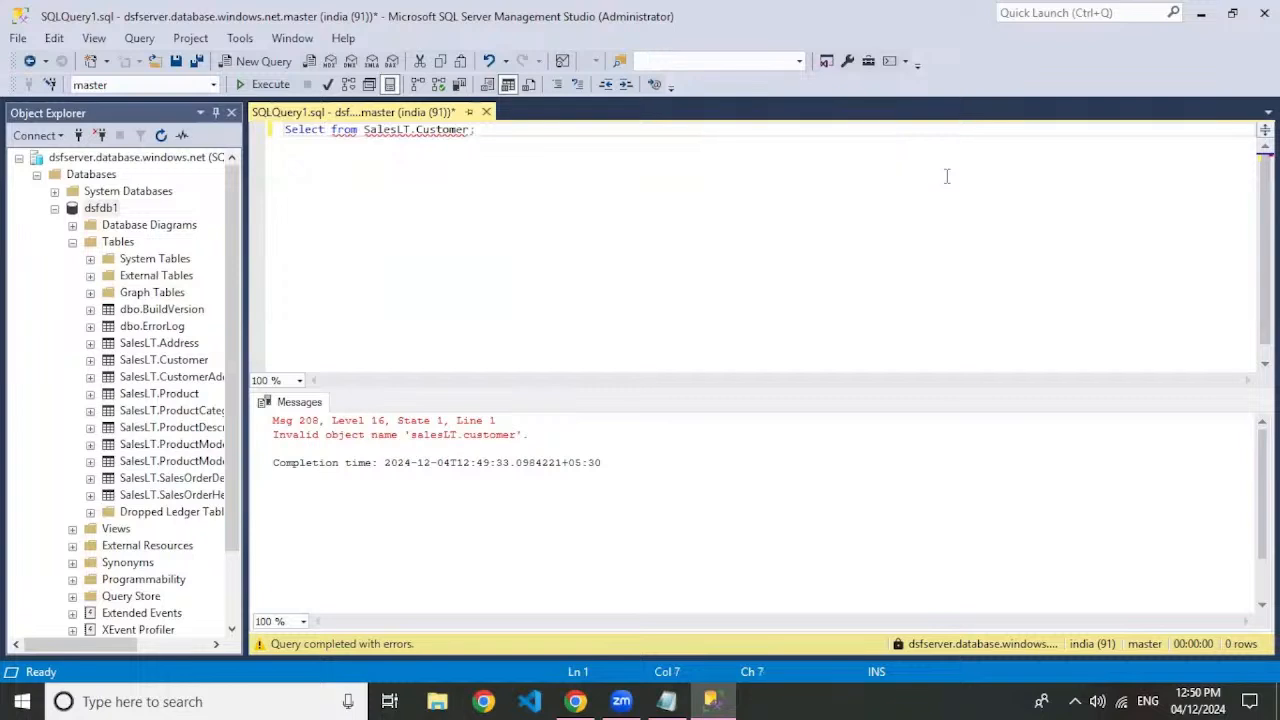
type("*")
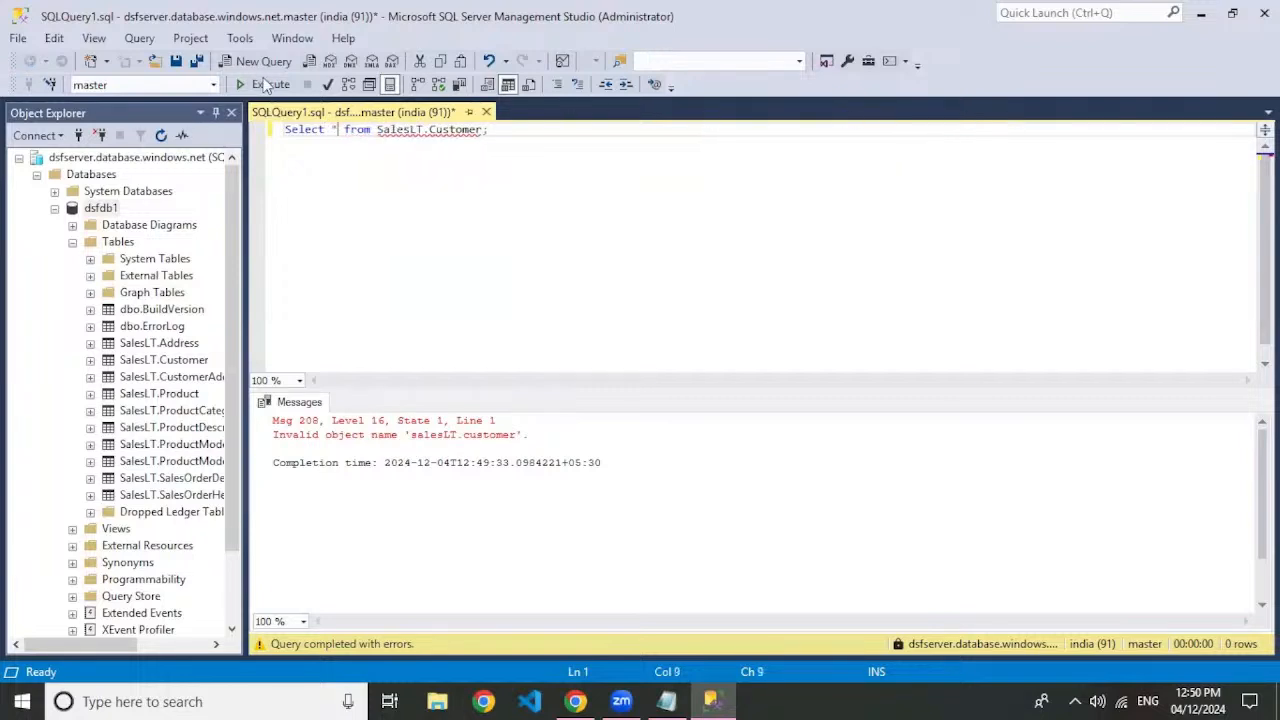
left_click(270, 84)
Delete 'Customer;' so the query reads 'Select * from SalesLT.', then close SQLQuery1
left_click(107, 205)
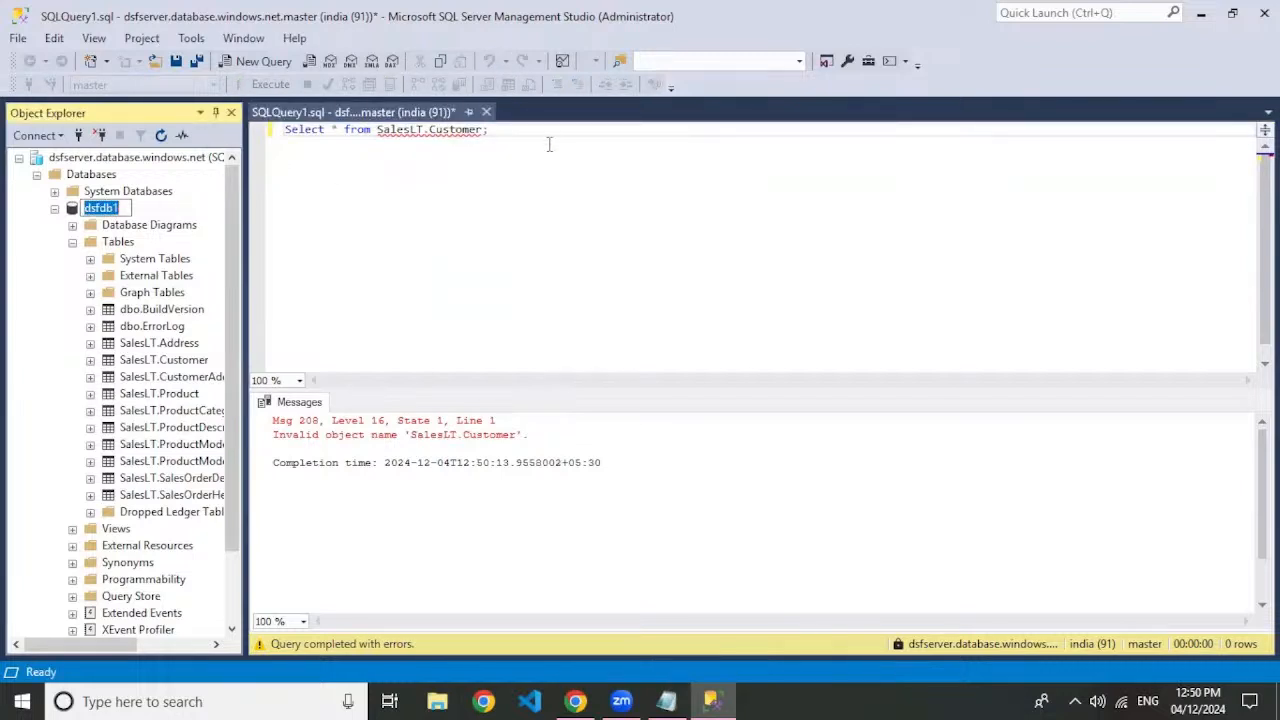
left_click(487, 130)
left_click_drag(487, 130, 429, 130)
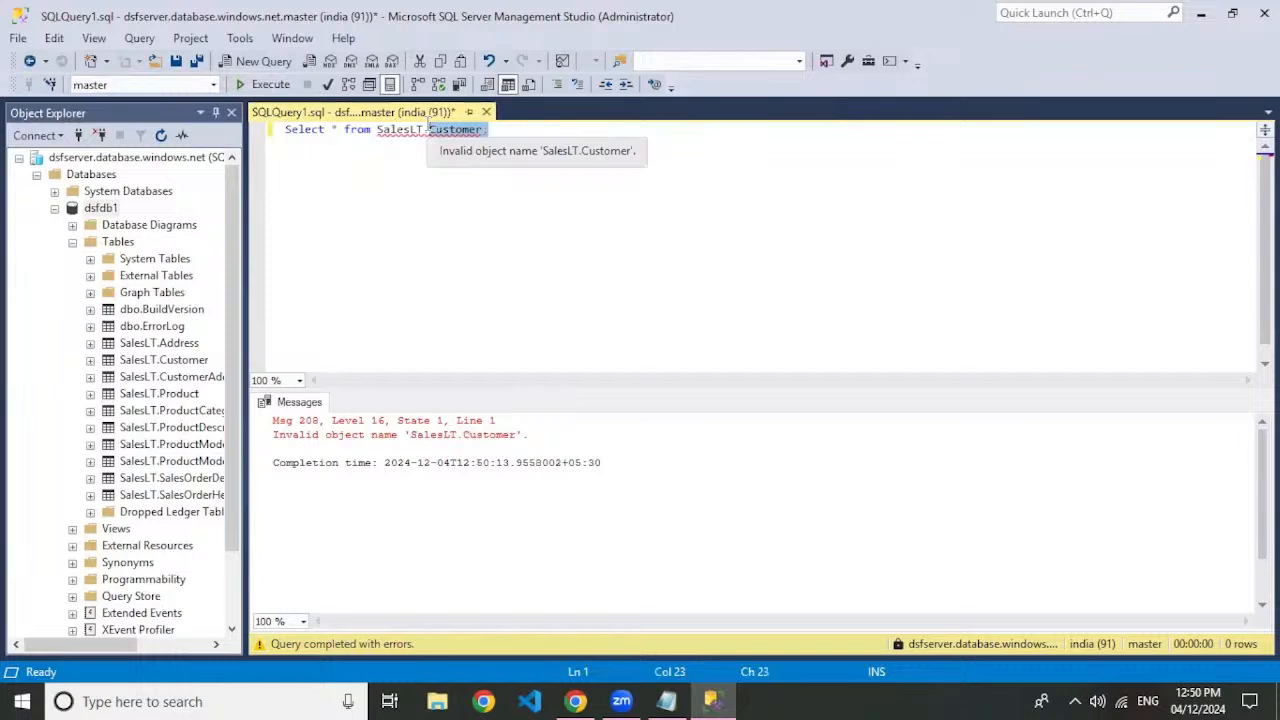
key("BackSpace")
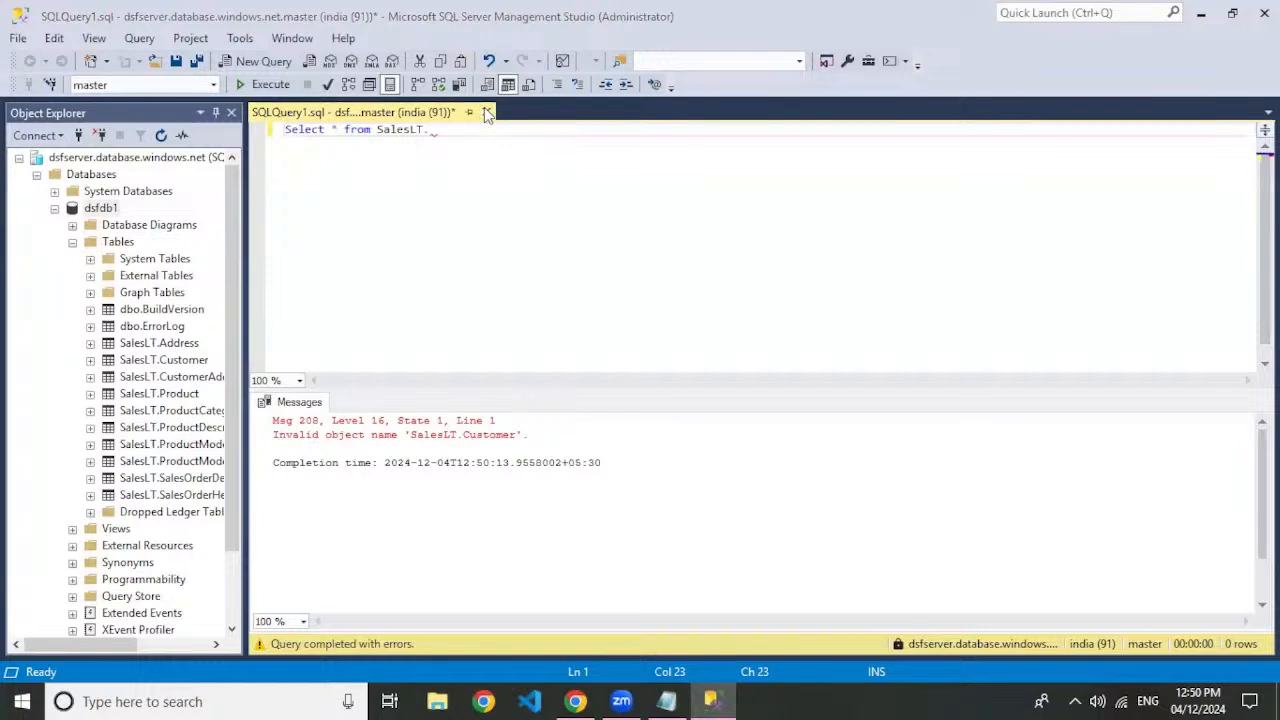
left_click(486, 112)
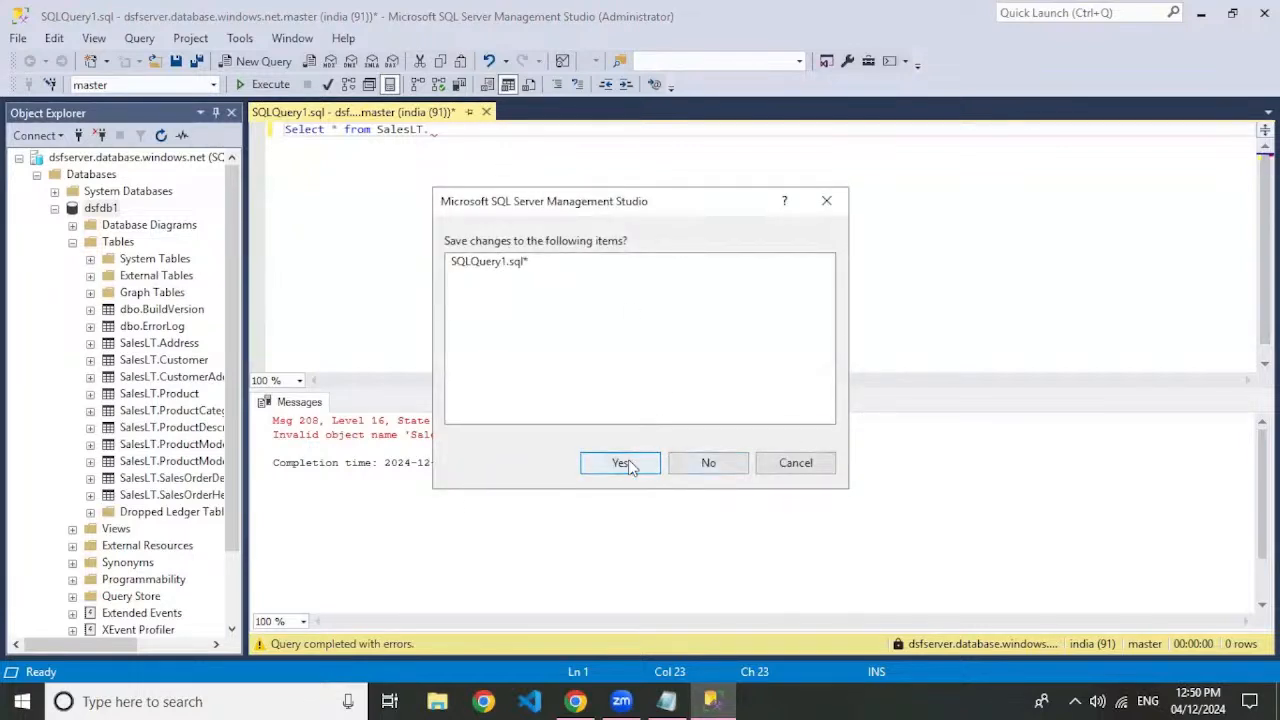
Close SQLQuery1 without saving and open a new query window on dsfdb1
left_click(708, 463)
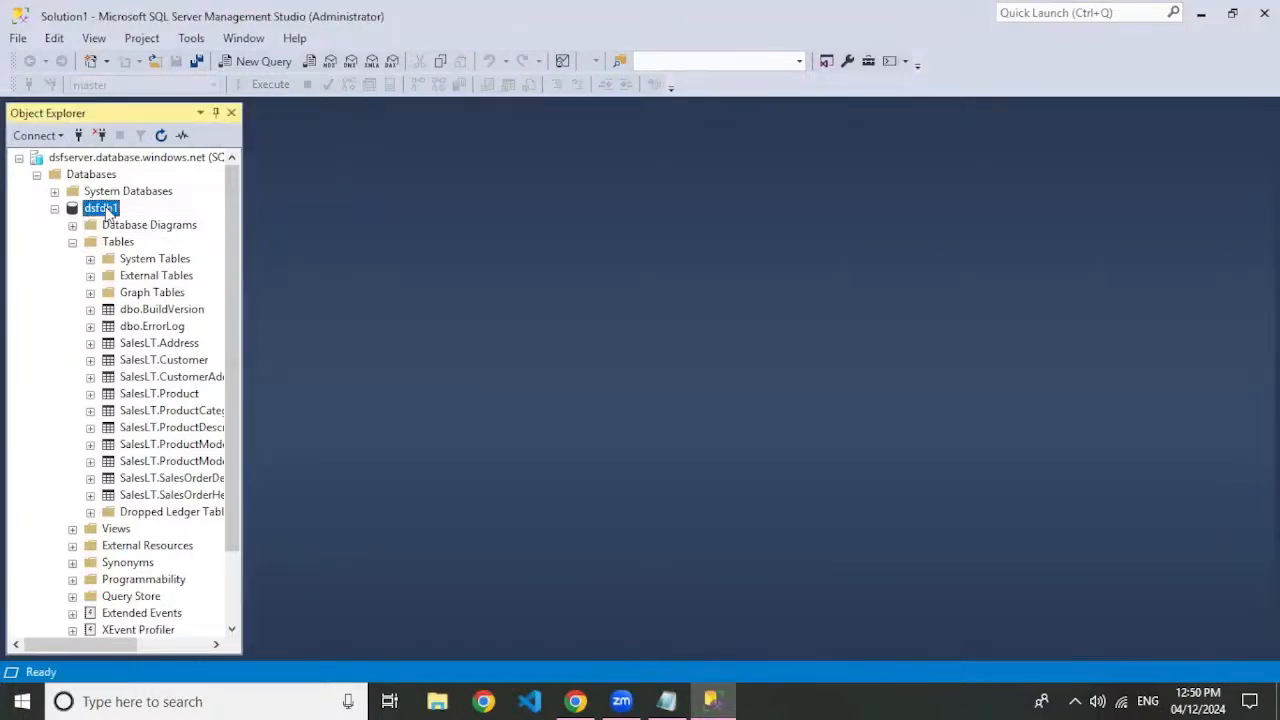
left_click(253, 61)
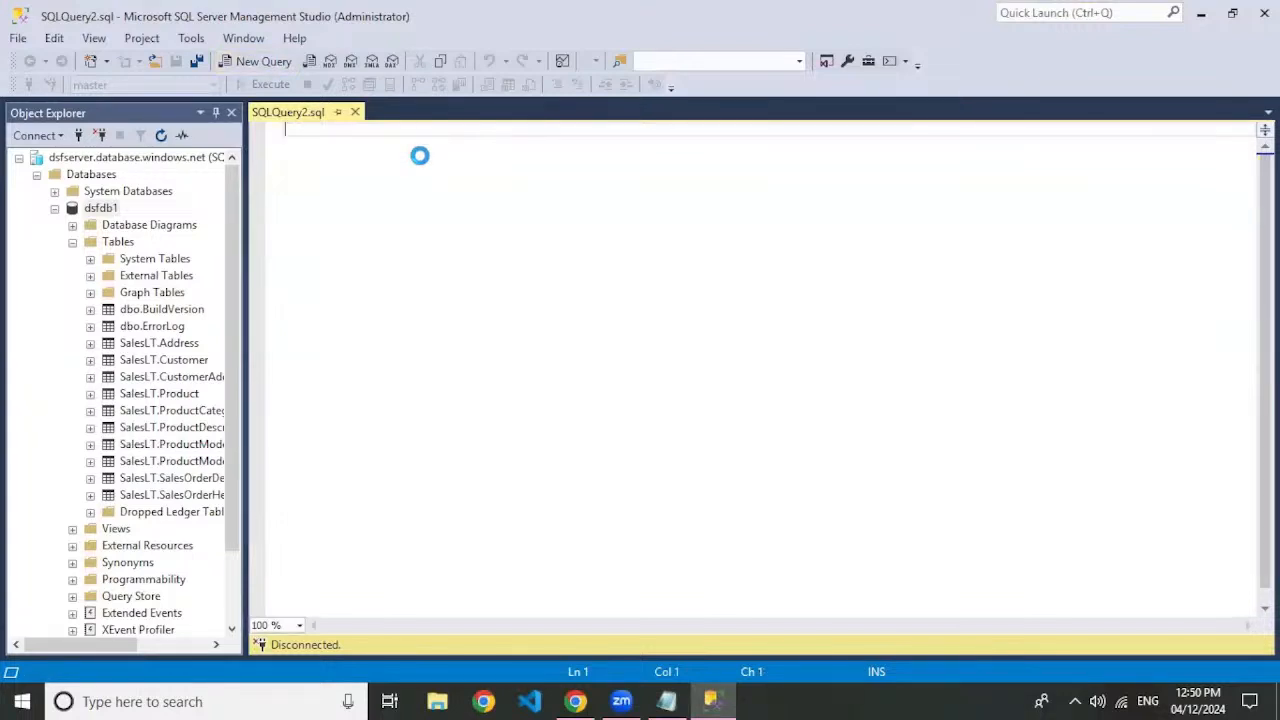
type("SELECT")
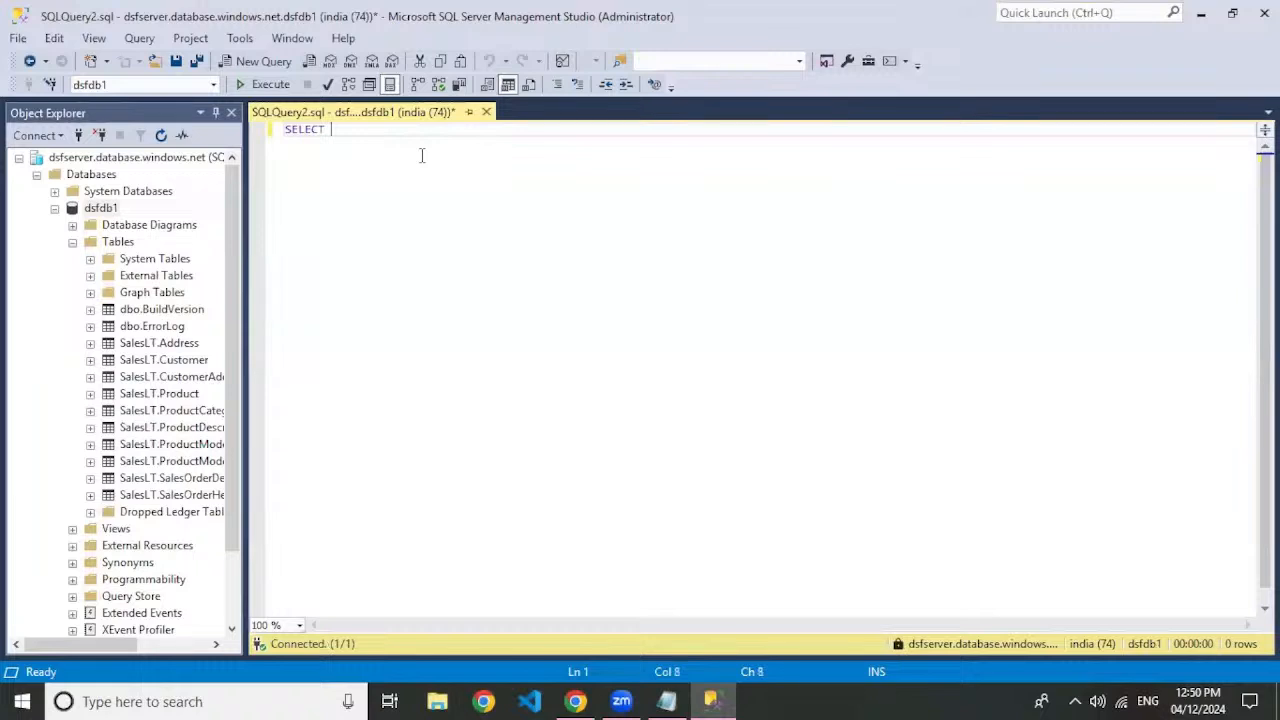
type(" * FRO")
key("BackSpace")
key("BackSpace")
key("BackSpace")
key("BackSpace")
type("FROM")
key("BackSpace")
key("BackSpace")
key("BackSpace")
key("BackSpace")
type("FRO")
key("BackSpace")
key("BackSpace")
key("BackSpace")
key("BackSpace")
key("BackSpace")
key("BackSpace")
key("BackSpace")
key("BackSpace")
key("BackSpace")
key("BackSpace")
key("BackSpace")
key("BackSpace")
Write select * from Sales.LTCustomer and run it
type("select")
key("BackSpace")
key("BackSpace")
type("* from S")
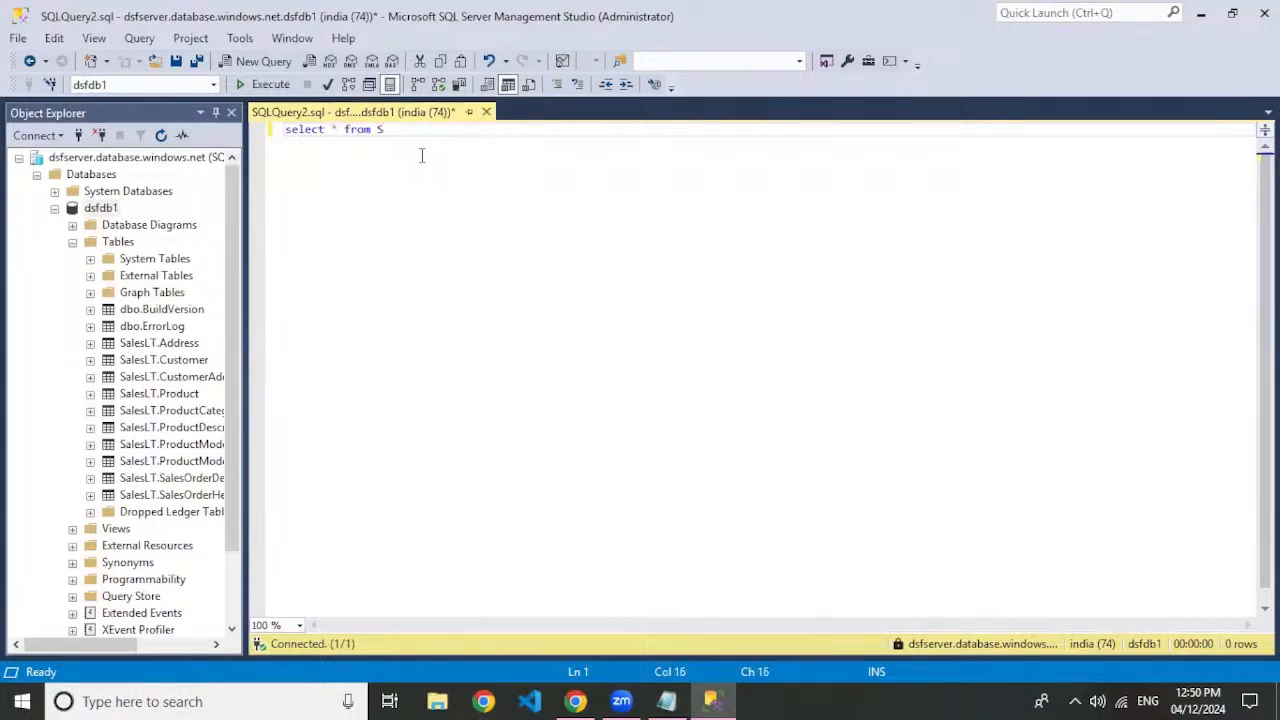
type("ales.LTCusormer")
key("BackSpace")
key("BackSpace")
type("tomer;")
left_click(268, 85)
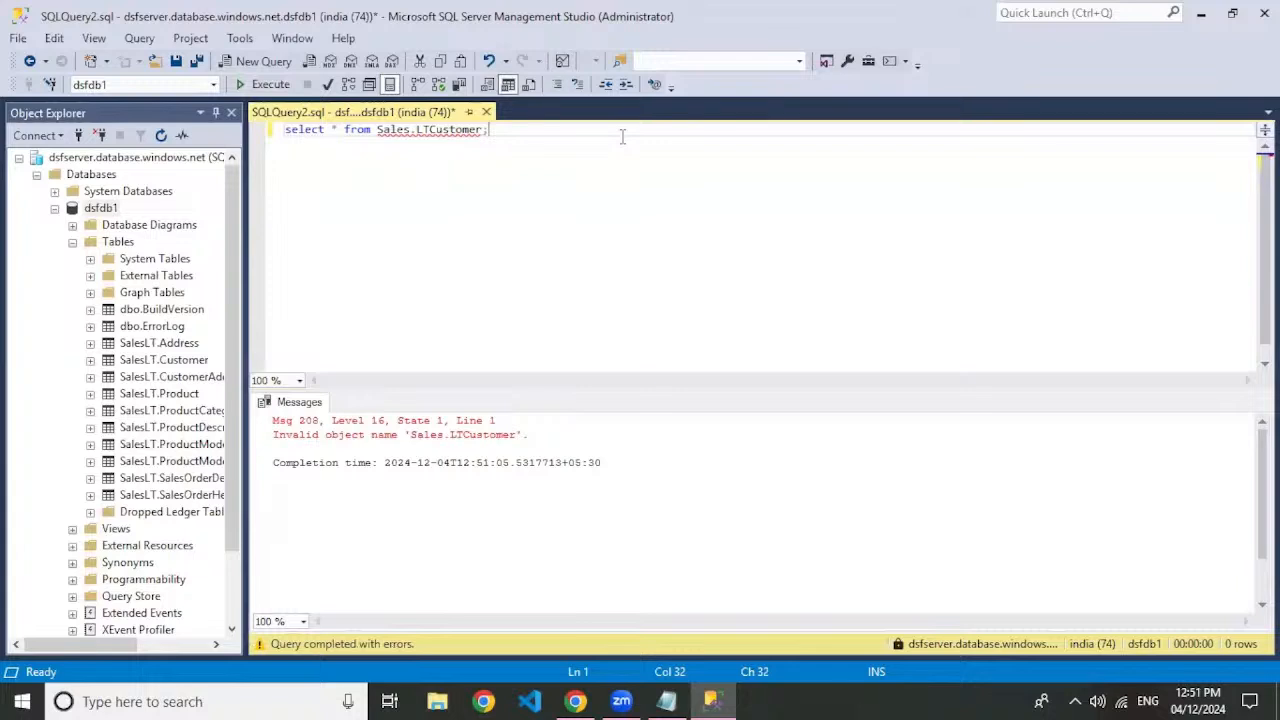
Correct the table to SalesLT.Address and run the query, listing its 450 rows
key("BackSpace")
key("BackSpace")
key("BackSpace")
key("BackSpace")
key("BackSpace")
key("BackSpace")
key("BackSpace")
key("BackSpace")
key("BackSpace")
key("BackSpace")
key("BackSpace")
type("L")
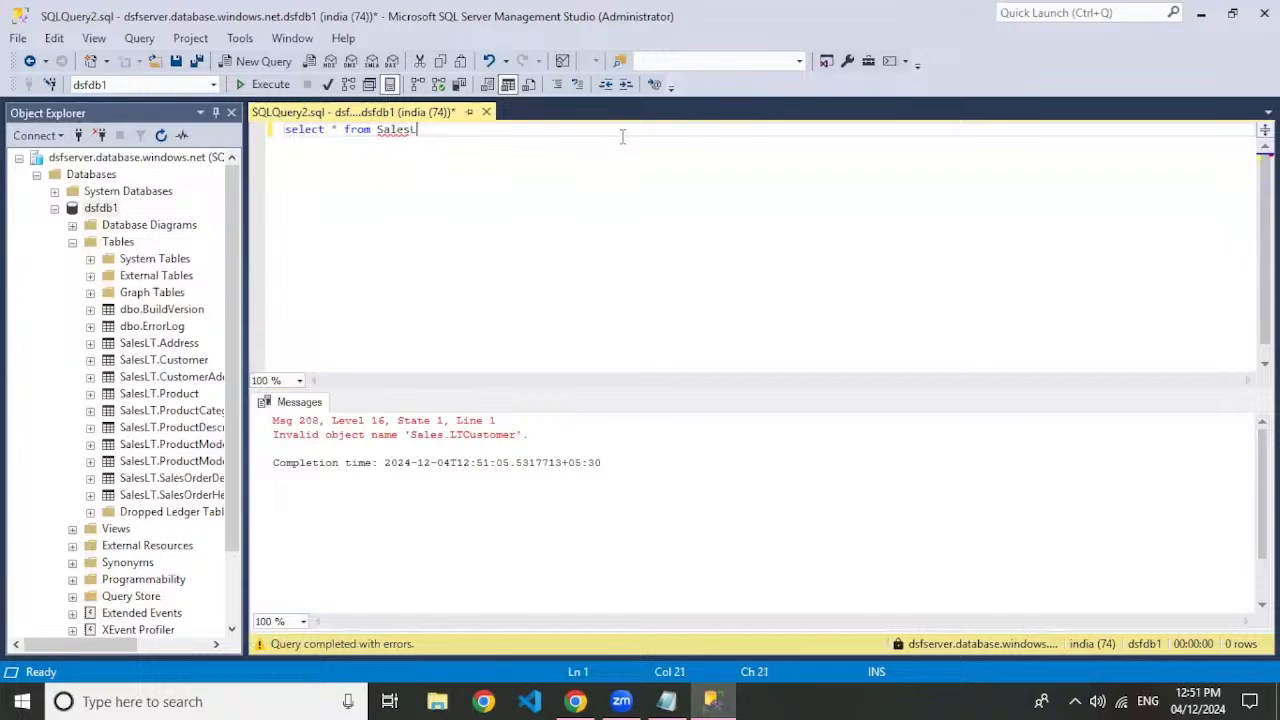
type("T.")
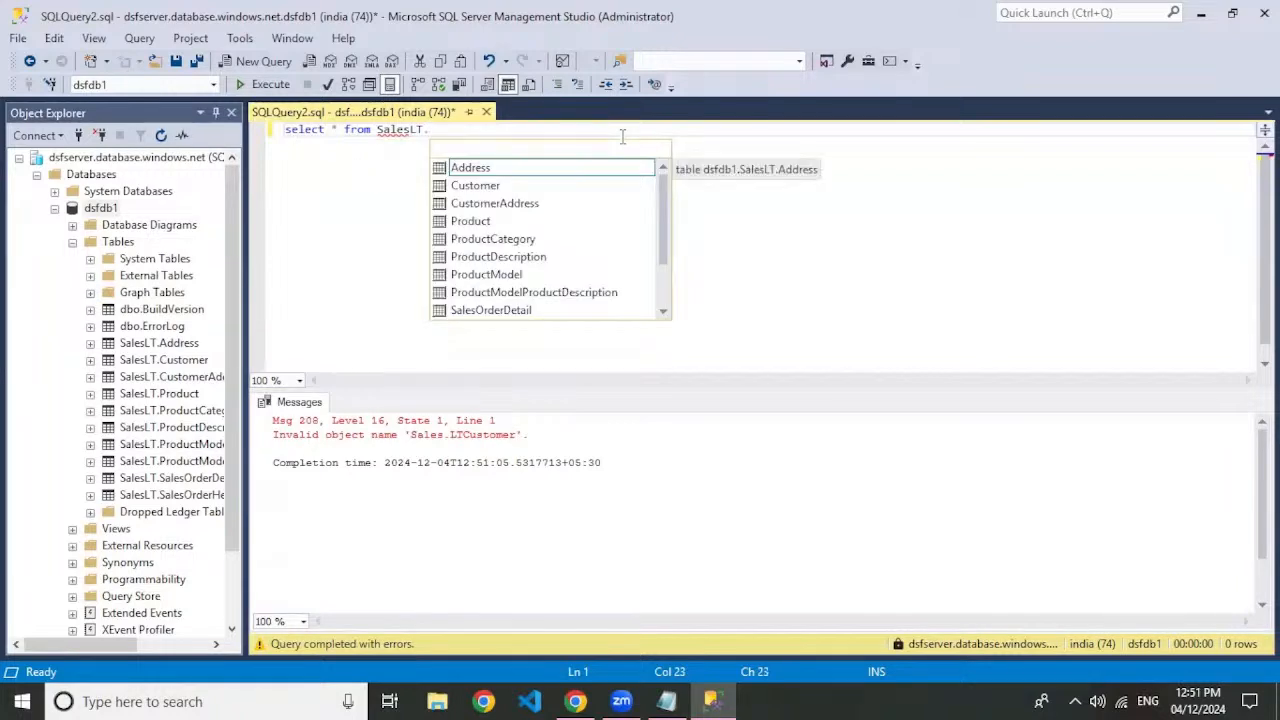
double_click(594, 169)
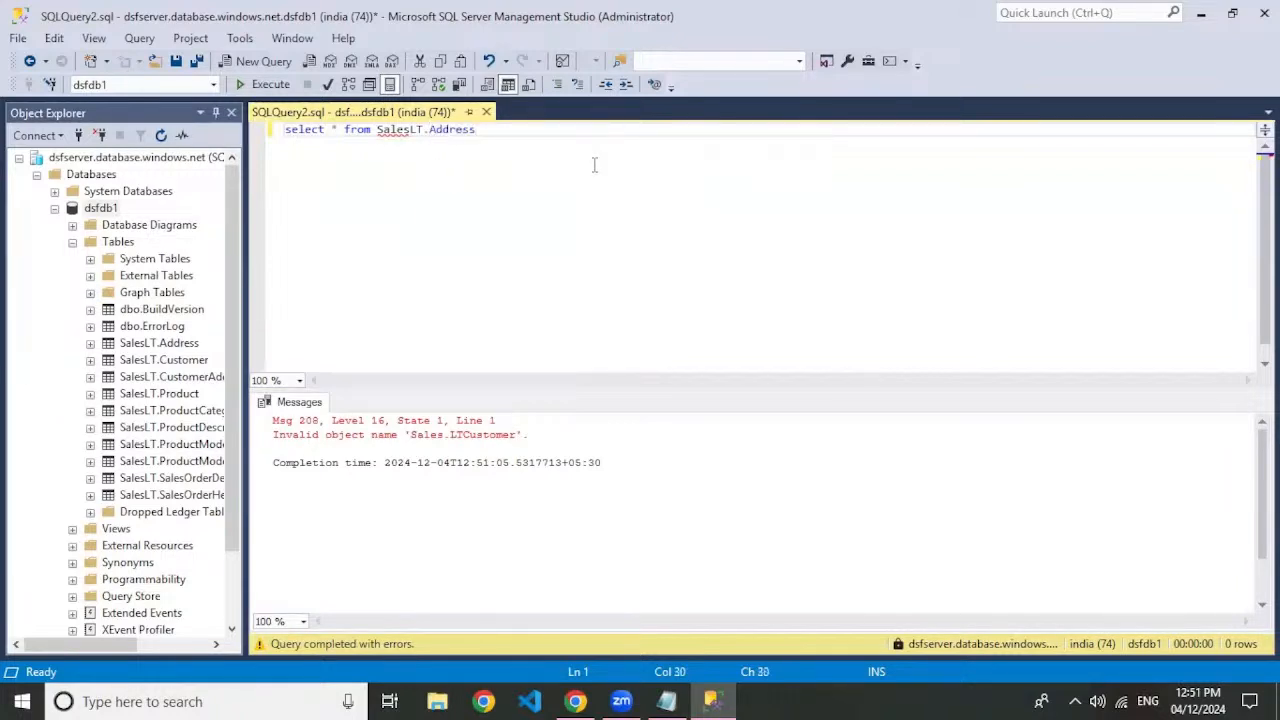
left_click(257, 85)
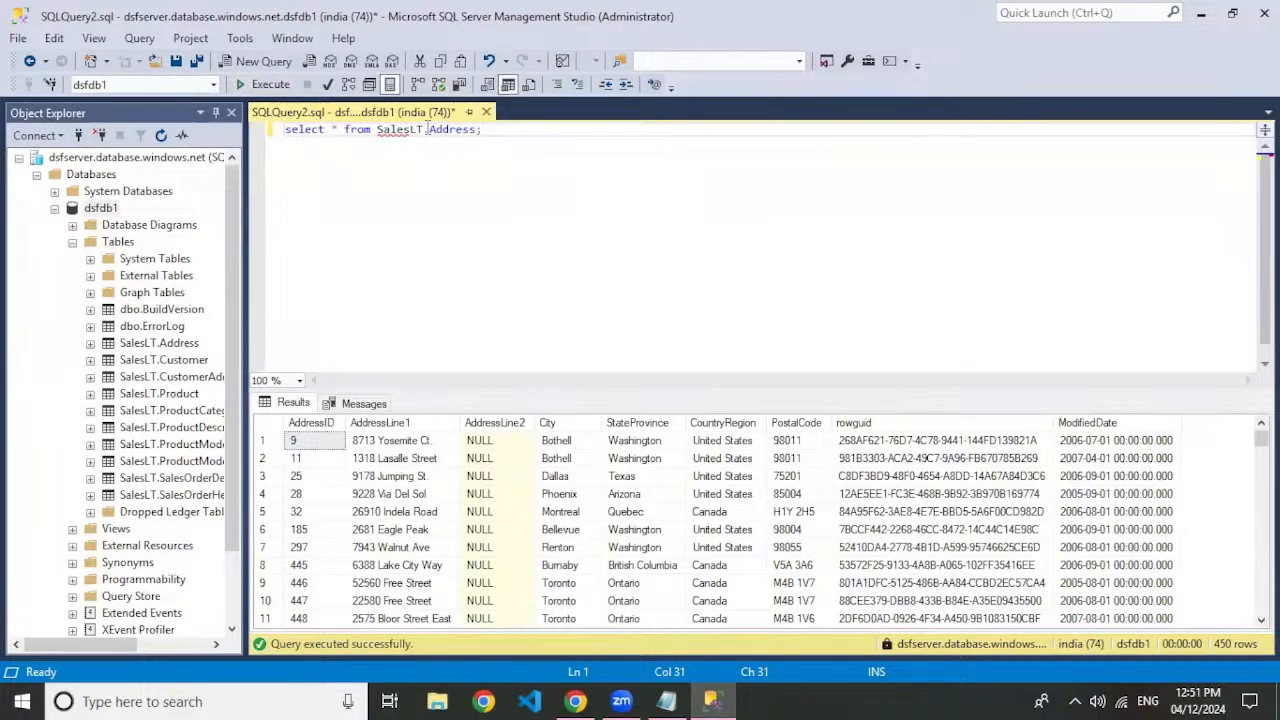
Try the misspelled tables SalesLT.Cusotmer and SalesLT.Adress, running each query
key("shift+End")
key("Delete")
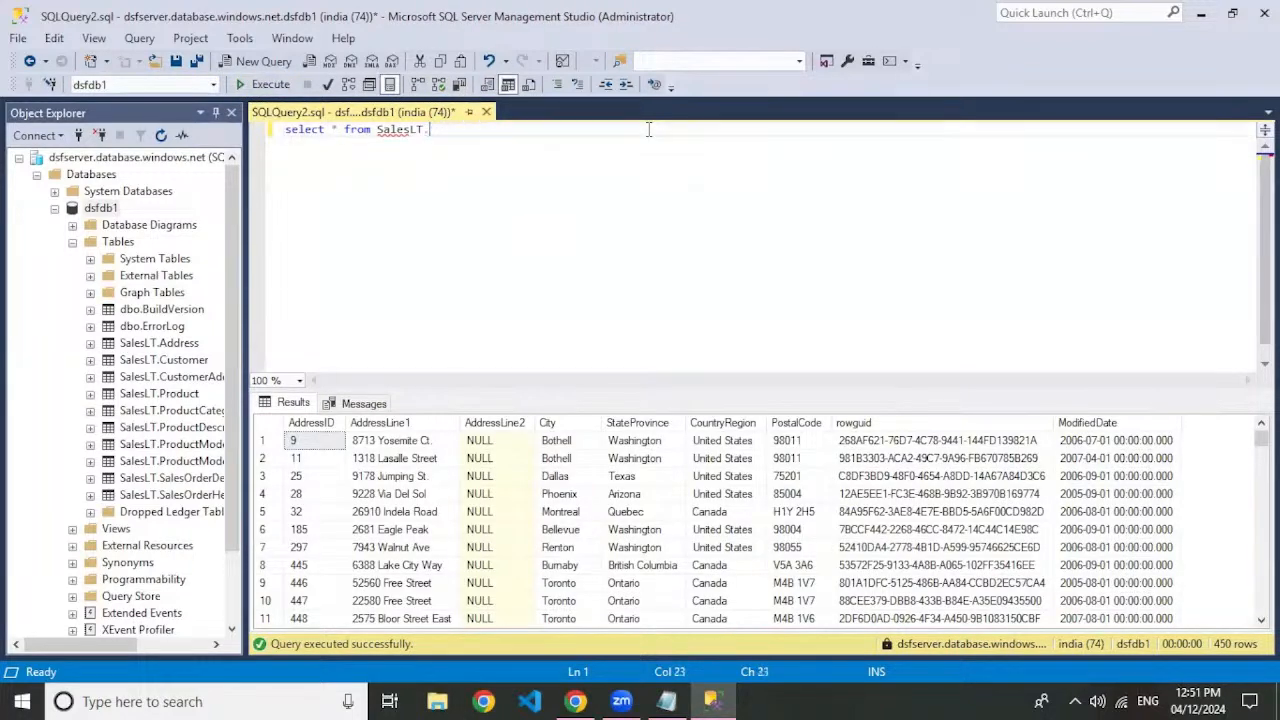
type("C")
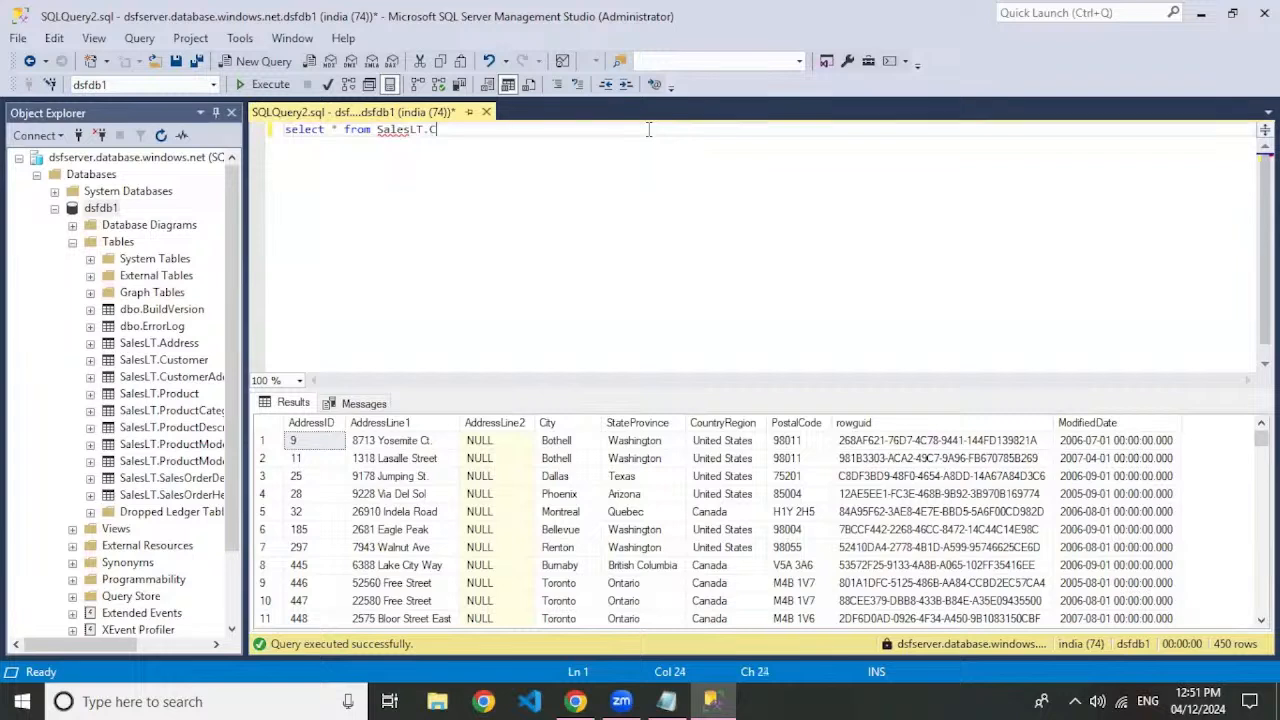
type("usotmer;")
left_click(268, 85)
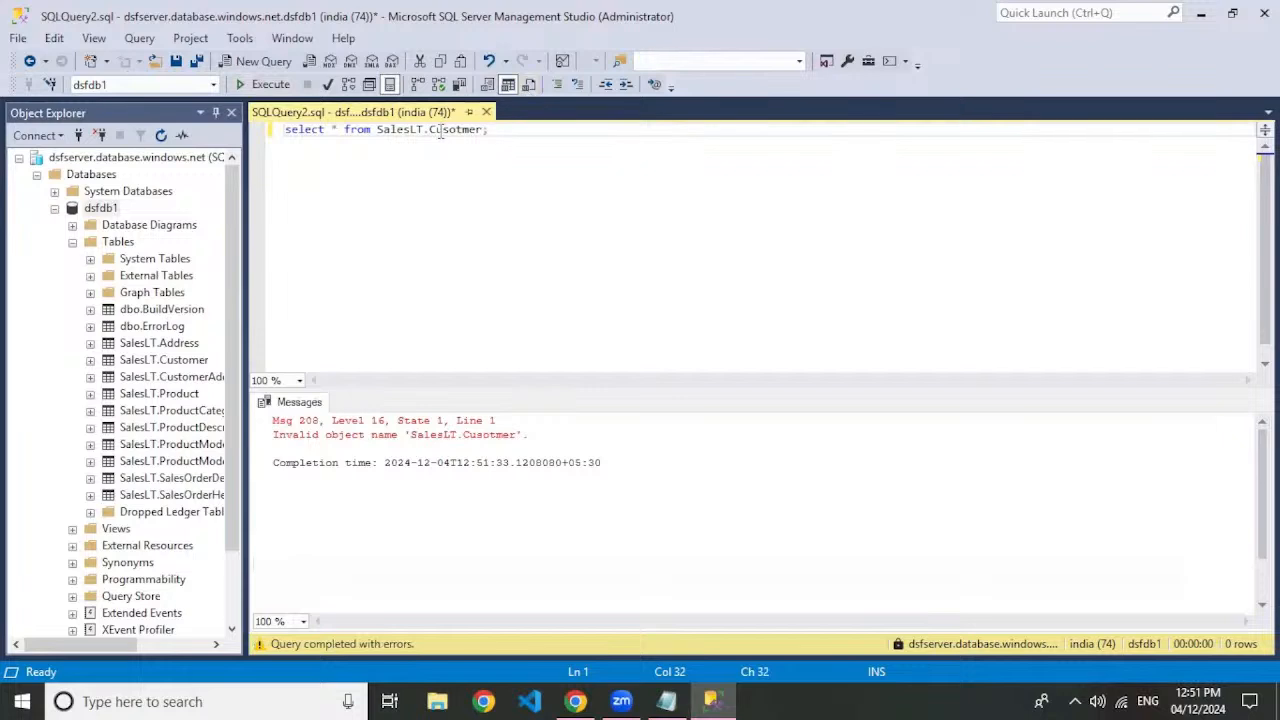
left_click_drag(436, 130, 631, 118)
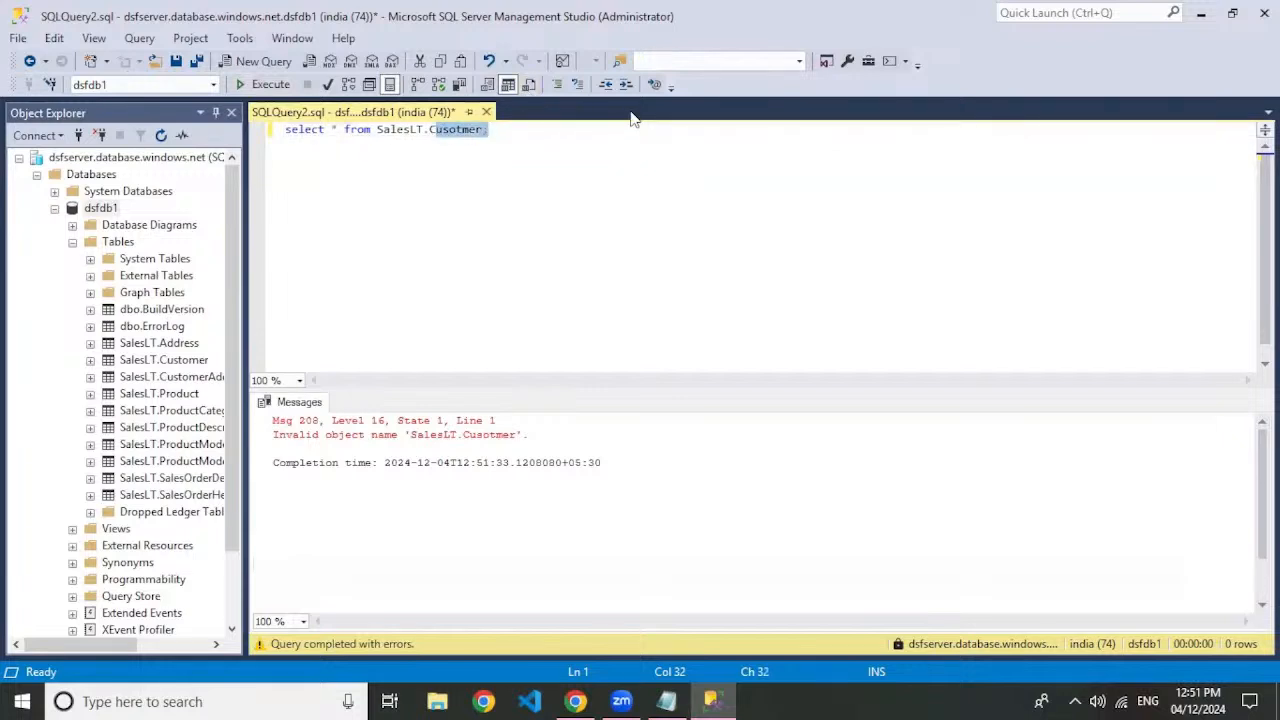
key("BackSpace")
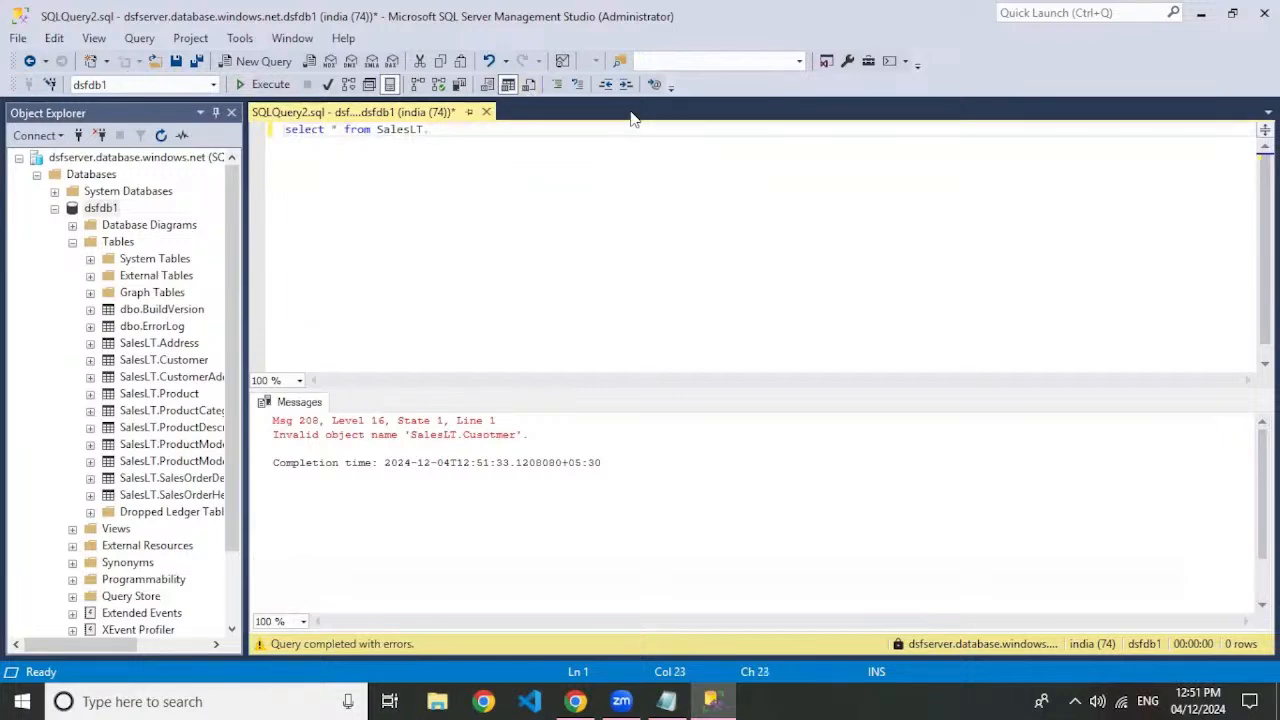
type("Adress")
left_click(243, 86)
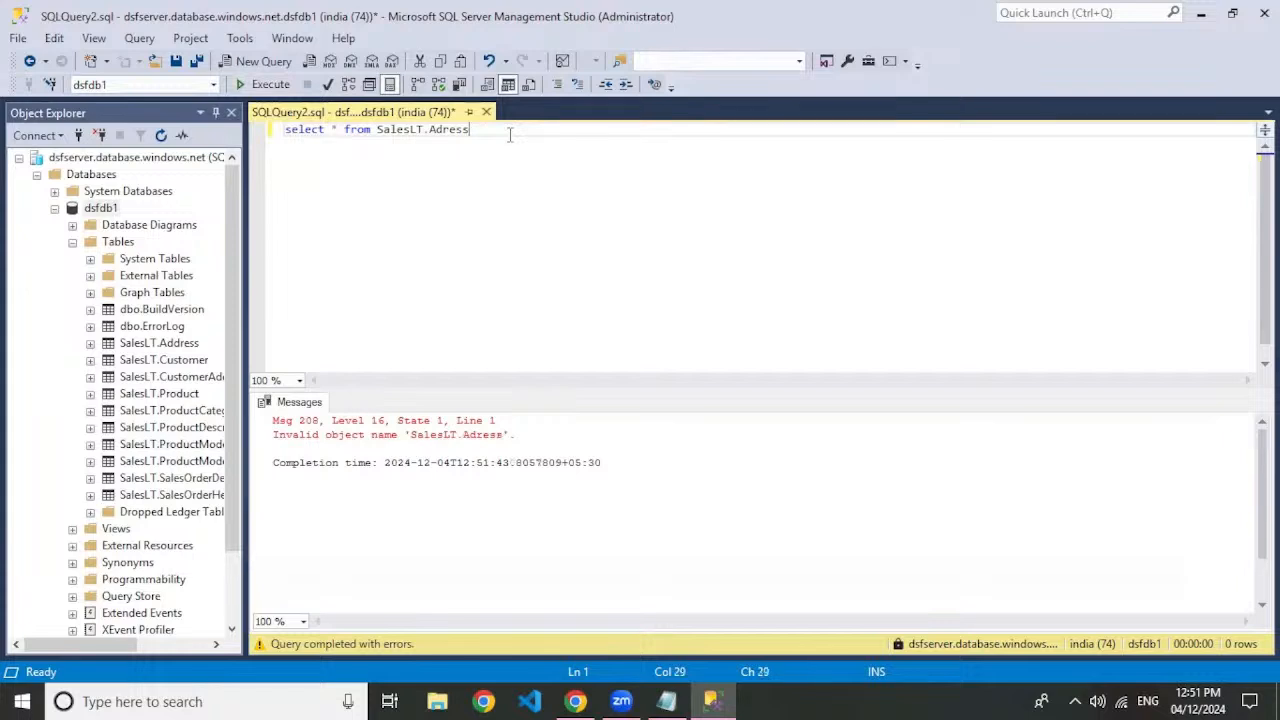
Change the table name to SalesLT.CustomerAddress using autocomplete
key("BackSpace")
key("BackSpace")
key("BackSpace")
key("BackSpace")
key("BackSpace")
key("BackSpace")
type("a")
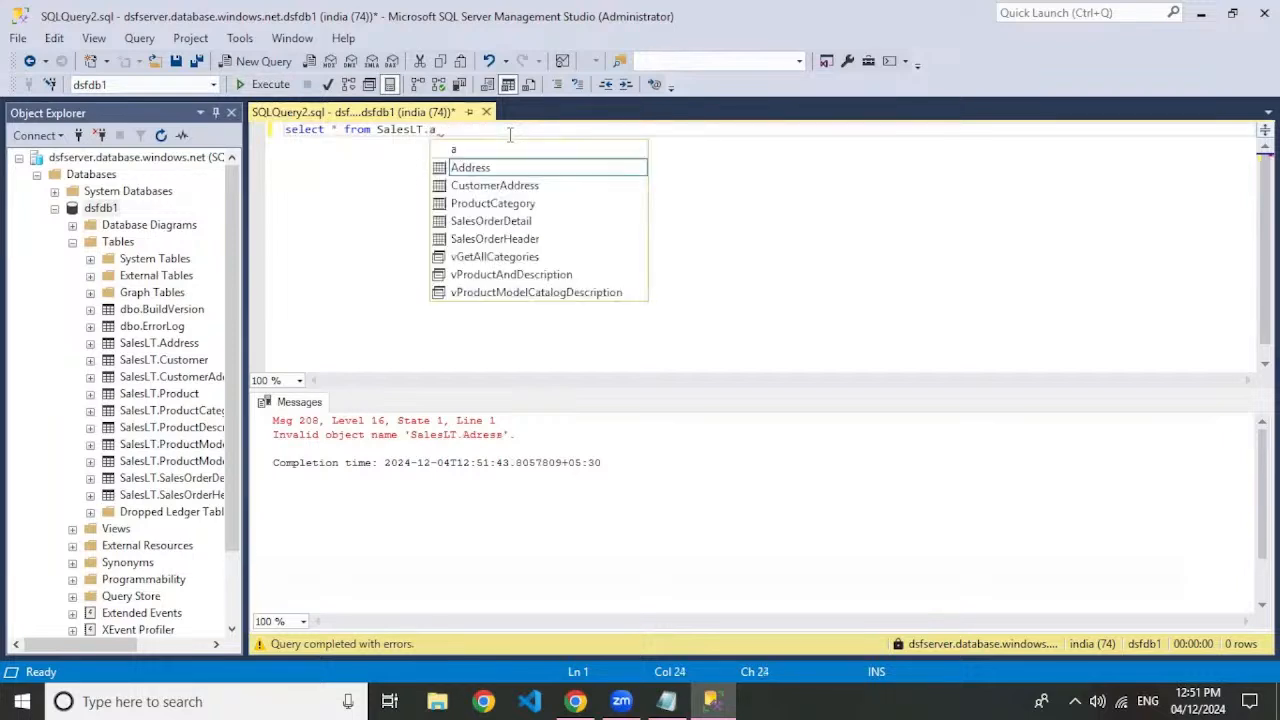
double_click(516, 189)
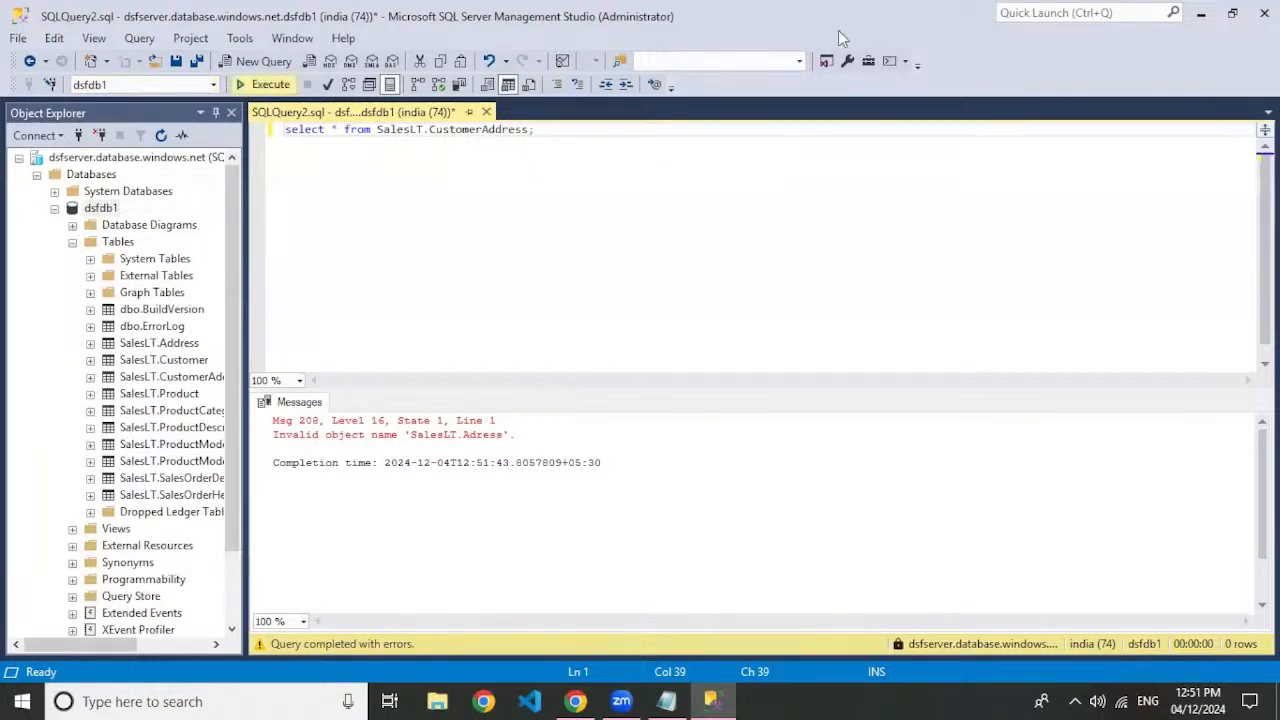
Run the CustomerAddress query, then switch it to SalesLT.Address and rerun, showing 450 address rows
left_click(260, 85)
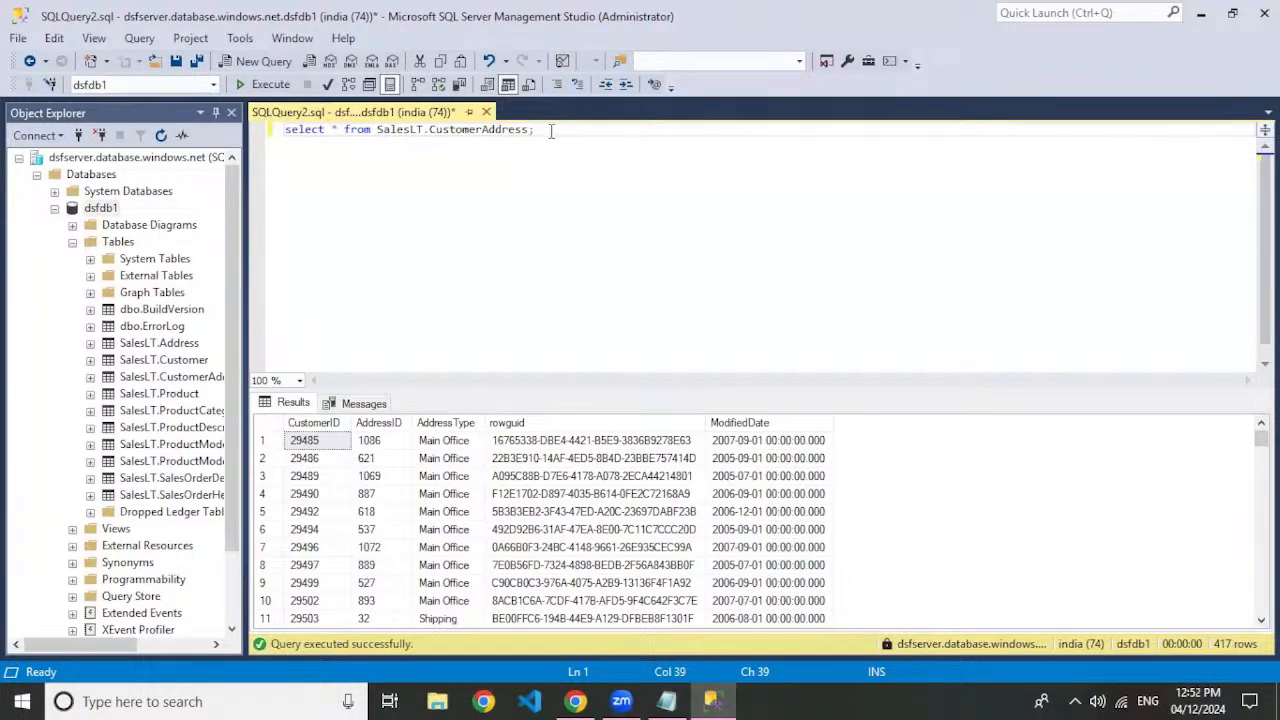
left_click_drag(550, 131, 435, 129)
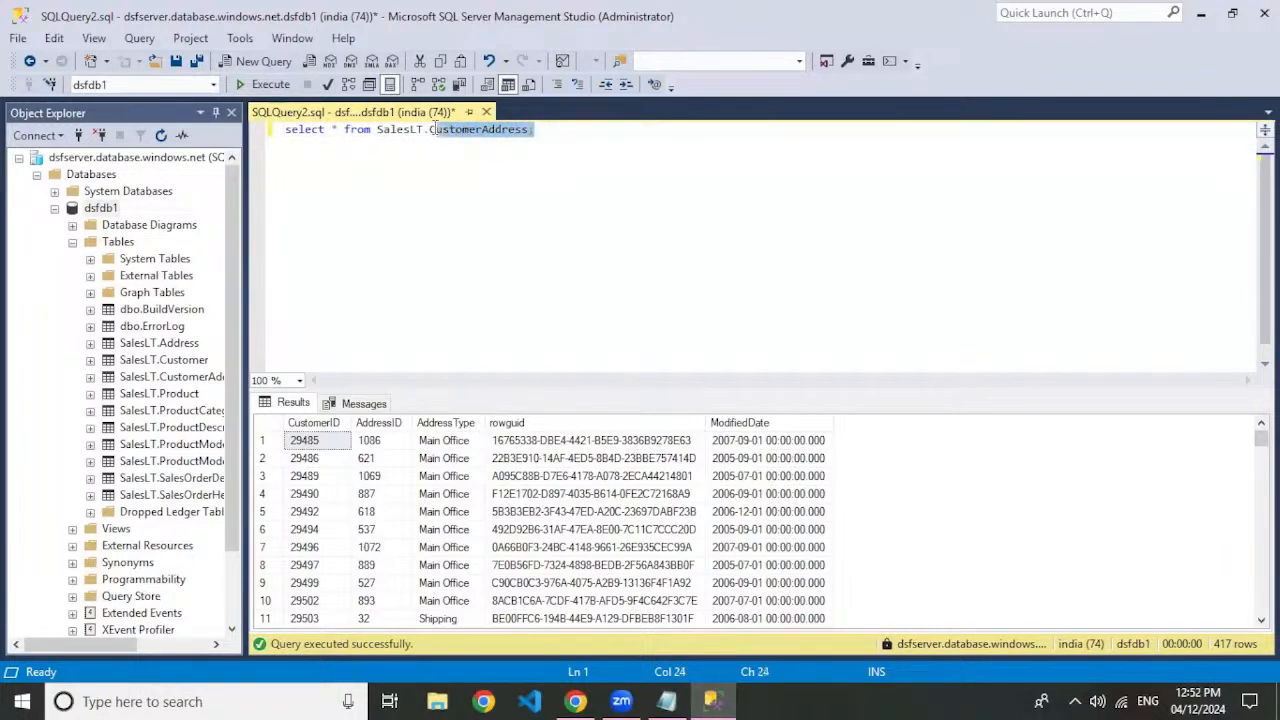
key("BackSpace")
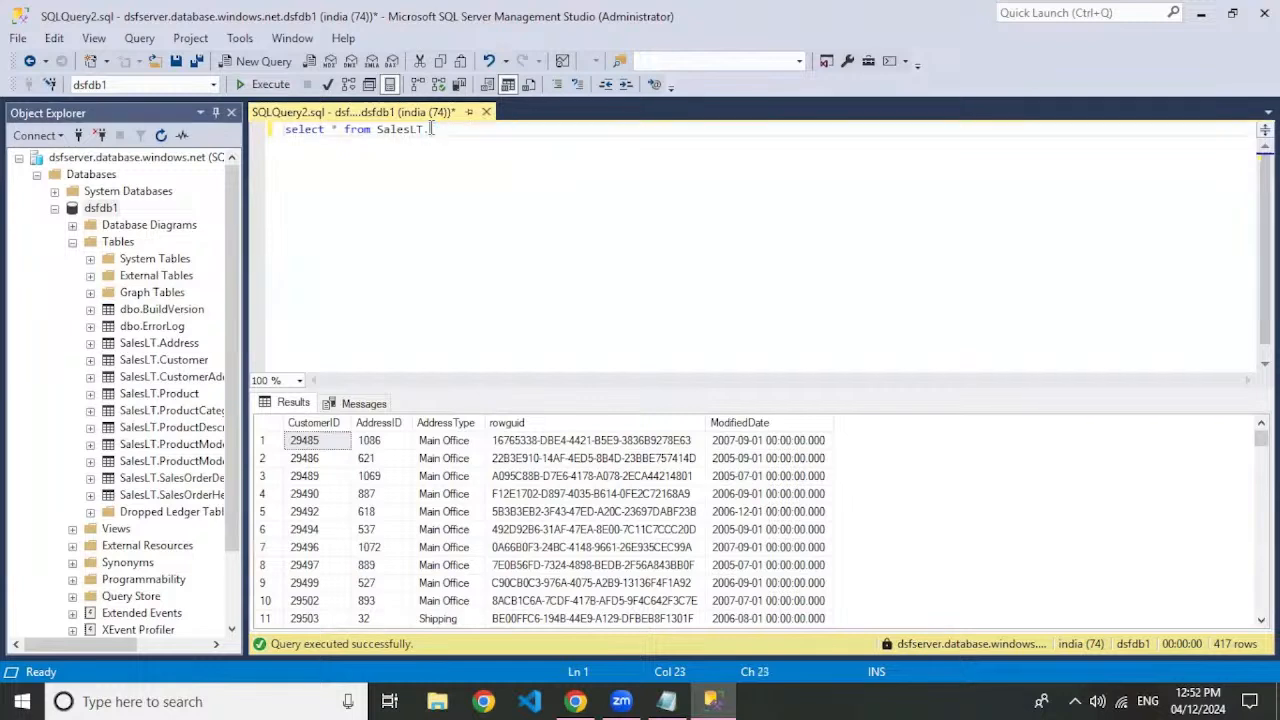
type("A")
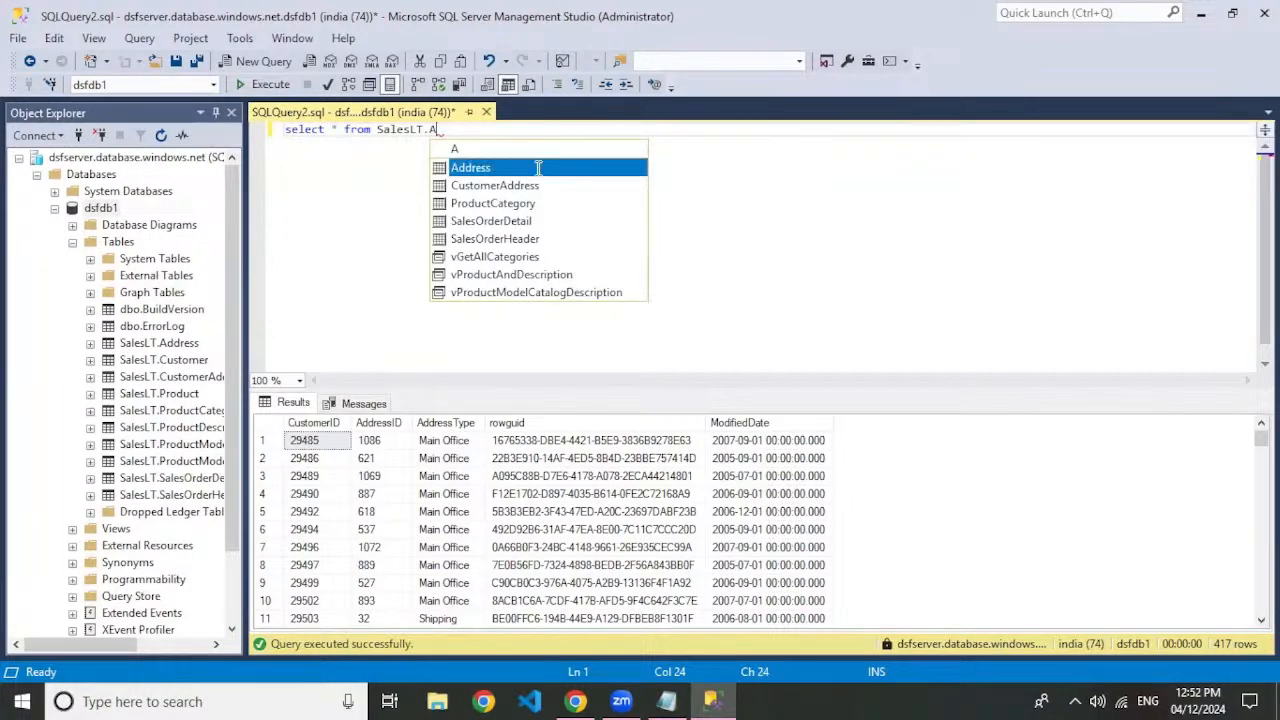
double_click(538, 168)
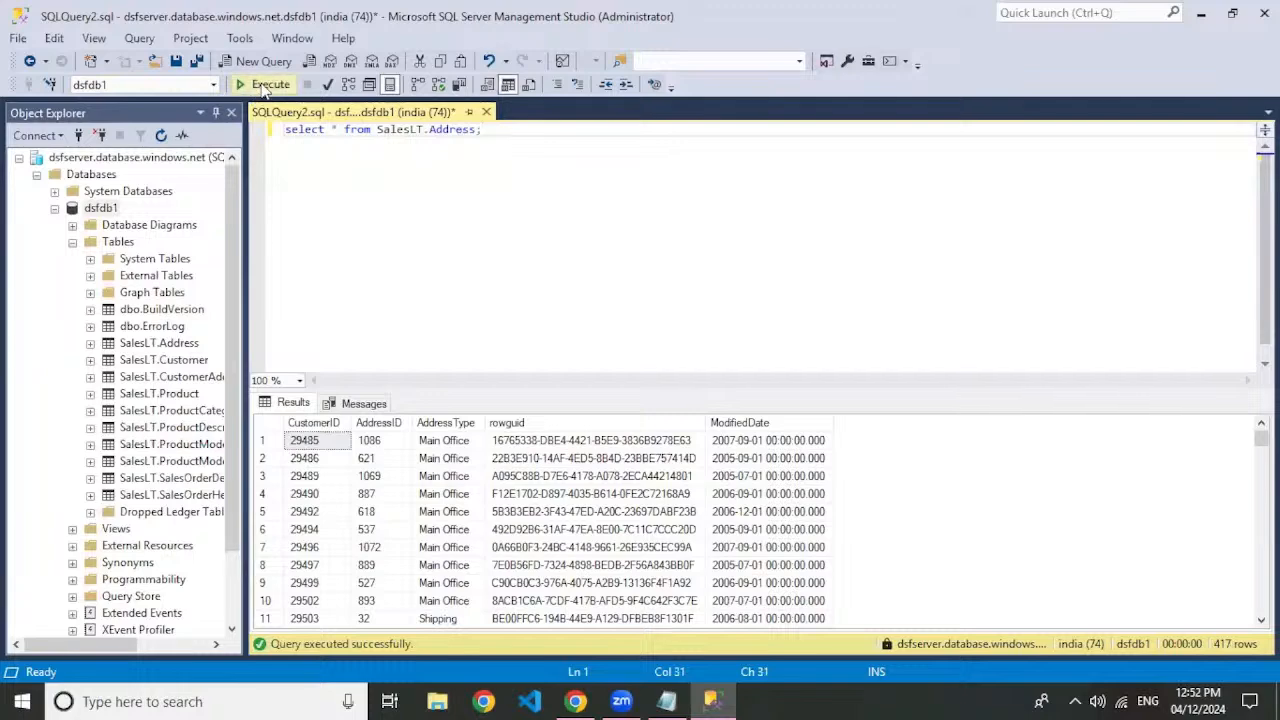
left_click(266, 86)
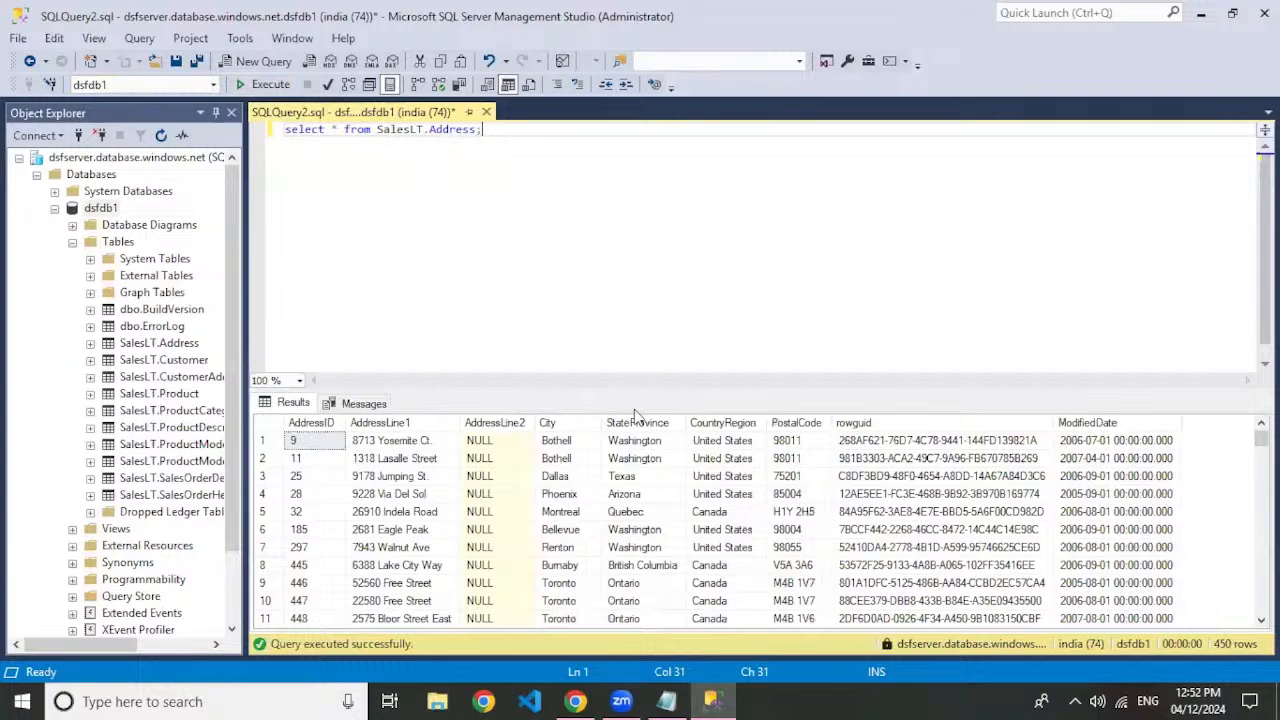
left_click(585, 480)
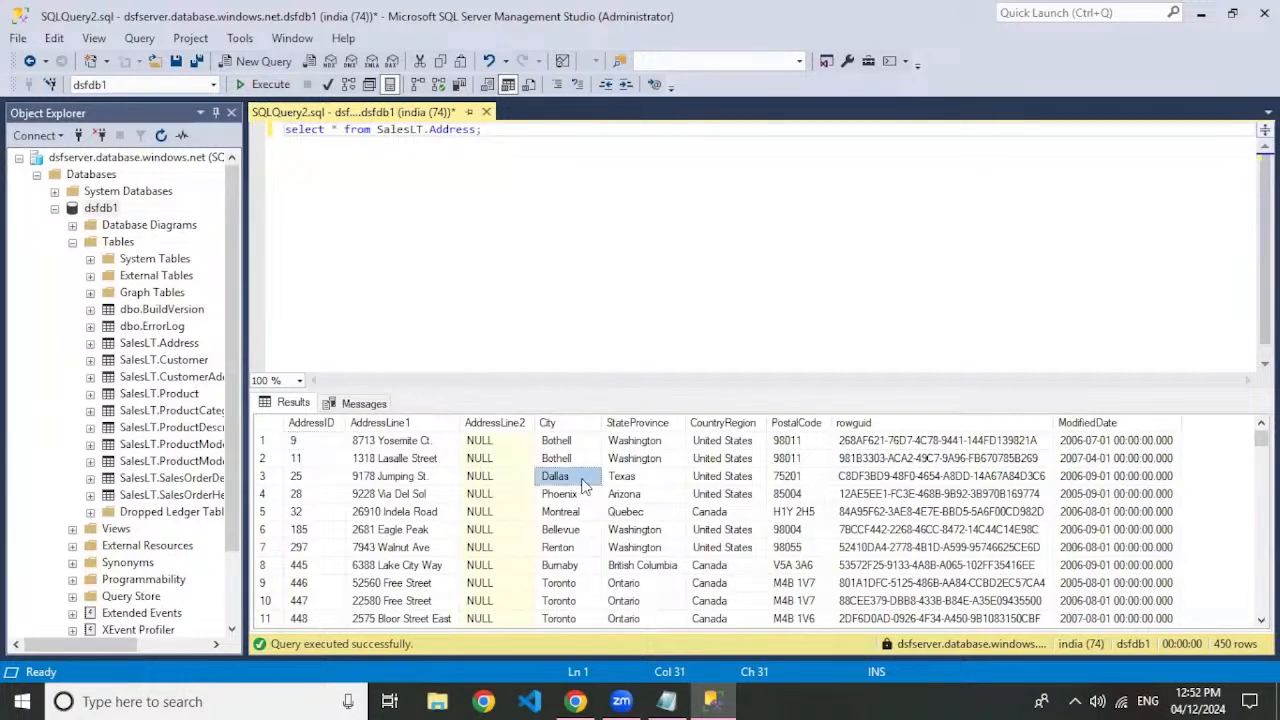
left_click(371, 128)
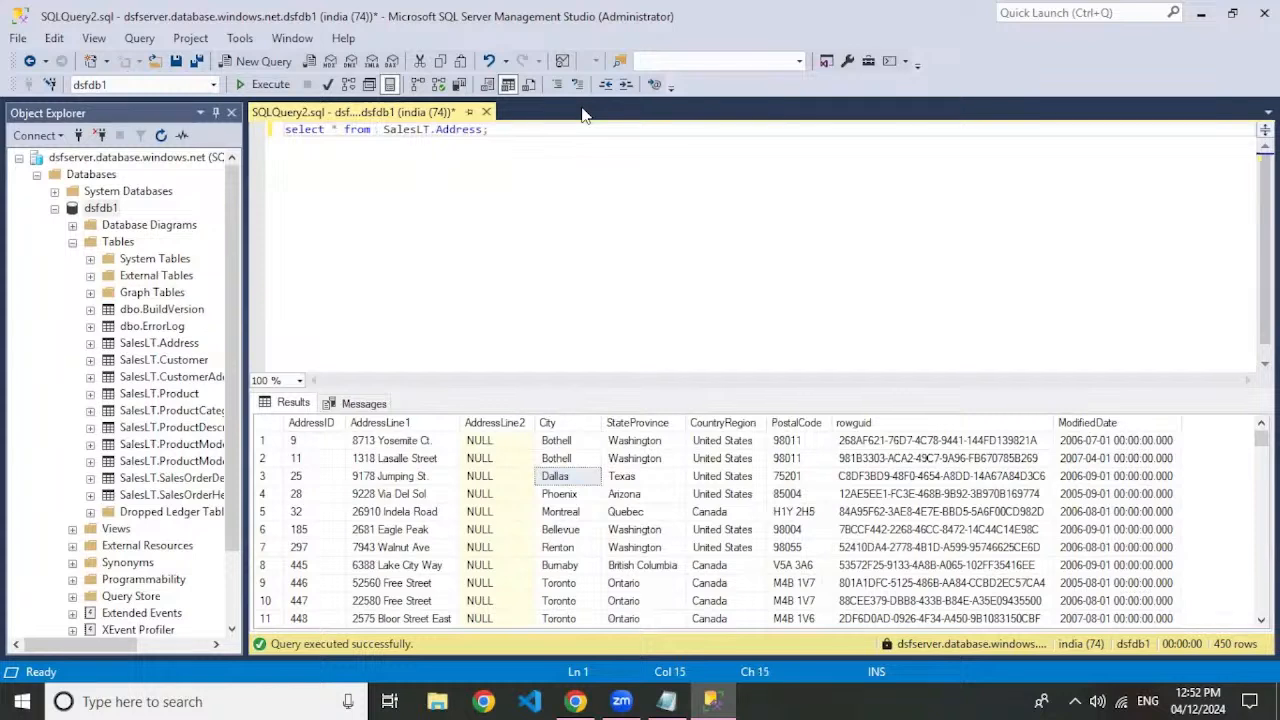
Add where City = "Dallas" to the query and run it, getting an Invalid column name error
key("BackSpace")
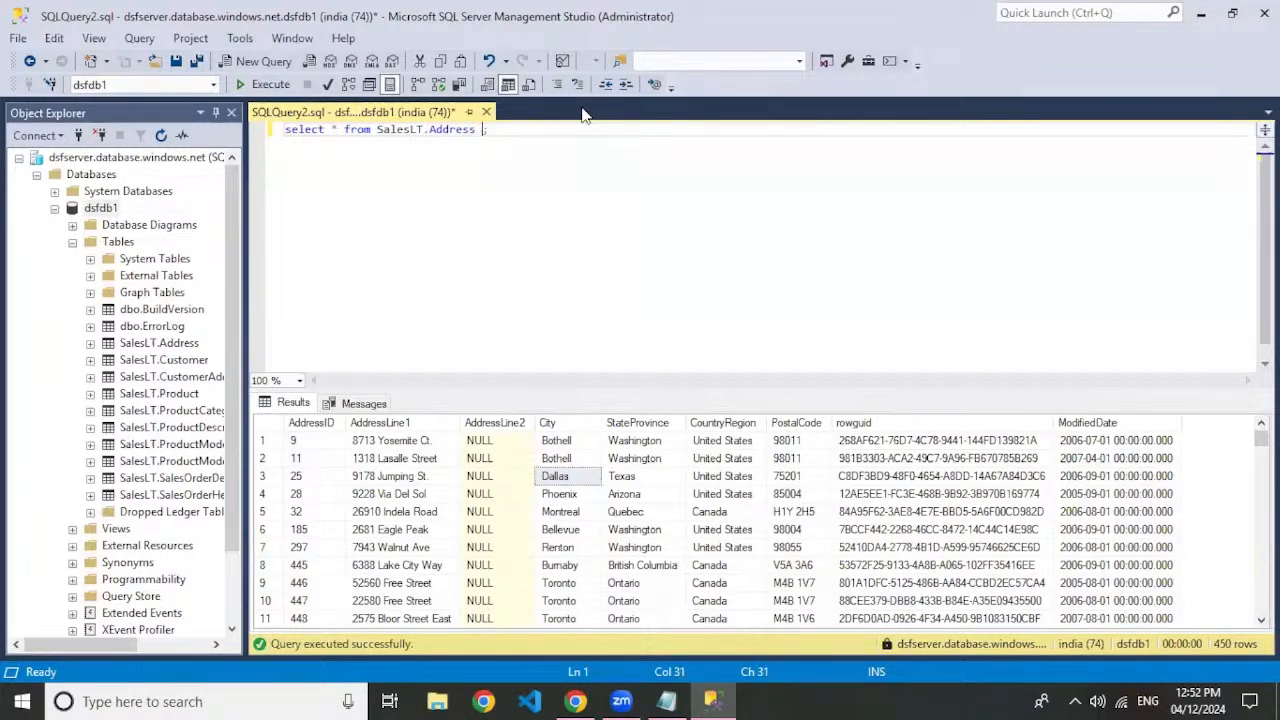
type("whewre")
type("re")
type(" City")
type(" = 'Dallas")
type("'")
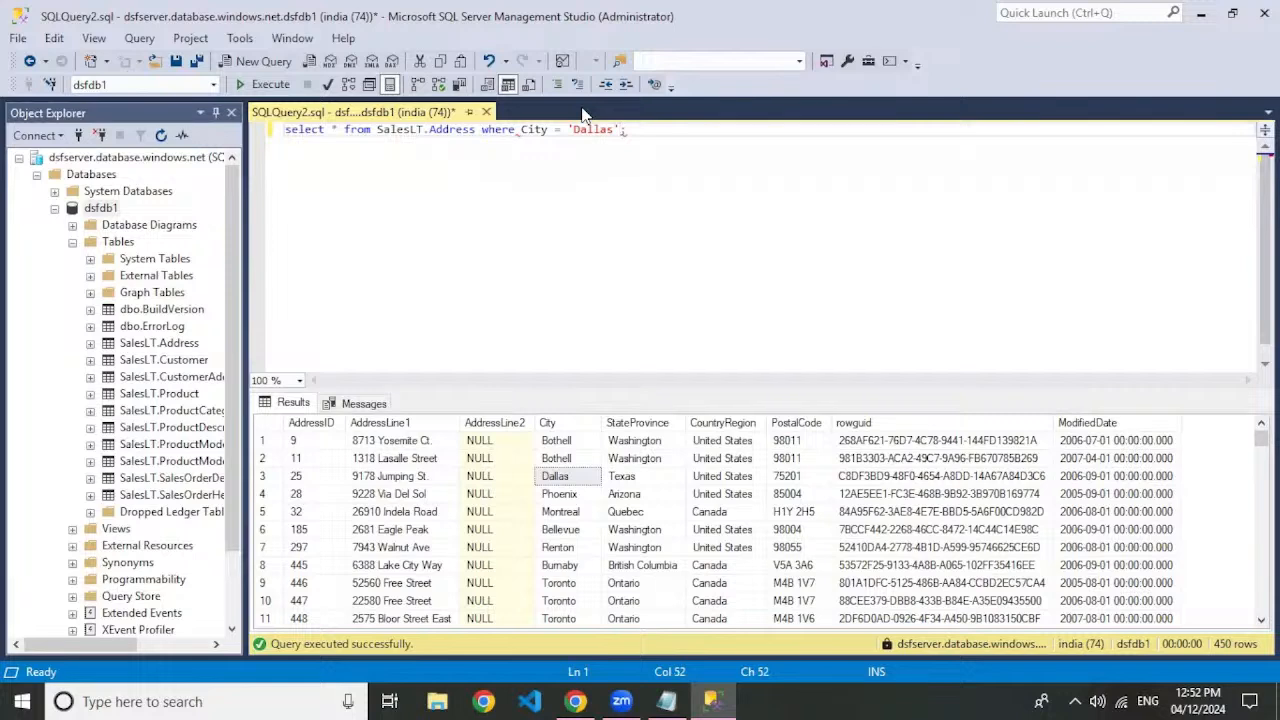
key("ctrl+BackSpace")
type("\"")
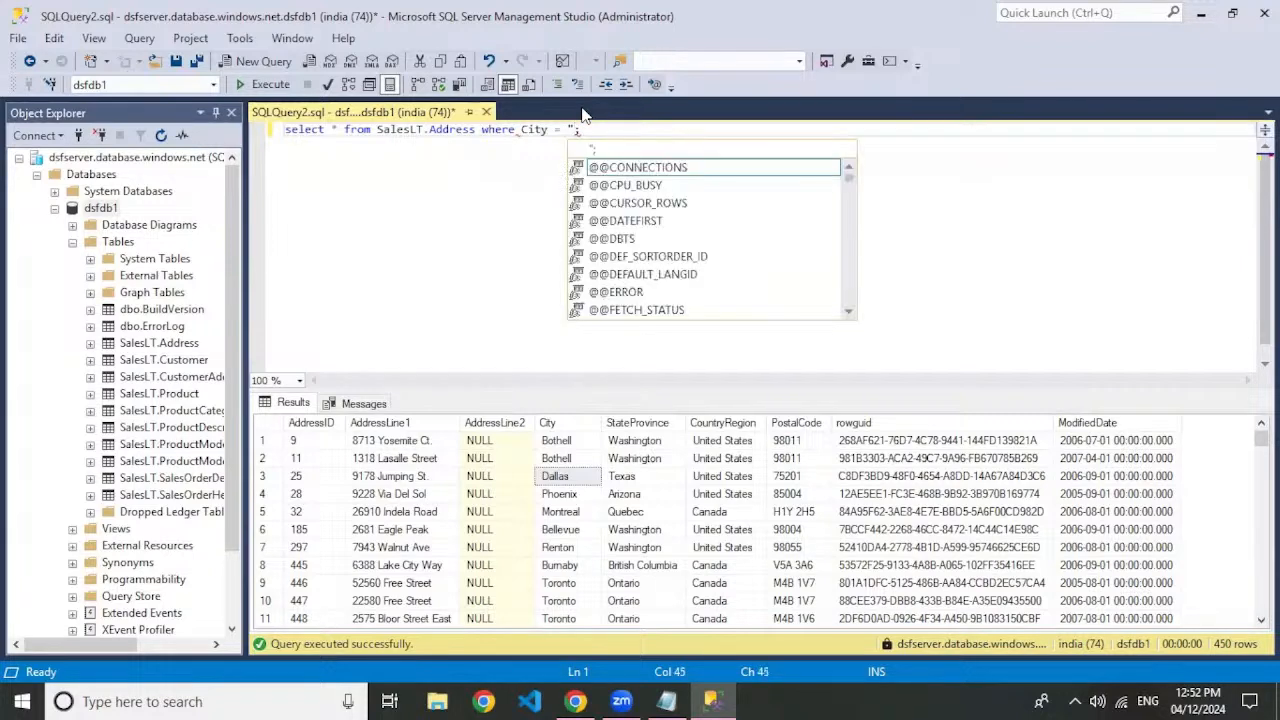
type("Dallas")
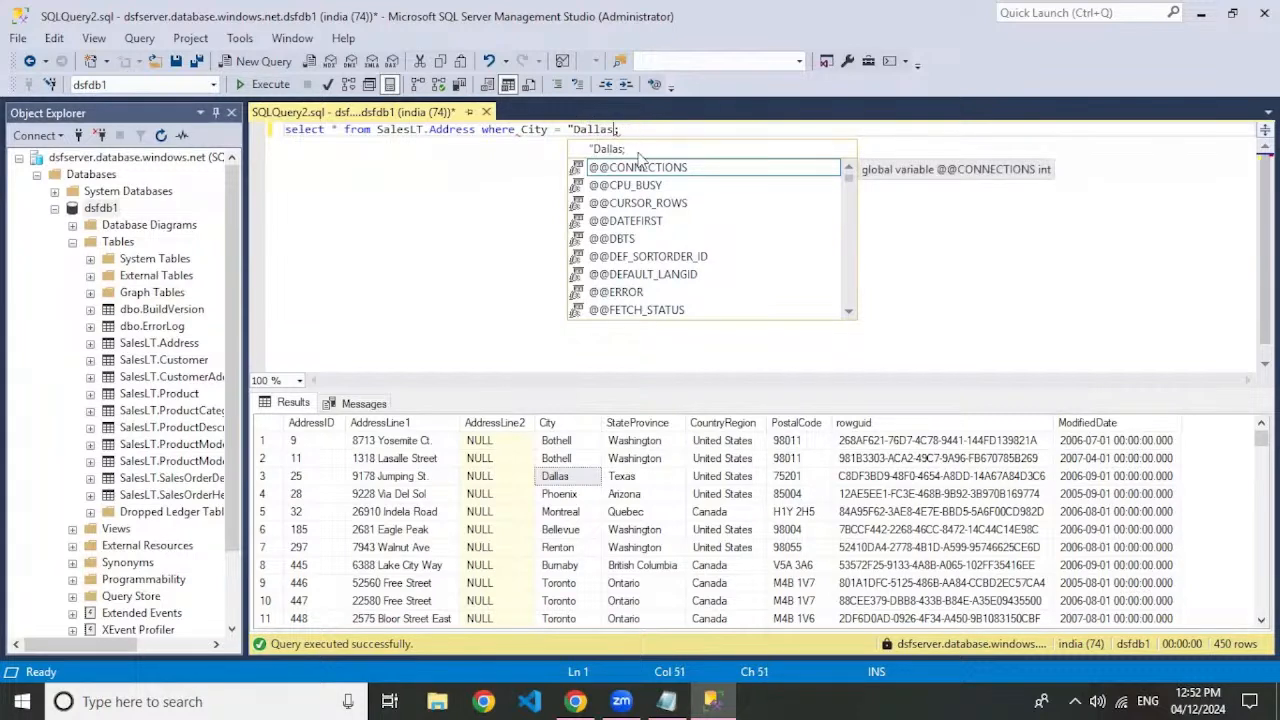
type("\"")
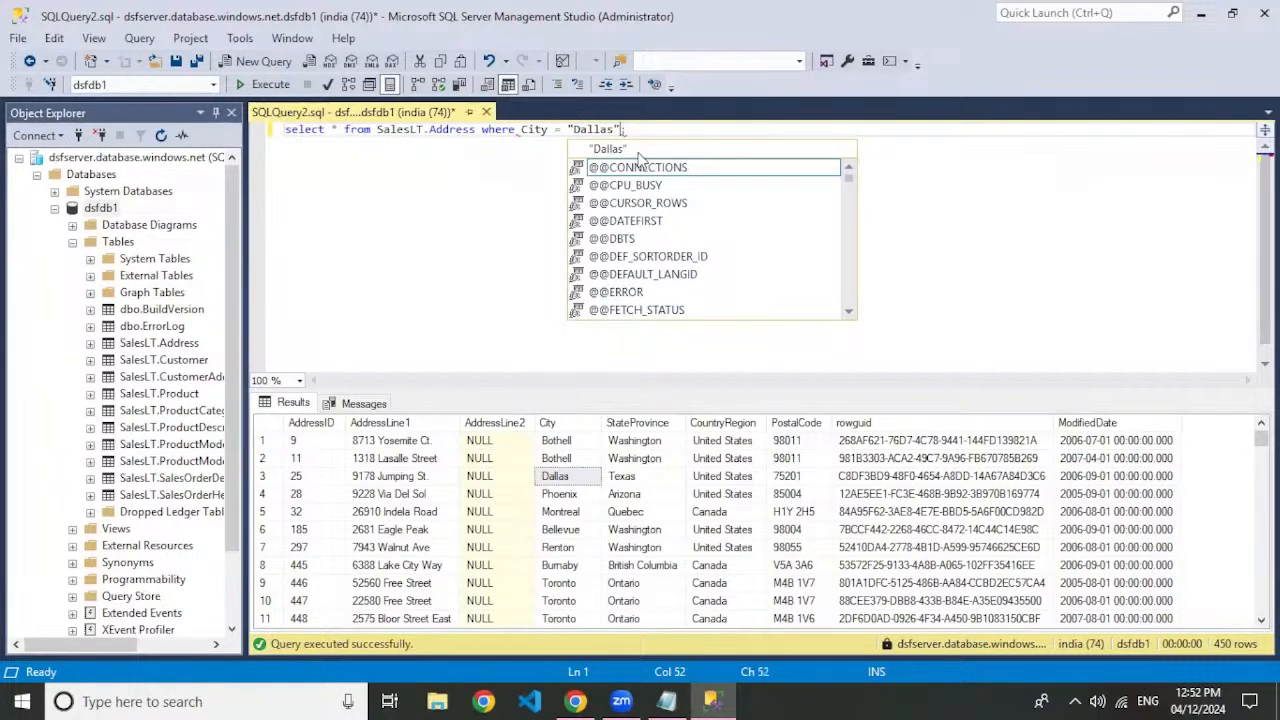
key("Escape")
left_click(521, 130)
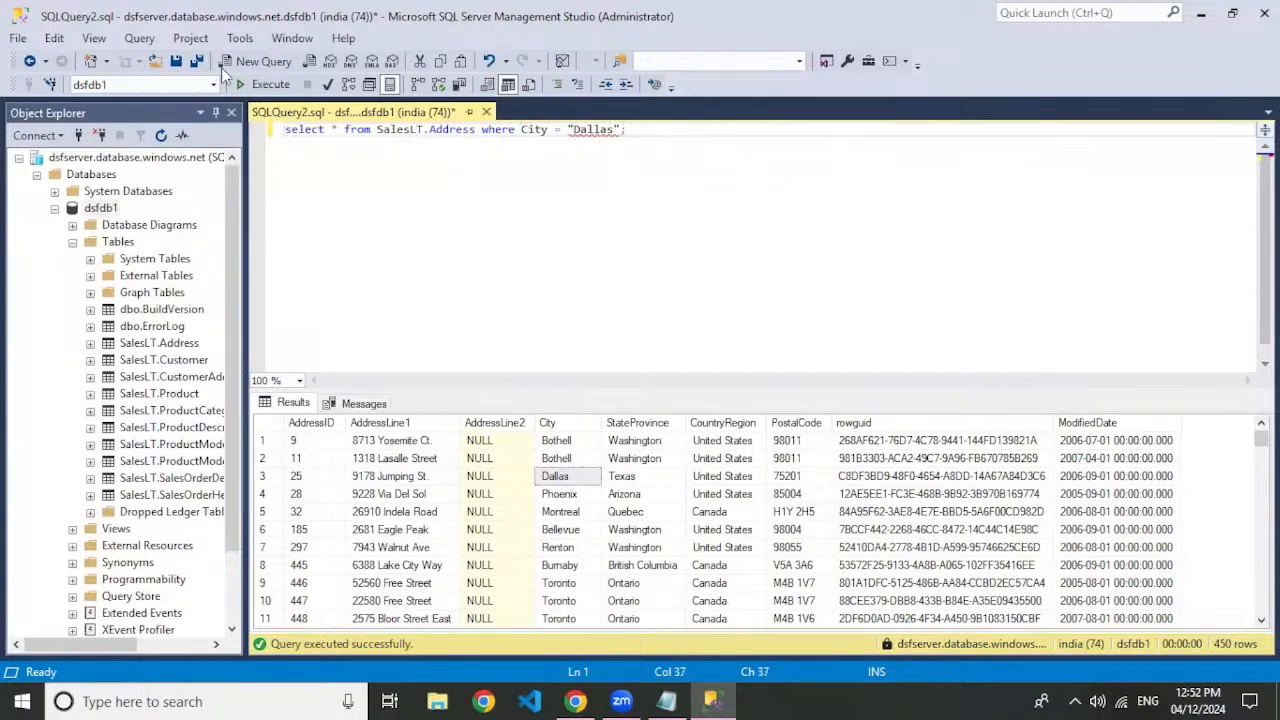
left_click(256, 86)
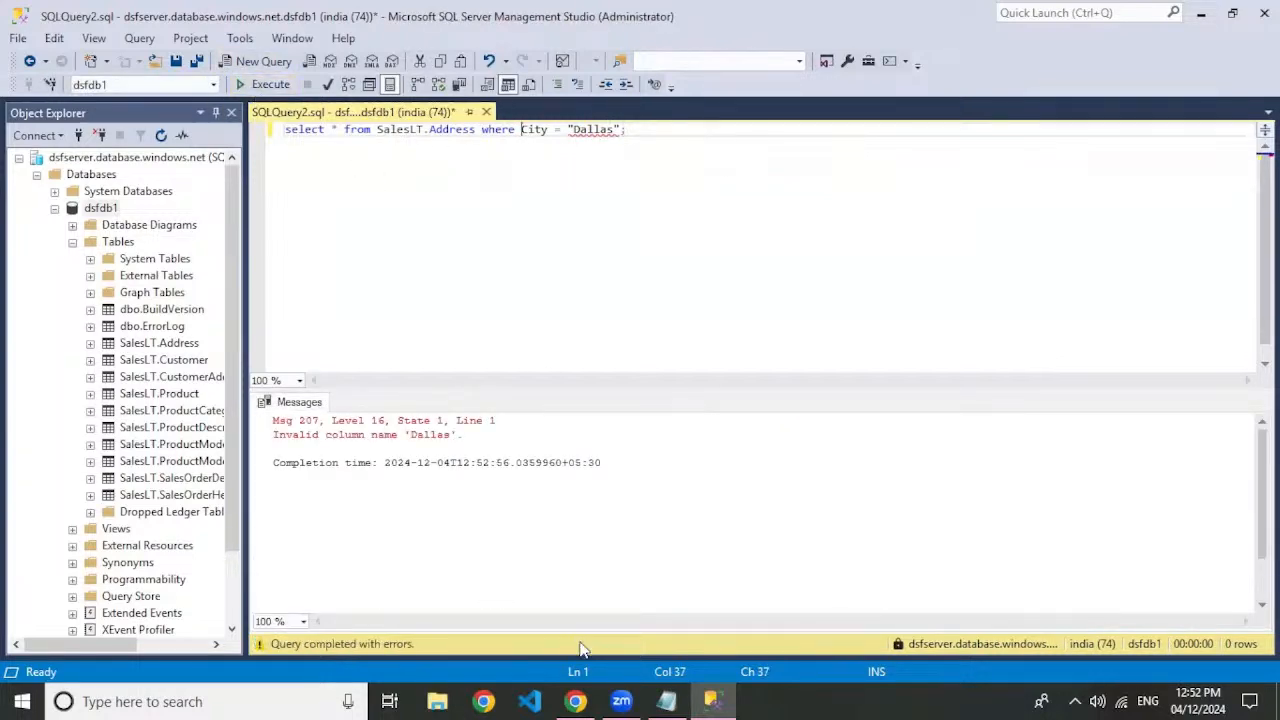
Check the W3Schools SQL WHERE page in Chrome, then select the double-quoted "Dallas" in SSMS
left_click(575, 701)
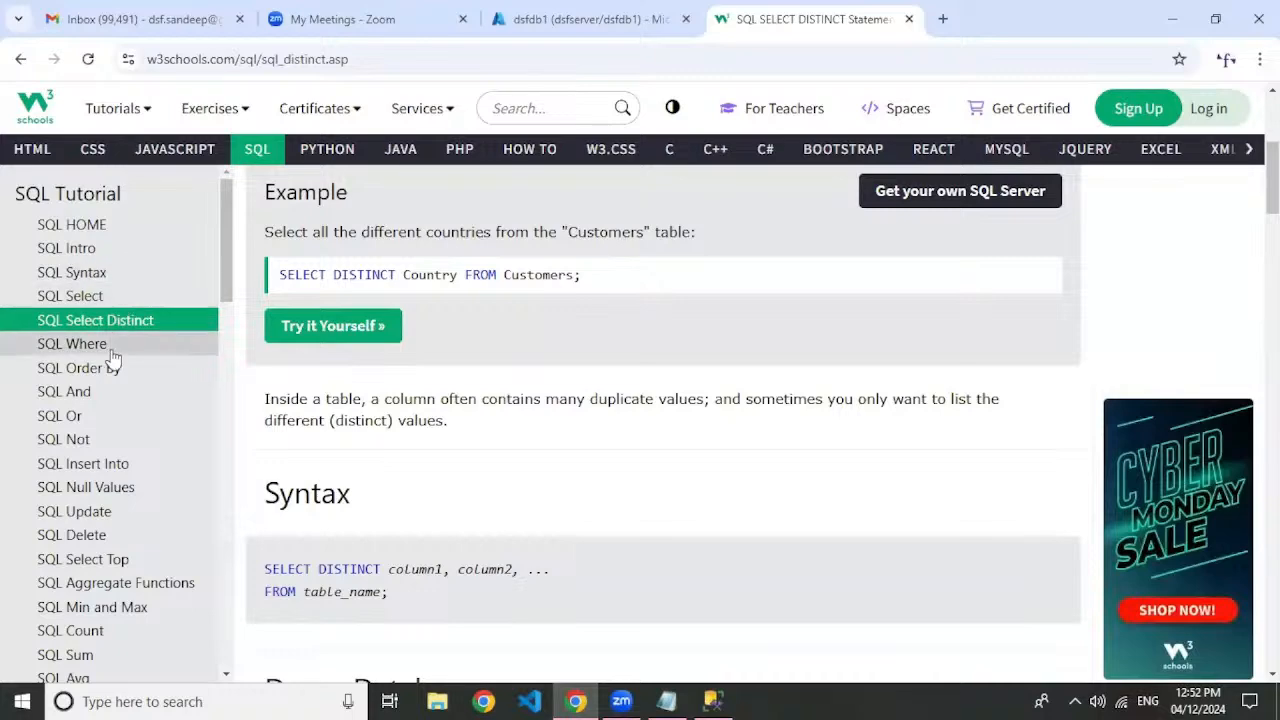
left_click(118, 343)
scroll(707, 447, "down", 2)
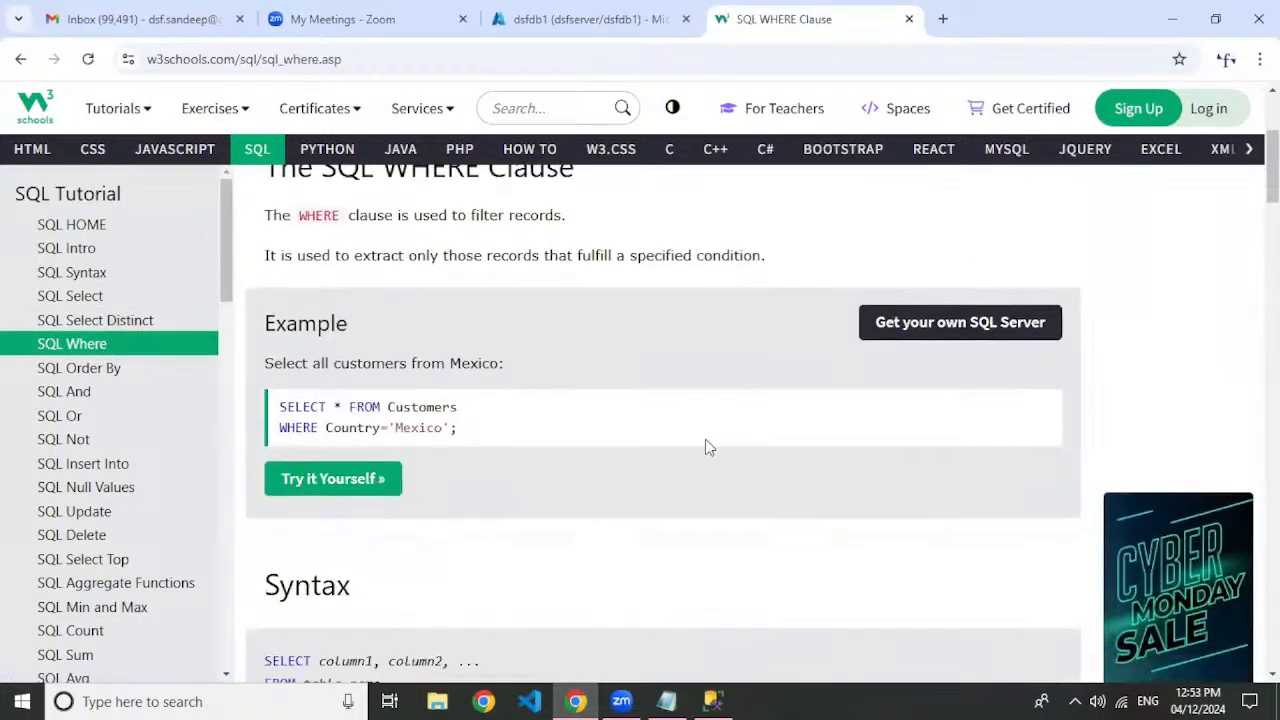
left_click(712, 701)
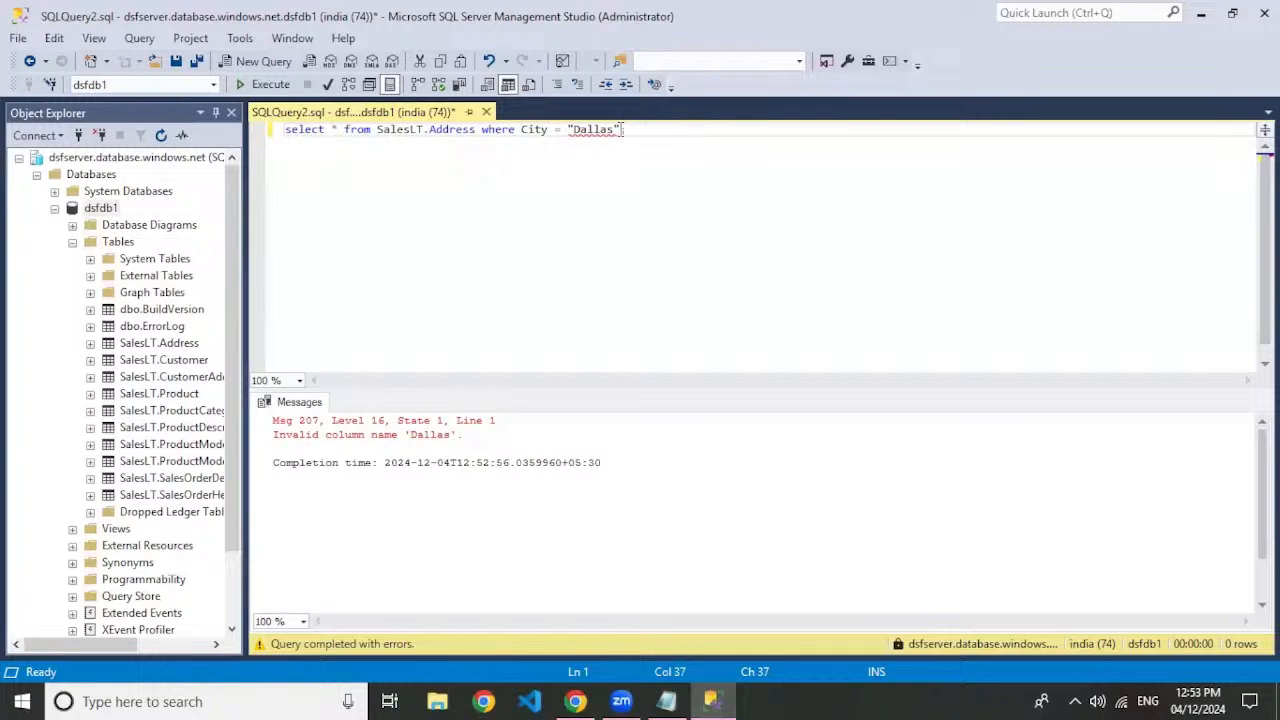
left_click_drag(621, 129, 574, 129)
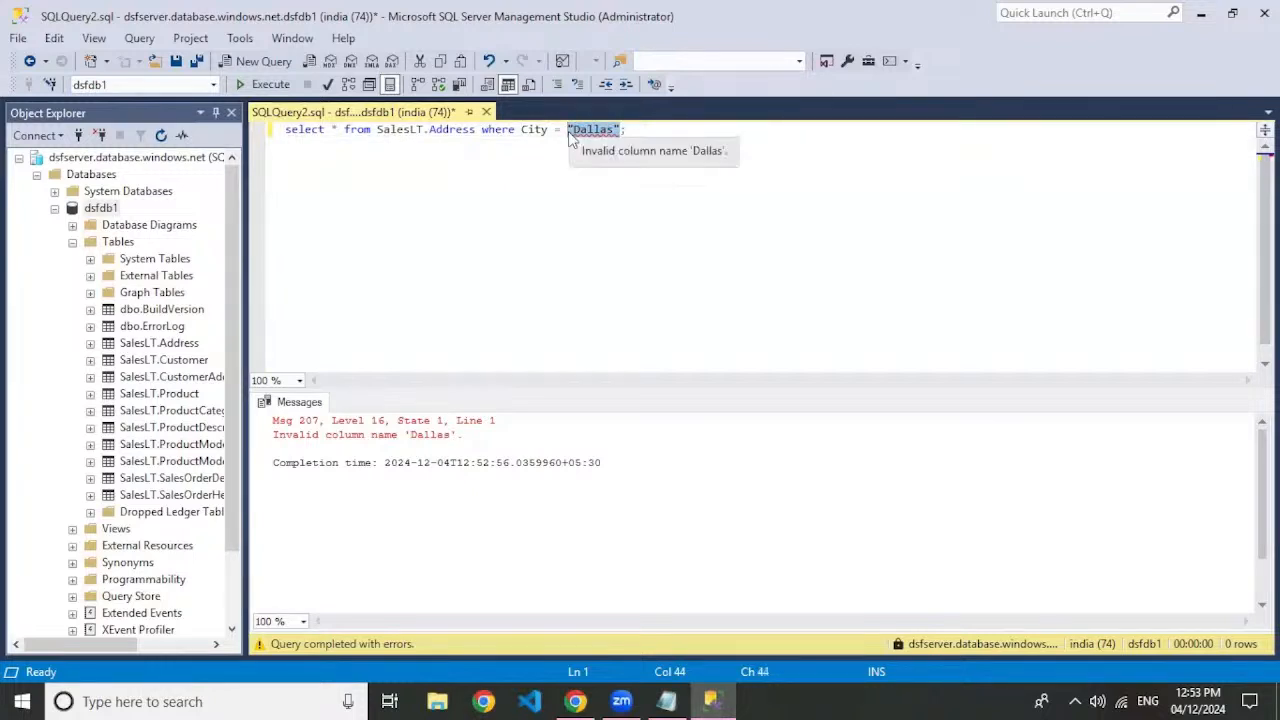
Change the filter value to 'Dallas' in single quotes and run the query
key("BackSpace")
type("Dalla")
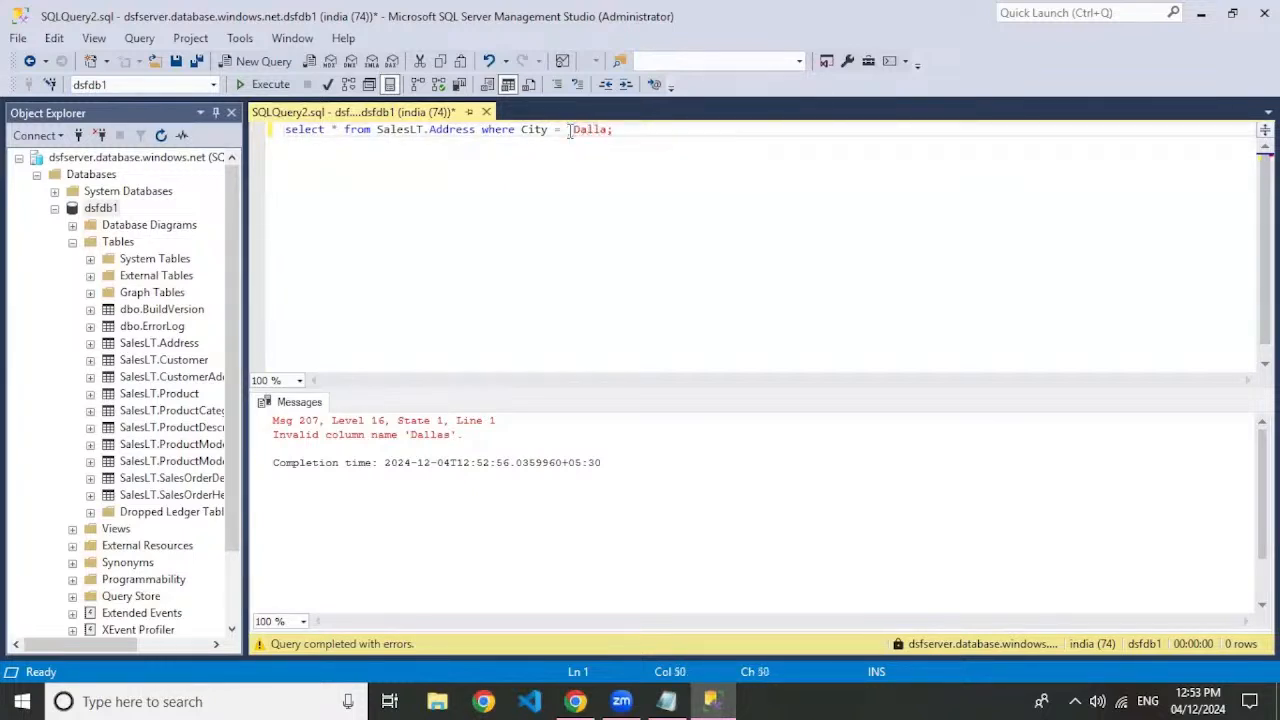
type("s'")
left_click(266, 85)
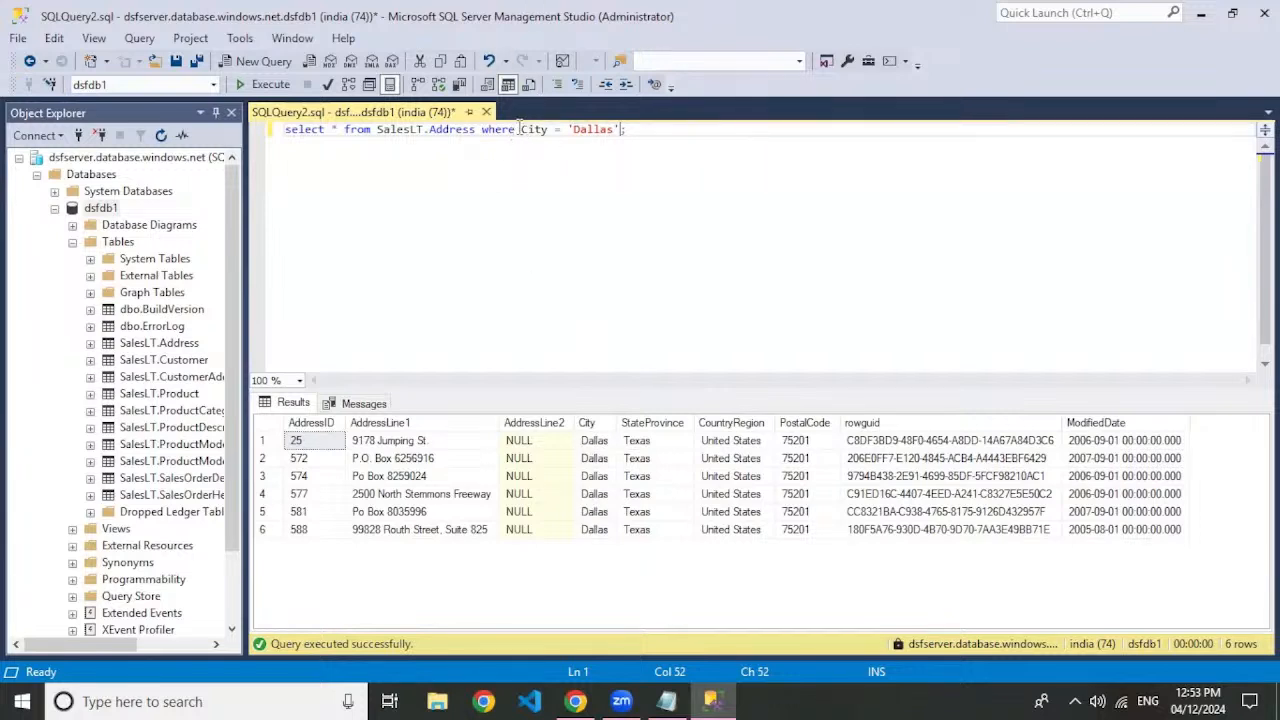
Replace the condition with AddressID=25 and run it, returning one Dallas address row
left_click_drag(517, 130, 632, 129)
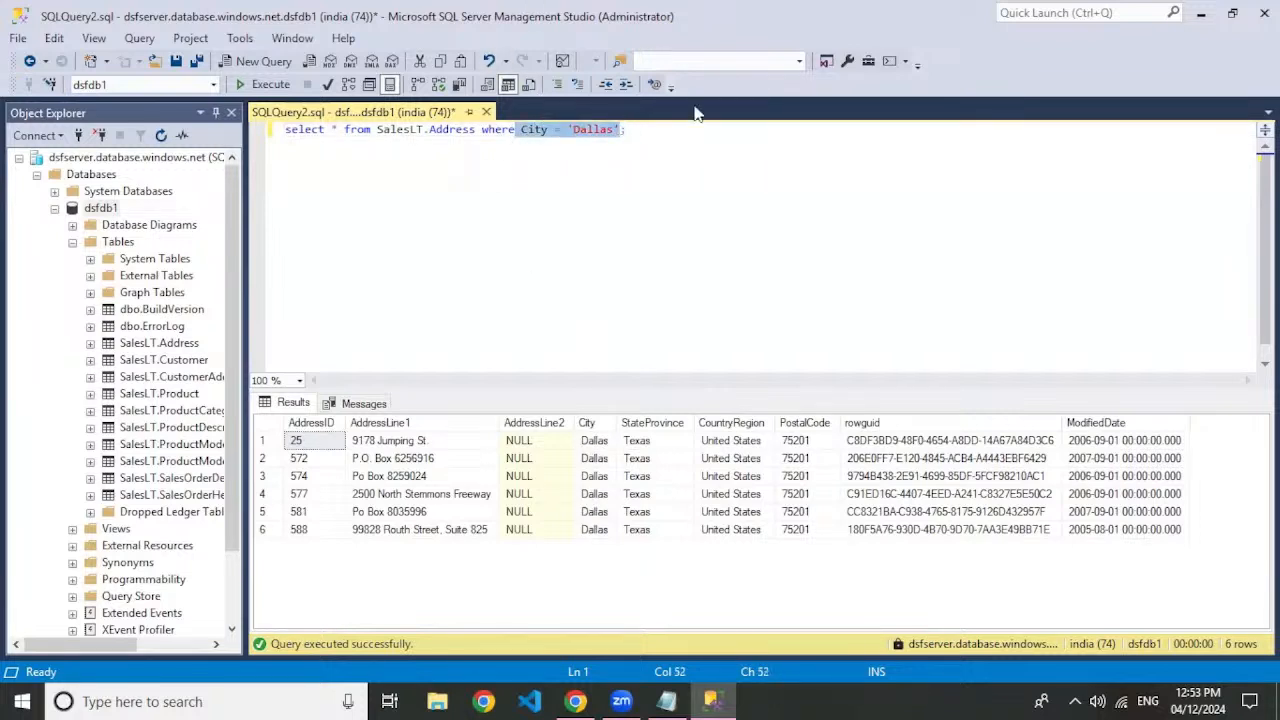
key("Delete")
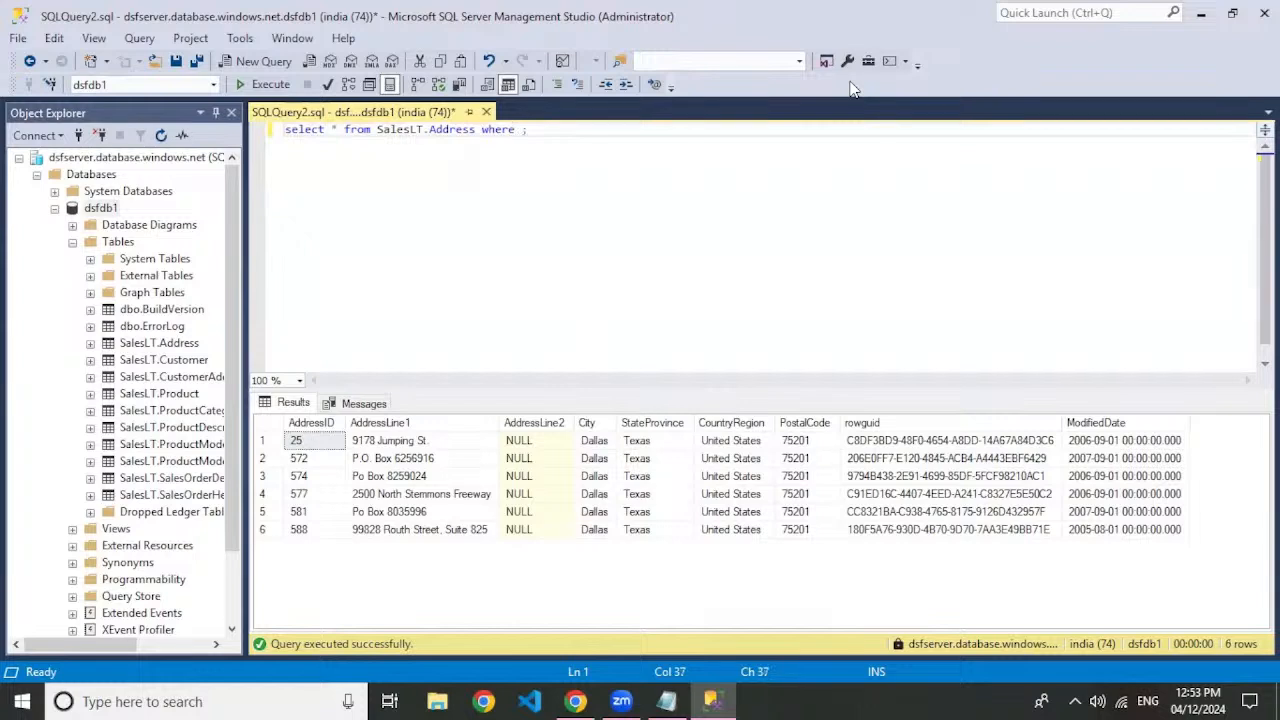
type("Add")
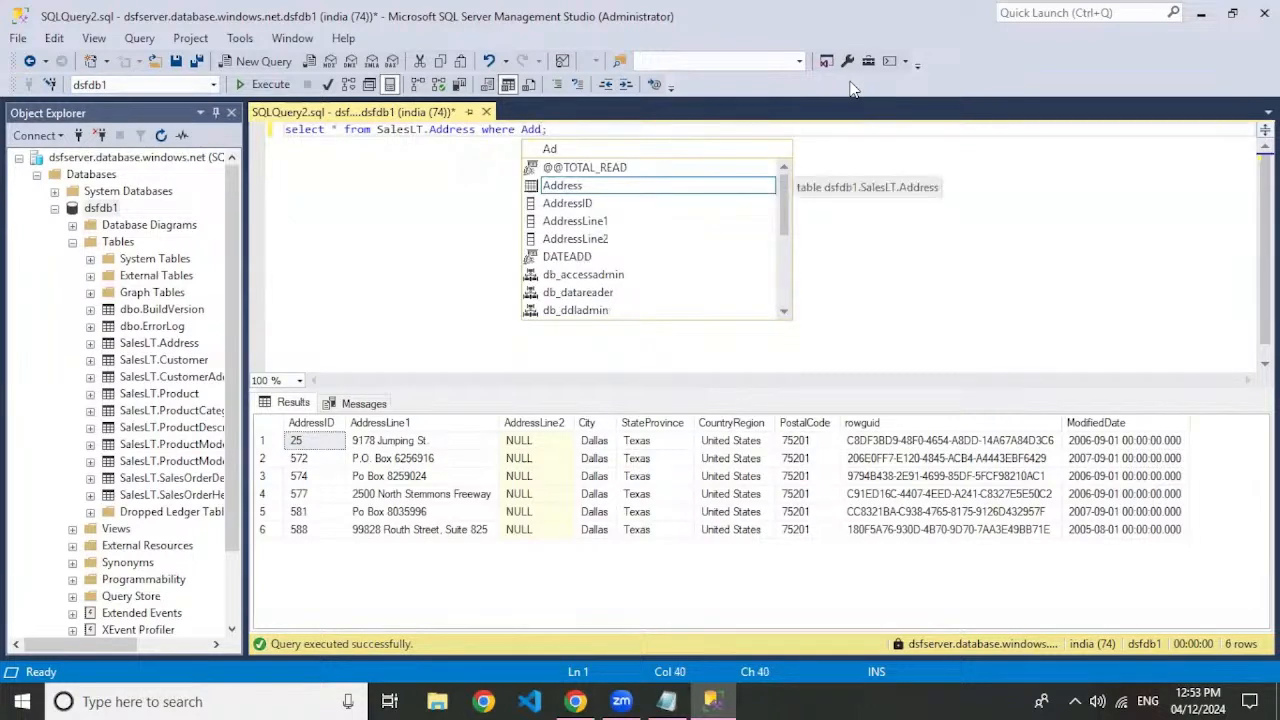
double_click(671, 208)
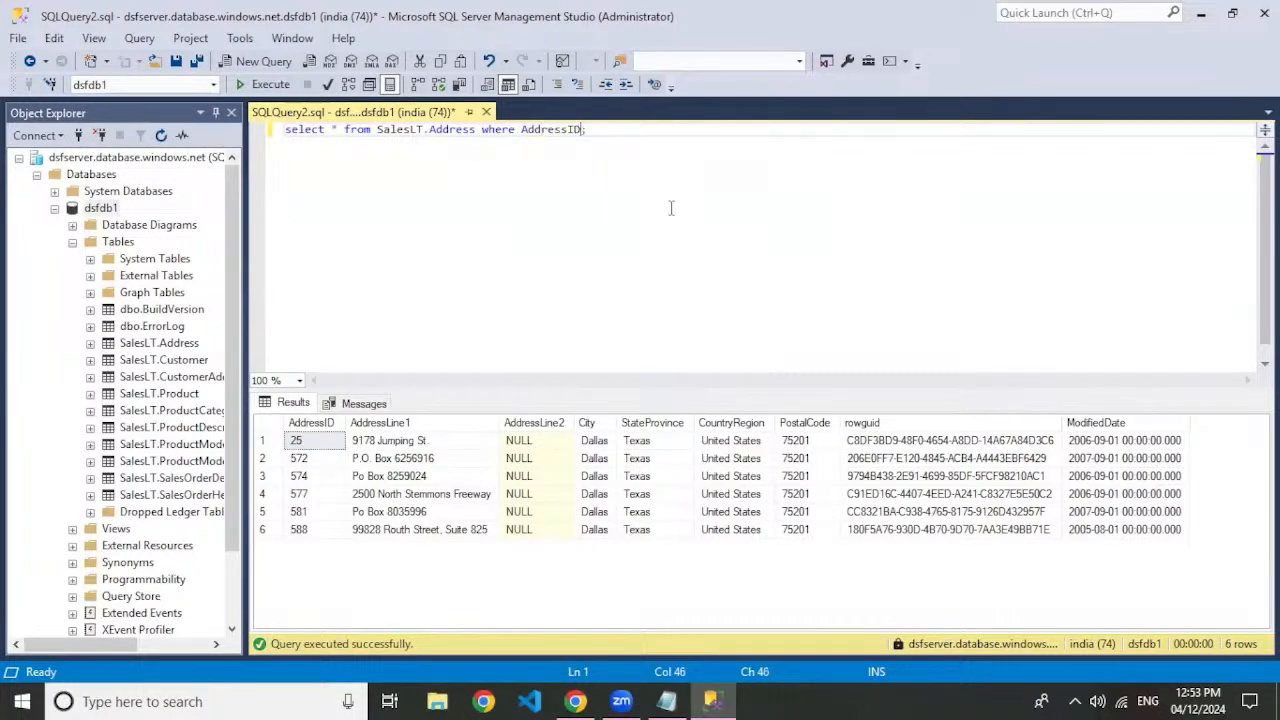
type("=2")
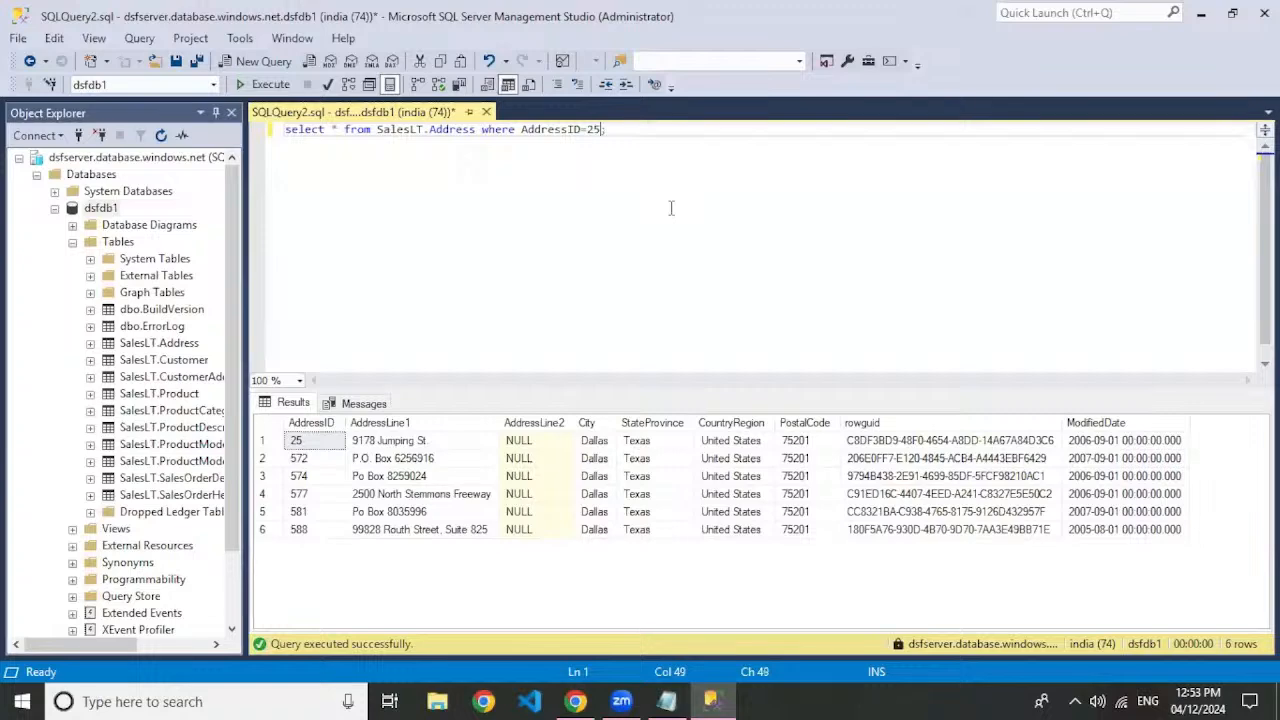
type("5")
left_click(270, 85)
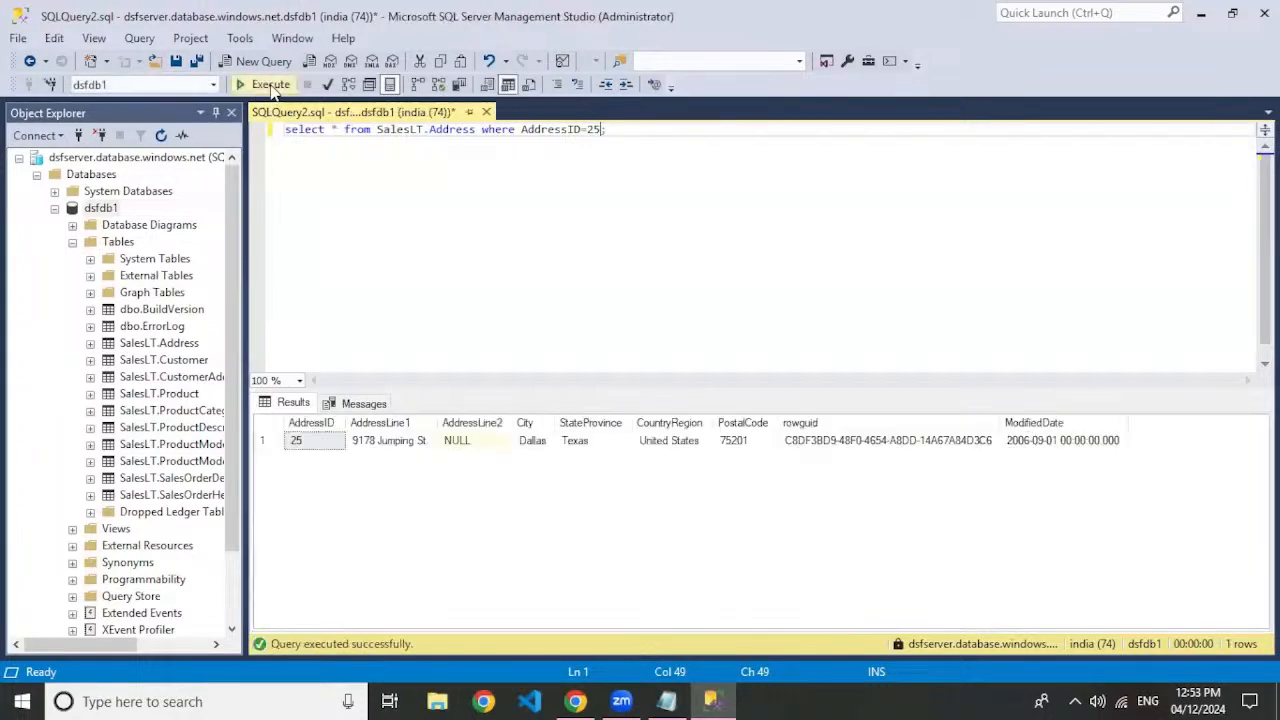
left_click(575, 701)
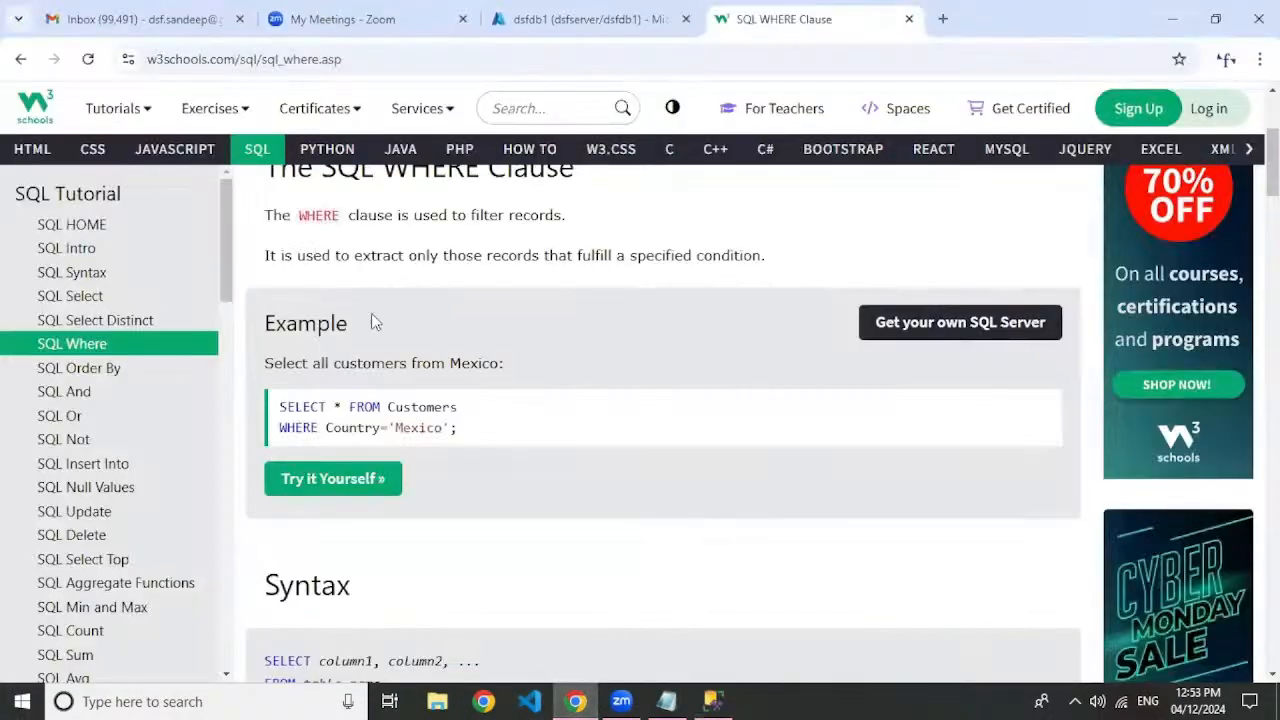
Turn the query into delete from SalesLT.Address where AddressID=25 and run it, hitting a foreign-key conflict
scroll(151, 420, "down", 2)
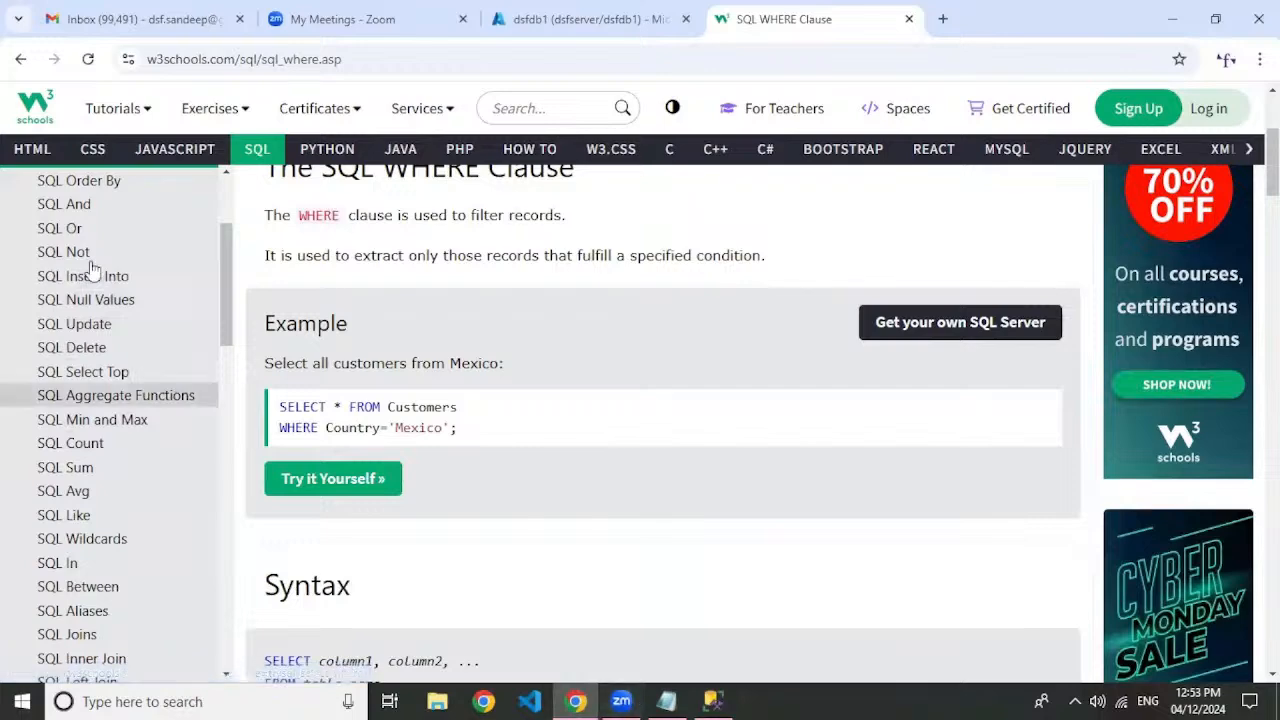
left_click(712, 701)
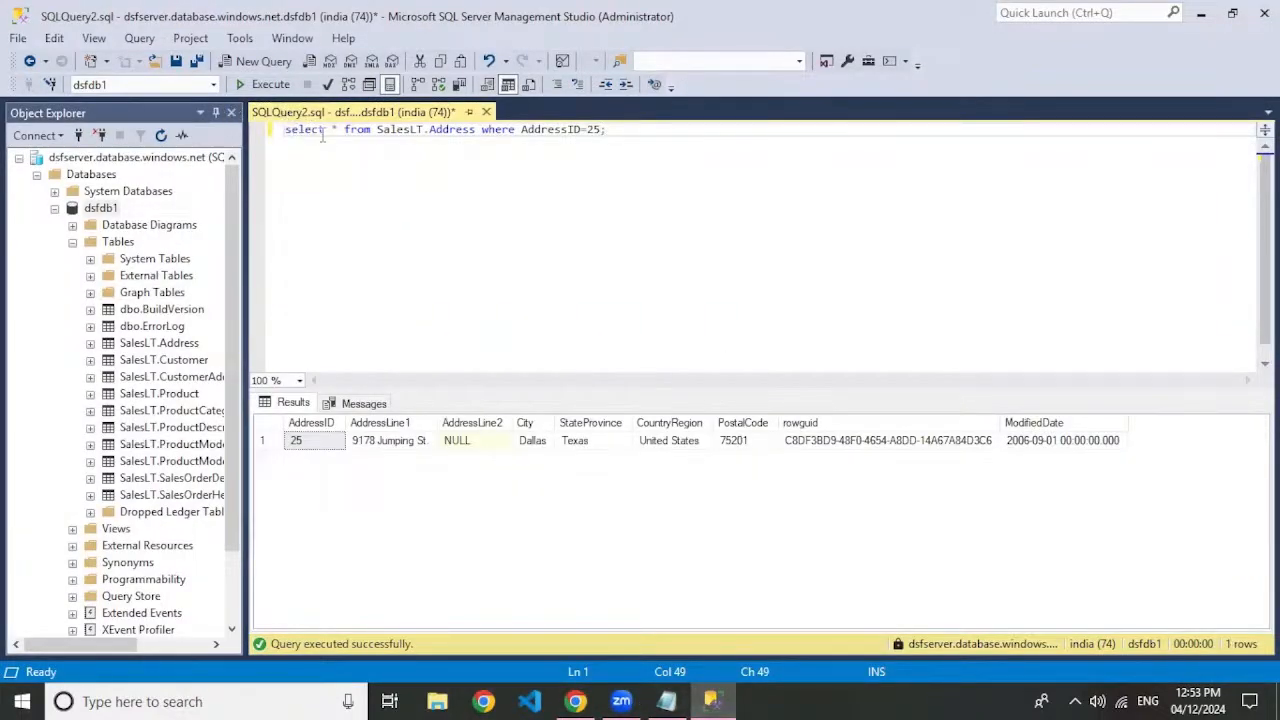
left_click_drag(333, 129, 185, 132)
key("BackSpace")
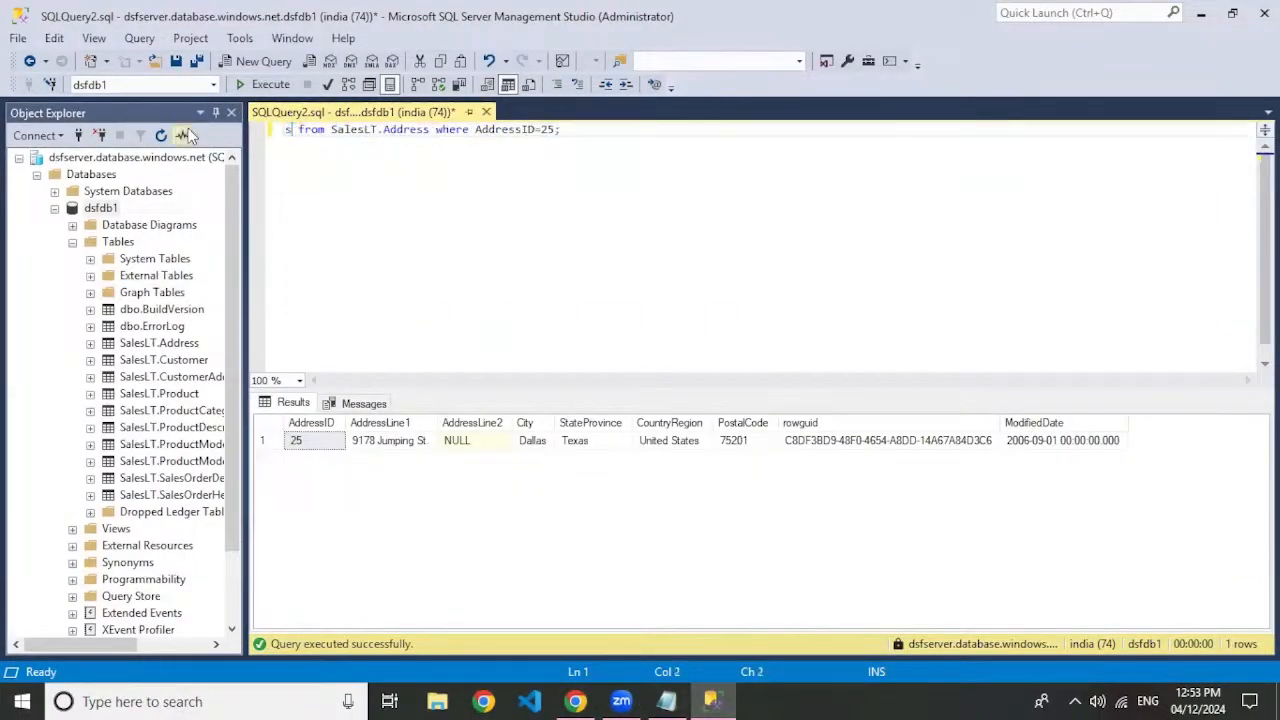
type("sele")
key("BackSpace")
key("BackSpace")
key("BackSpace")
key("BackSpace")
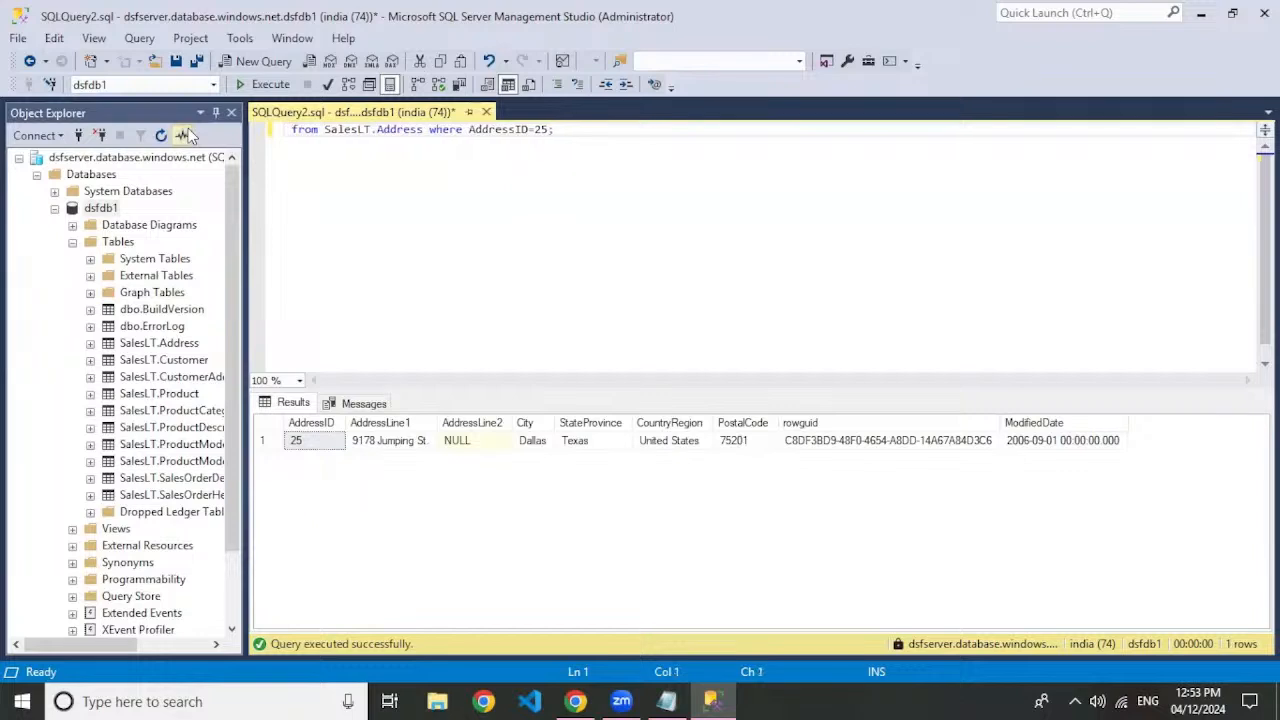
type("delete")
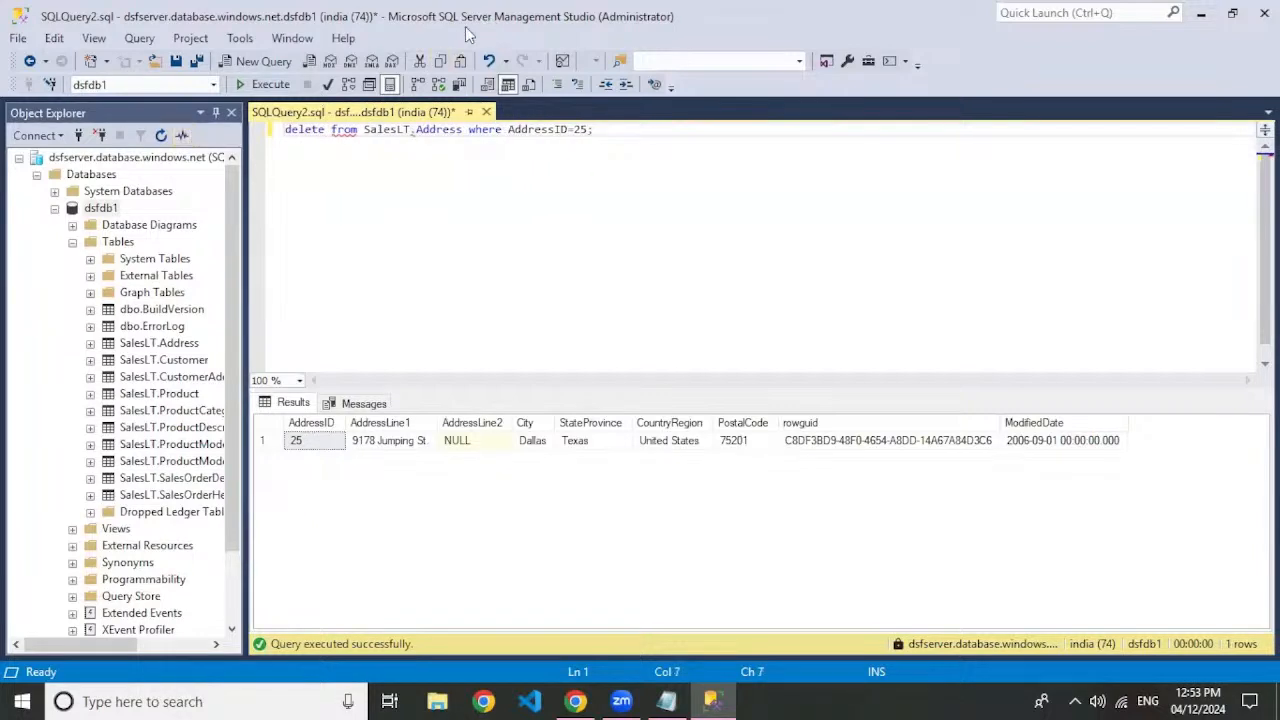
left_click(270, 85)
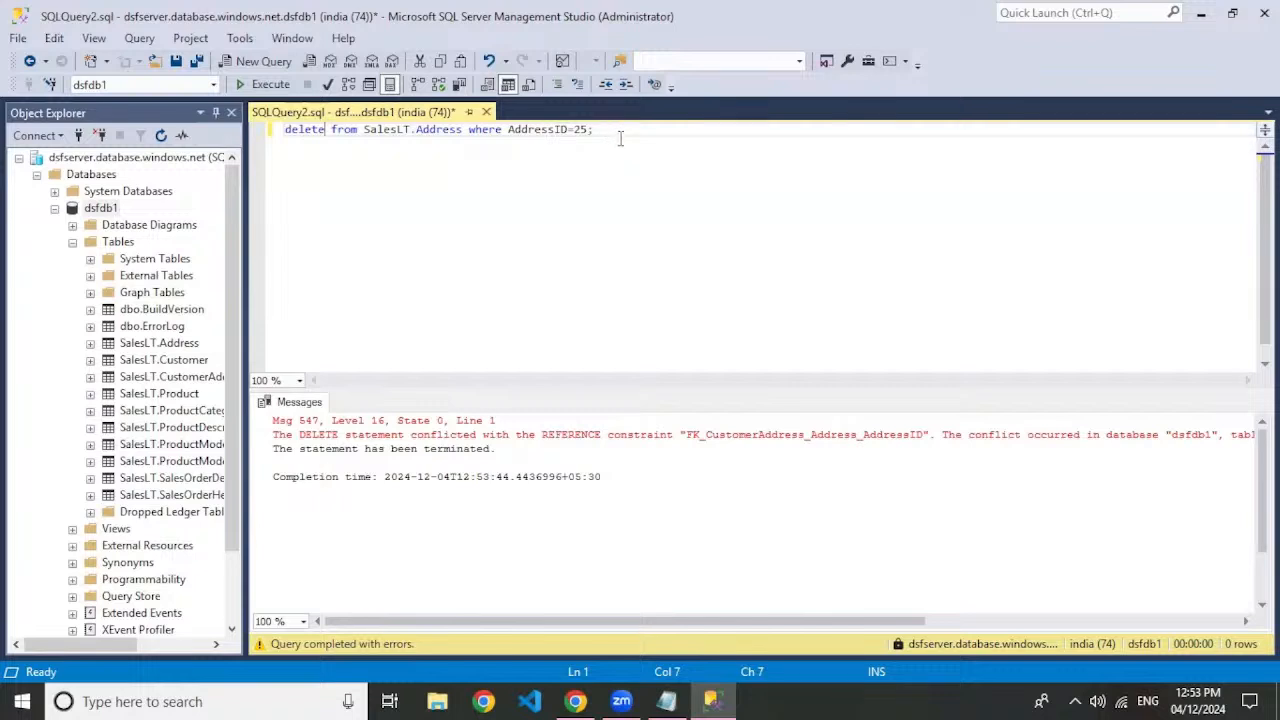
Select the delete statement, then return to the W3Schools SQL WHERE page in Chrome
left_click_drag(630, 128, 80, 134)
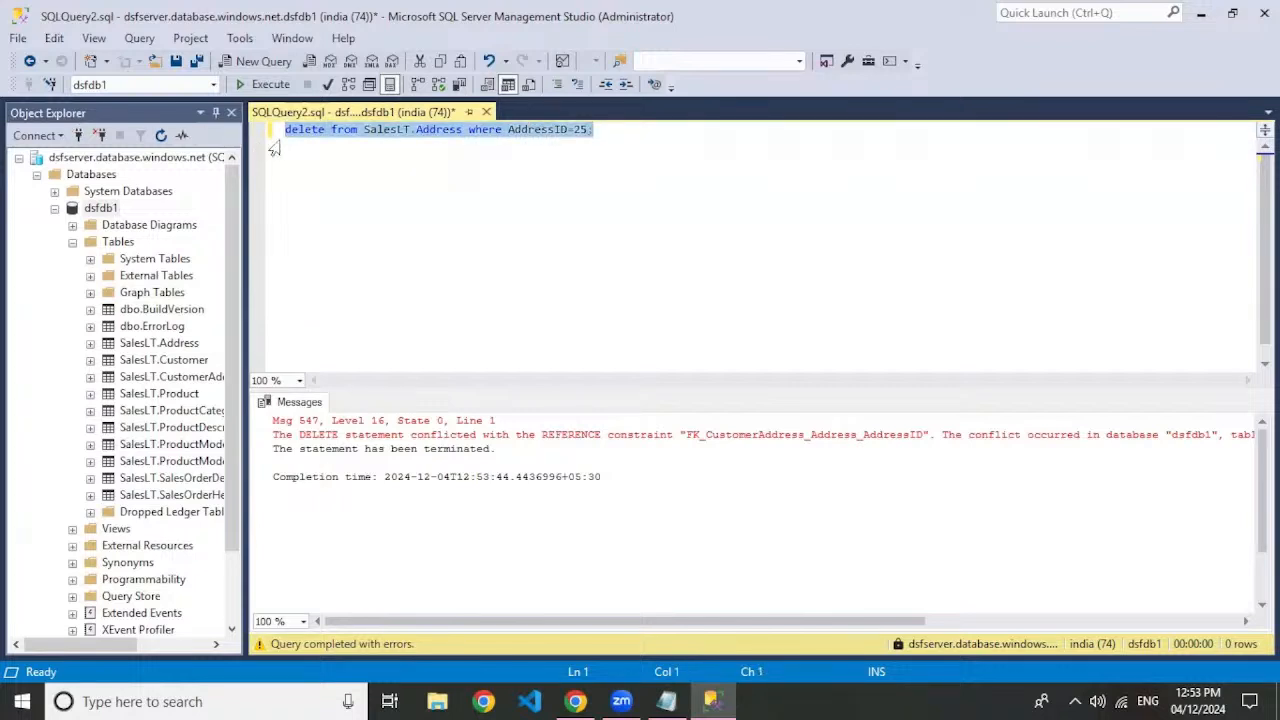
left_click(519, 148)
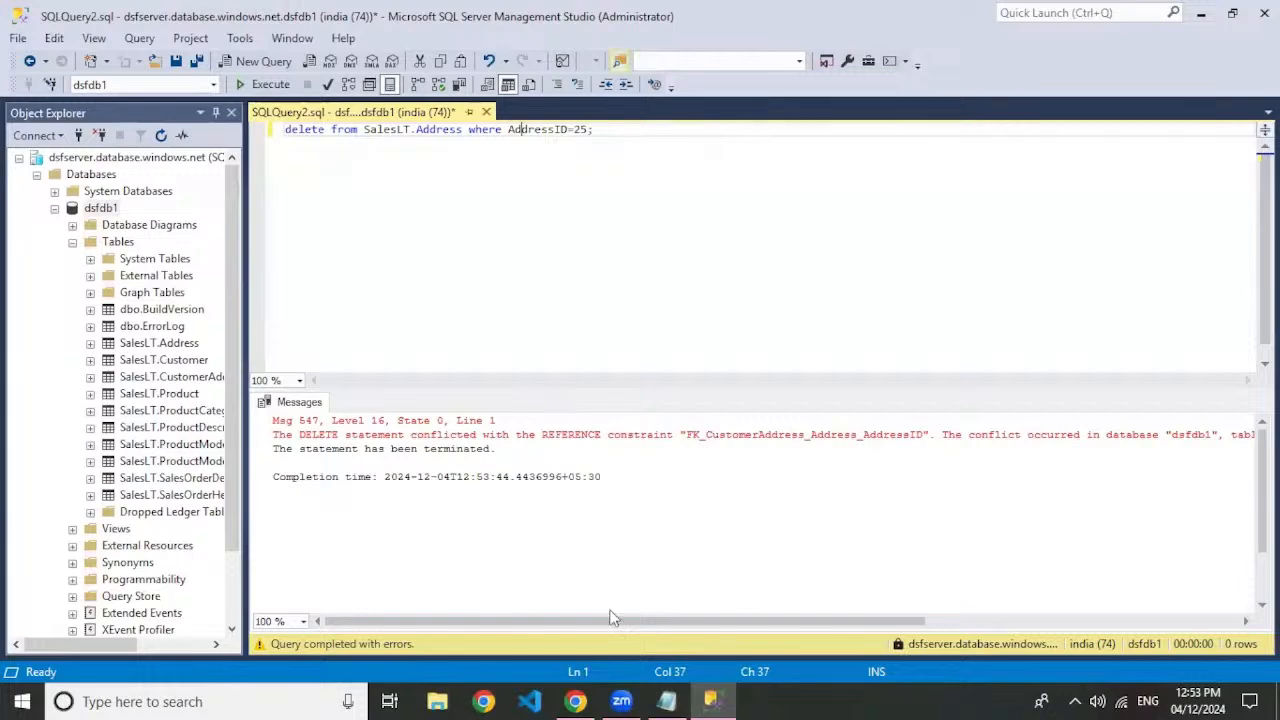
left_click(575, 701)
Close the W3Schools tab and return to the Azure SQL databases list
scroll(168, 360, "down", 10)
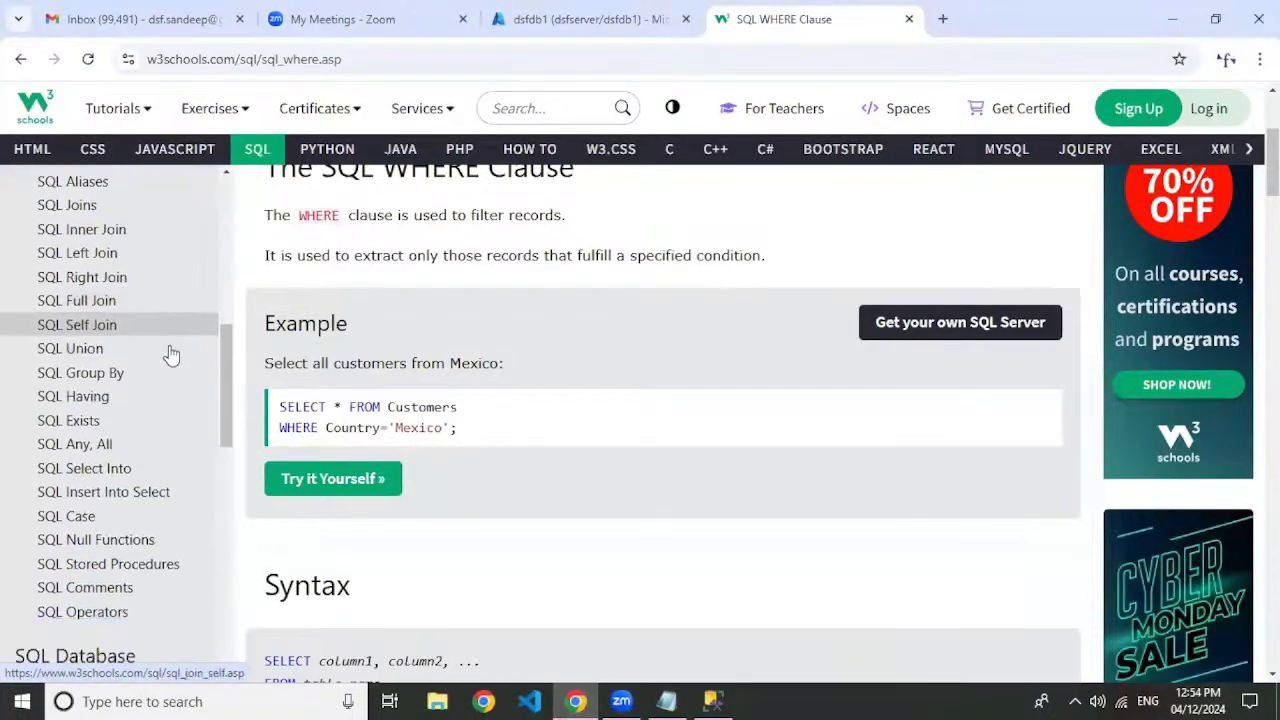
scroll(168, 360, "up", 4)
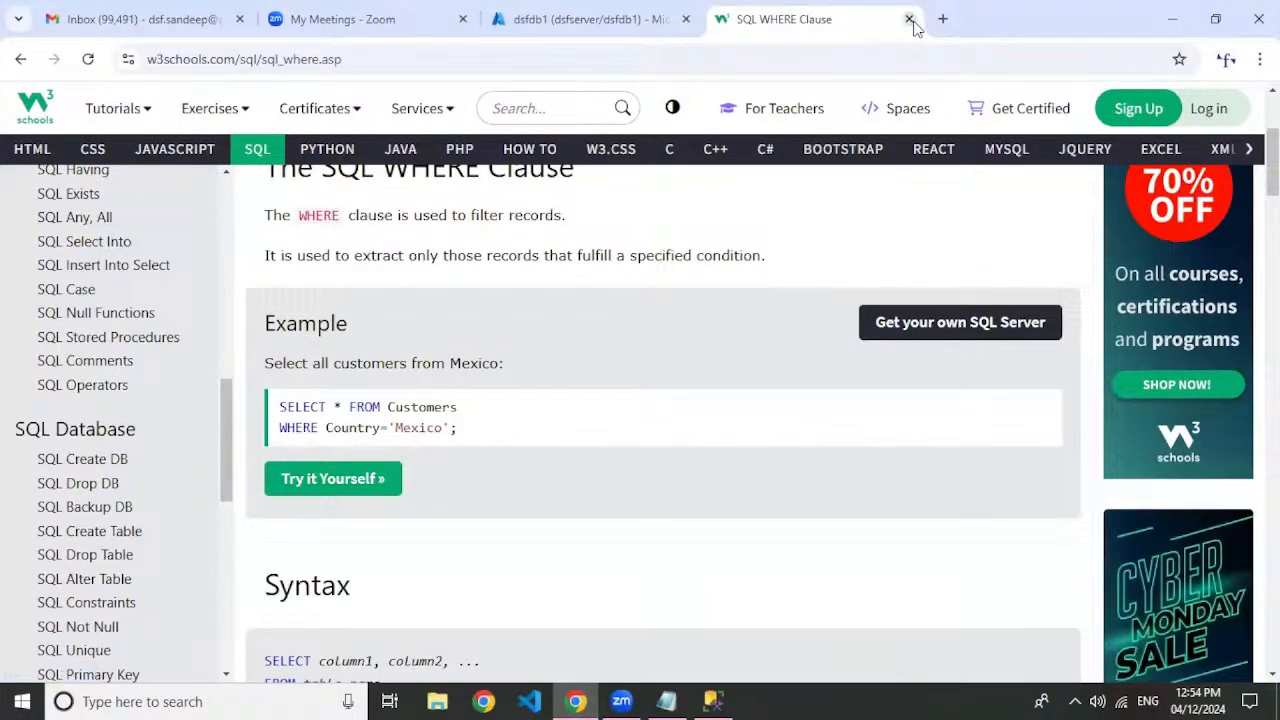
key("ctrl+w")
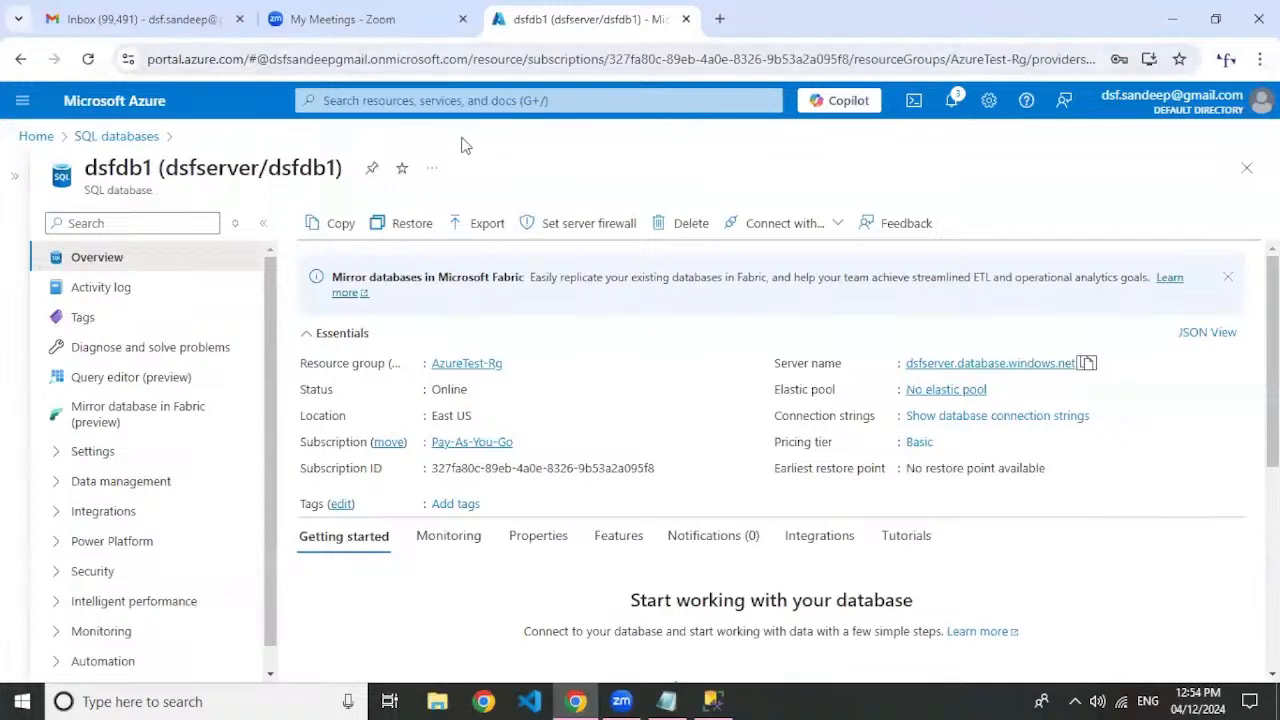
left_click(143, 137)
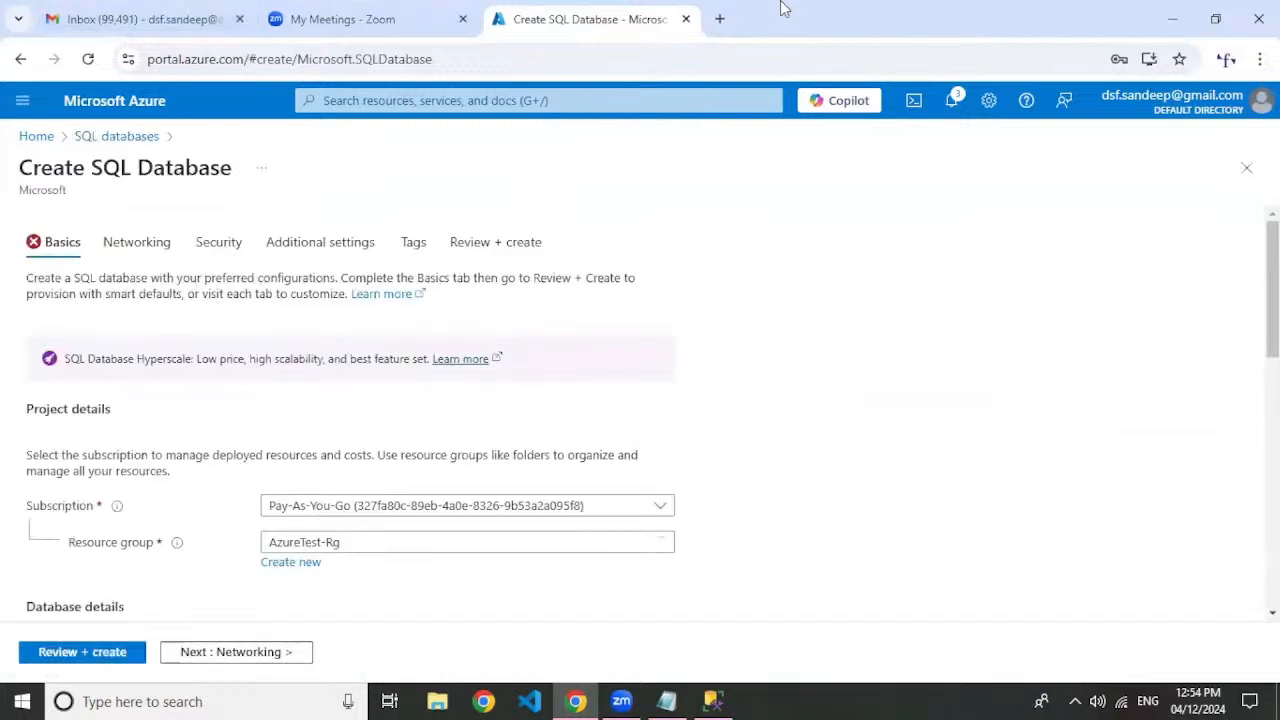
Name the new database dsfdb2 on dsfserver (East US) and open its compute and storage configuration
scroll(543, 503, "down", 2)
scroll(491, 460, "down", 2)
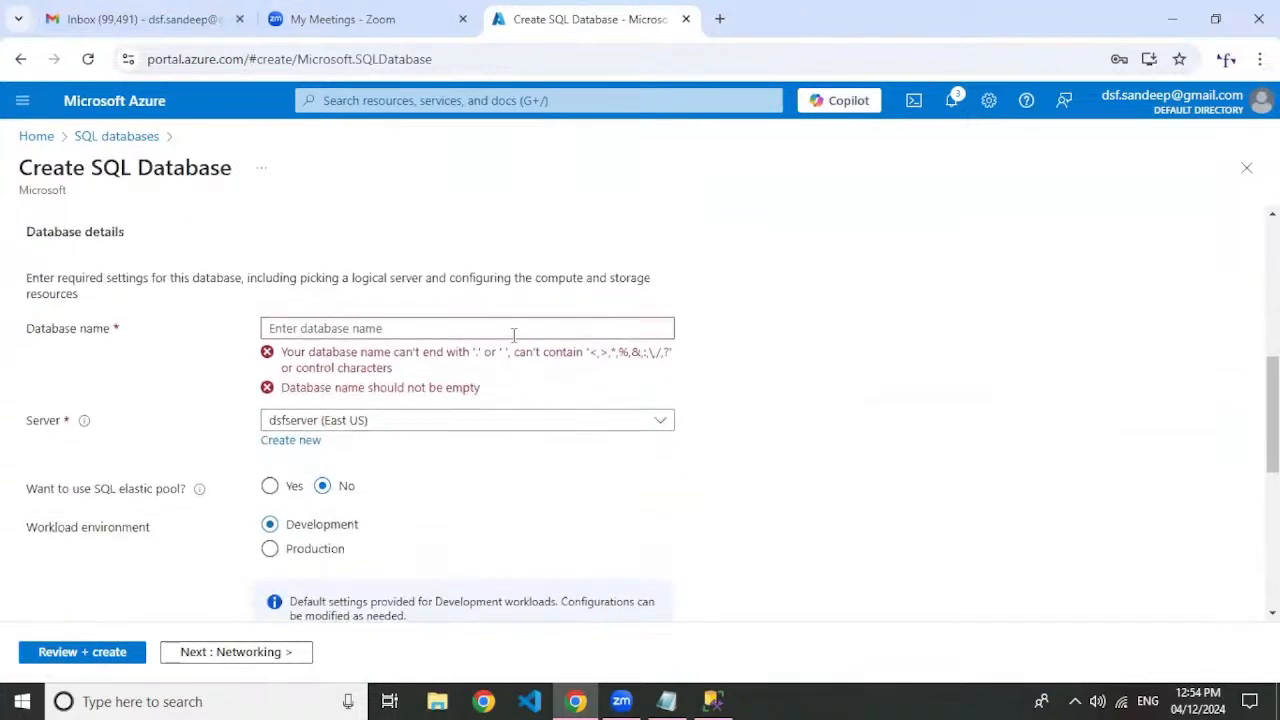
scroll(517, 331, "down", 6)
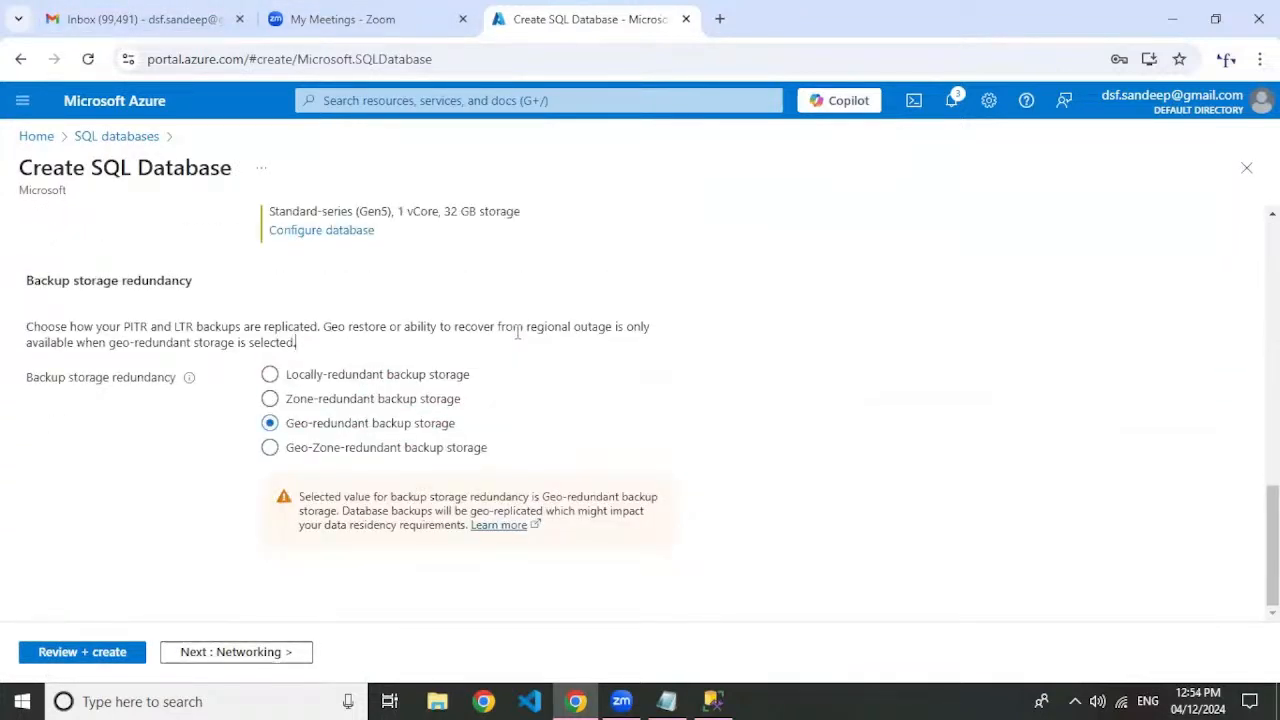
scroll(366, 294, "up", 3)
scroll(388, 272, "up", 1)
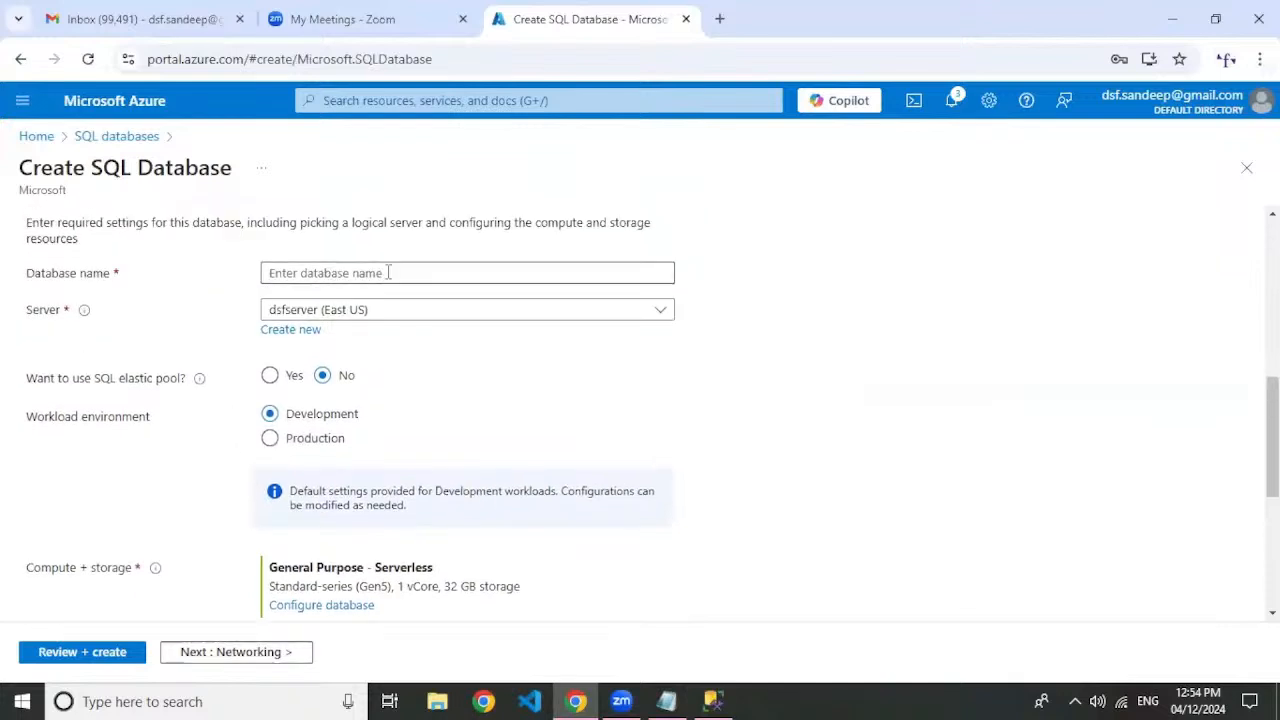
left_click(388, 272)
type("dsfd")
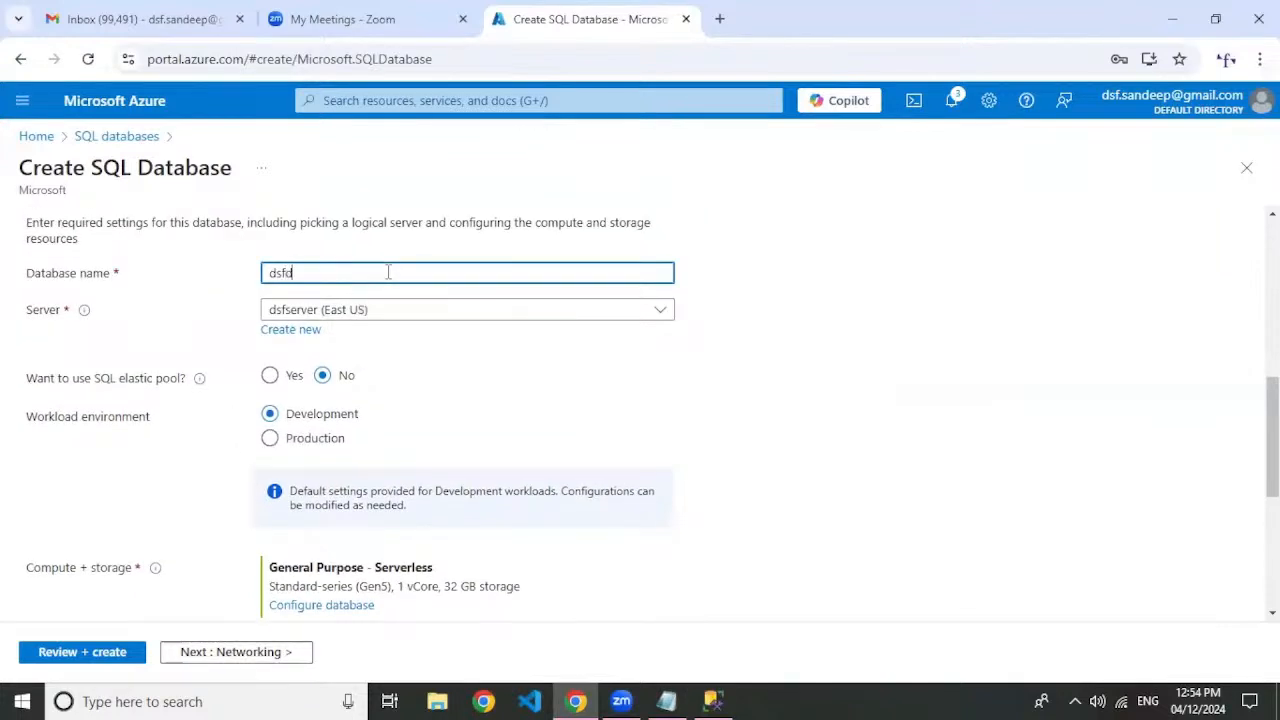
type("b2")
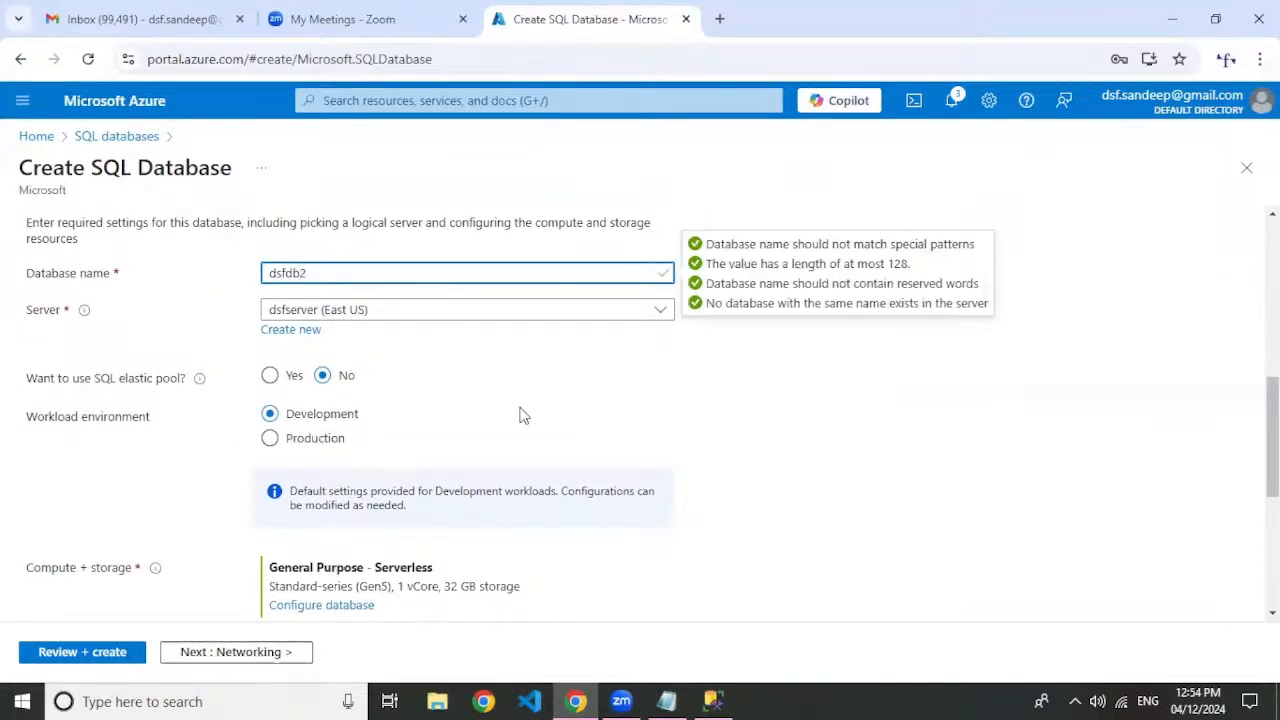
scroll(520, 412, "up", 3)
scroll(519, 410, "down", 1)
scroll(520, 412, "down", 2)
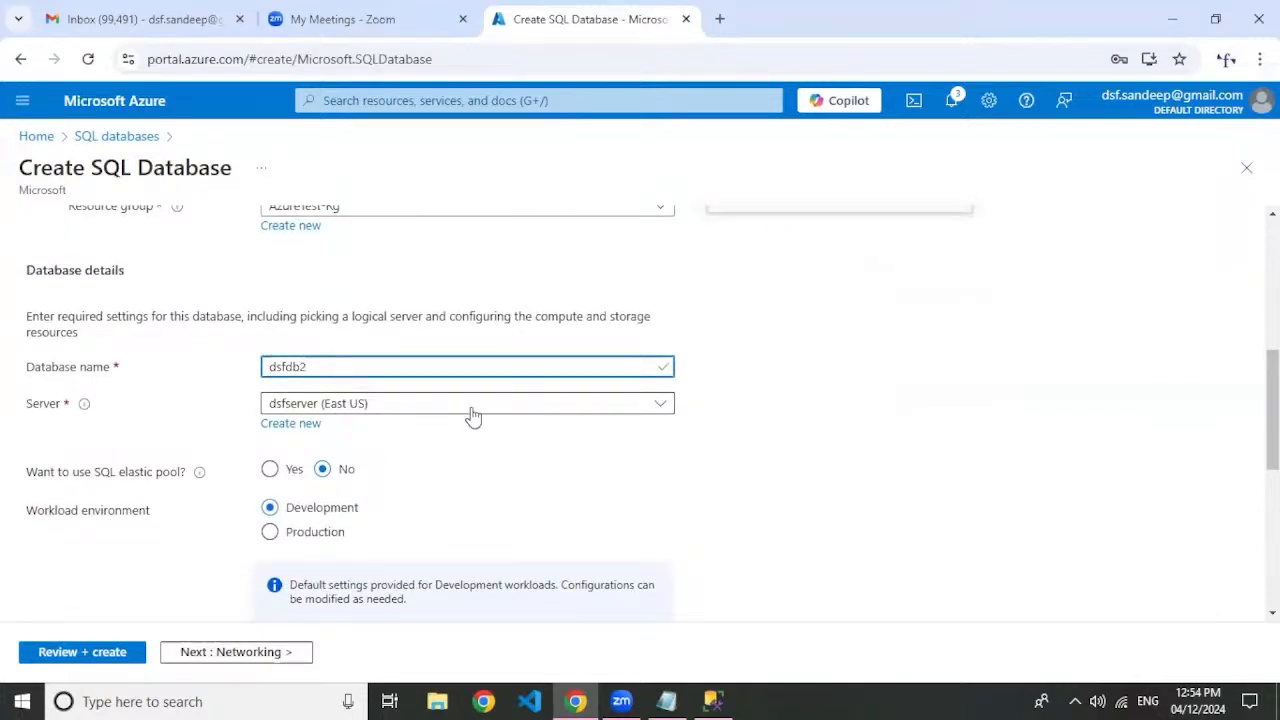
scroll(473, 416, "down", 5)
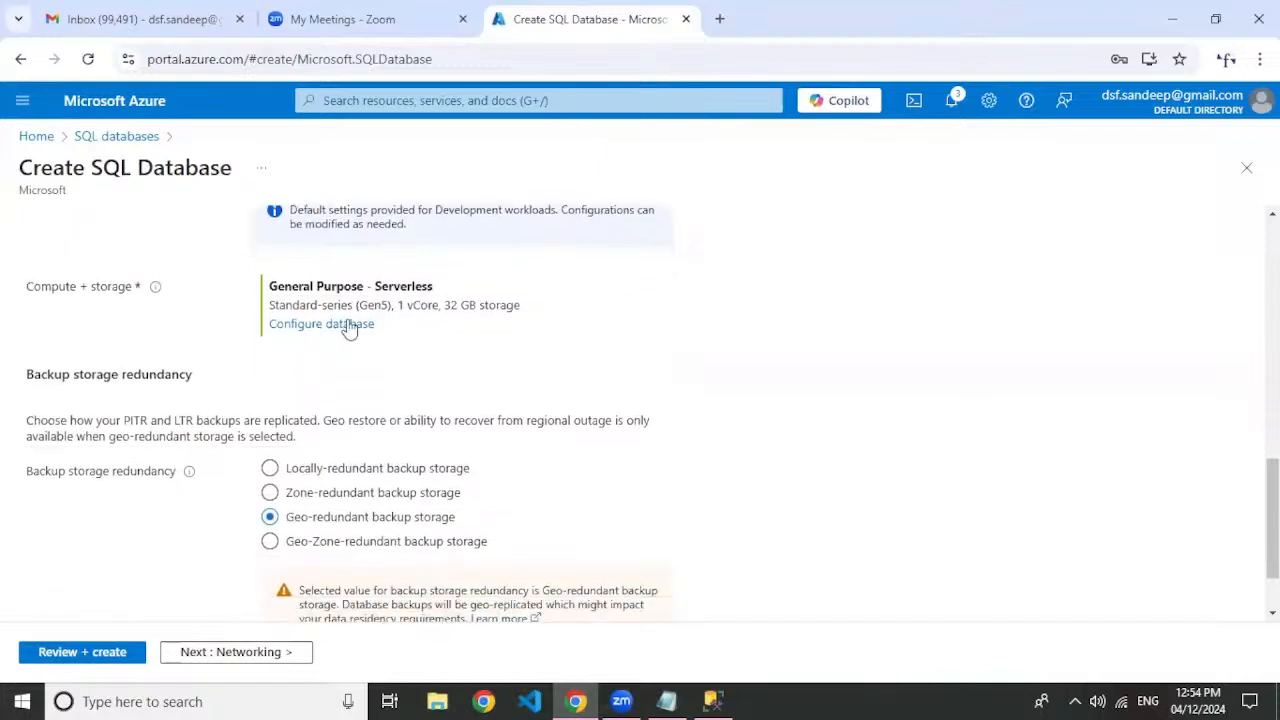
left_click(348, 324)
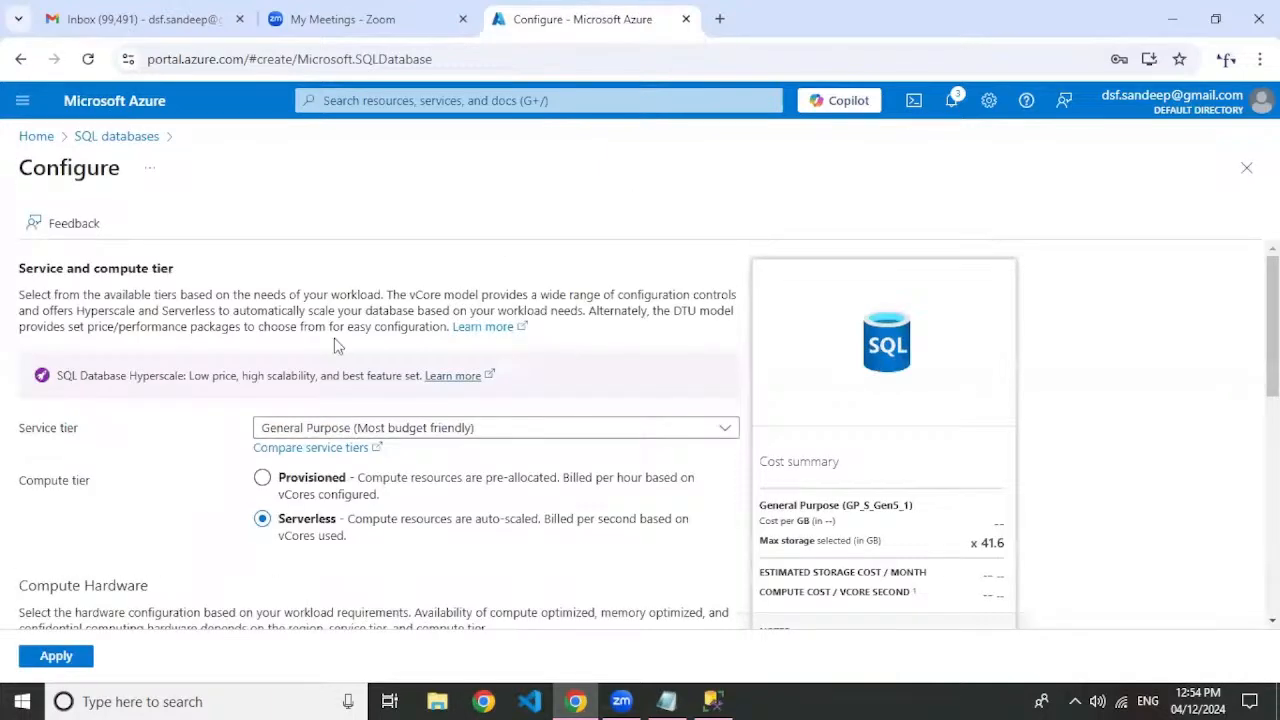
Select the Basic service tier with 2 GB storage and apply it
scroll(335, 345, "down", 2)
scroll(480, 300, "up", 1)
left_click(471, 336)
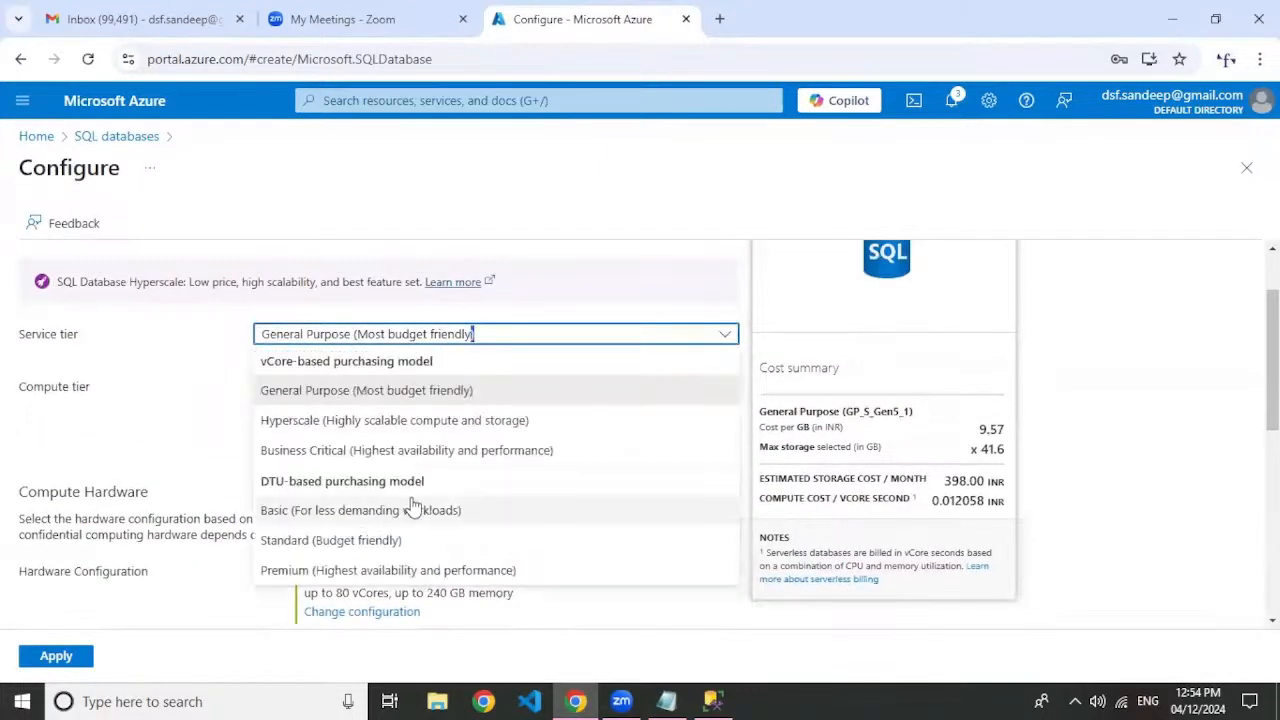
left_click(413, 508)
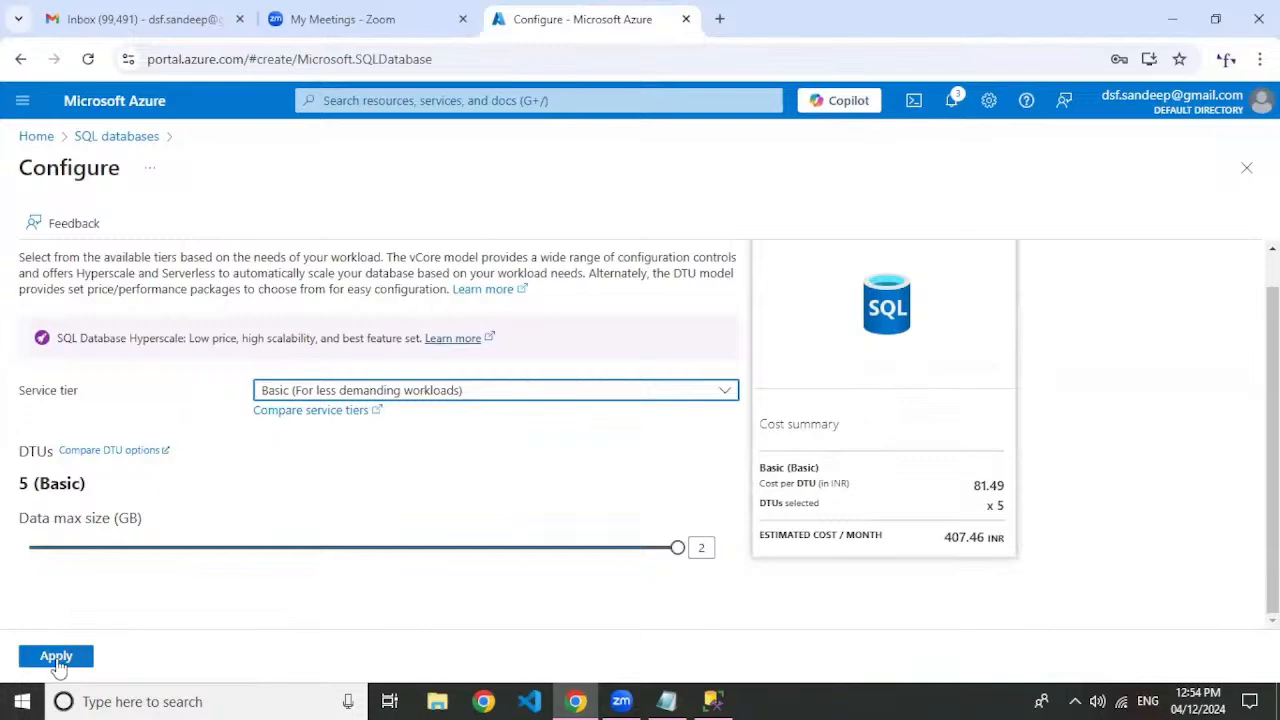
left_click(56, 656)
left_click(354, 437)
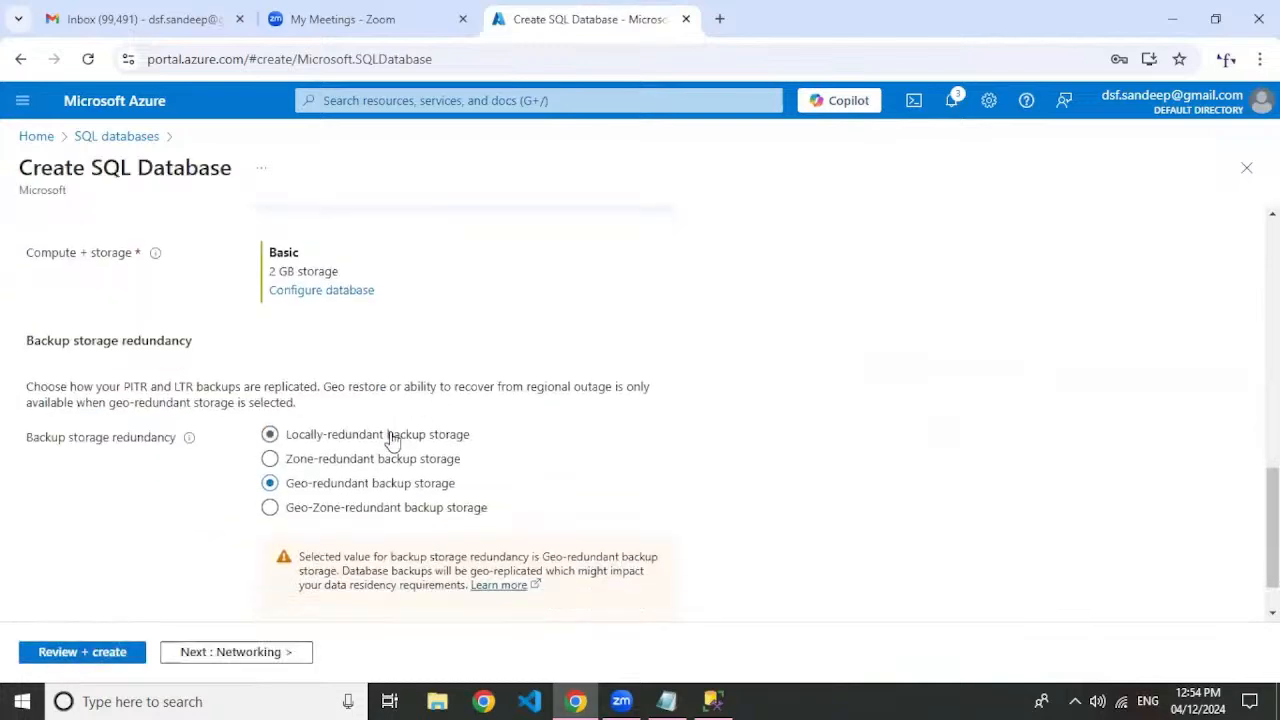
Allow the current client IP in Networking, then advance through Security to Additional settings
left_click(280, 656)
scroll(423, 297, "down", 2)
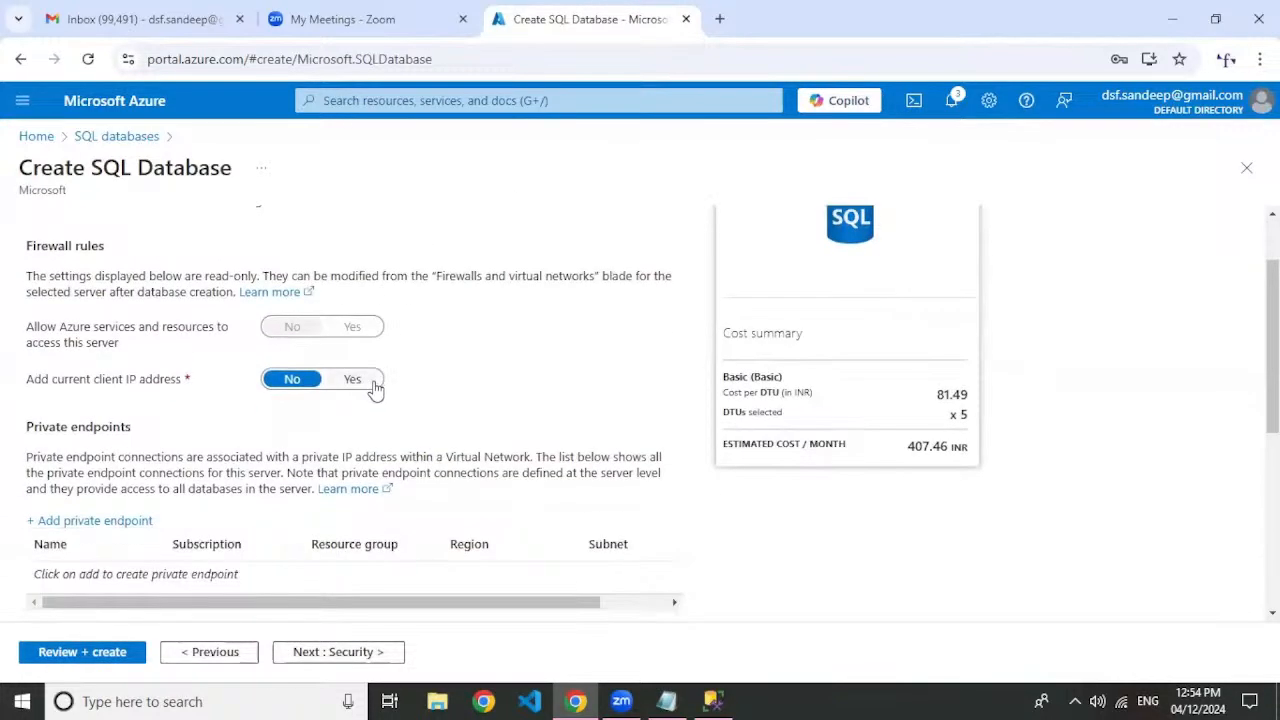
left_click(352, 380)
scroll(517, 317, "down", 5)
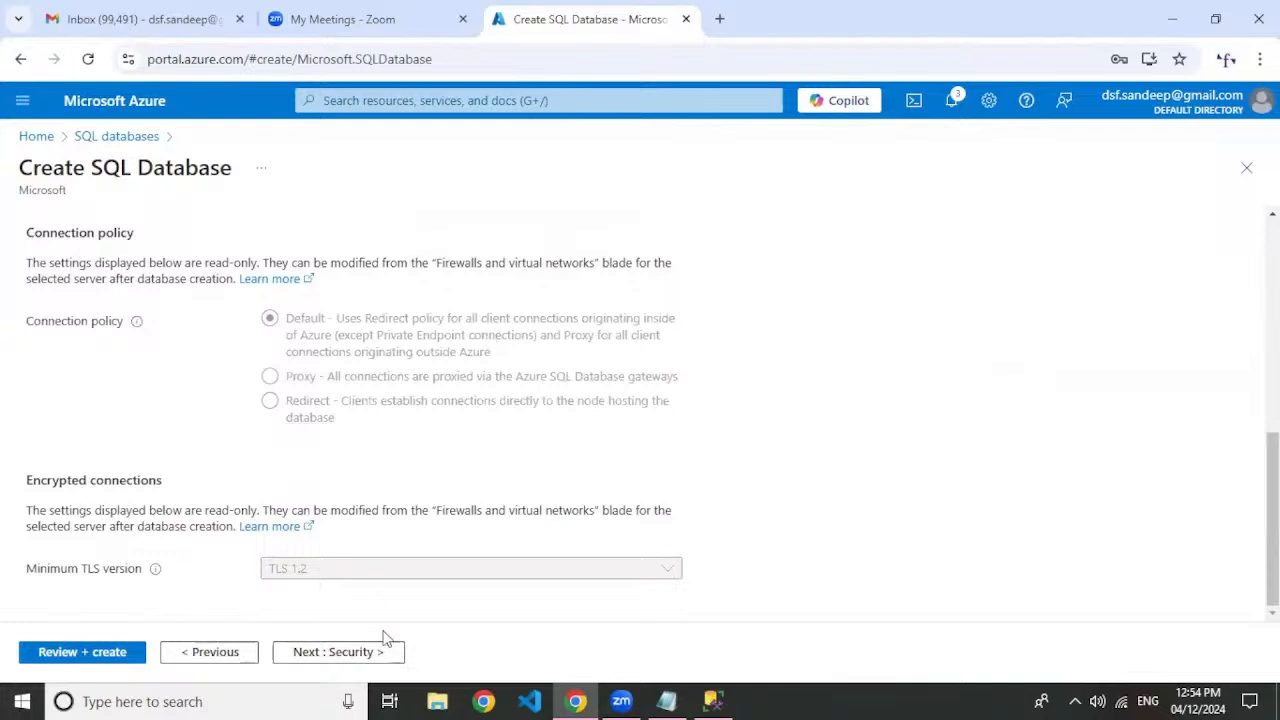
left_click(390, 650)
scroll(394, 400, "down", 5)
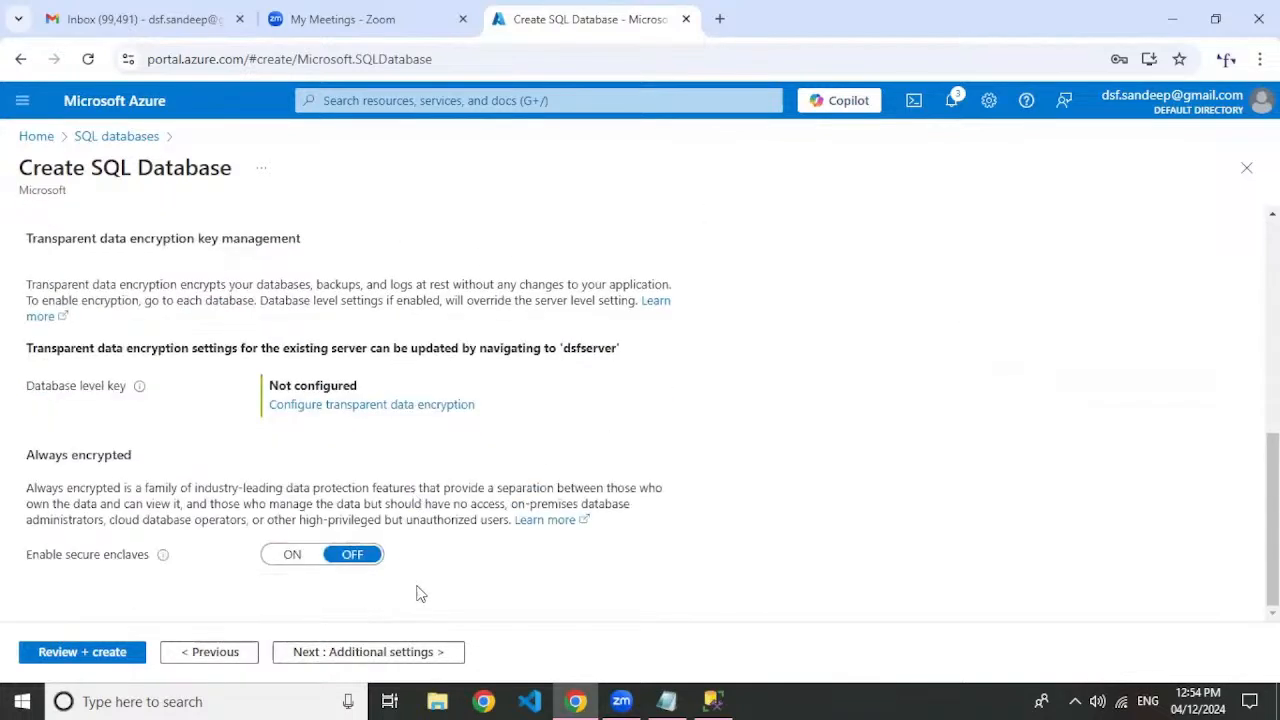
left_click(398, 656)
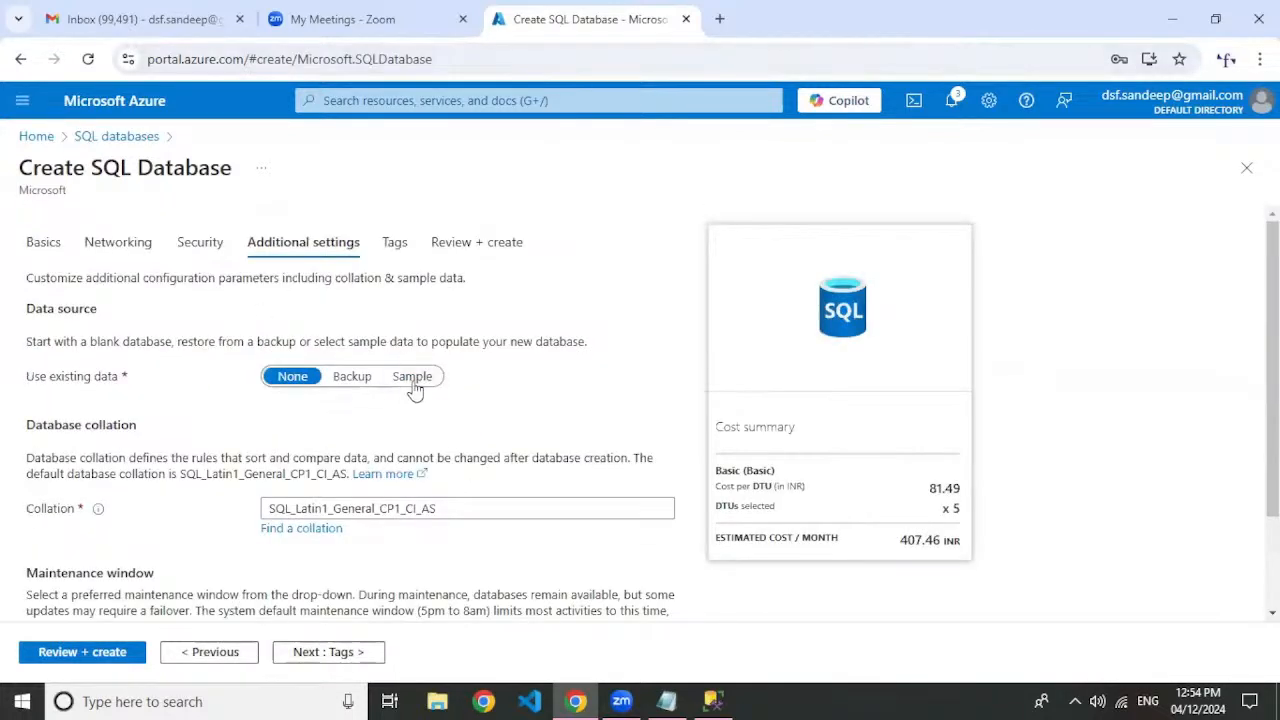
Use AdventureWorksLT sample data as the source and reach Review + create, estimated at 407.46 INR monthly
left_click(413, 378)
left_click(316, 382)
left_click(351, 377)
left_click(410, 377)
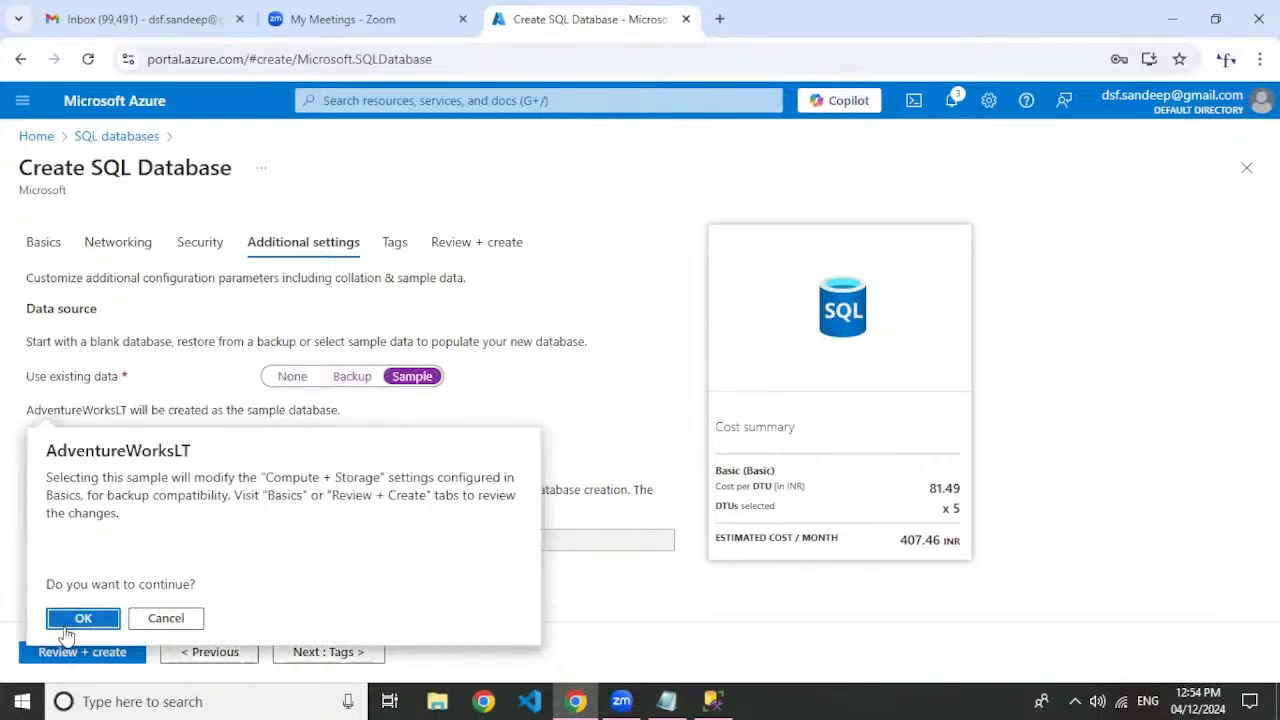
left_click(64, 626)
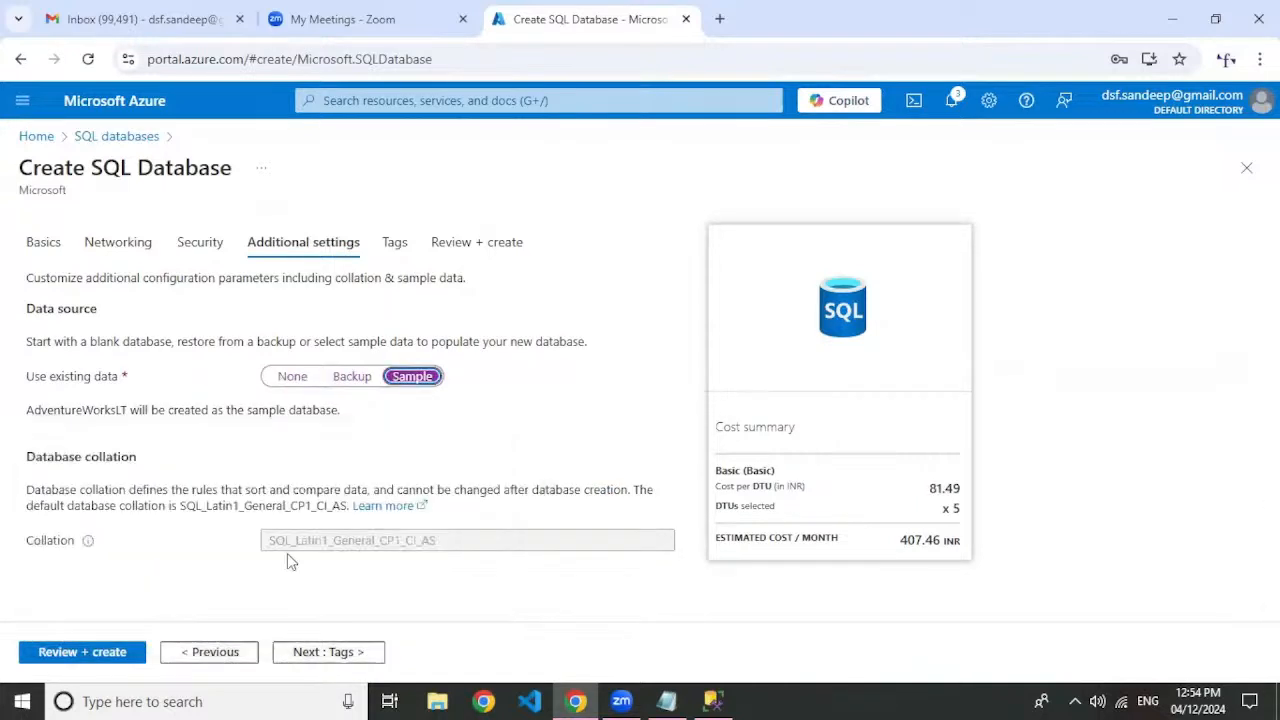
left_click(296, 380)
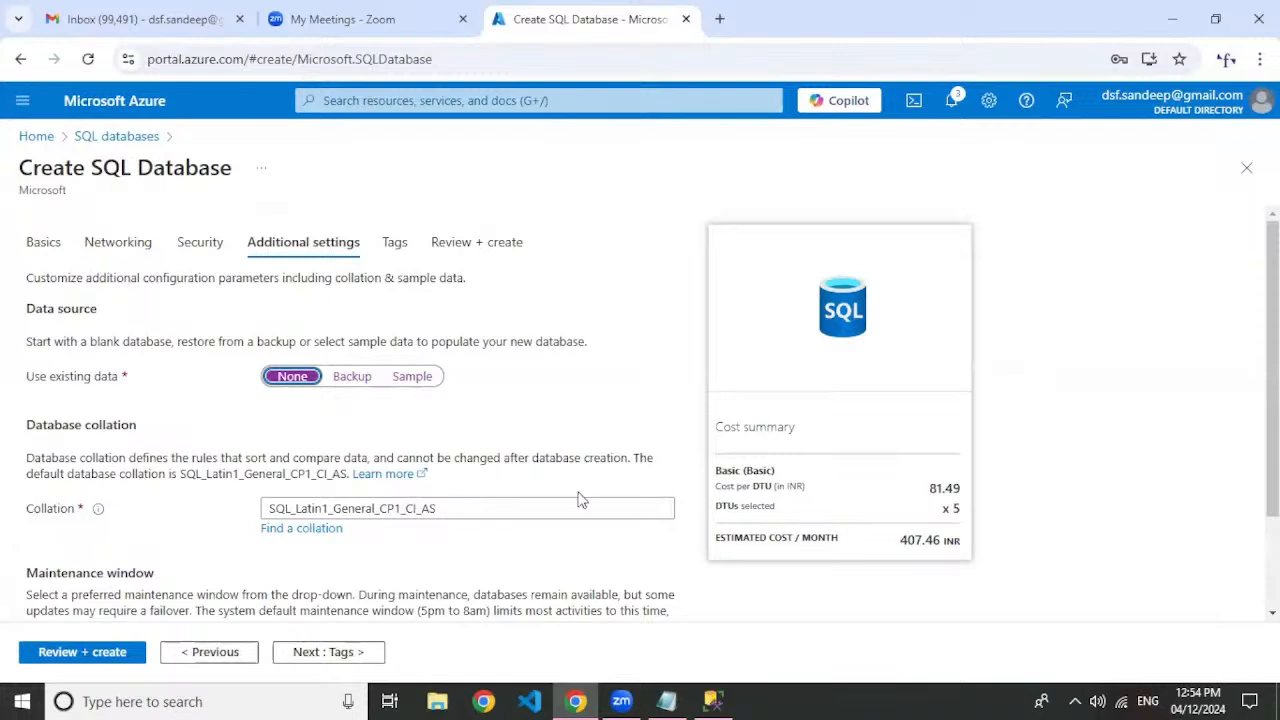
left_click(354, 378)
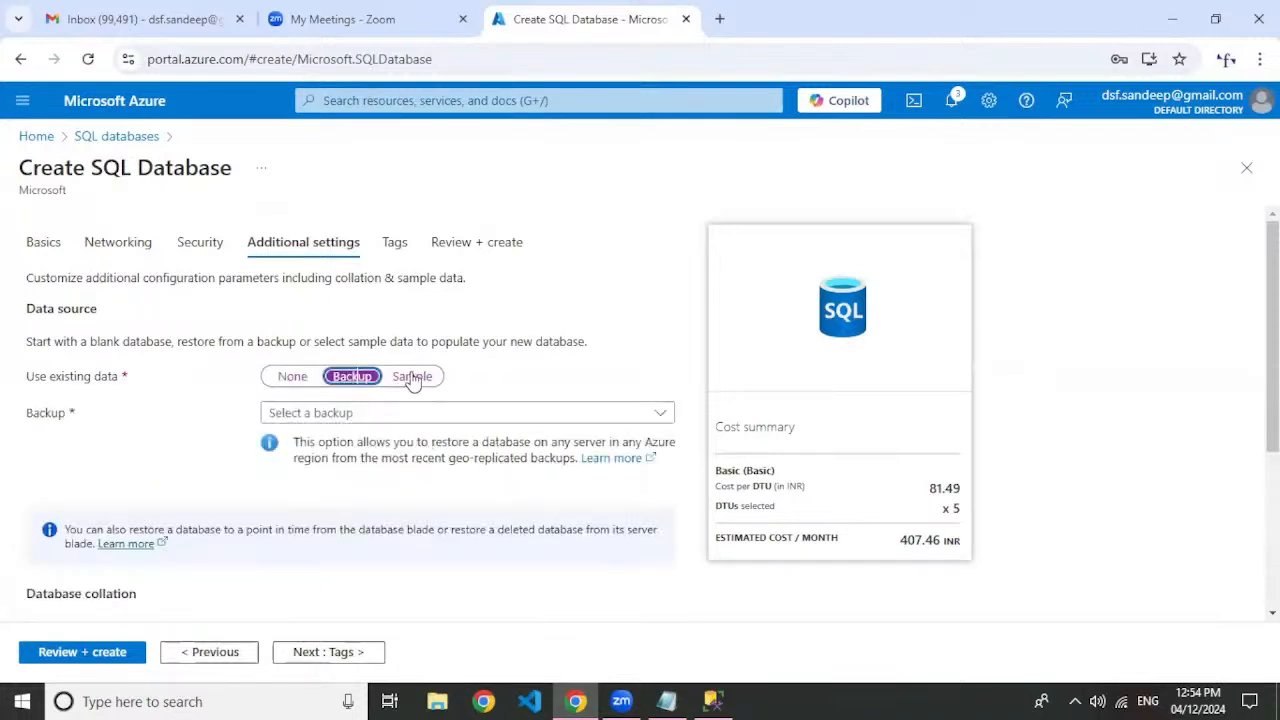
left_click(414, 380)
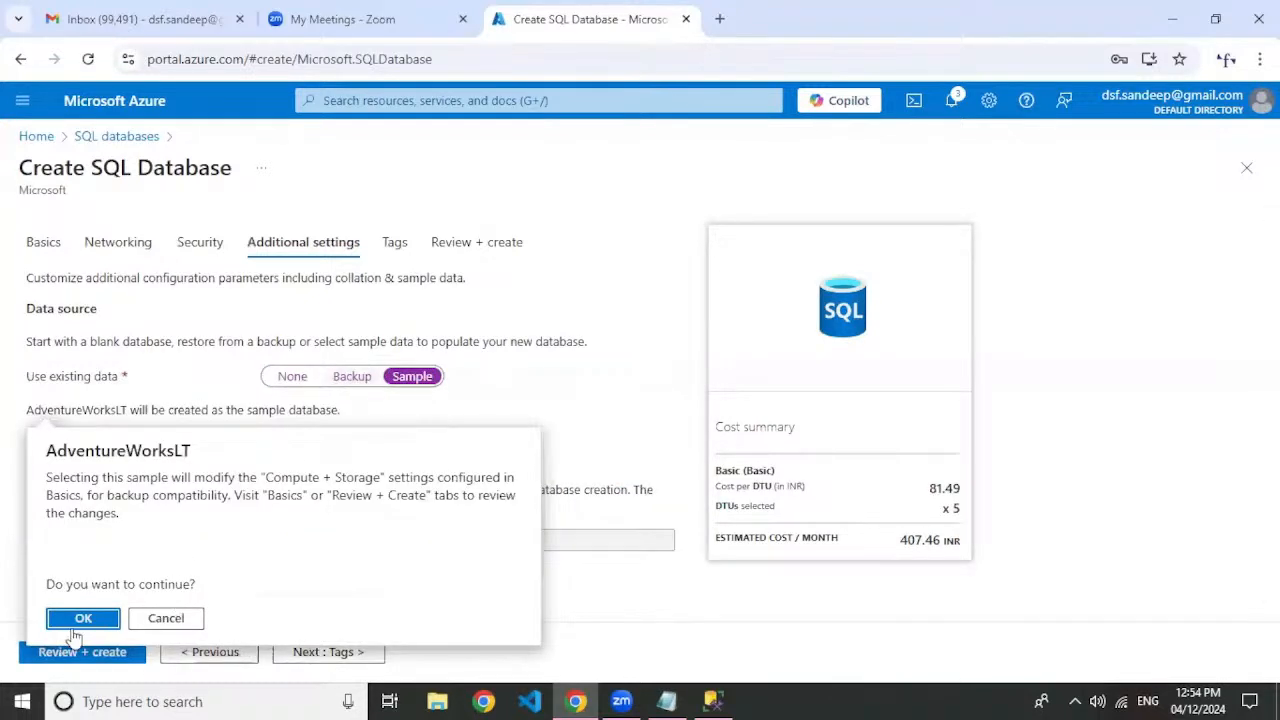
left_click(85, 620)
left_click(325, 658)
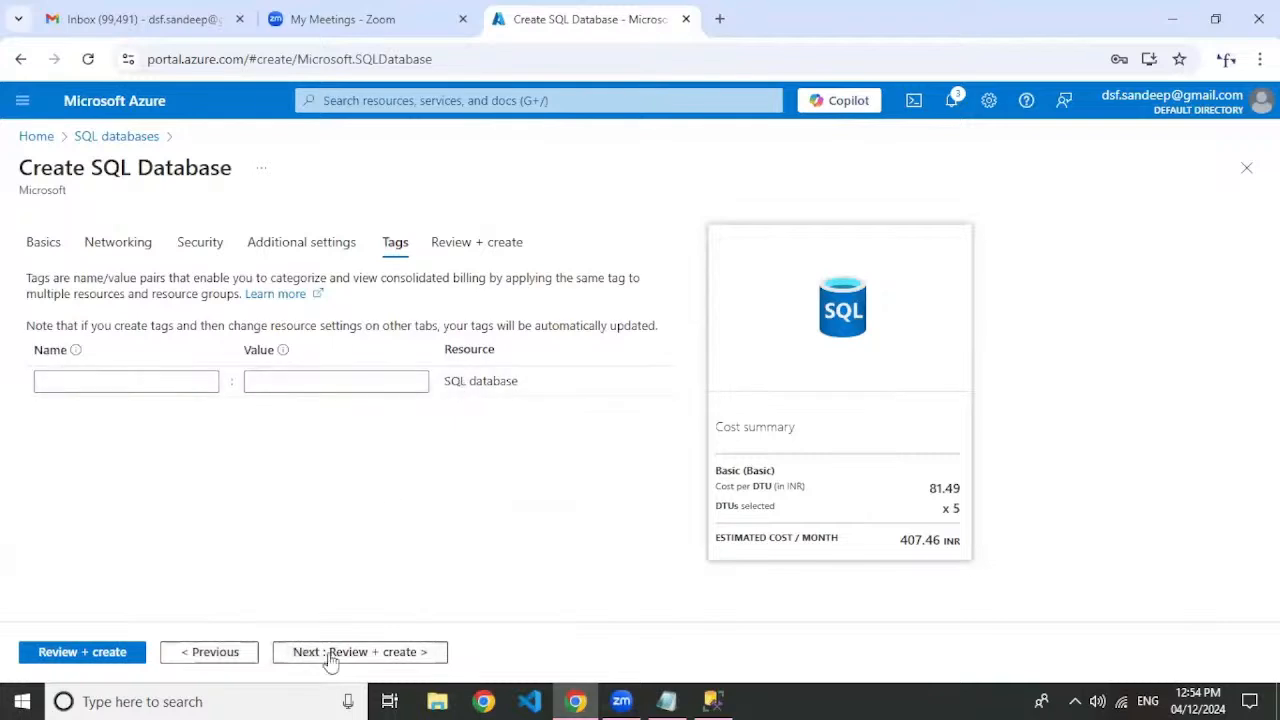
left_click(363, 653)
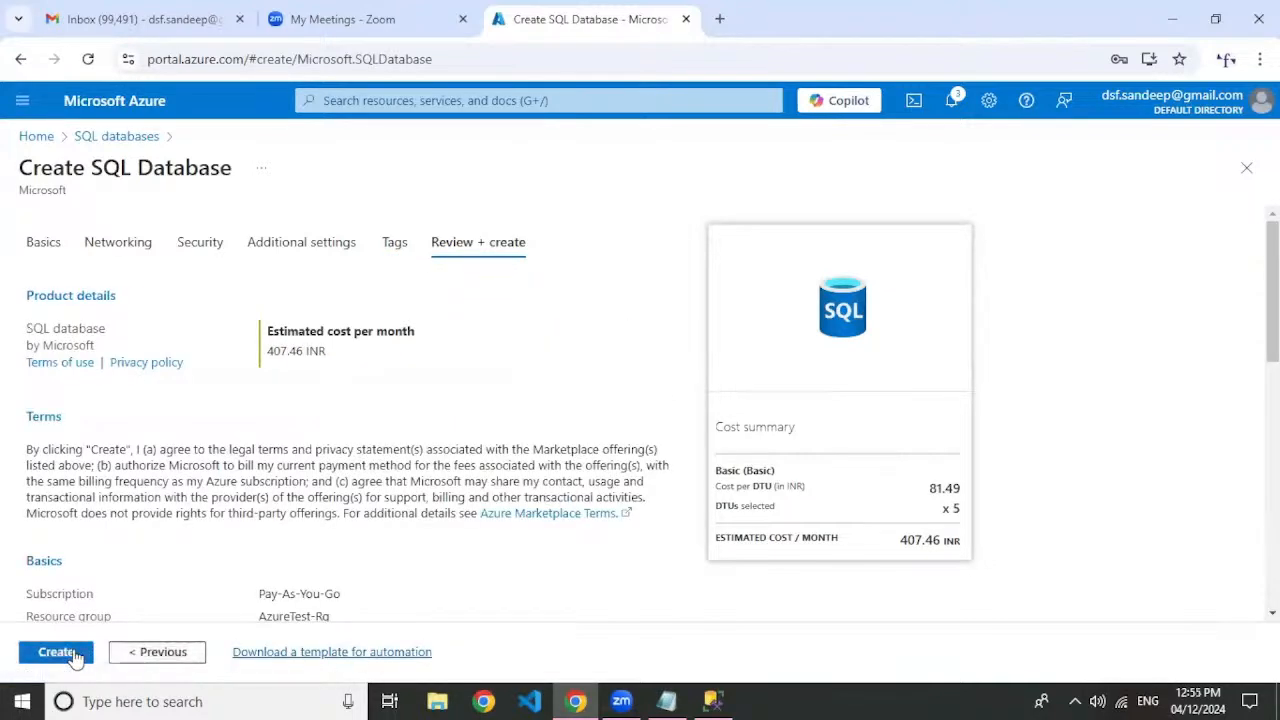
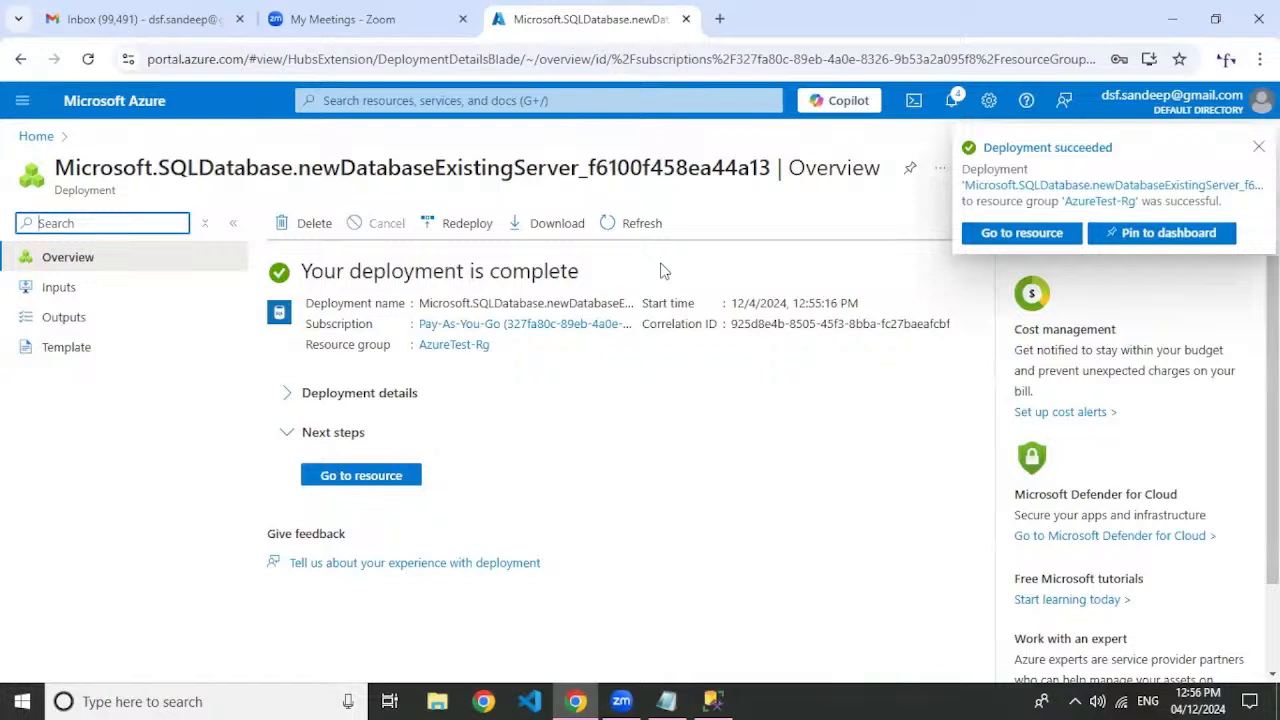
Refresh the Azure SQL databases list to confirm dsfdb2 on dsfserver, then return to Management Studio
left_click(126, 100)
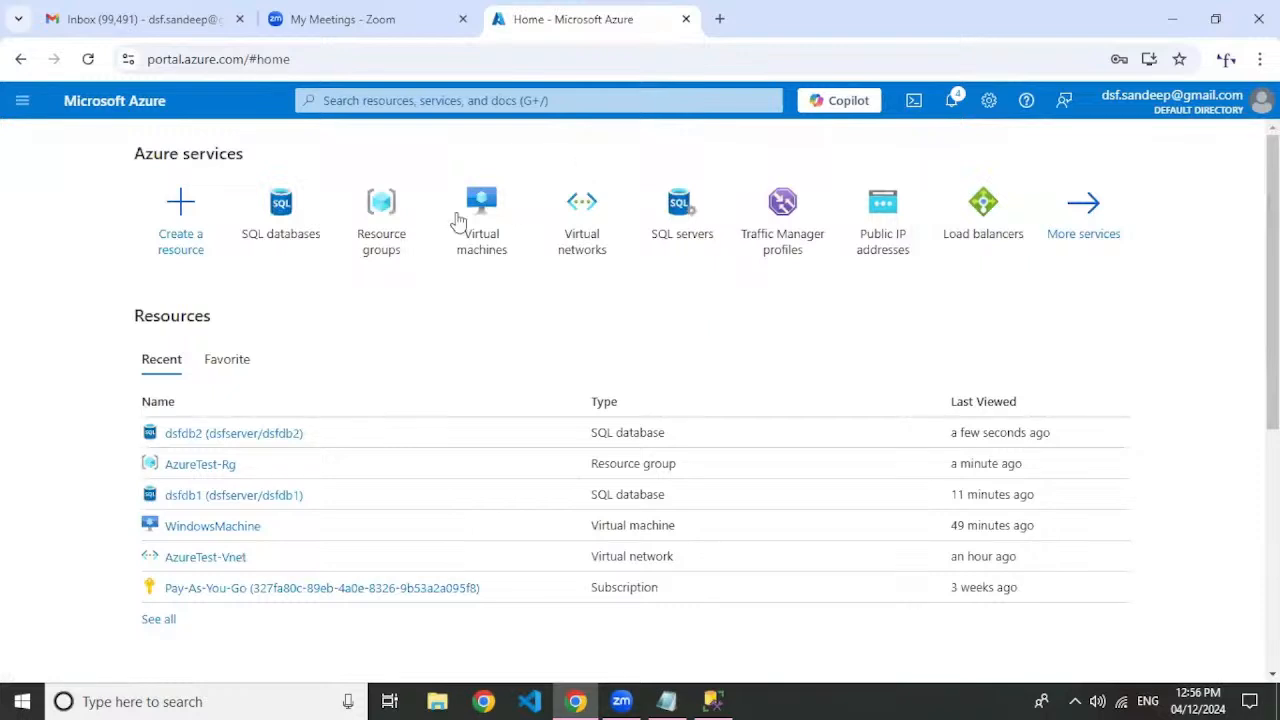
left_click(283, 240)
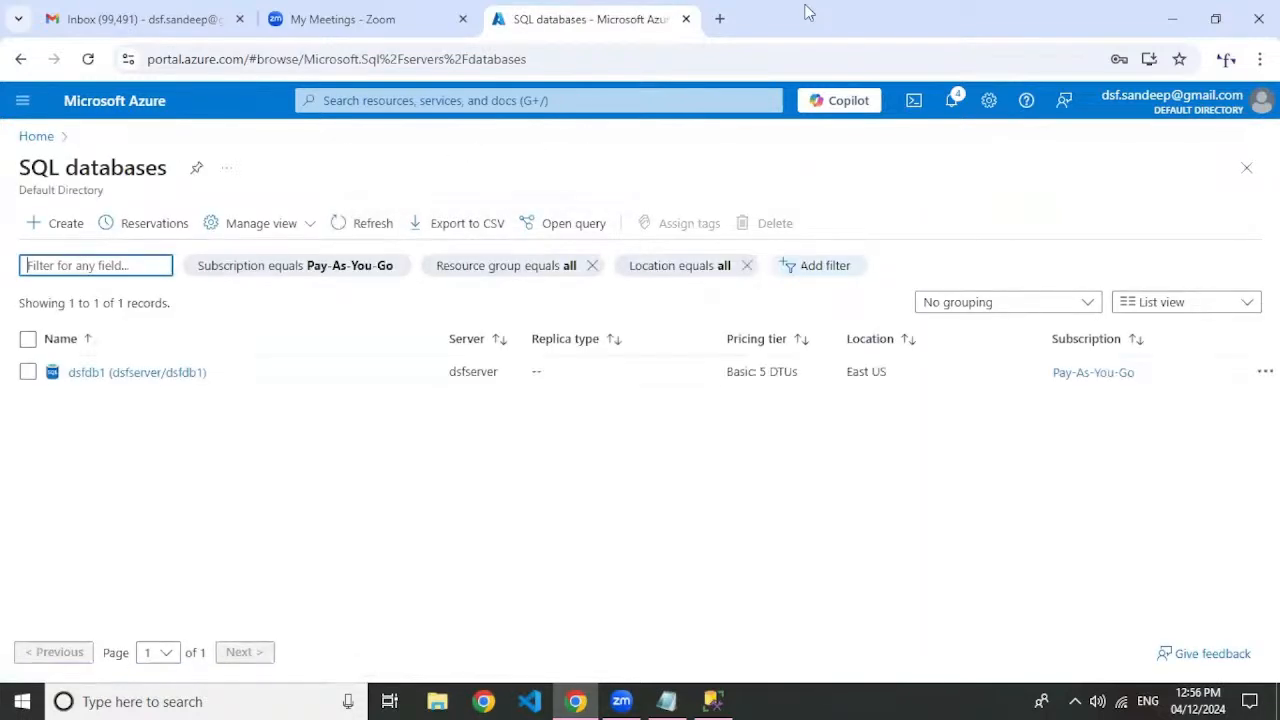
left_click(383, 230)
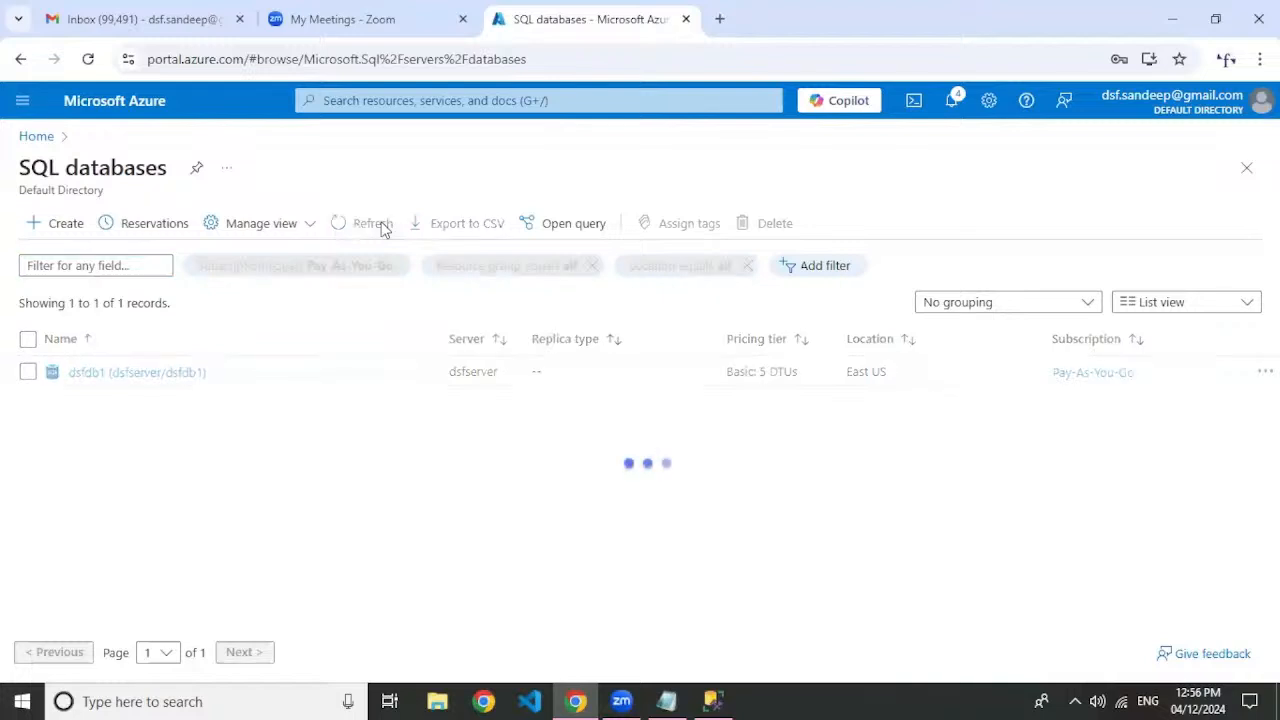
left_click(713, 701)
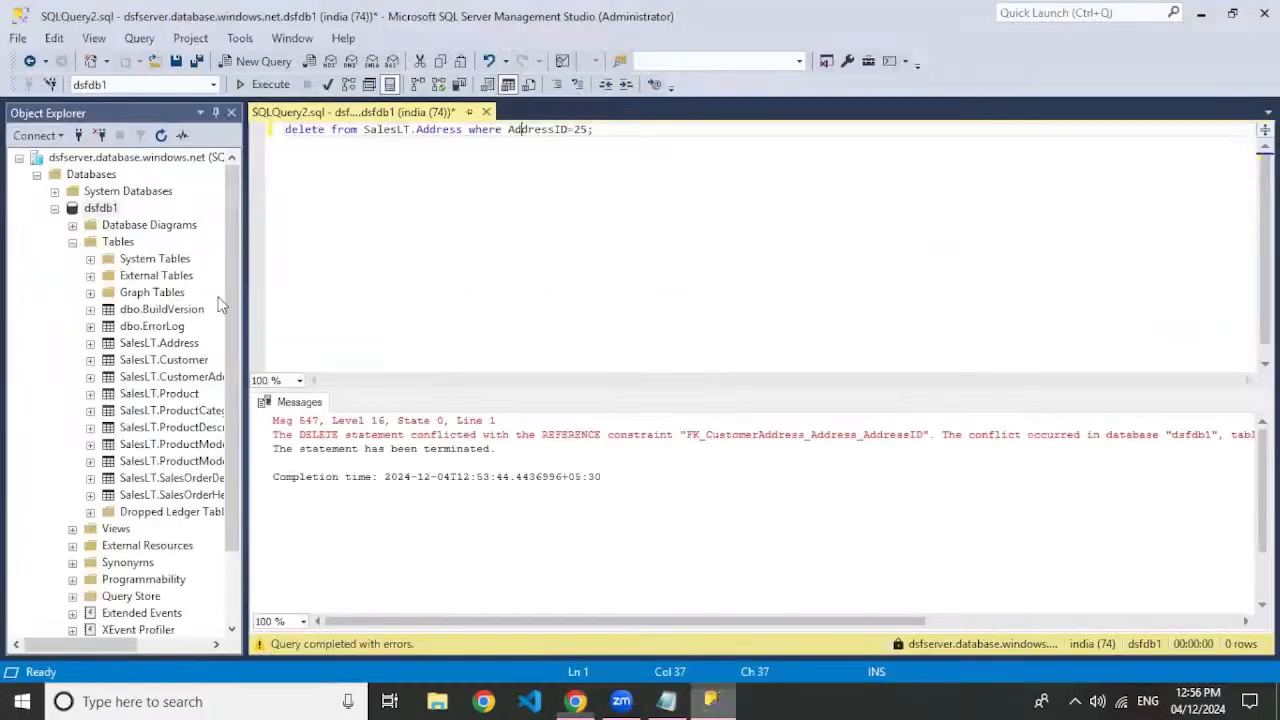
Collapse dsfdb1 and refresh the server's Object Explorer list several times
left_click(54, 208)
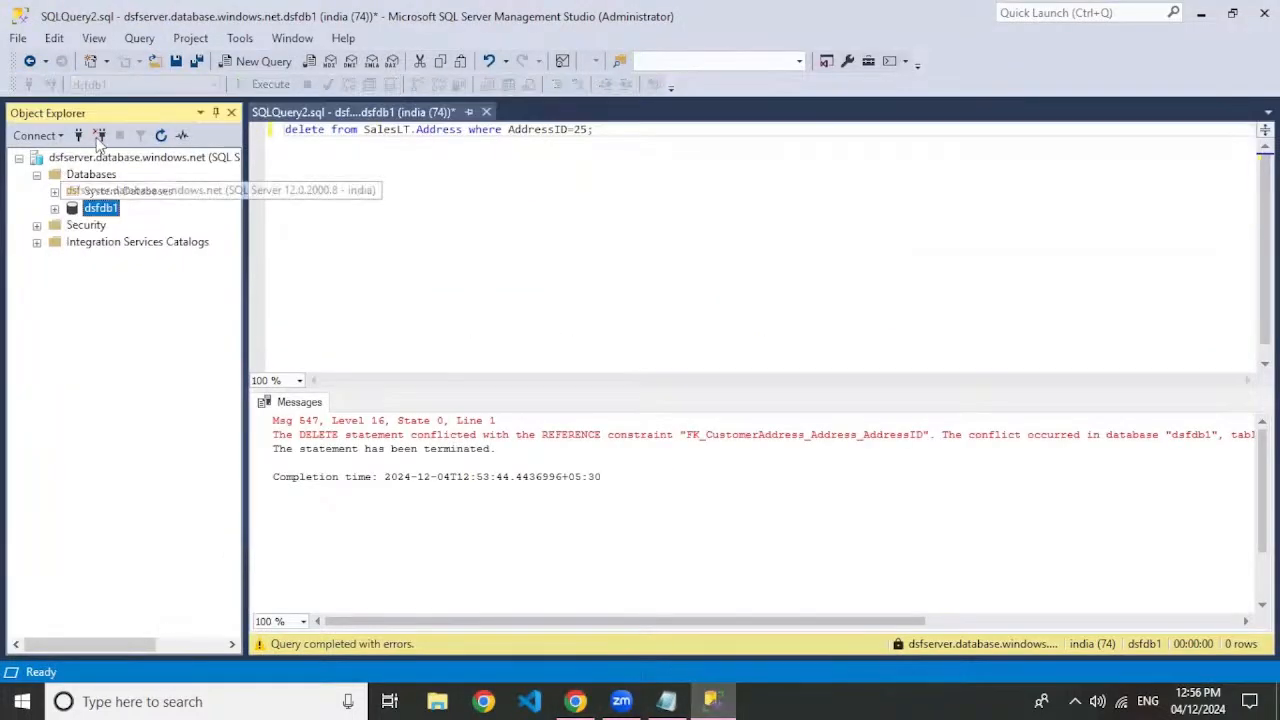
left_click(160, 135)
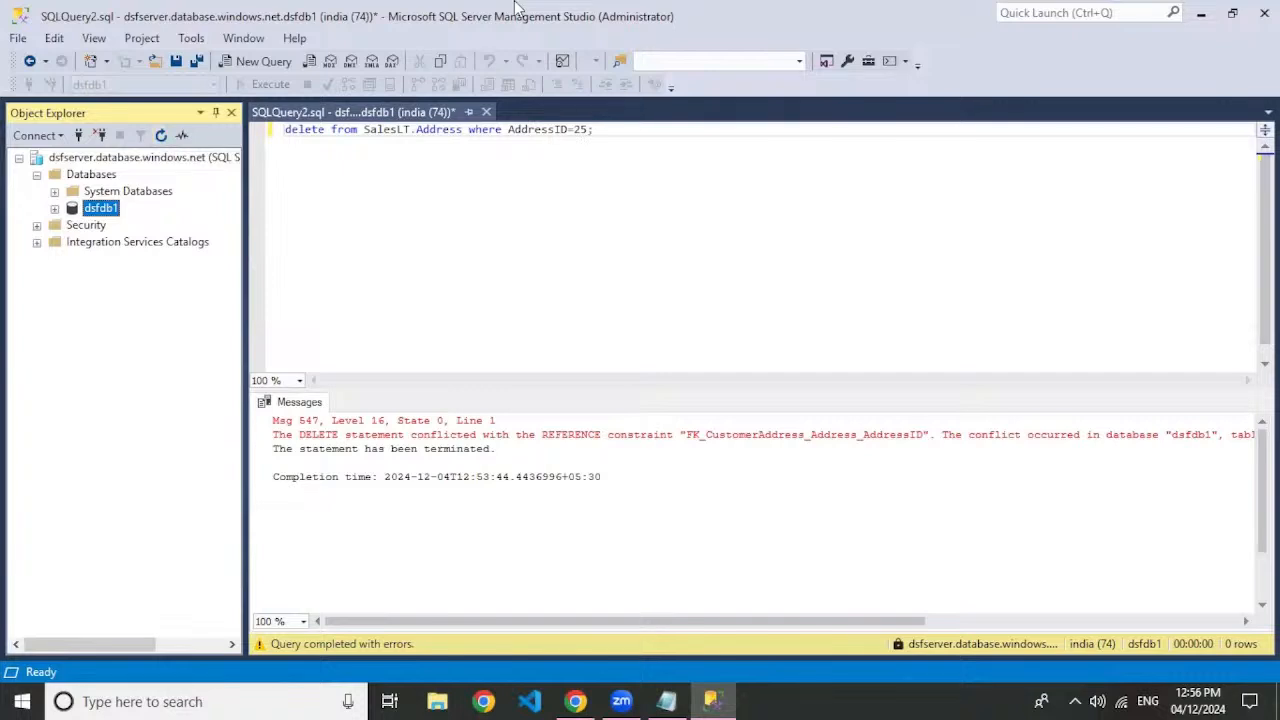
left_click(168, 139)
left_click(168, 139)
left_click(168, 139)
left_click(168, 139)
left_click(166, 137)
Check the Azure portal, then disconnect from dsfserver and start a new Database Engine connection
left_click(589, 700)
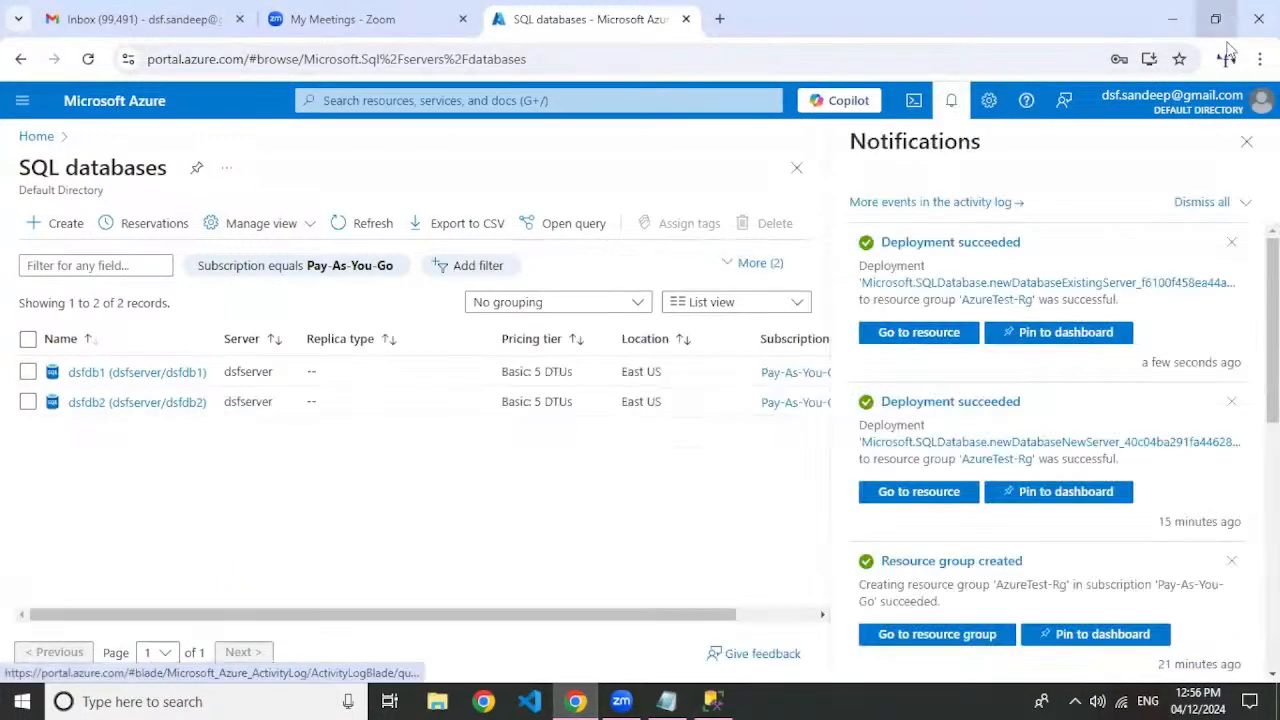
left_click(1246, 138)
left_click(712, 700)
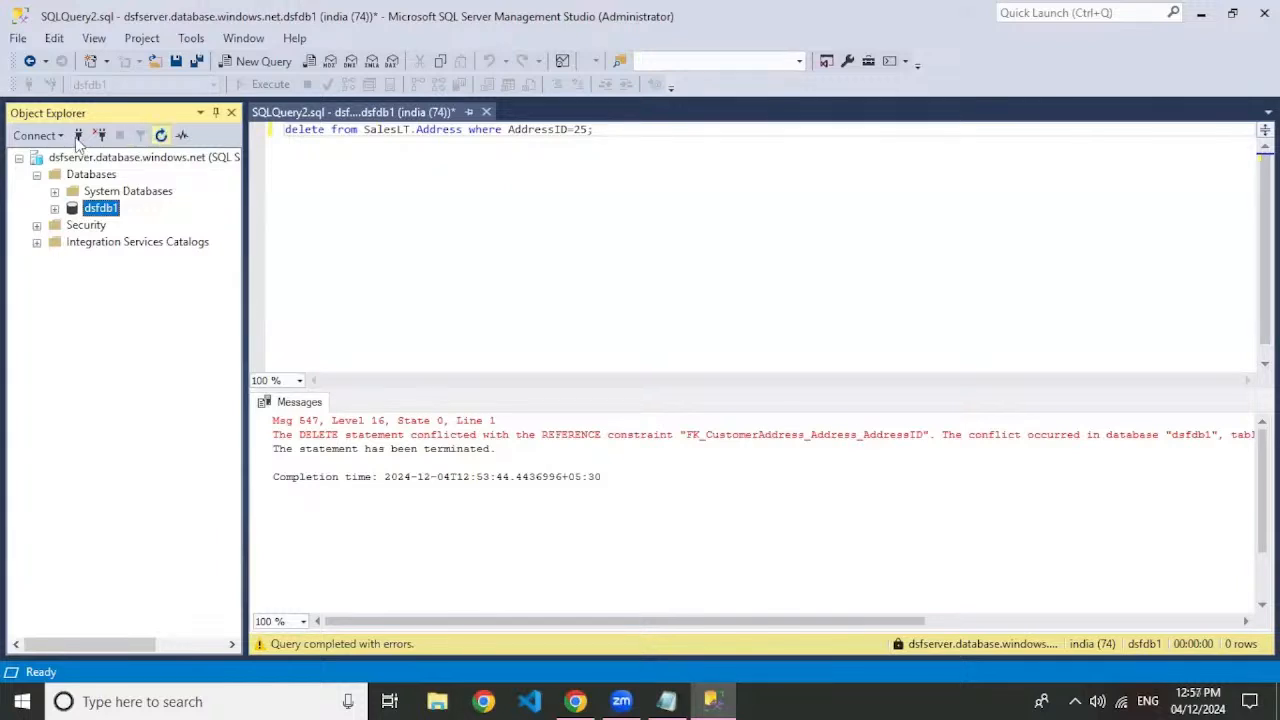
left_click(90, 165)
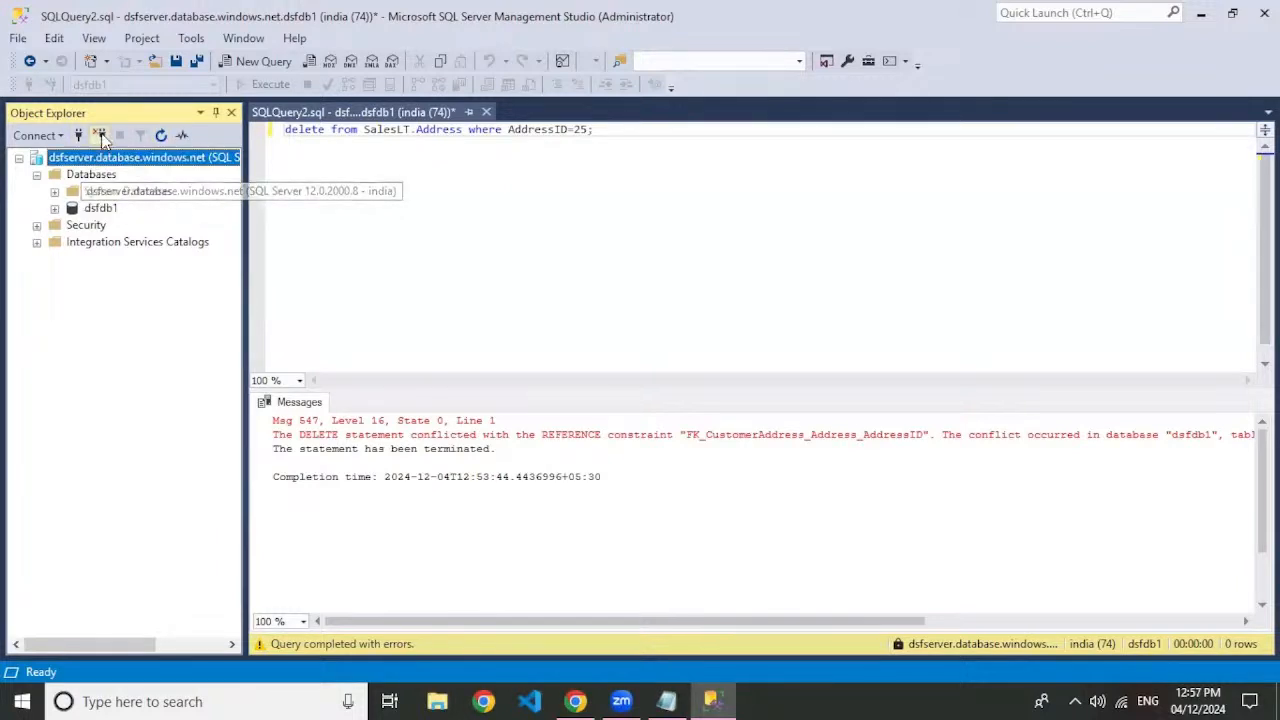
left_click(100, 135)
left_click(78, 135)
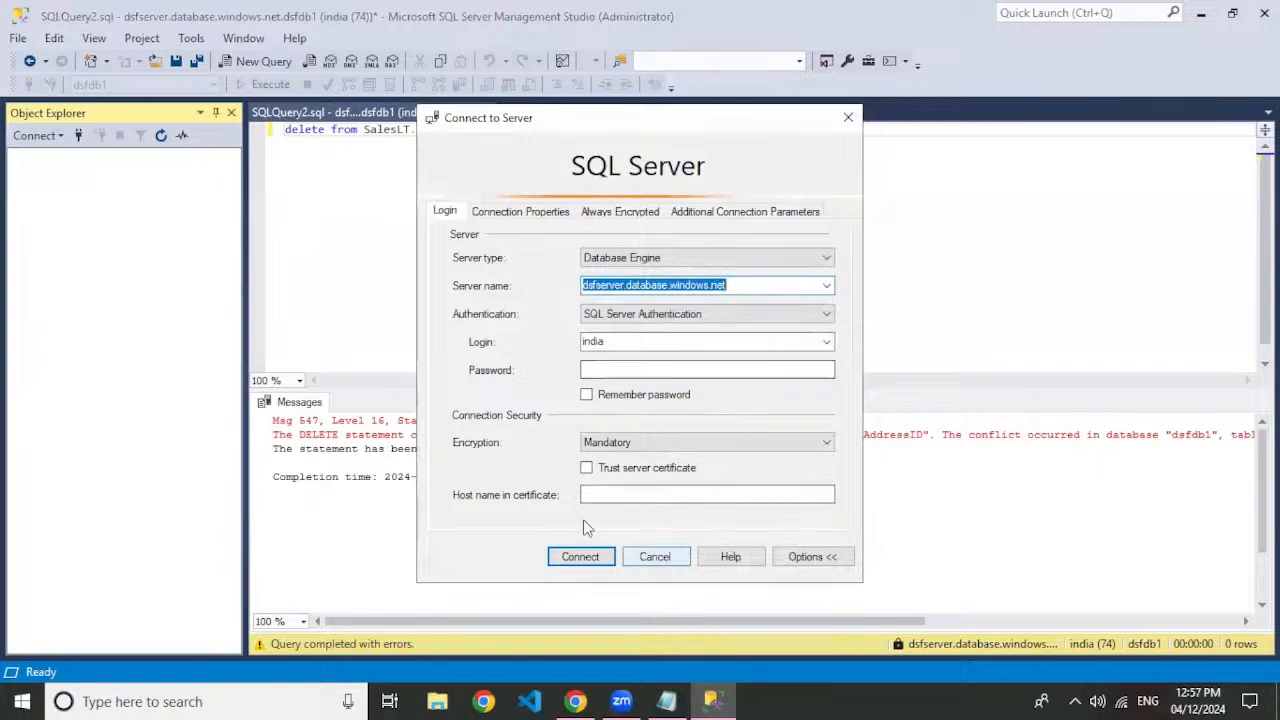
Reconnect to dsfserver with the account password and close the old delete query without saving
left_click(645, 371)
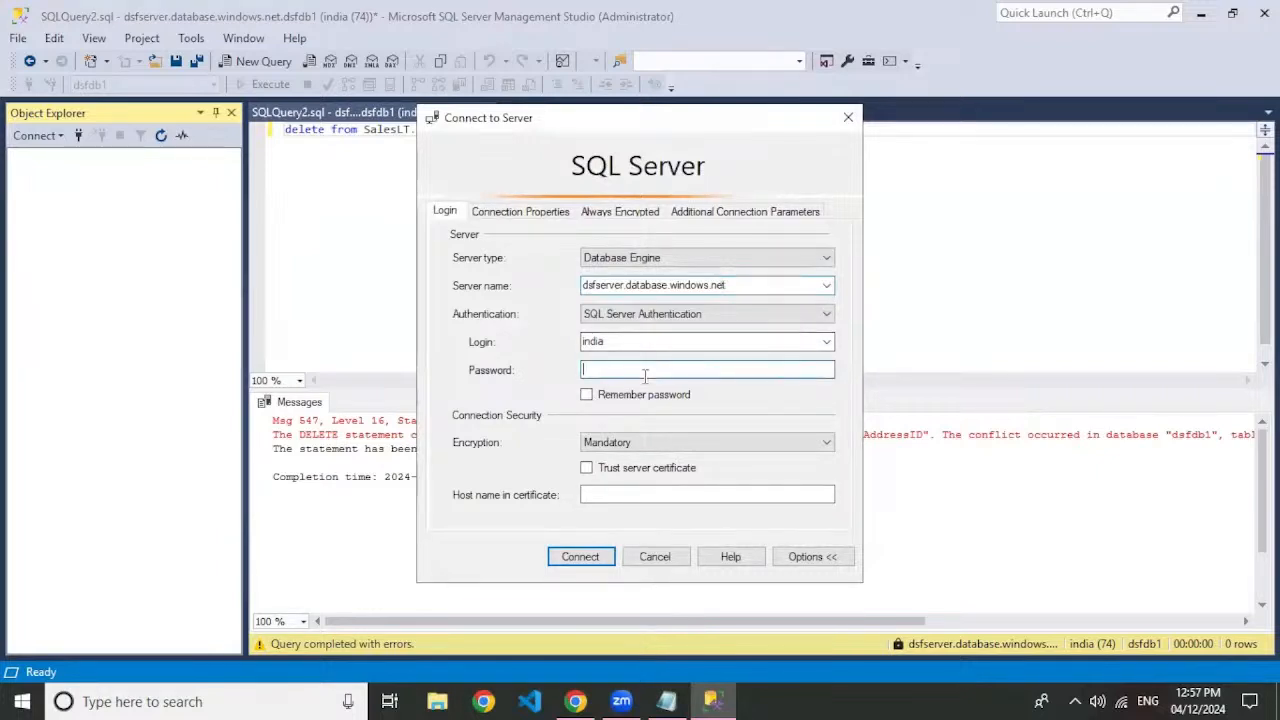
type("**********")
left_click(595, 566)
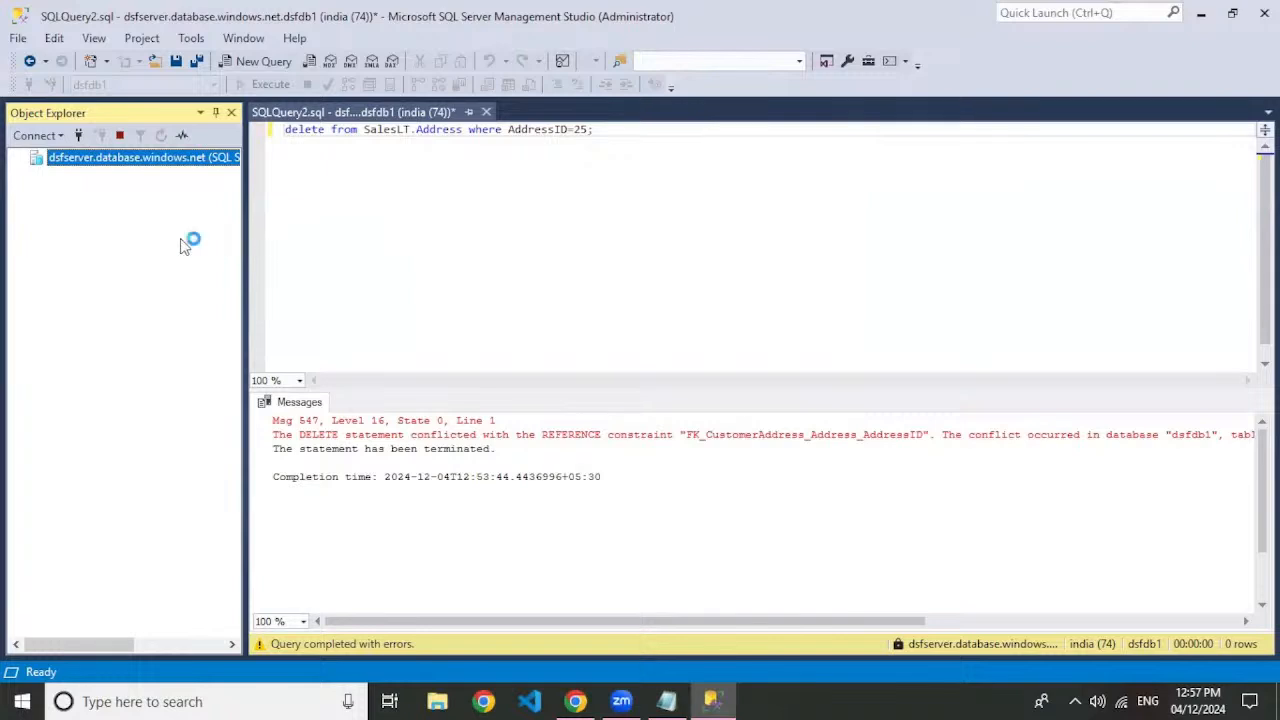
left_click(485, 113)
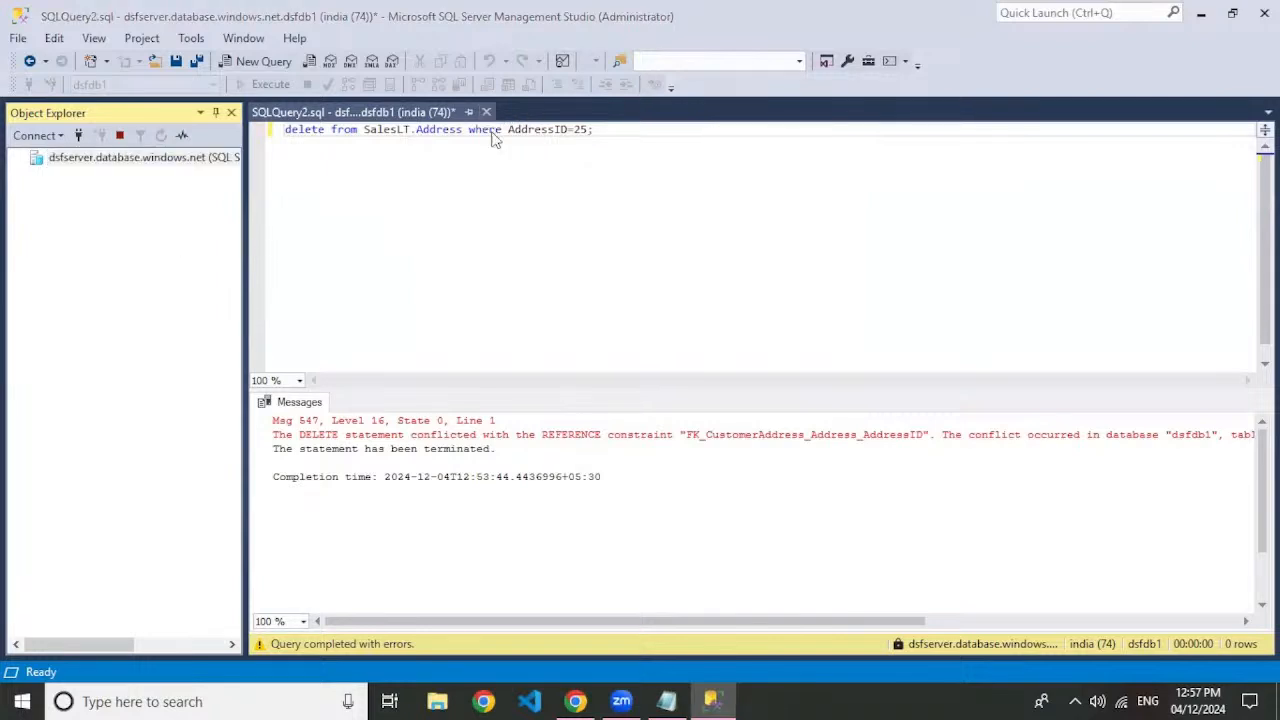
key("Return")
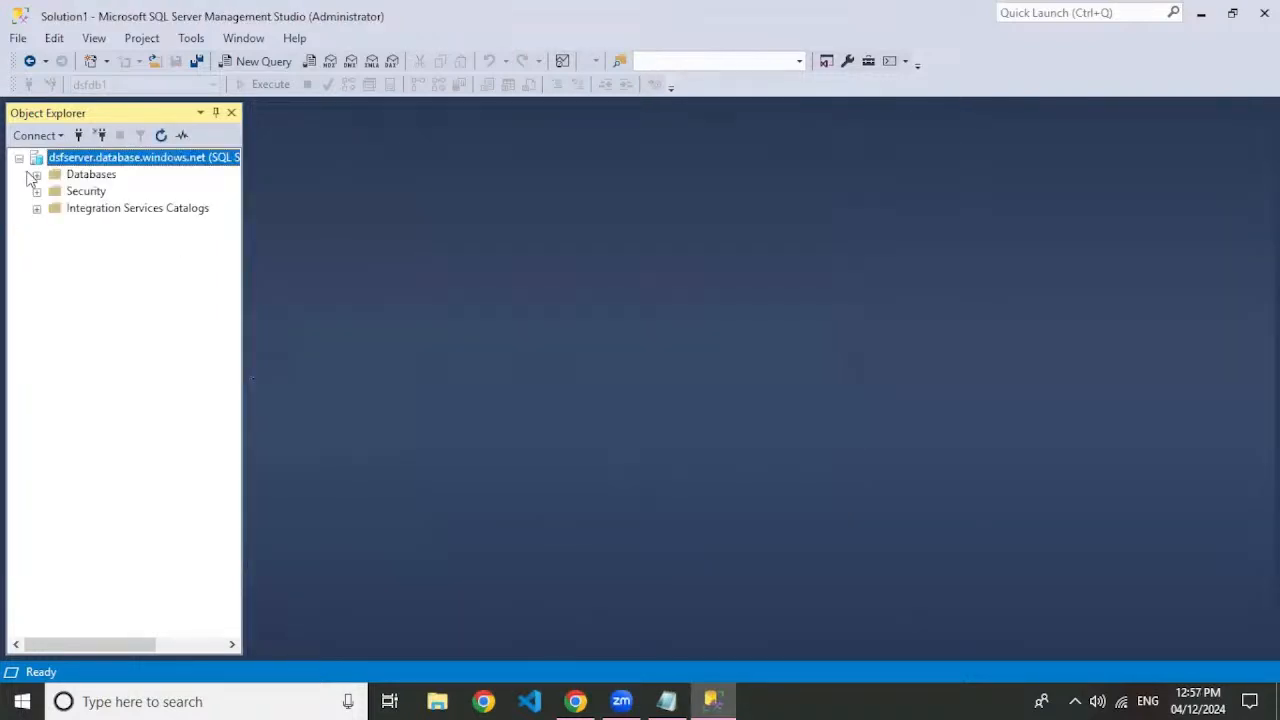
Expand Databases to see dsfdb1 and dsfdb2, cancelling an accidental rename of dsfdb2
left_click(36, 174)
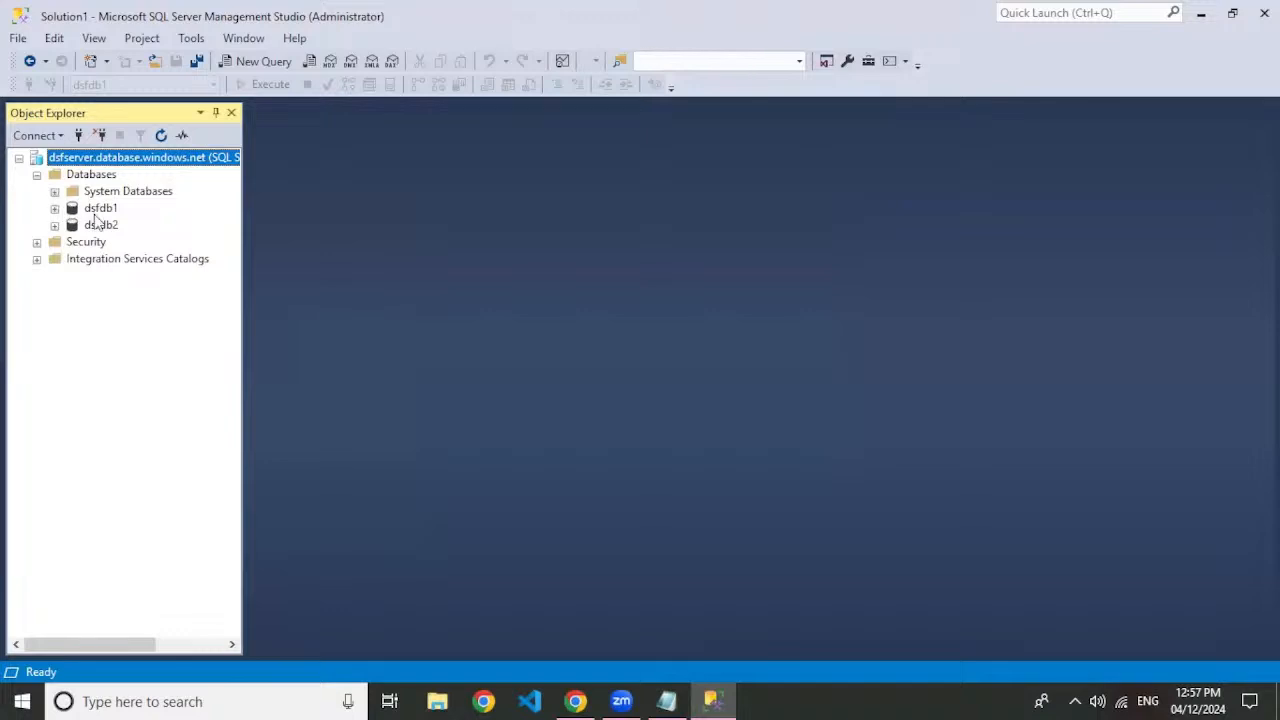
left_click(98, 209)
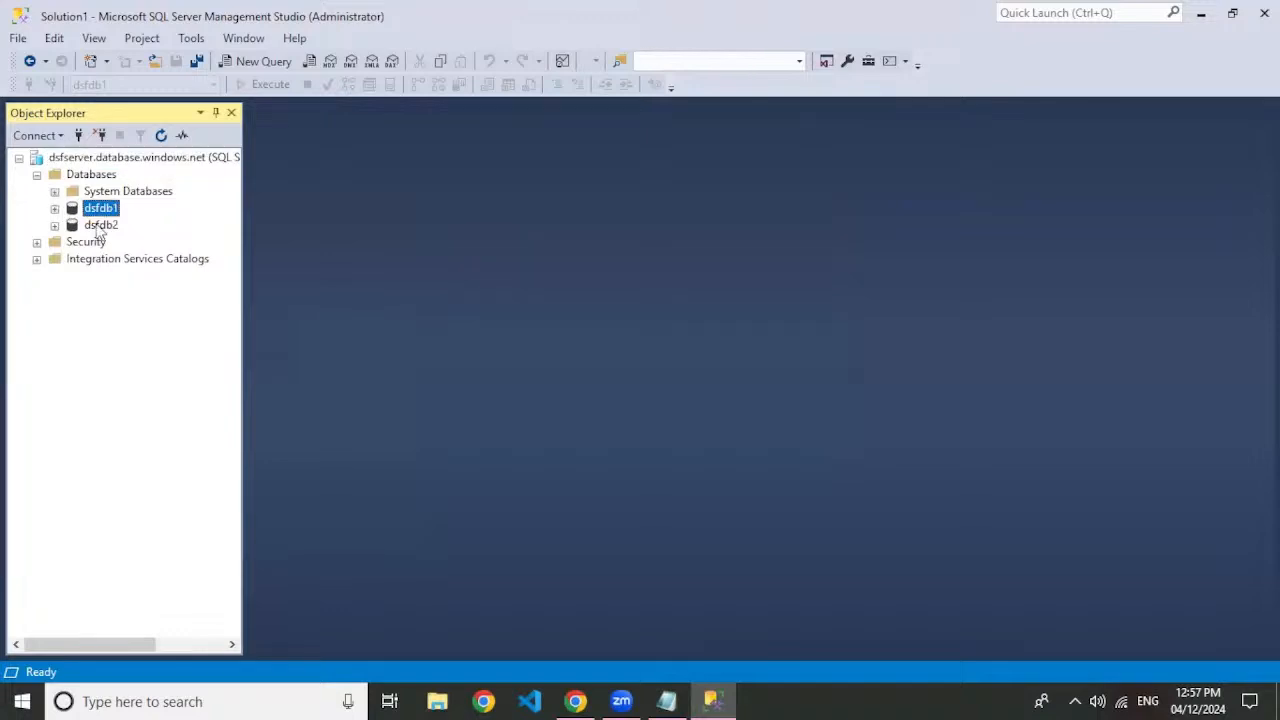
left_click(100, 226)
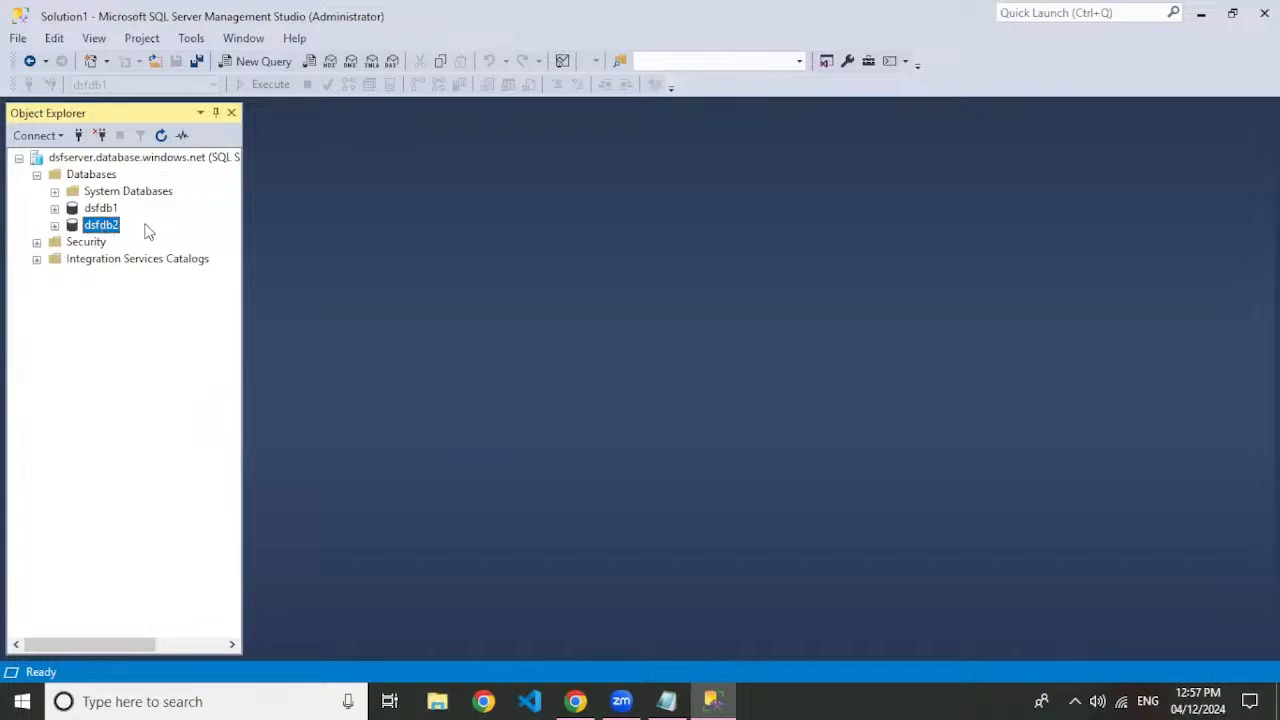
left_click(96, 228)
left_click(110, 225)
left_click(128, 332)
left_click(55, 226)
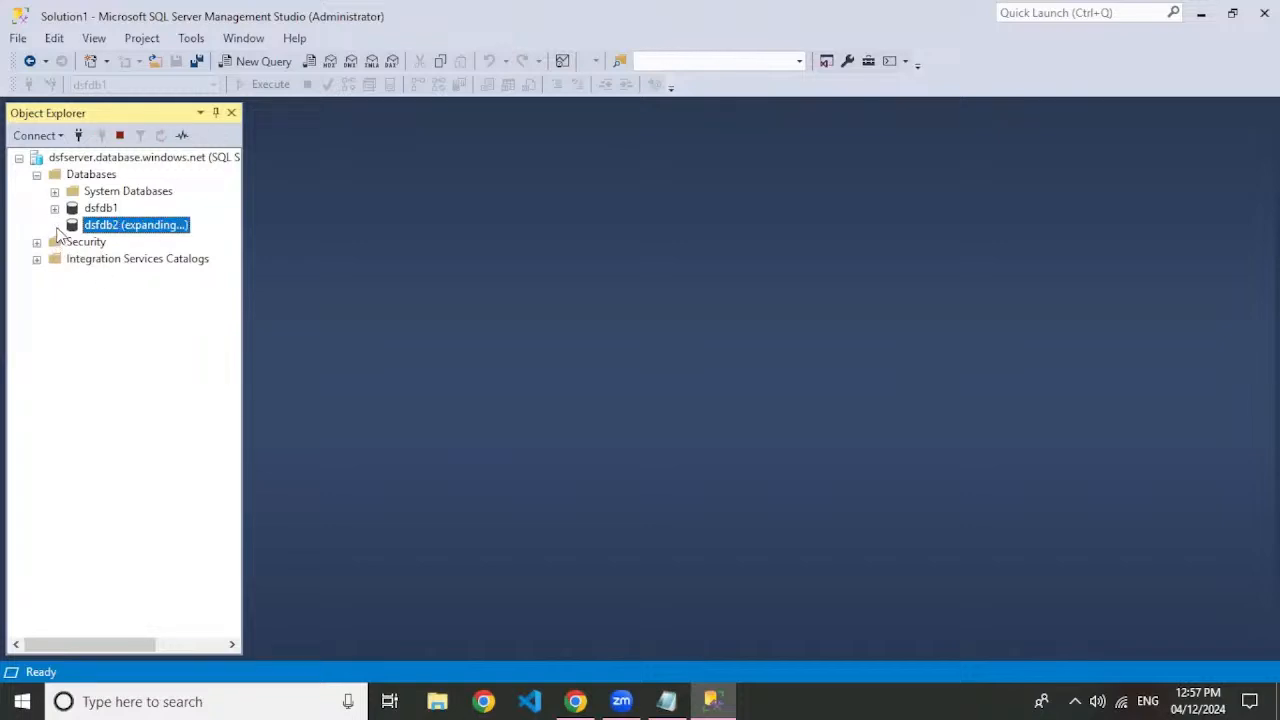
left_click(55, 226)
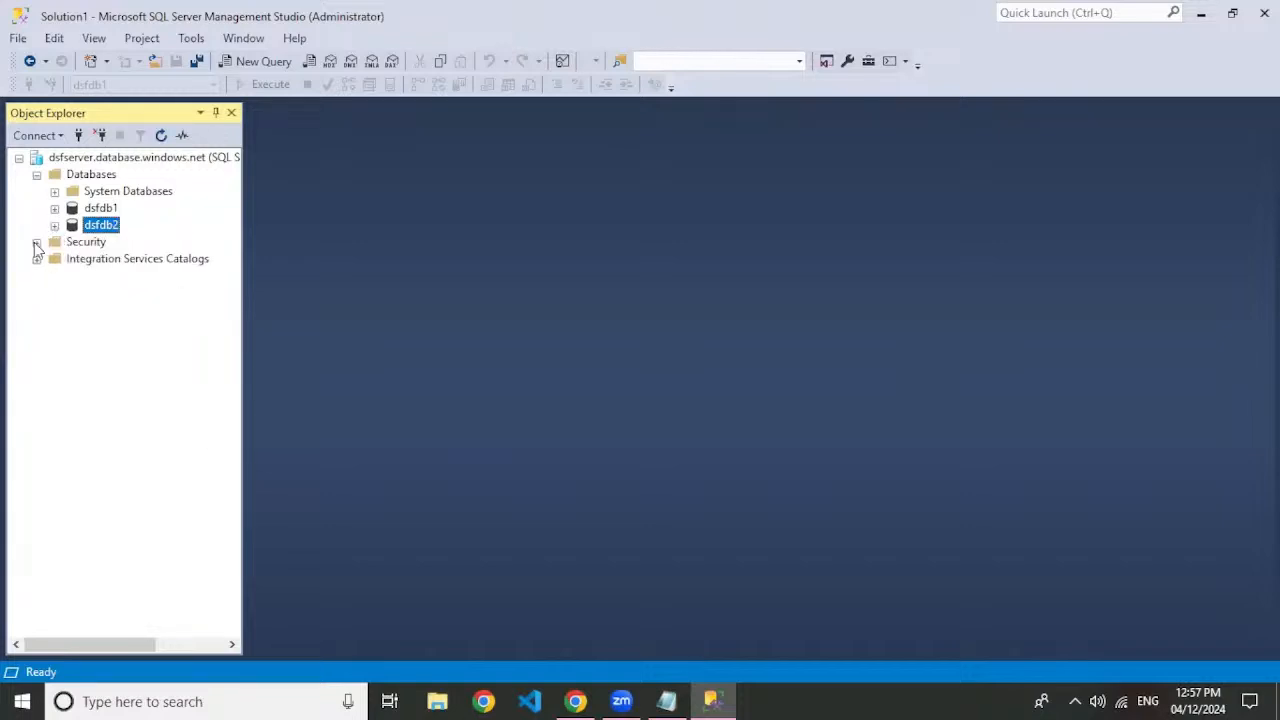
Expand Security > Logins to view the existing server login
left_click(36, 242)
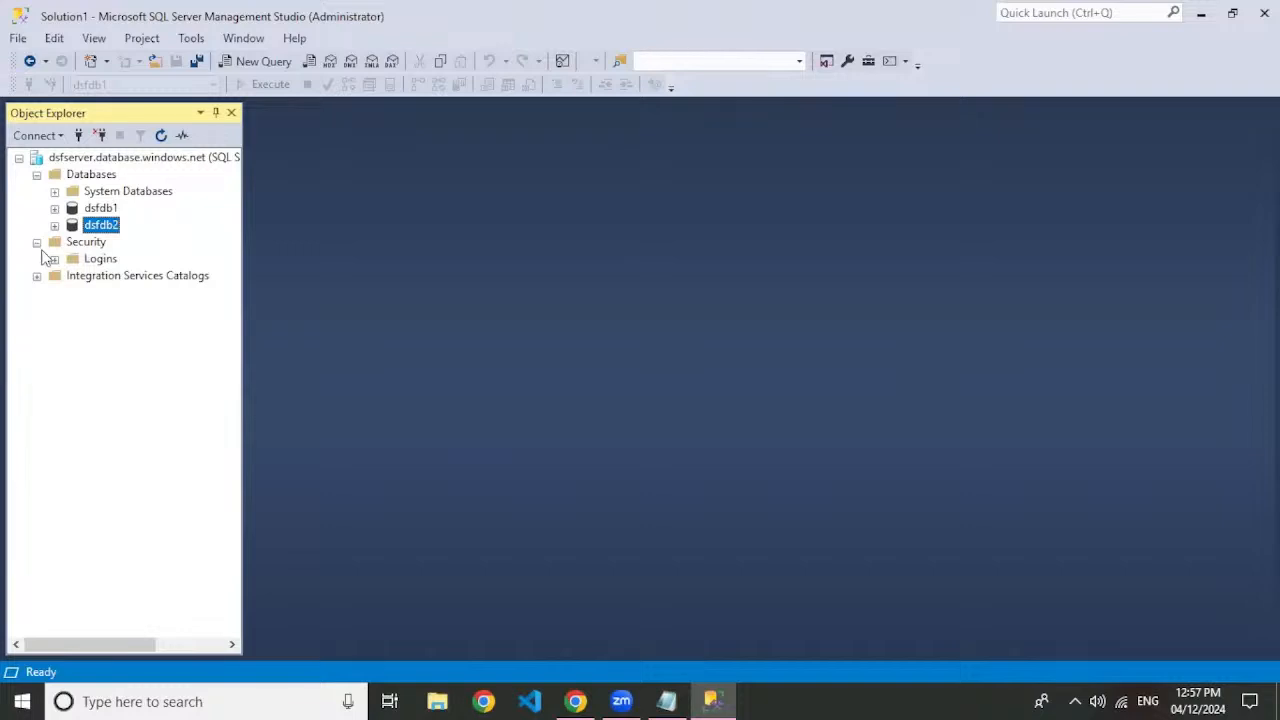
left_click(55, 259)
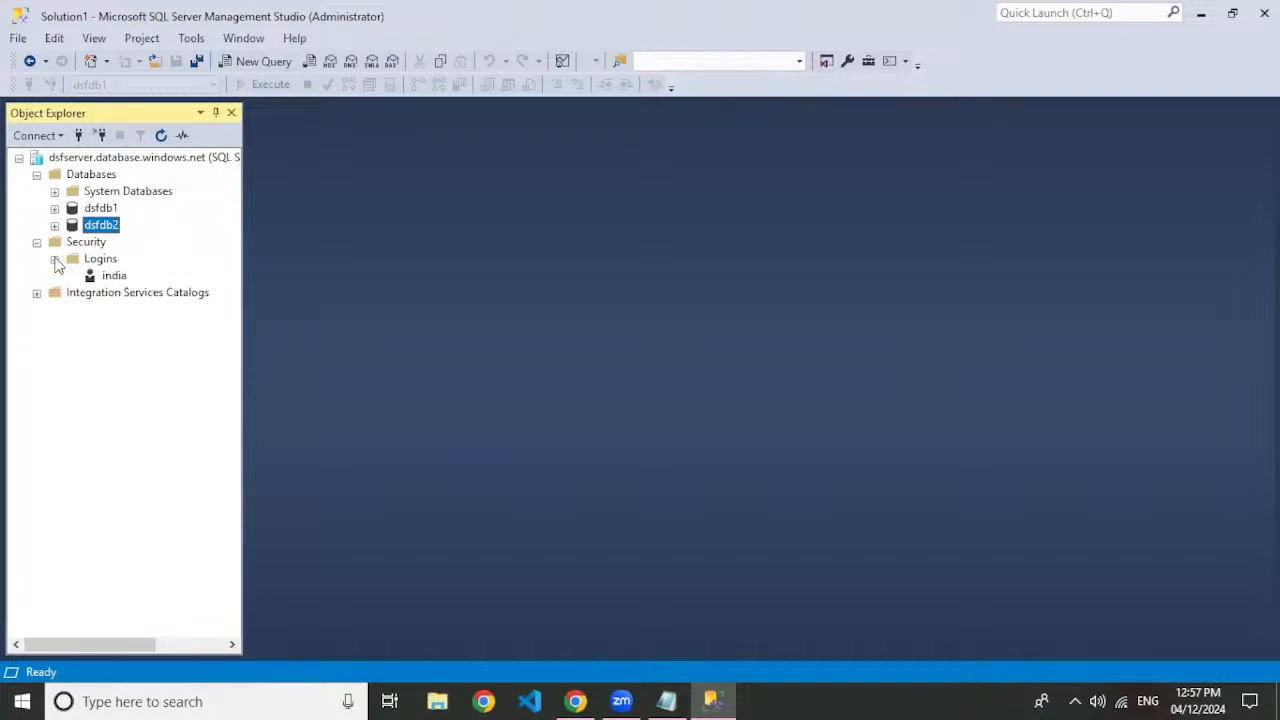
left_click(108, 277)
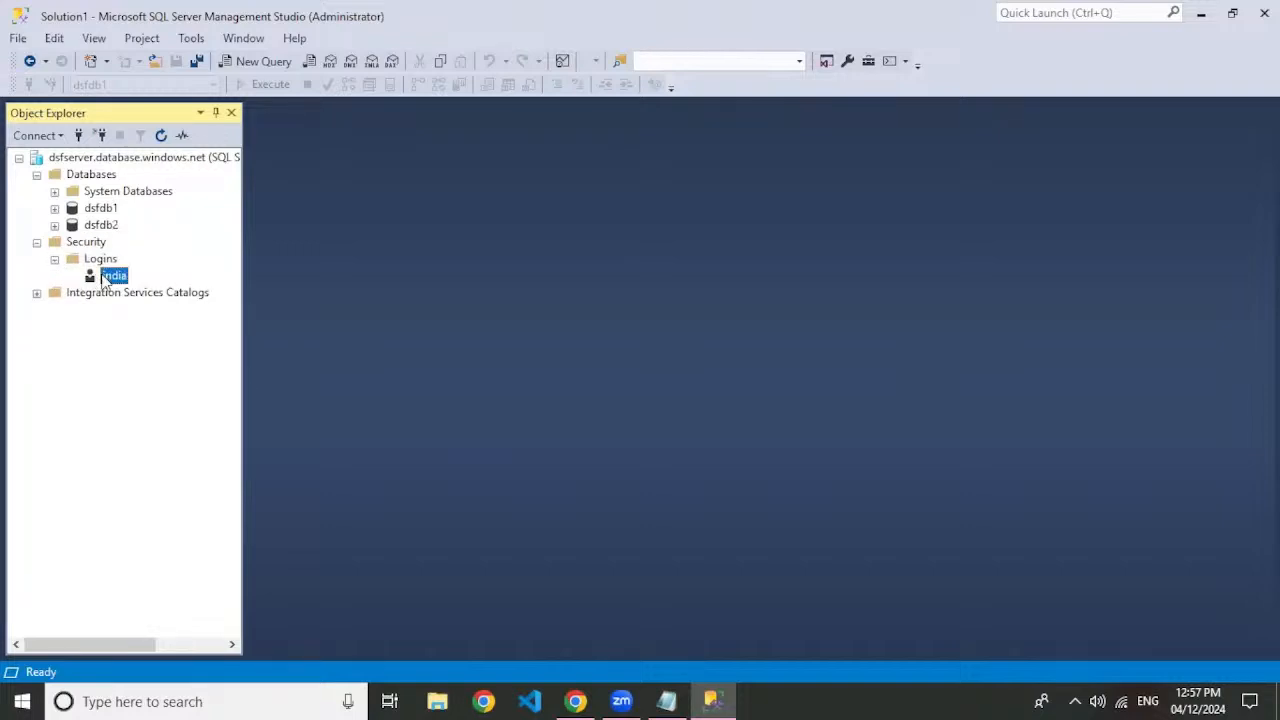
right_click(116, 260)
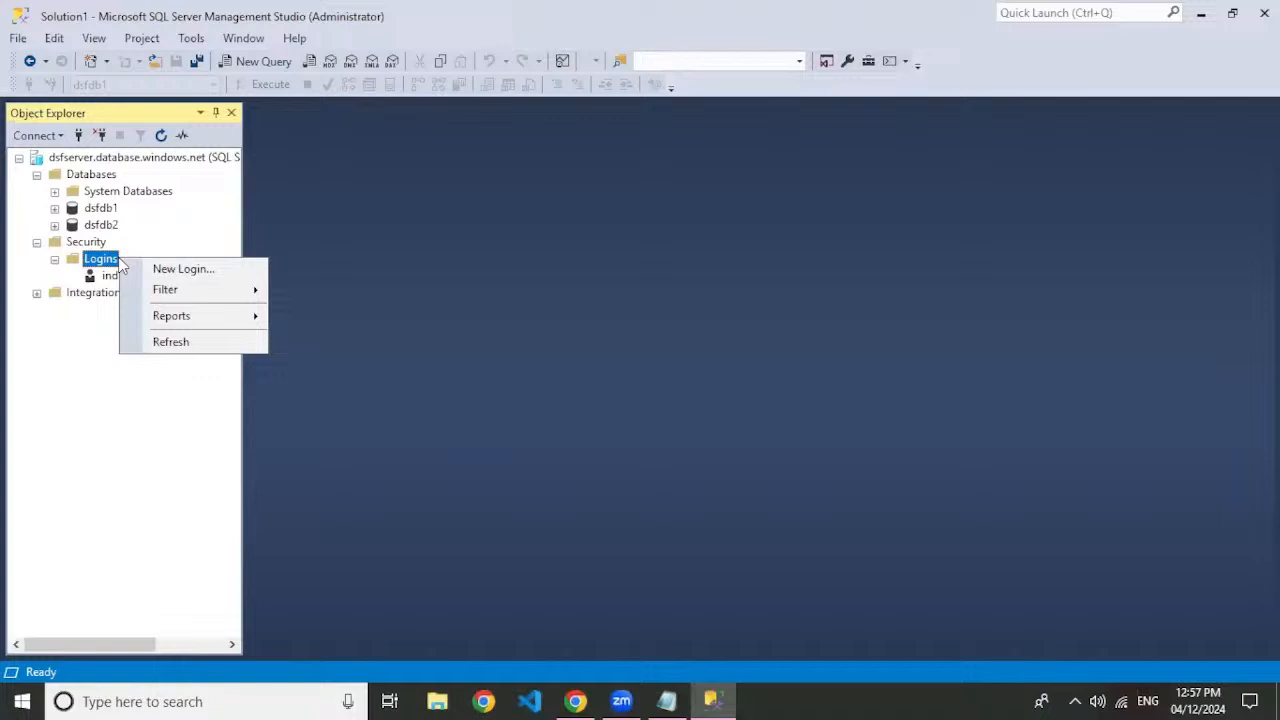
Start a new login from the template and name it dsflogin2
left_click(183, 268)
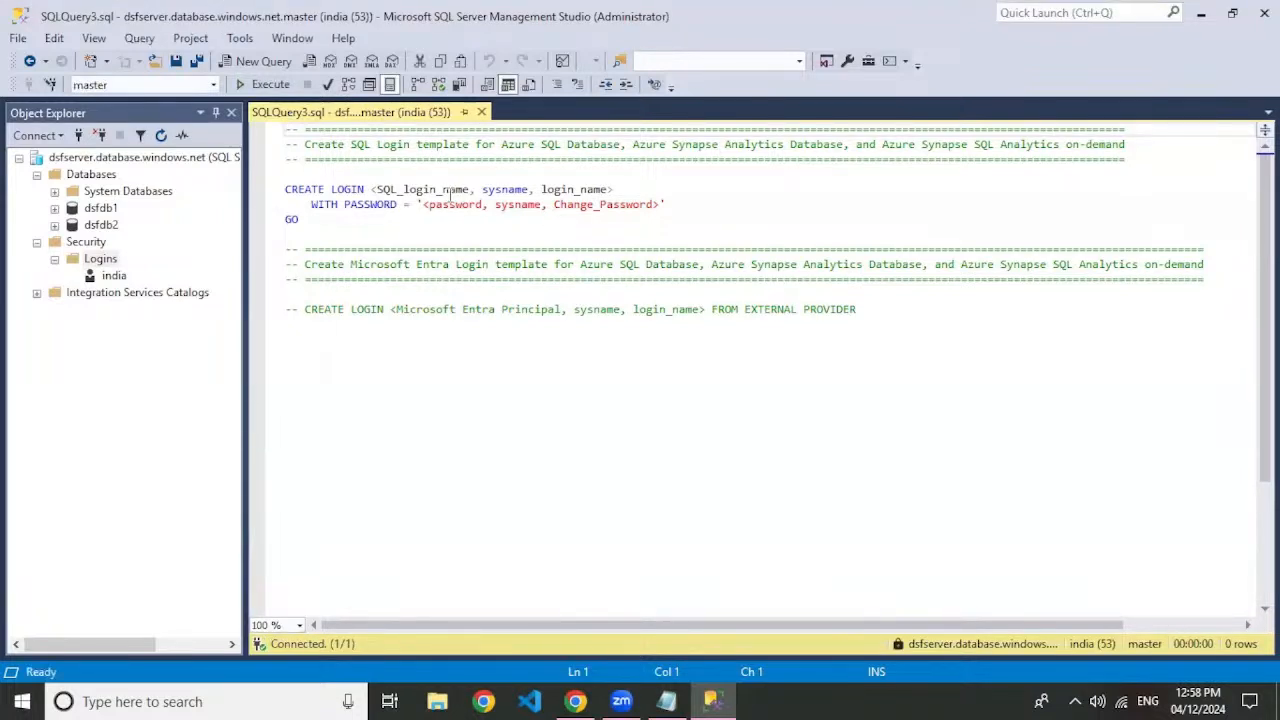
left_click(369, 190)
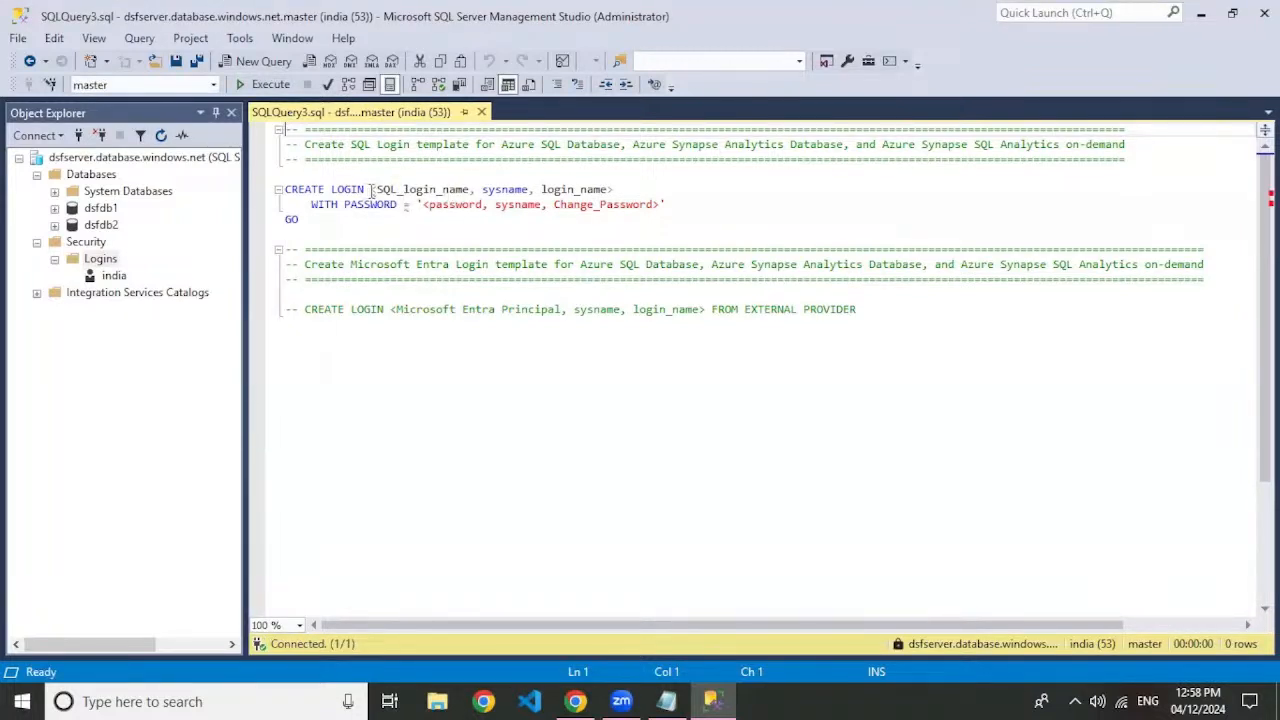
left_click(608, 190, "shift")
left_click(615, 189, "shift")
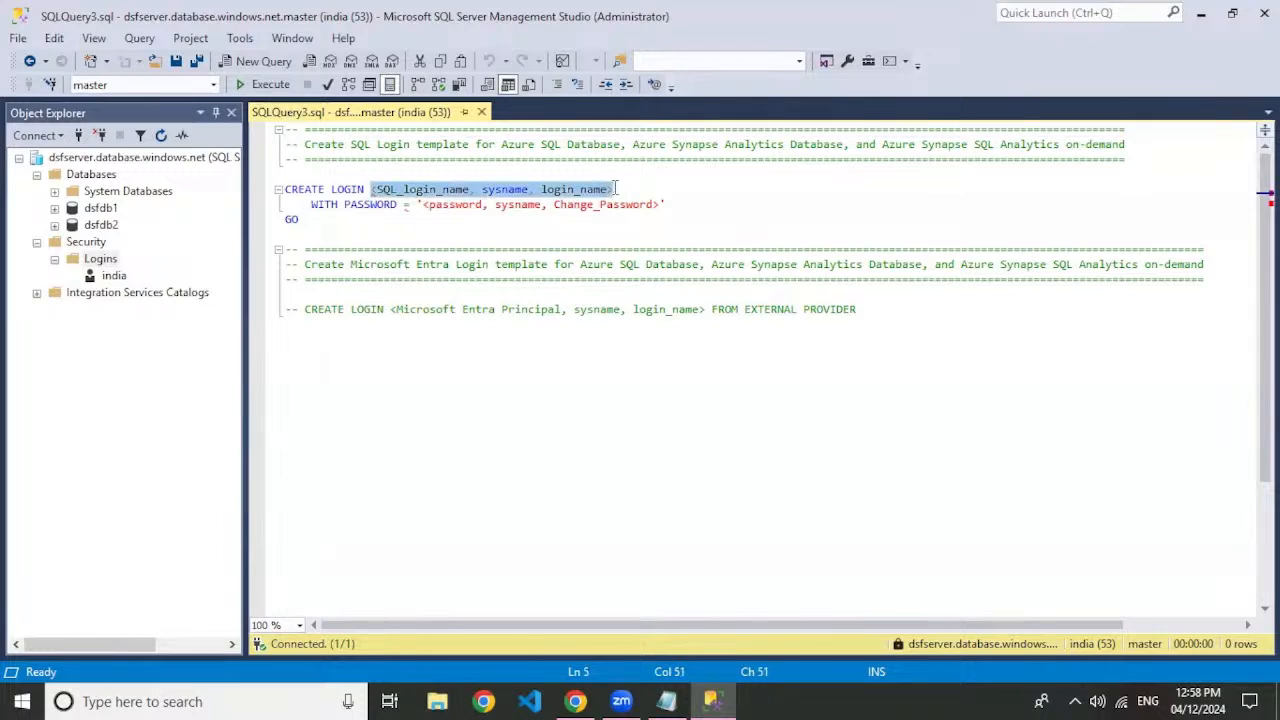
key("BackSpace")
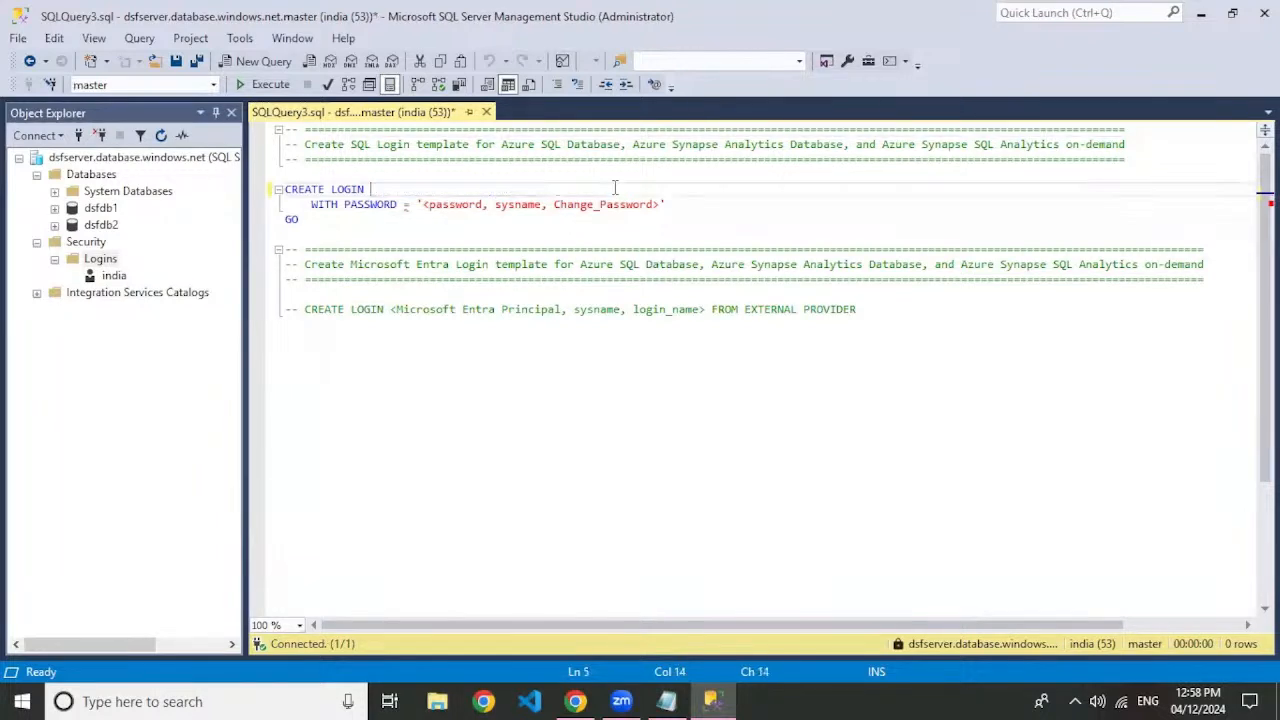
type("dsflogin2")
Enter the login's password in the script, then close the CREATE LOGIN query without saving
left_click_drag(422, 204, 663, 204)
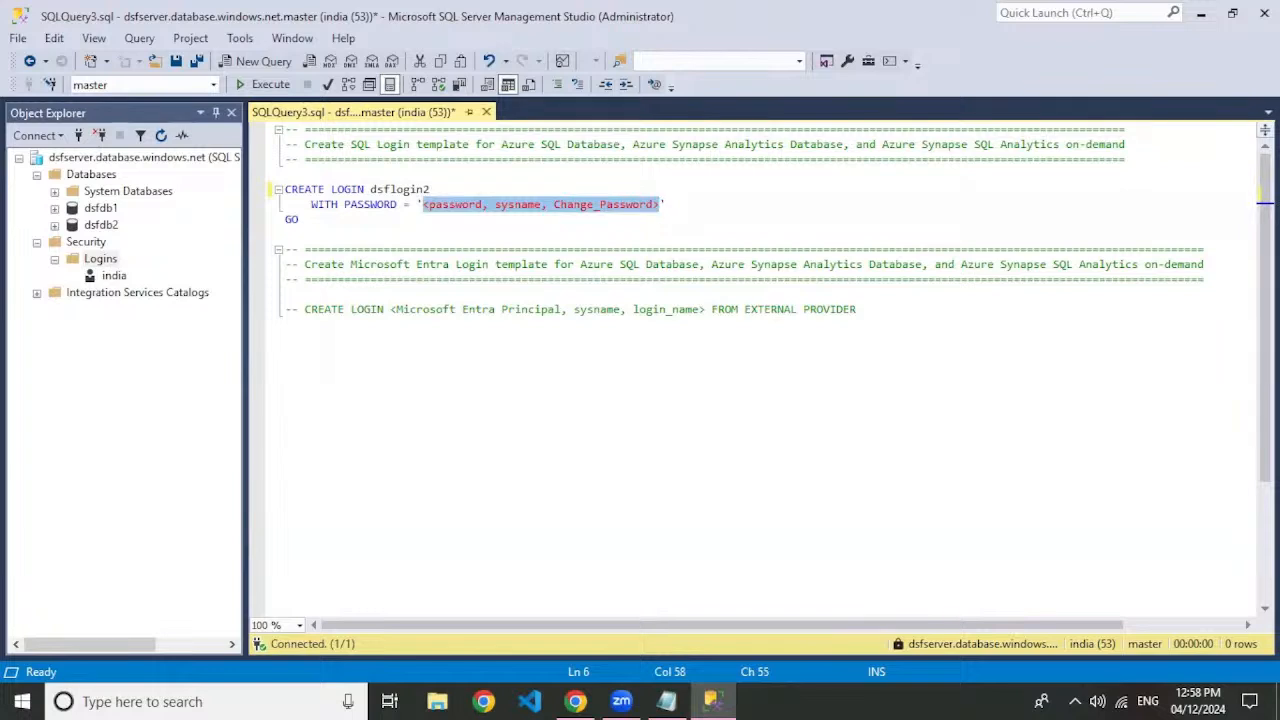
key("BackSpace")
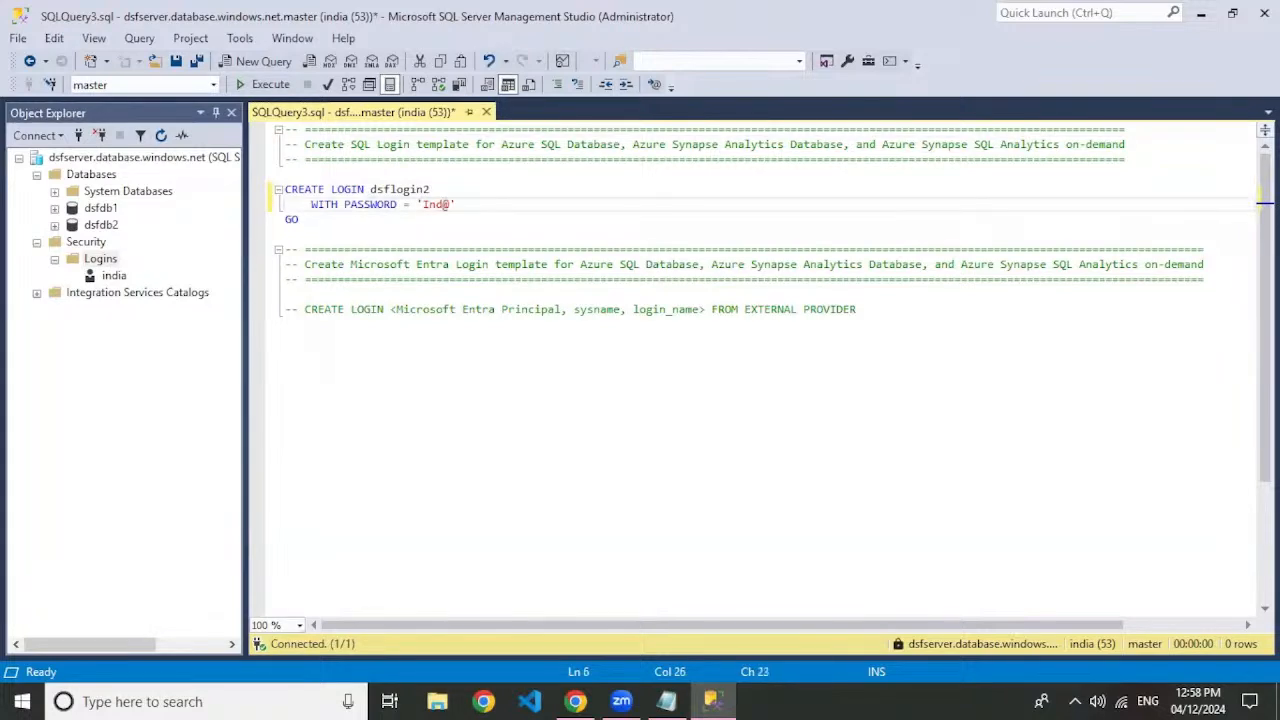
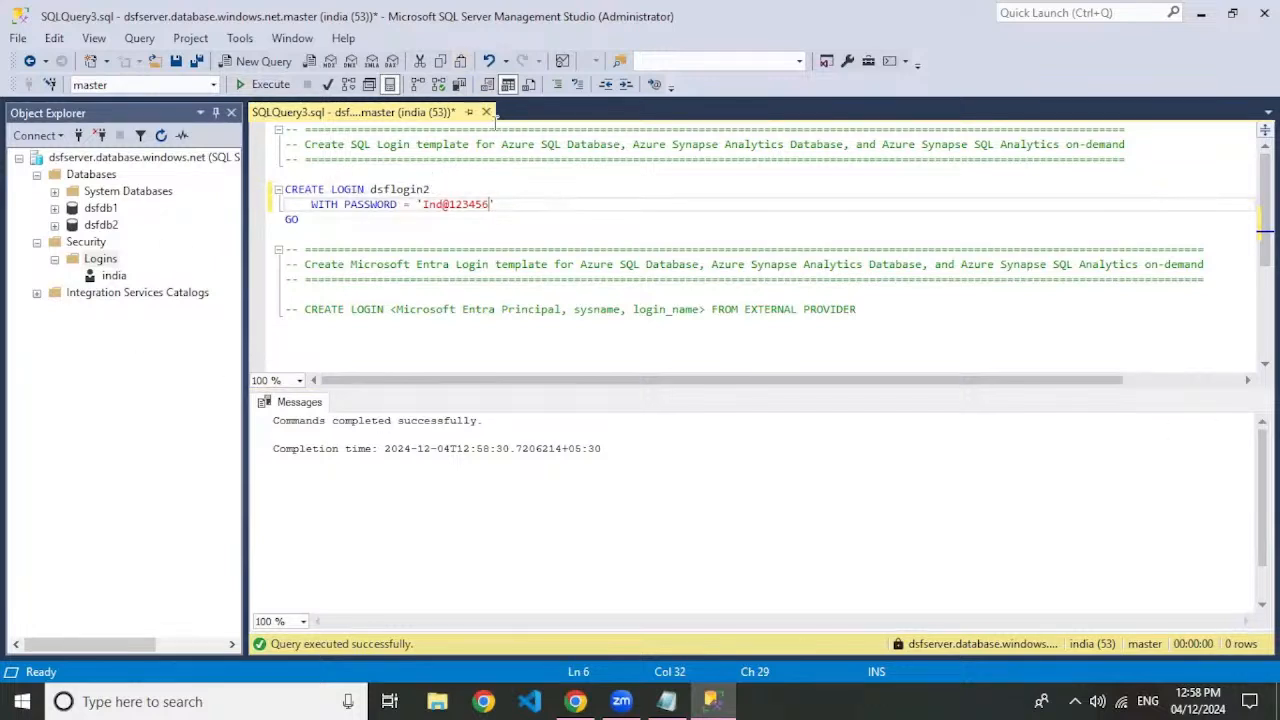
left_click(486, 112)
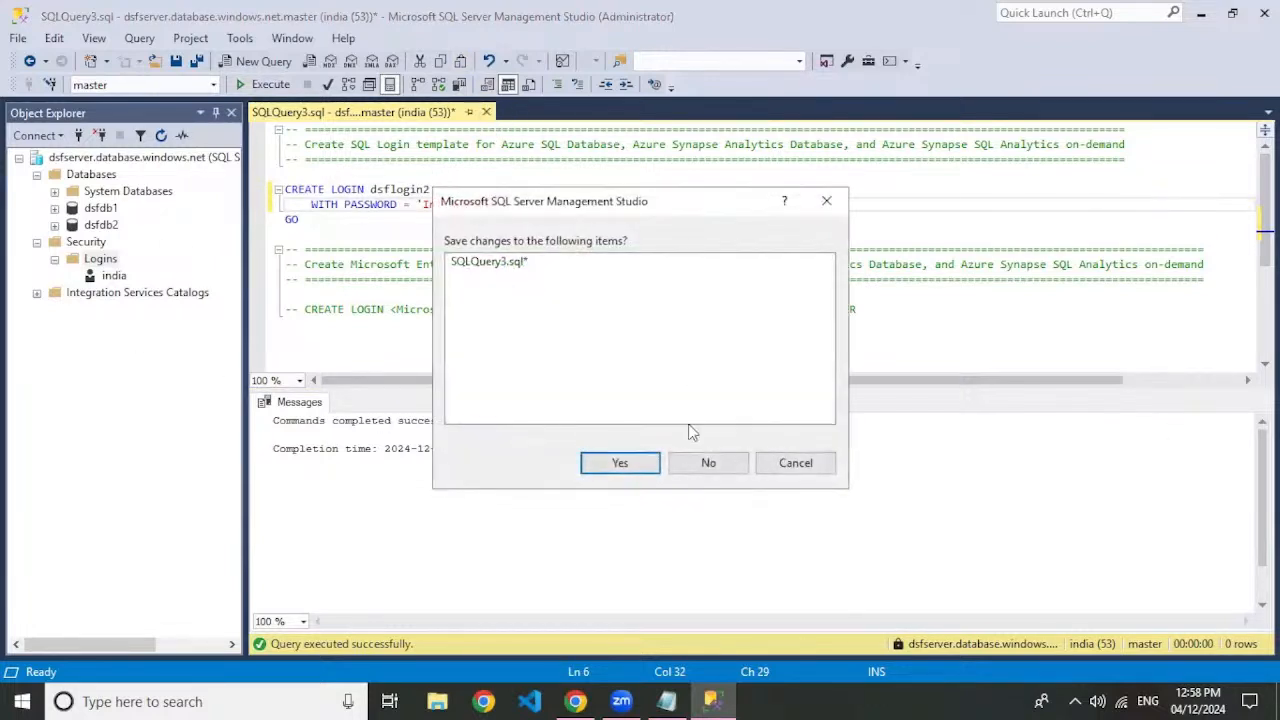
left_click(708, 463)
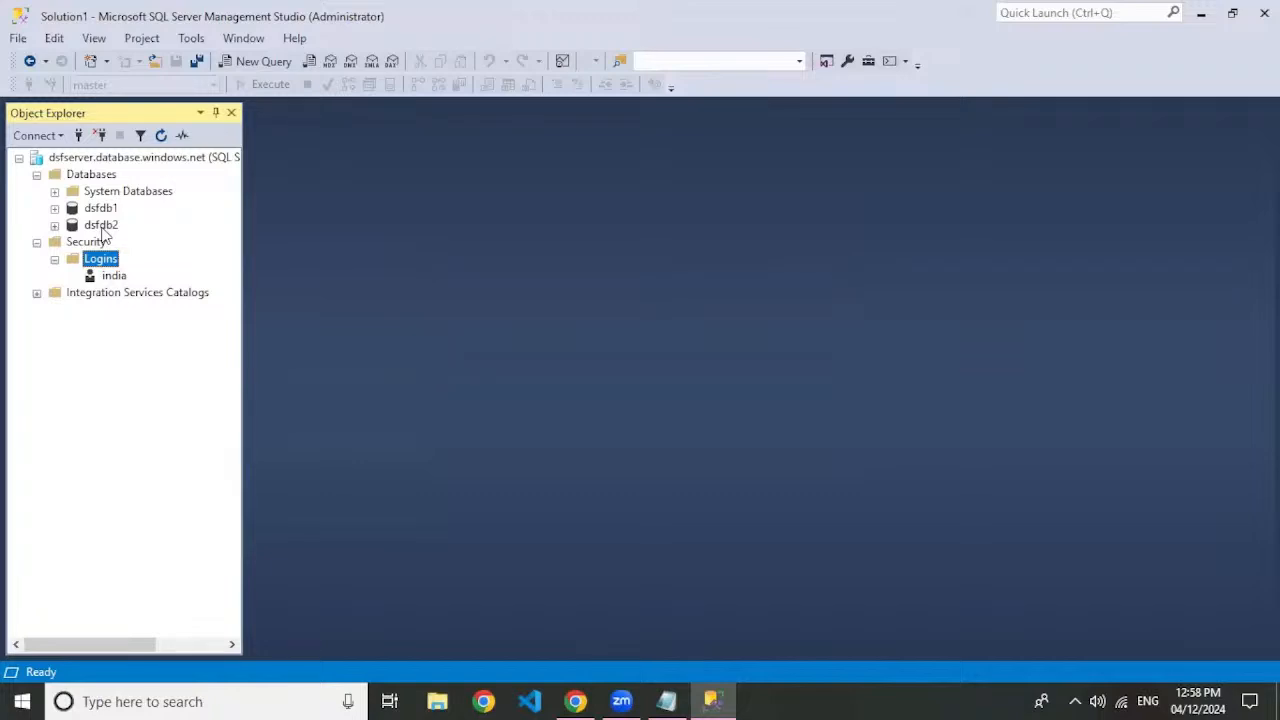
left_click(101, 226)
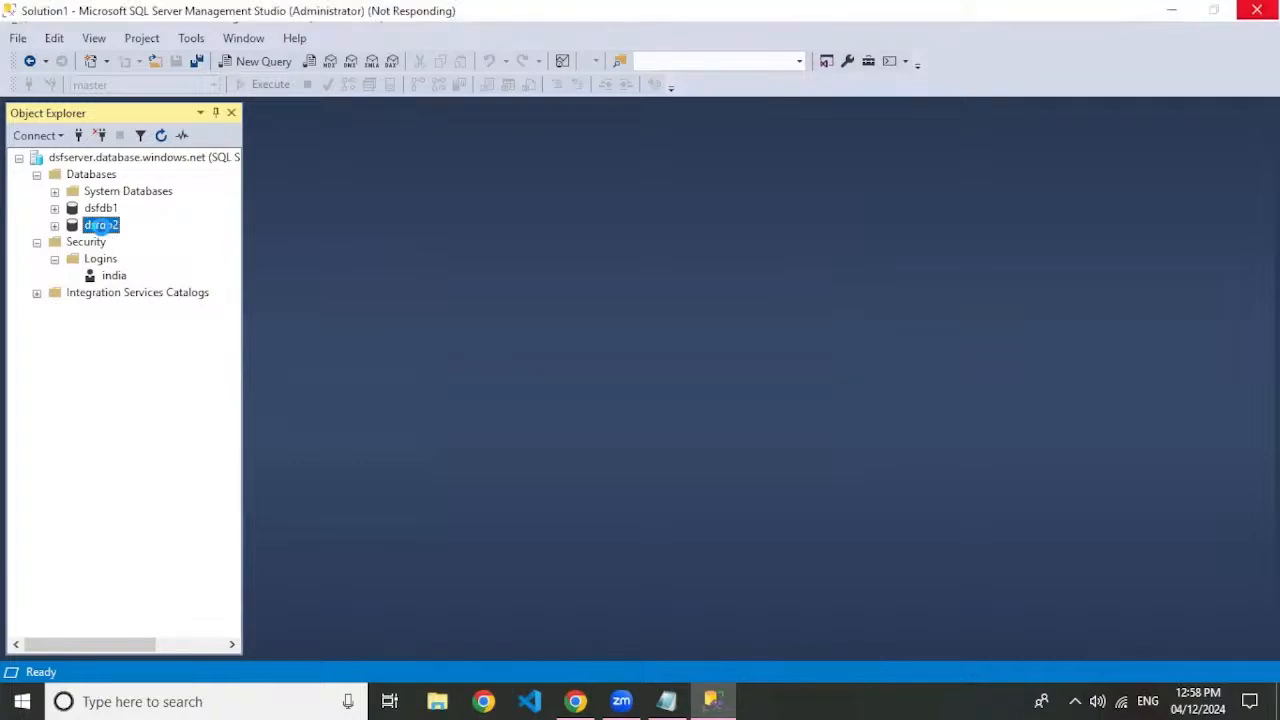
Expand dsfdb2 > Security > Users to list dbo, guest, INFORMATION_SCHEMA and sys, and start a New User script
right_click(101, 226)
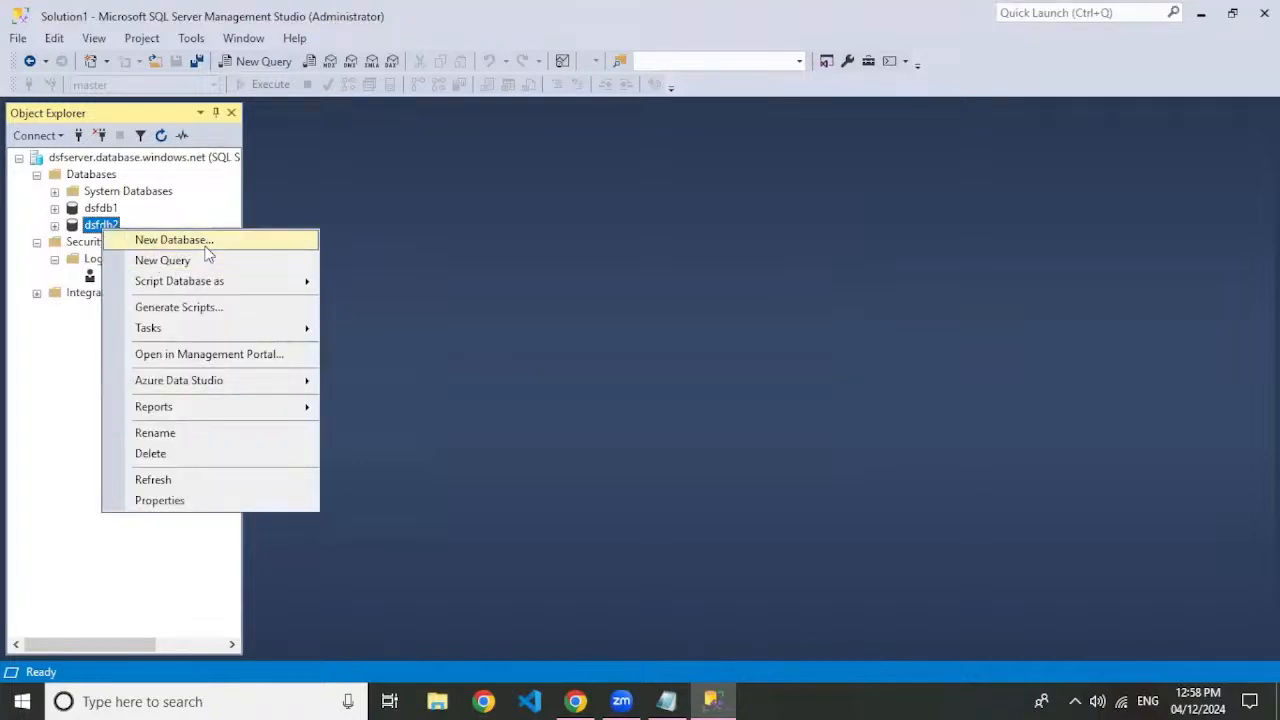
left_click(56, 227)
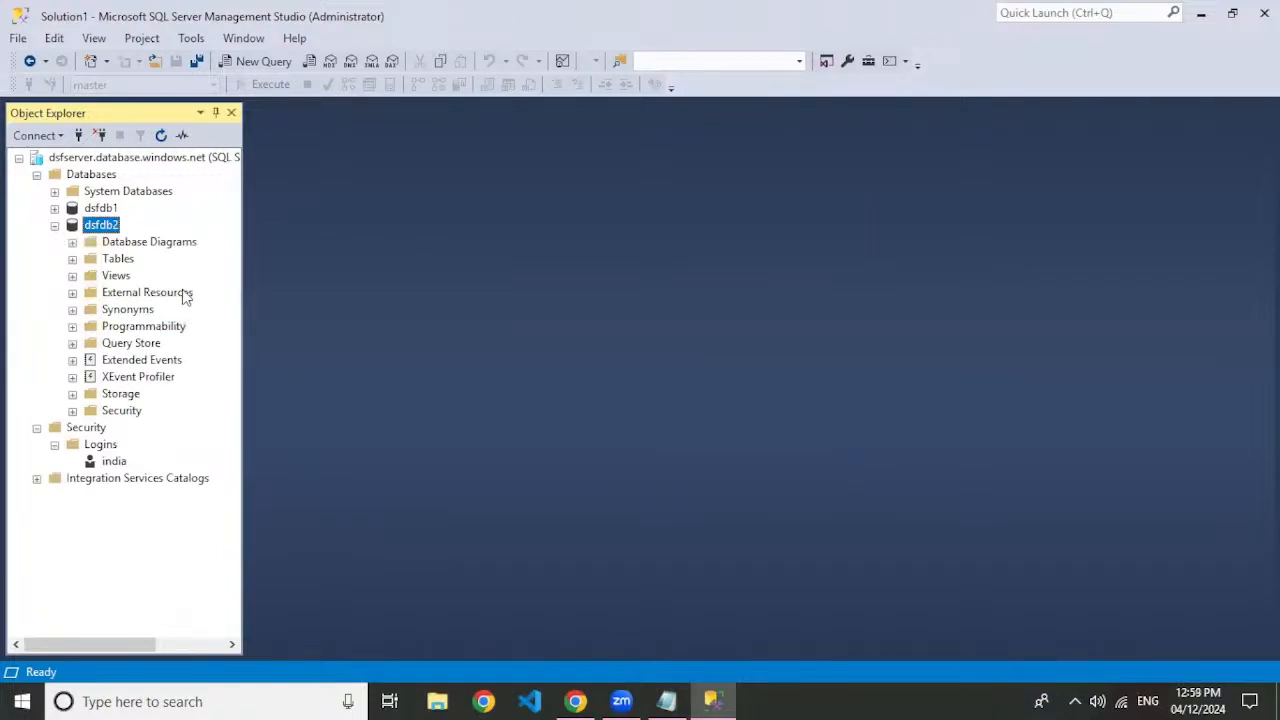
left_click(72, 411)
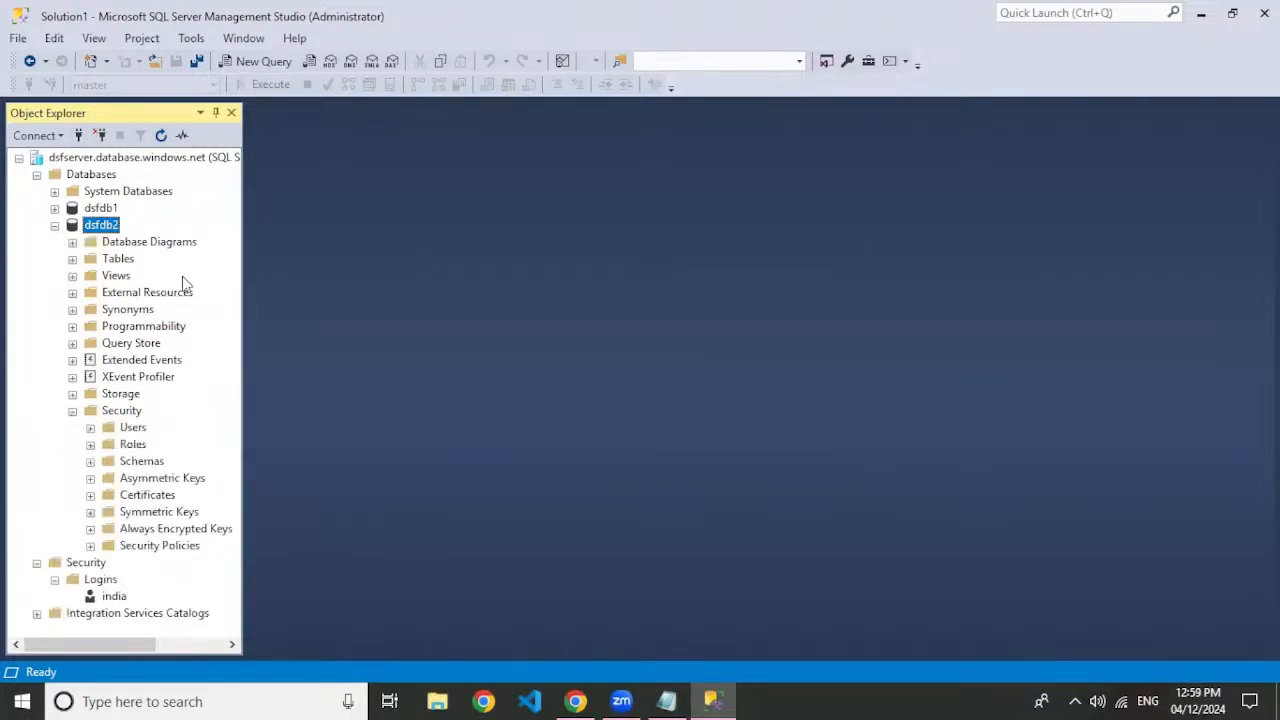
left_click(90, 428)
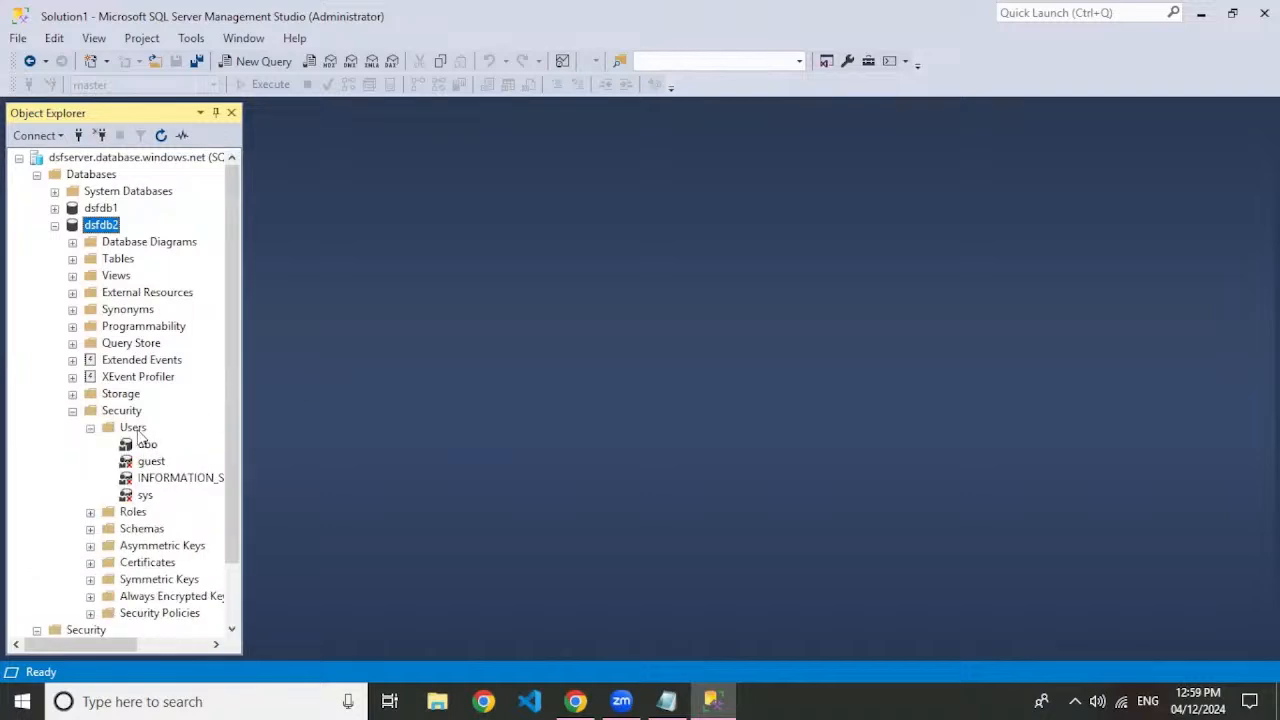
left_click(138, 429)
right_click(140, 430)
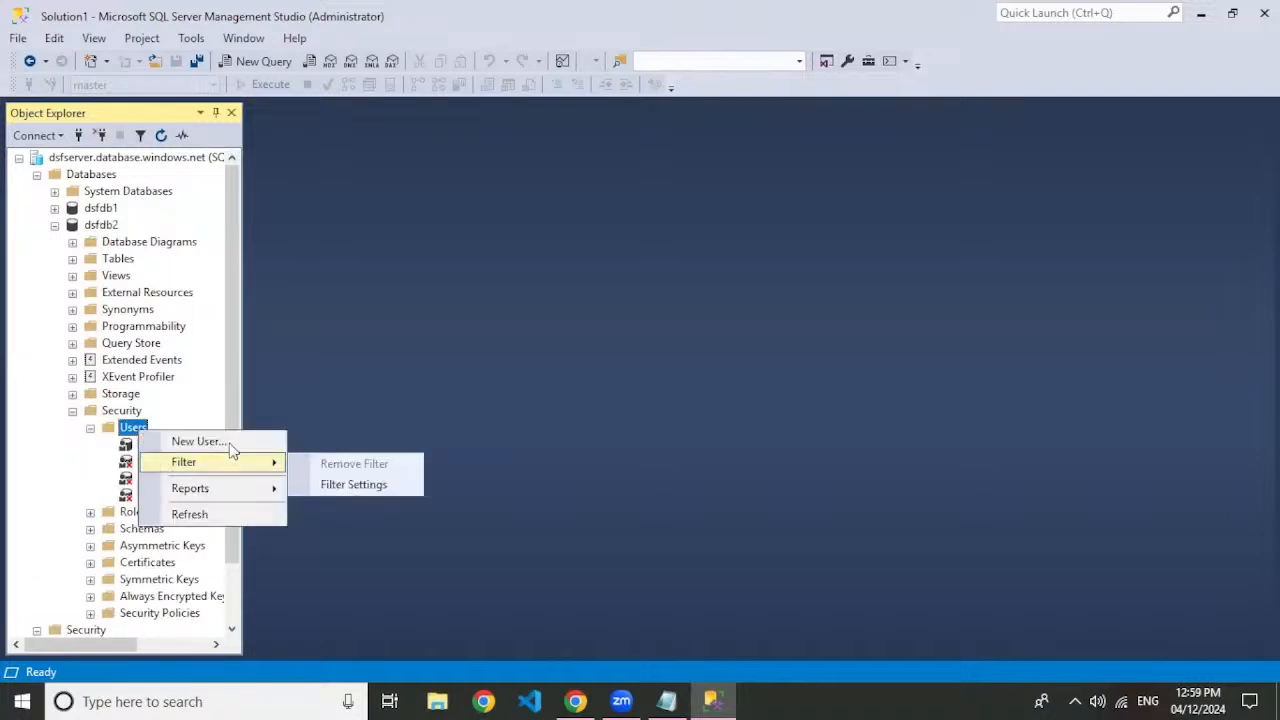
left_click(514, 357)
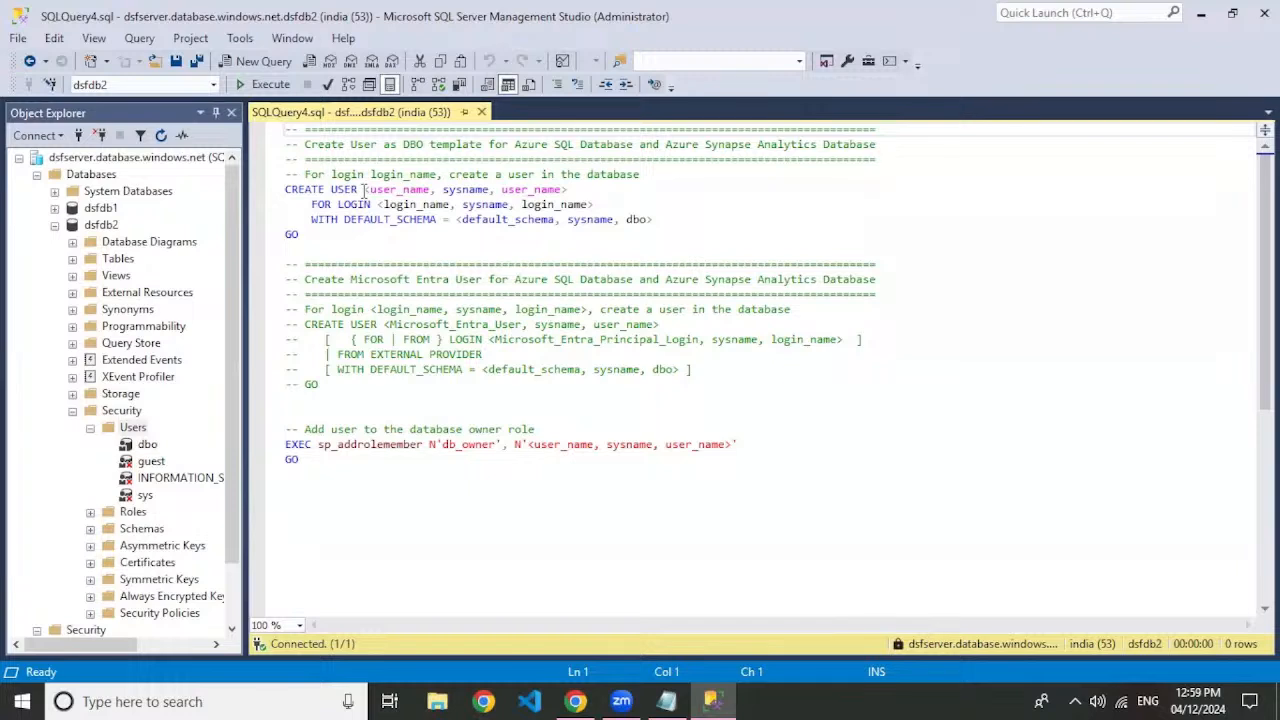
Fill the CREATE USER template with user dsfuser2, login dsflogin2 and default schema dsfdb2, then review the db_owner line
left_click_drag(366, 189, 572, 189)
type("dsf")
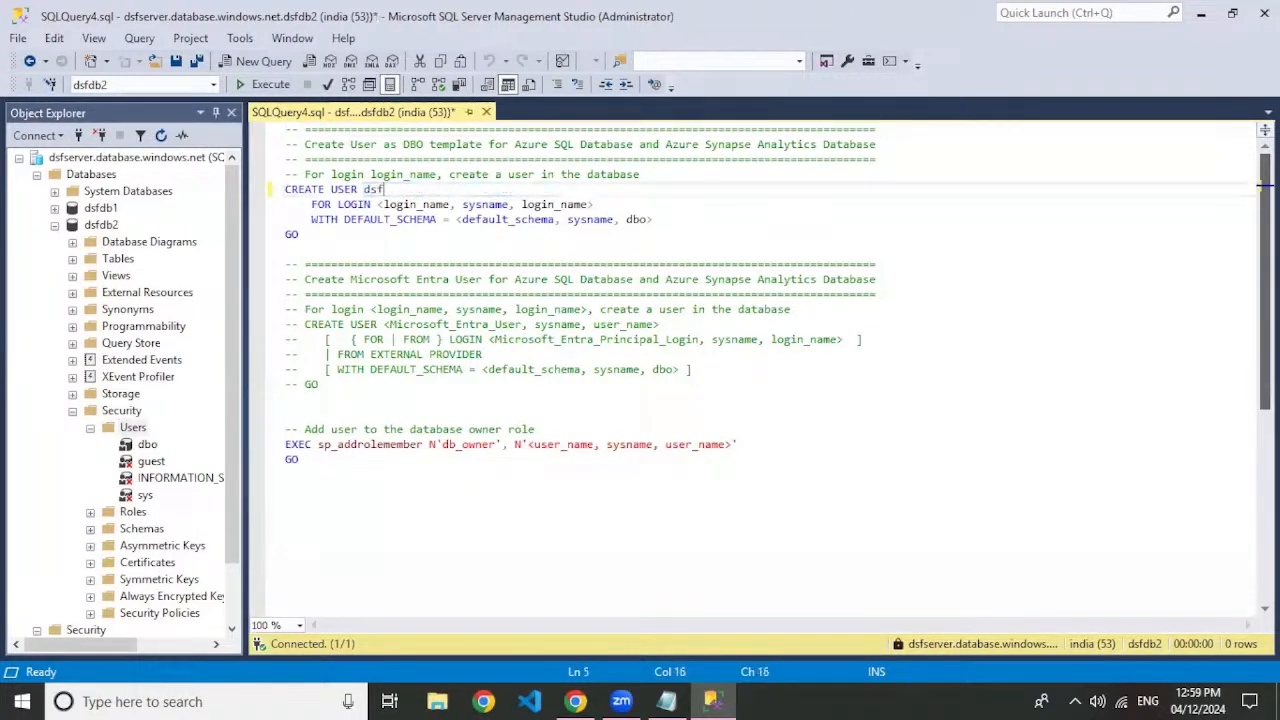
type("user2")
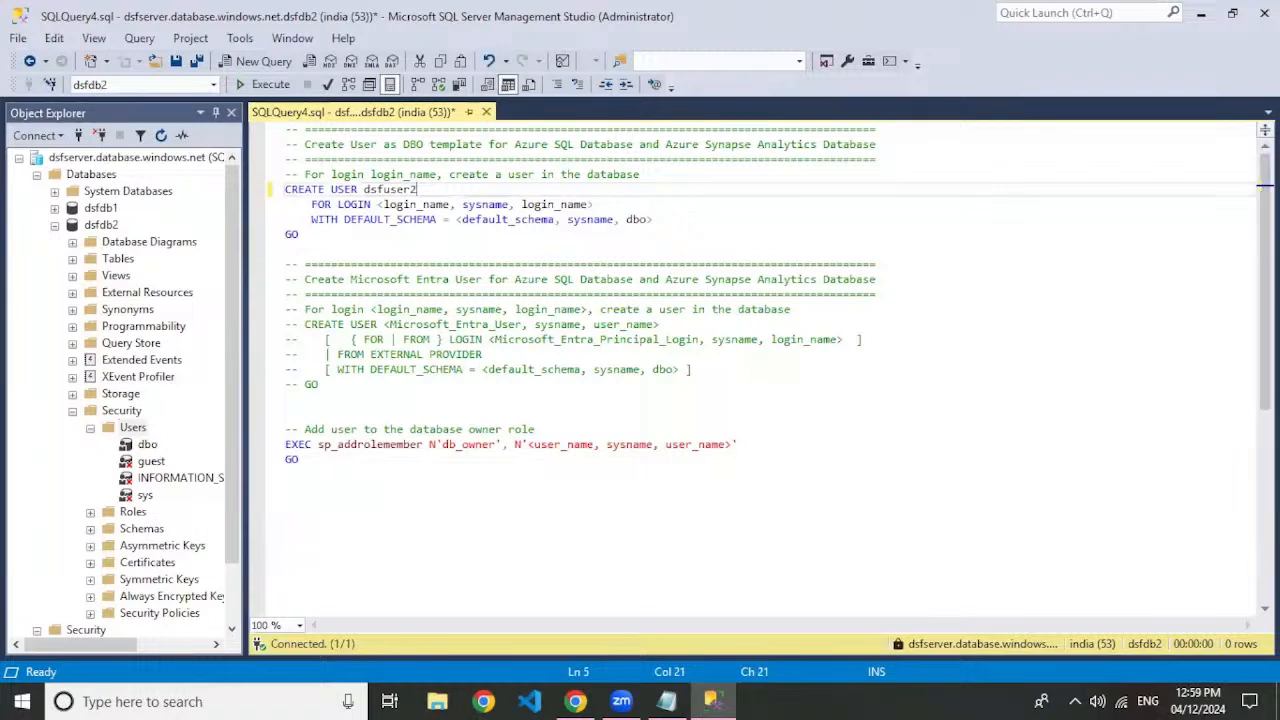
left_click_drag(377, 204, 598, 204)
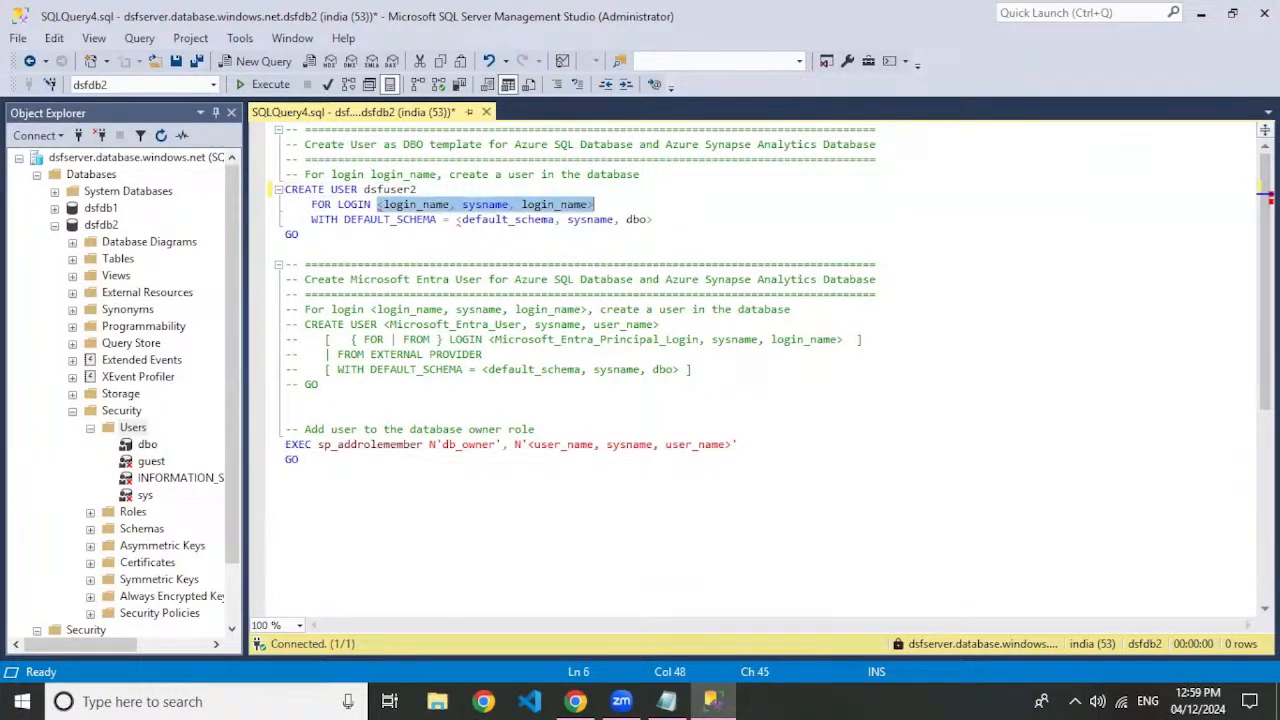
type("dsflogin2")
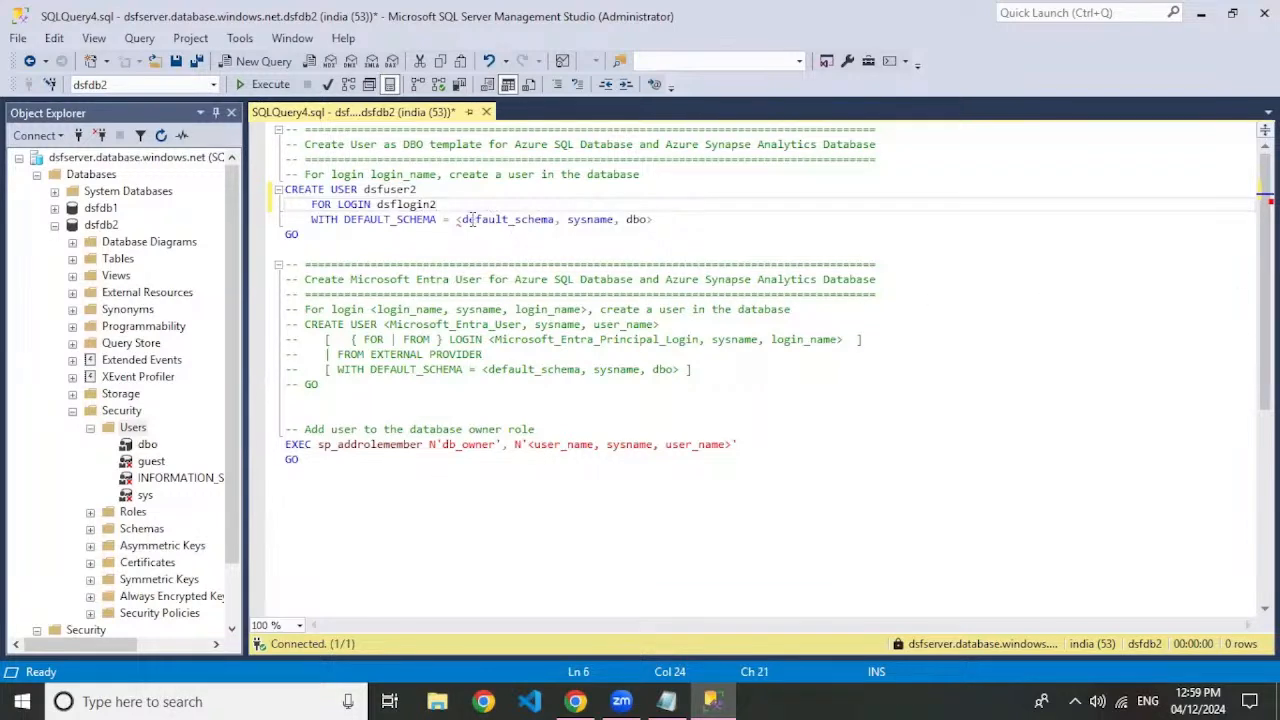
left_click_drag(456, 219, 652, 221)
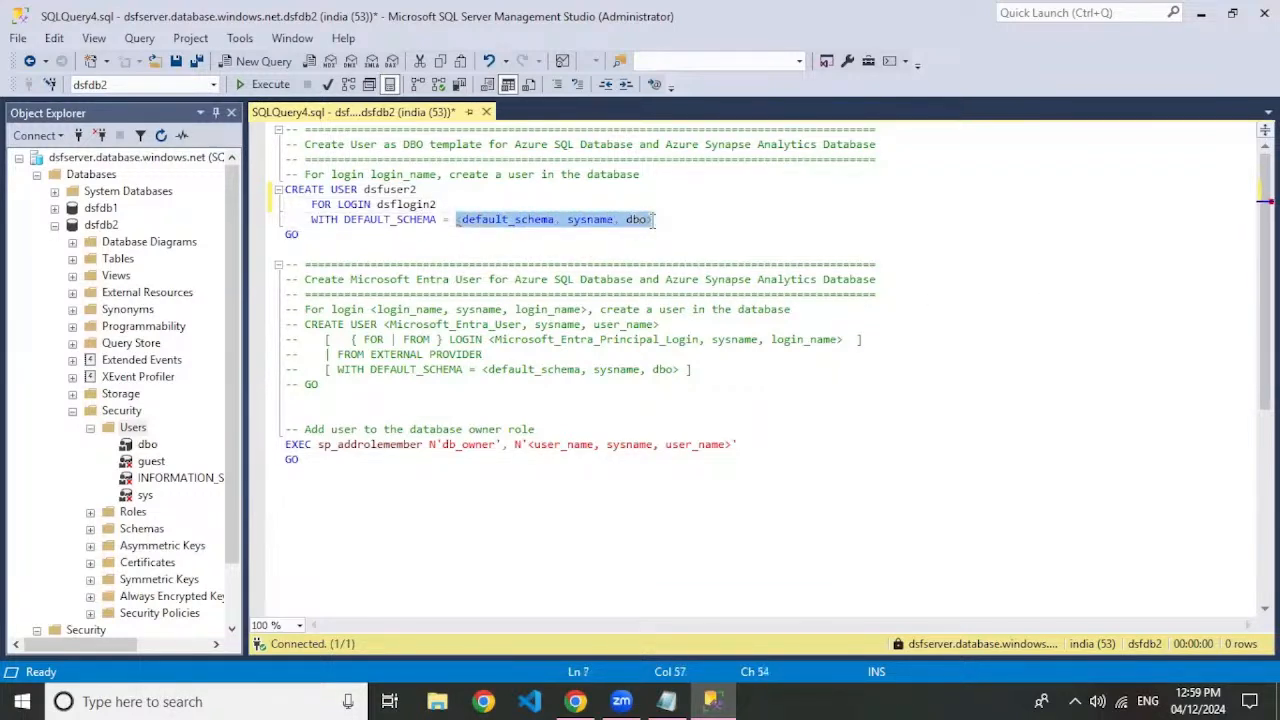
type("dsfdb2")
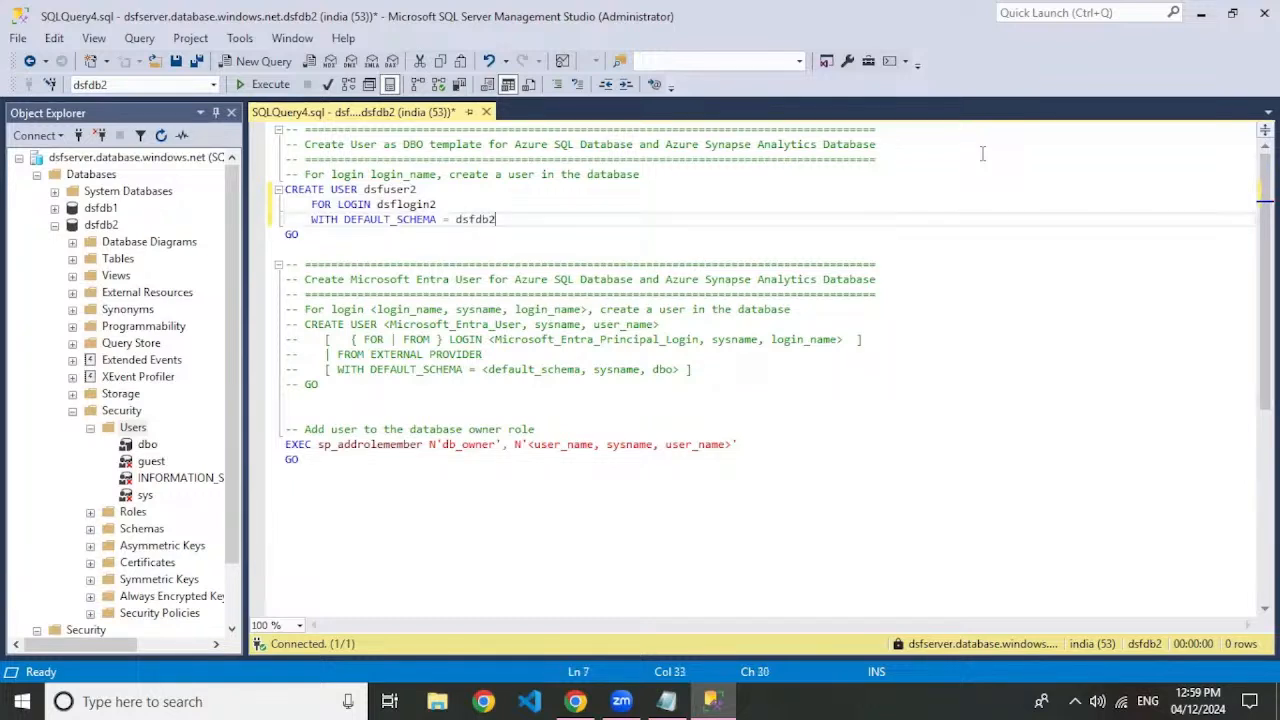
scroll(636, 319, "down", 2)
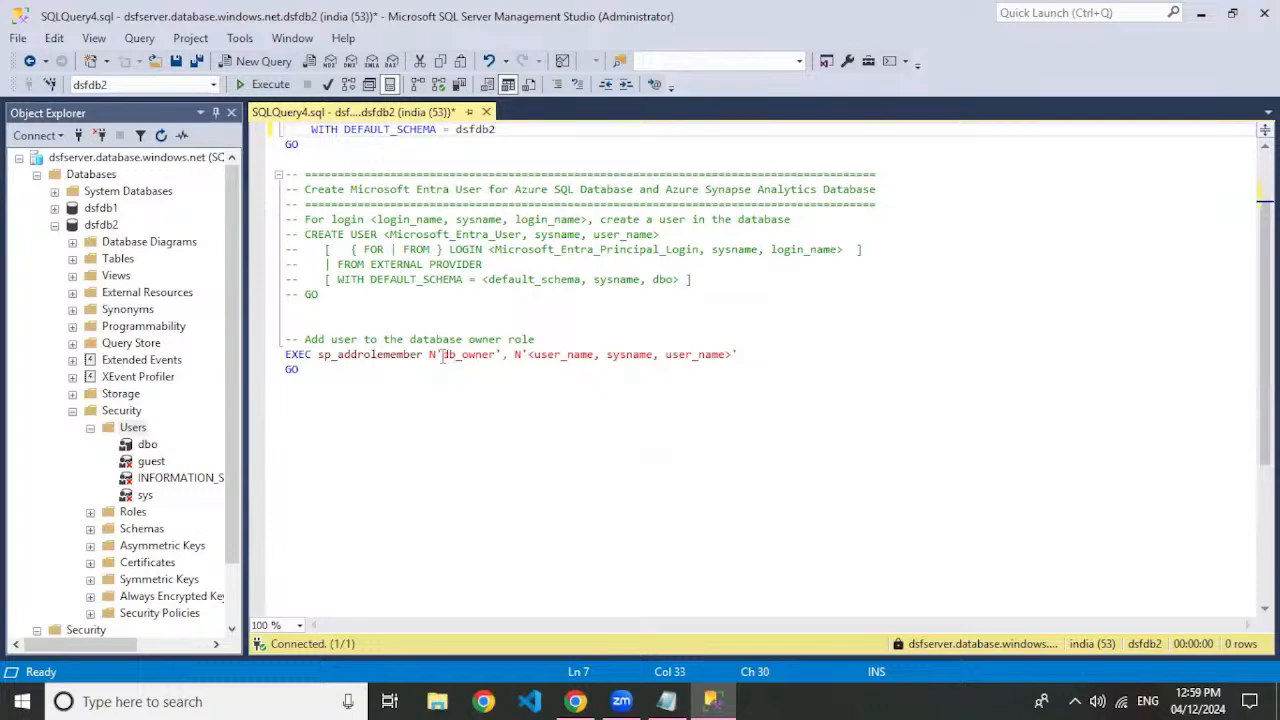
left_click_drag(442, 358, 510, 360)
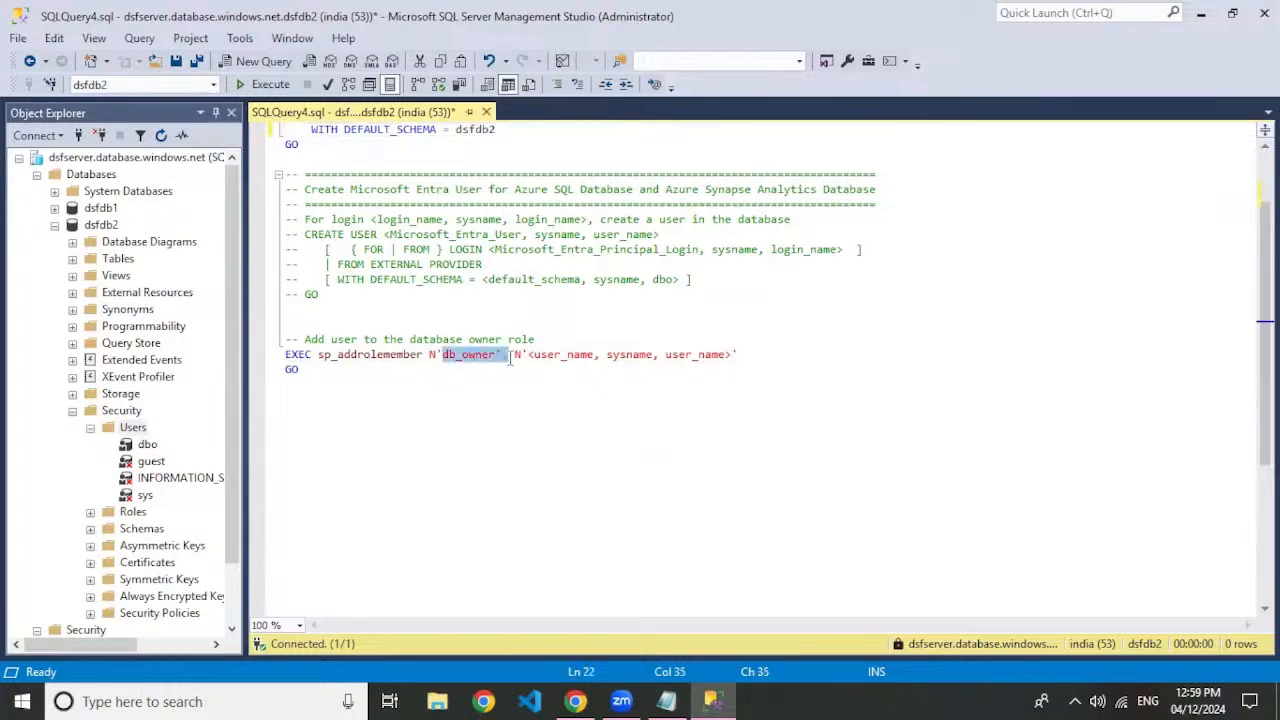
key("ctrl+End")
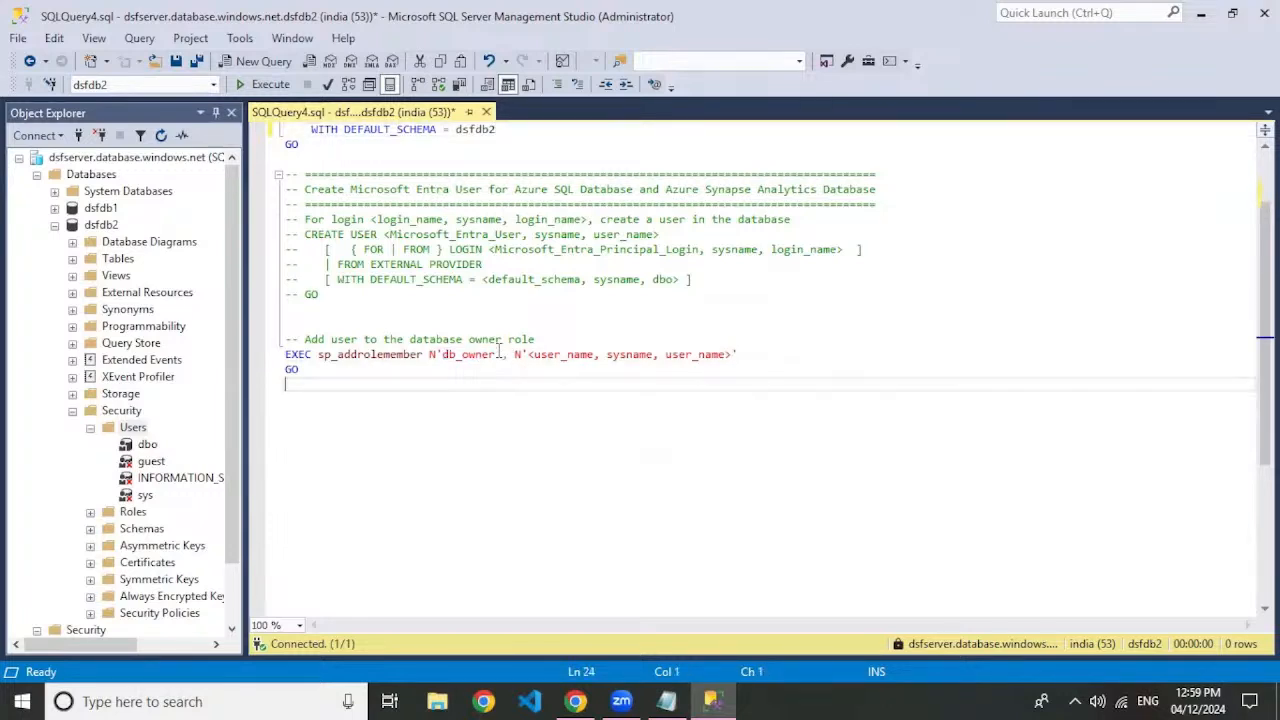
left_click_drag(494, 357, 456, 358)
Google 'sql db roles' and read the fixed database roles table on Microsoft Learn's Database-level roles page
left_click(580, 700)
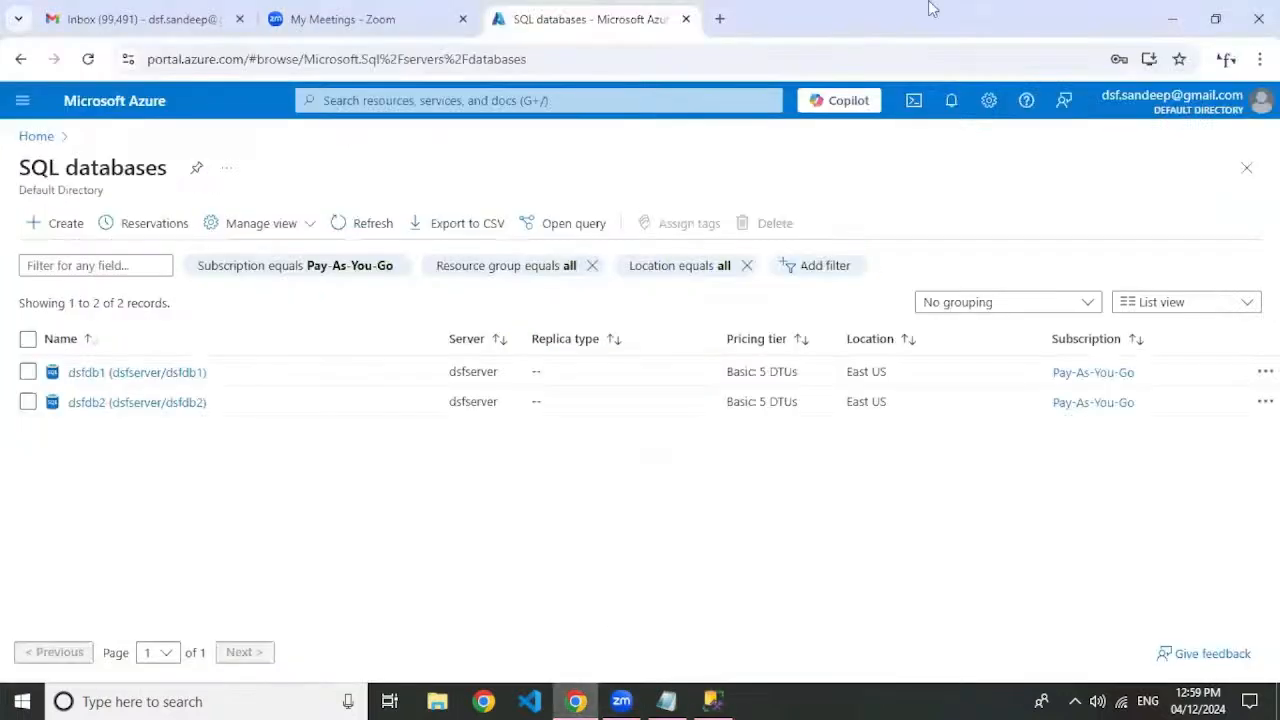
left_click(721, 19)
type("goo")
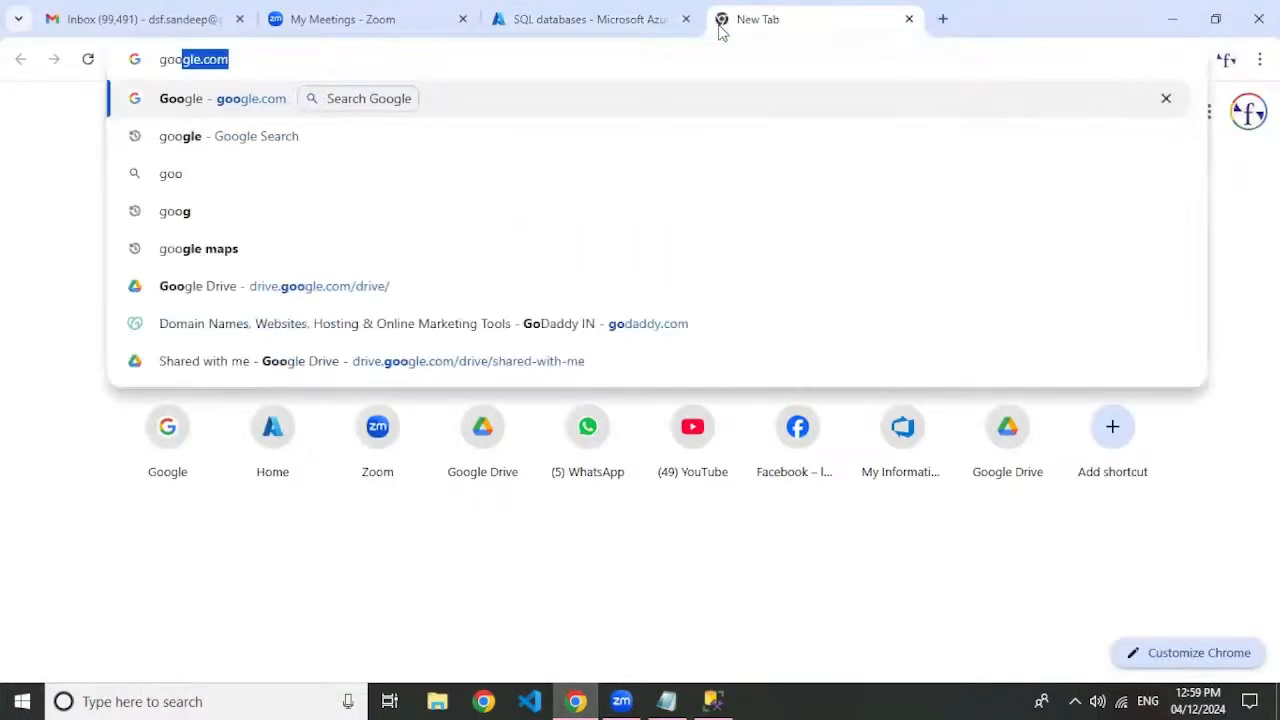
key("Return")
type("sql db roles")
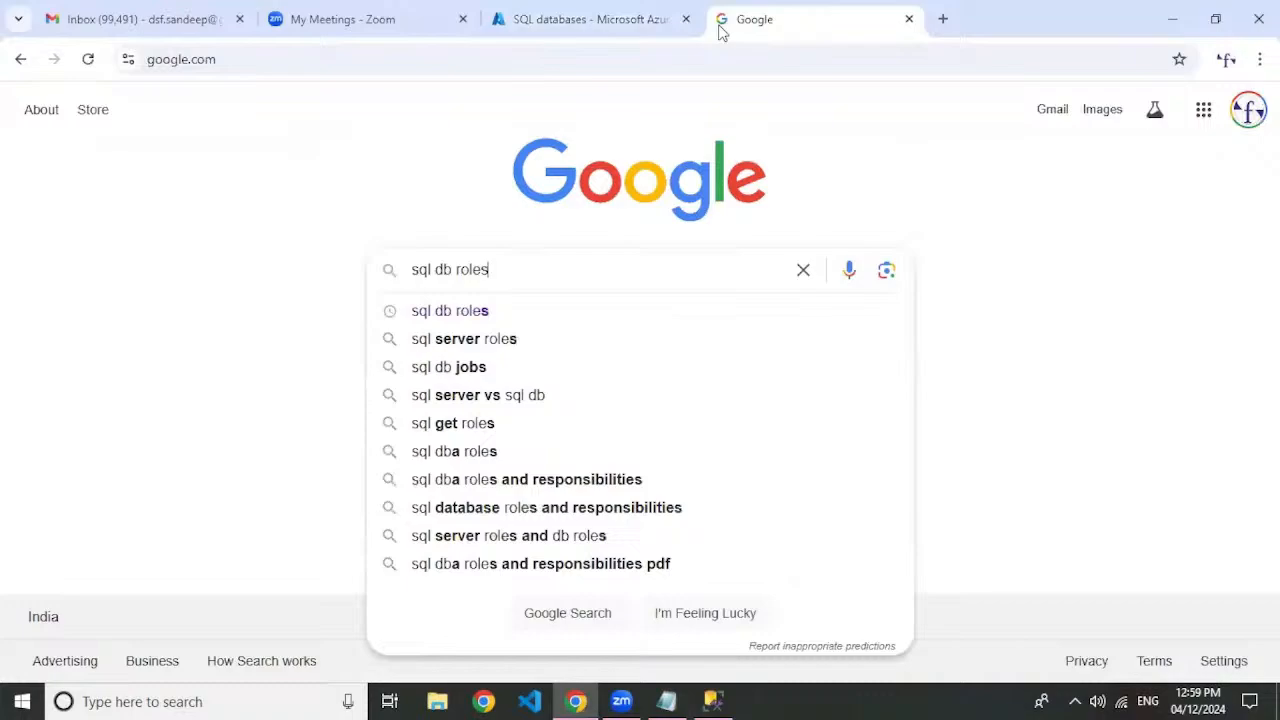
key("Return")
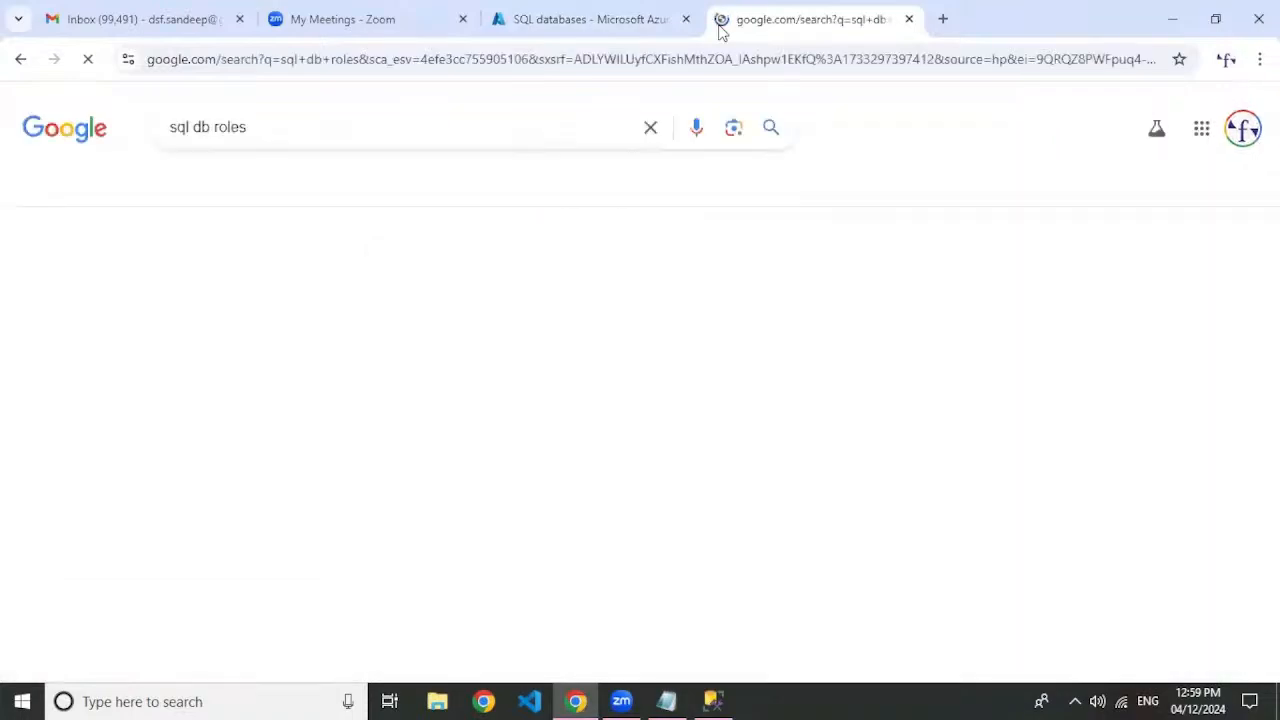
left_click(365, 288)
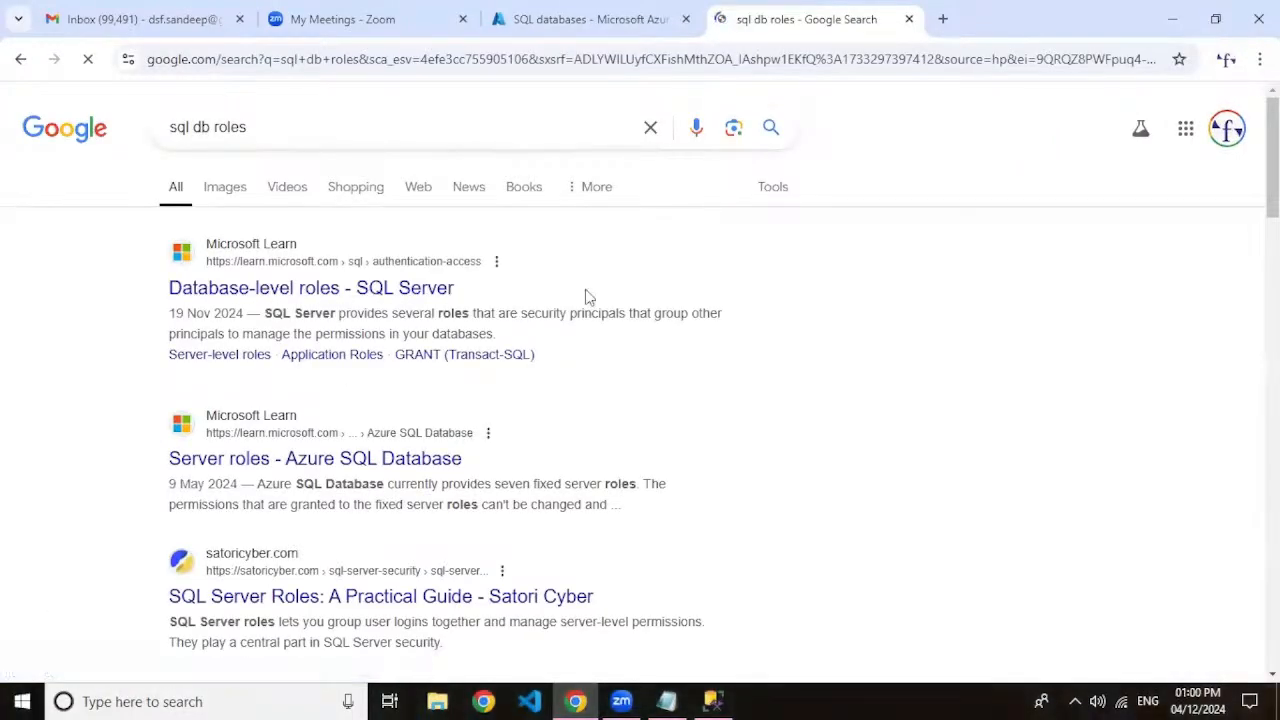
scroll(612, 330, "down", 7)
scroll(608, 350, "down", 10)
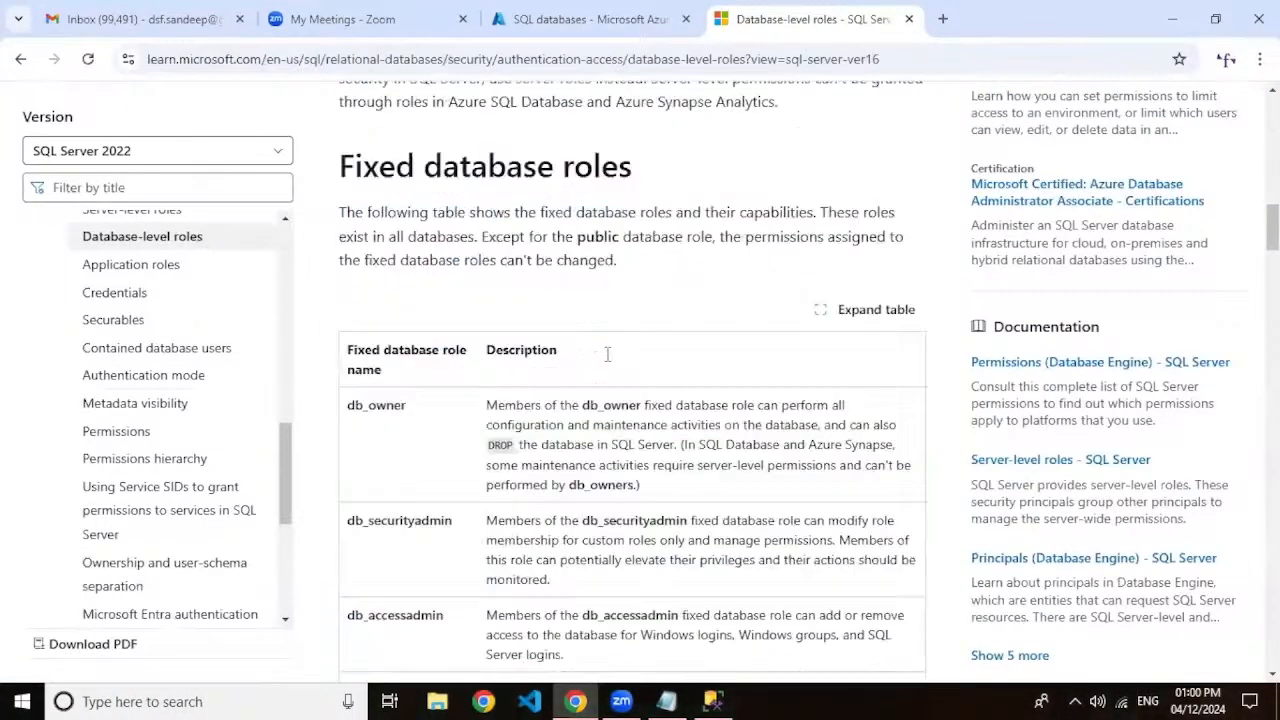
scroll(443, 314, "up", 3)
scroll(459, 330, "down", 1)
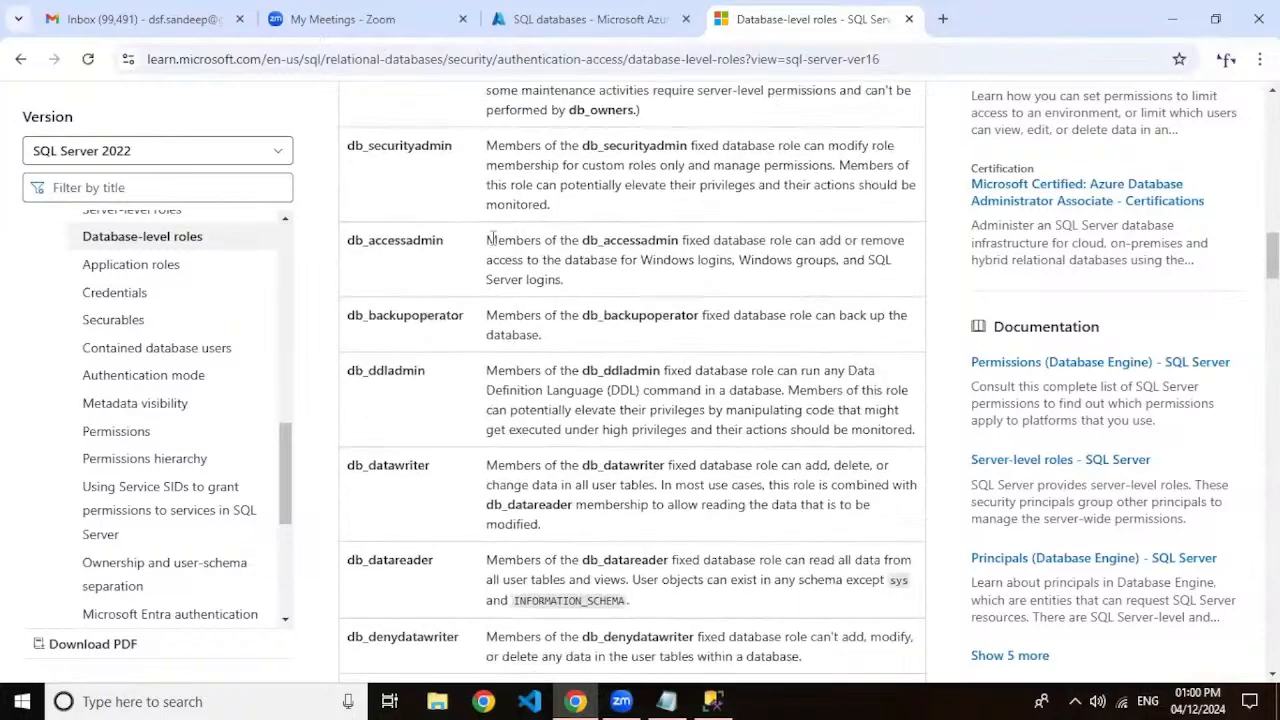
scroll(430, 455, "down", 3)
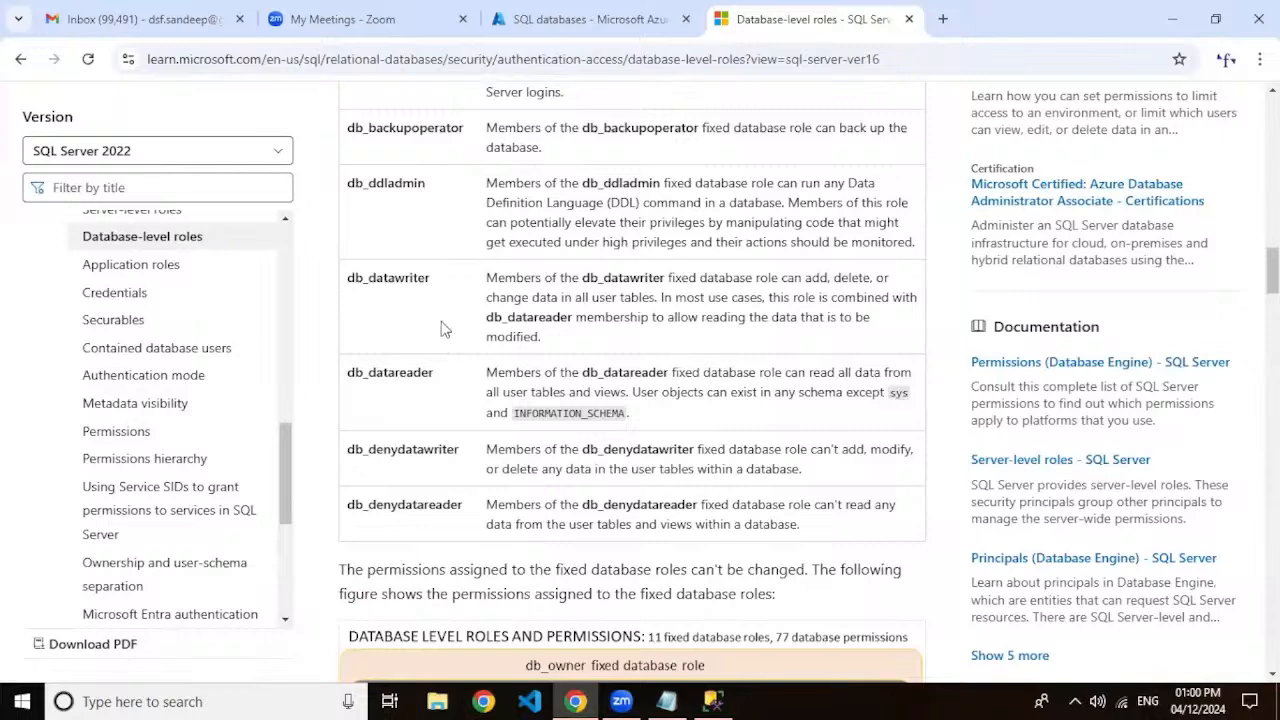
scroll(445, 301, "up", 1)
scroll(445, 301, "up", 6)
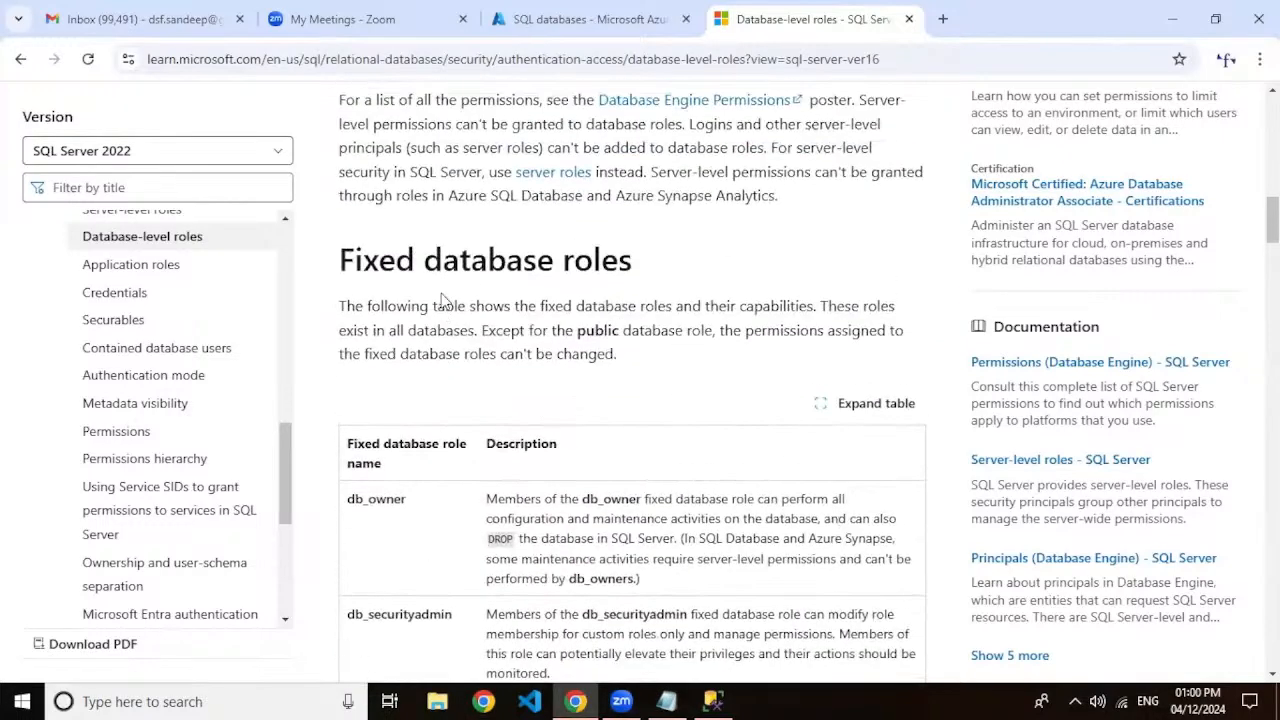
scroll(420, 302, "down", 2)
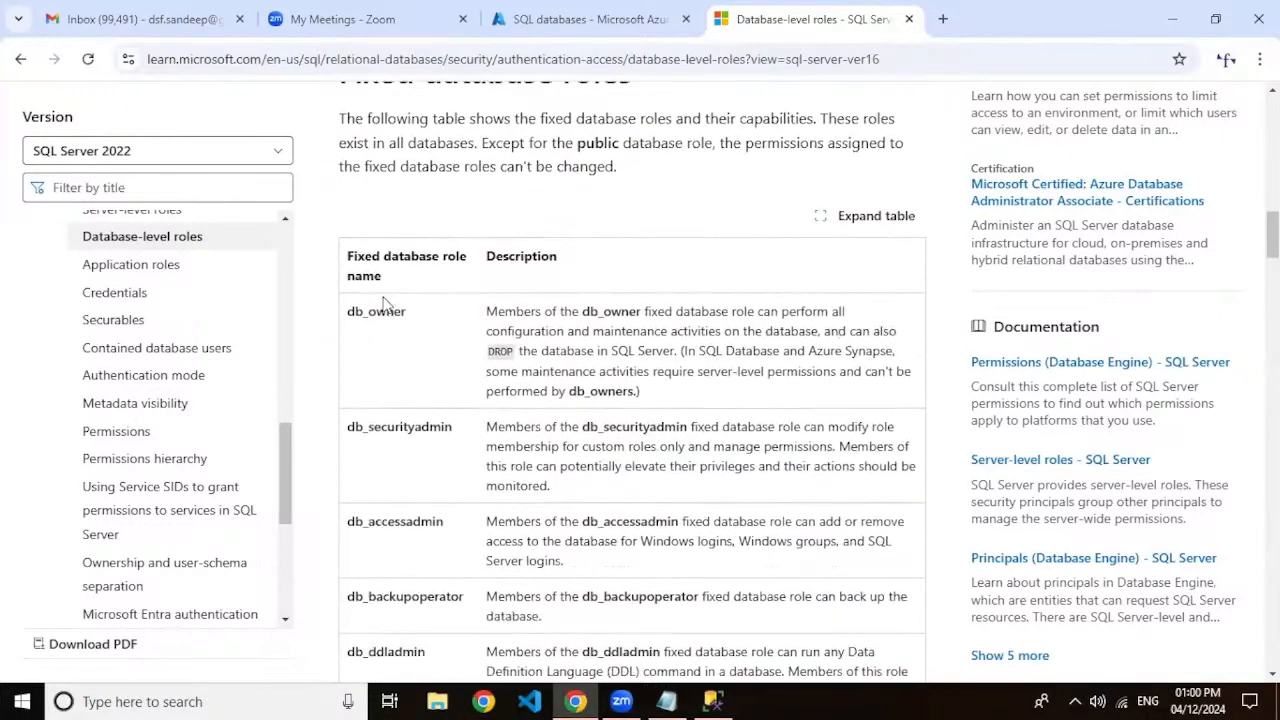
left_click(712, 701)
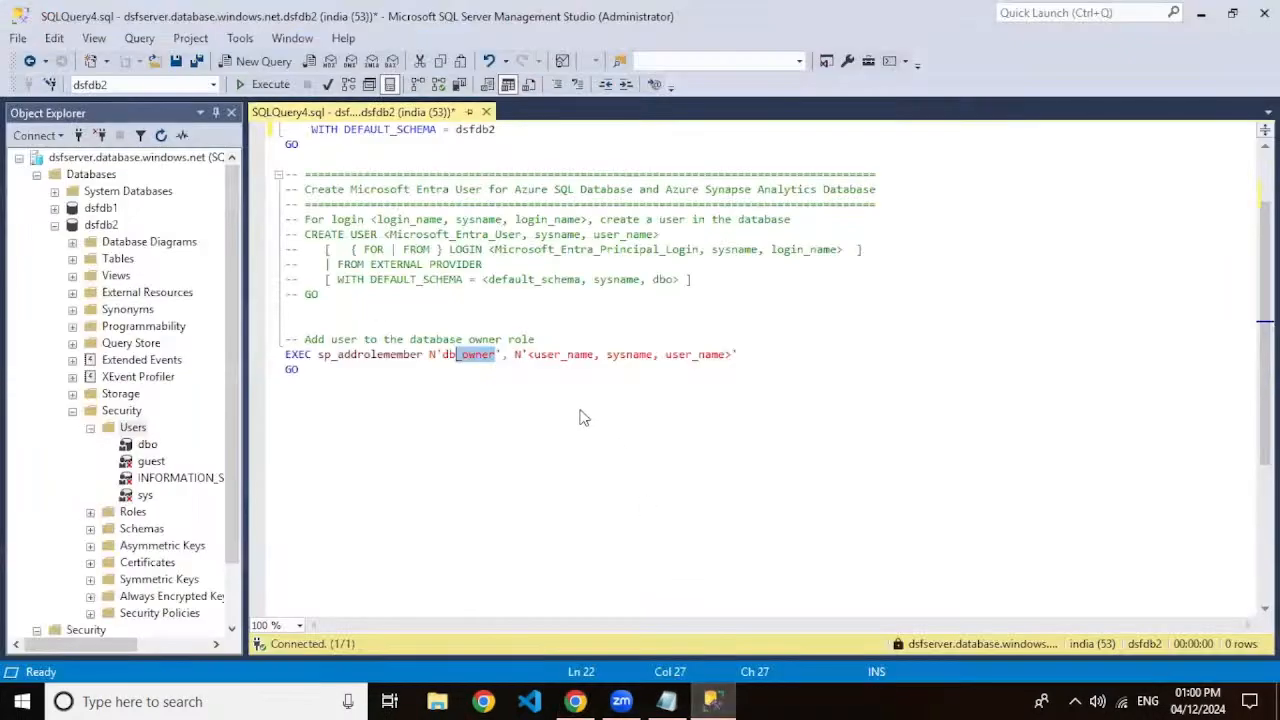
Put dsfuser2 in the db_owner sp_addrolemember line and execute the script to create the user
left_click(474, 355)
left_click_drag(529, 355, 733, 356)
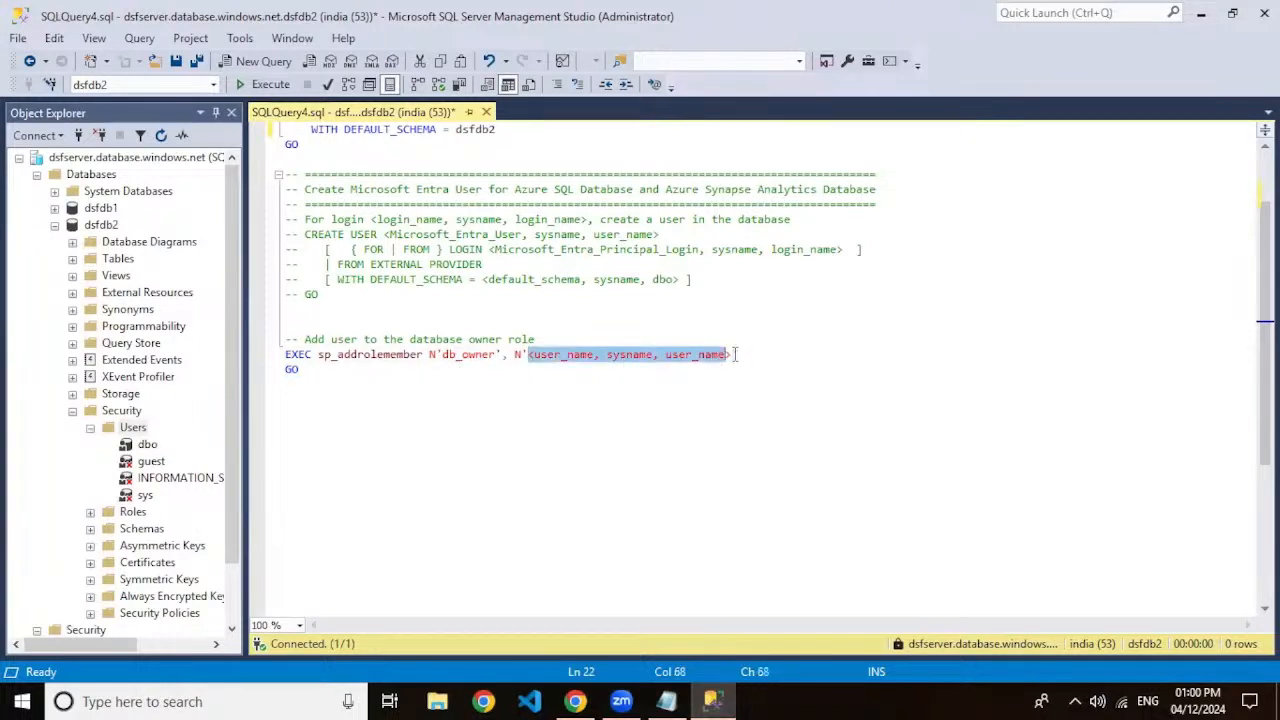
type("dsfuser2")
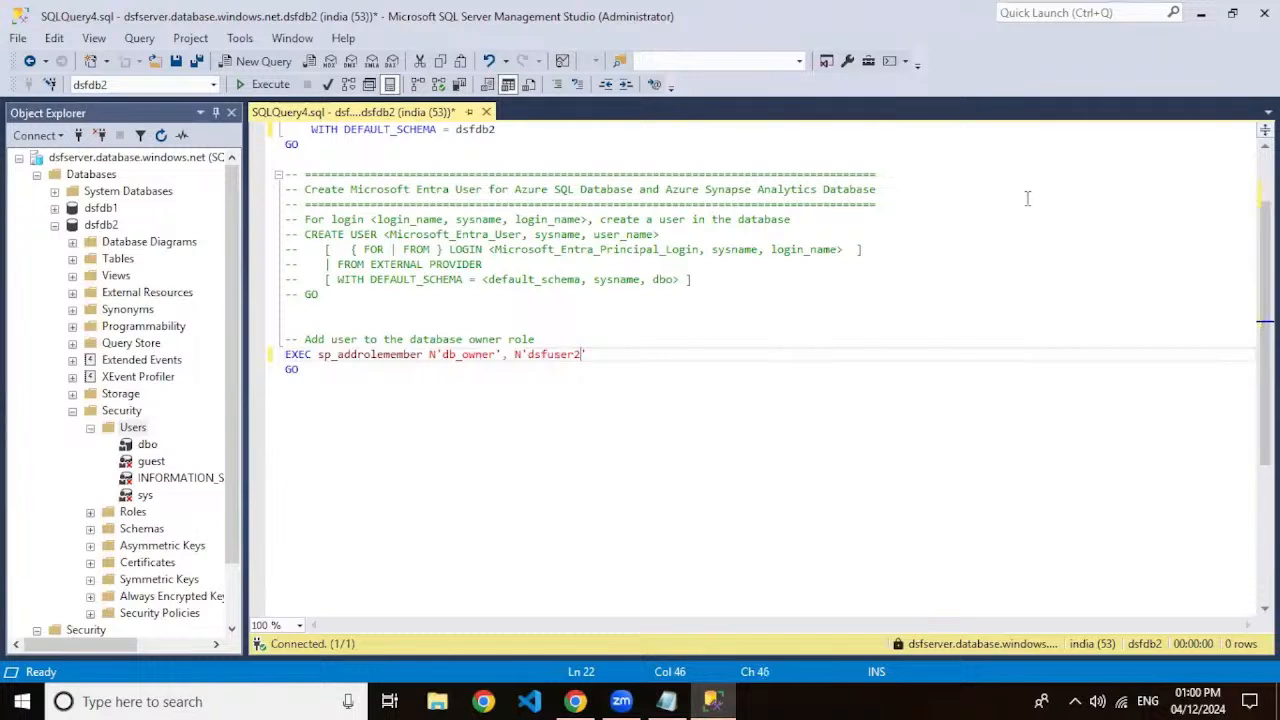
scroll(912, 231, "up", 2)
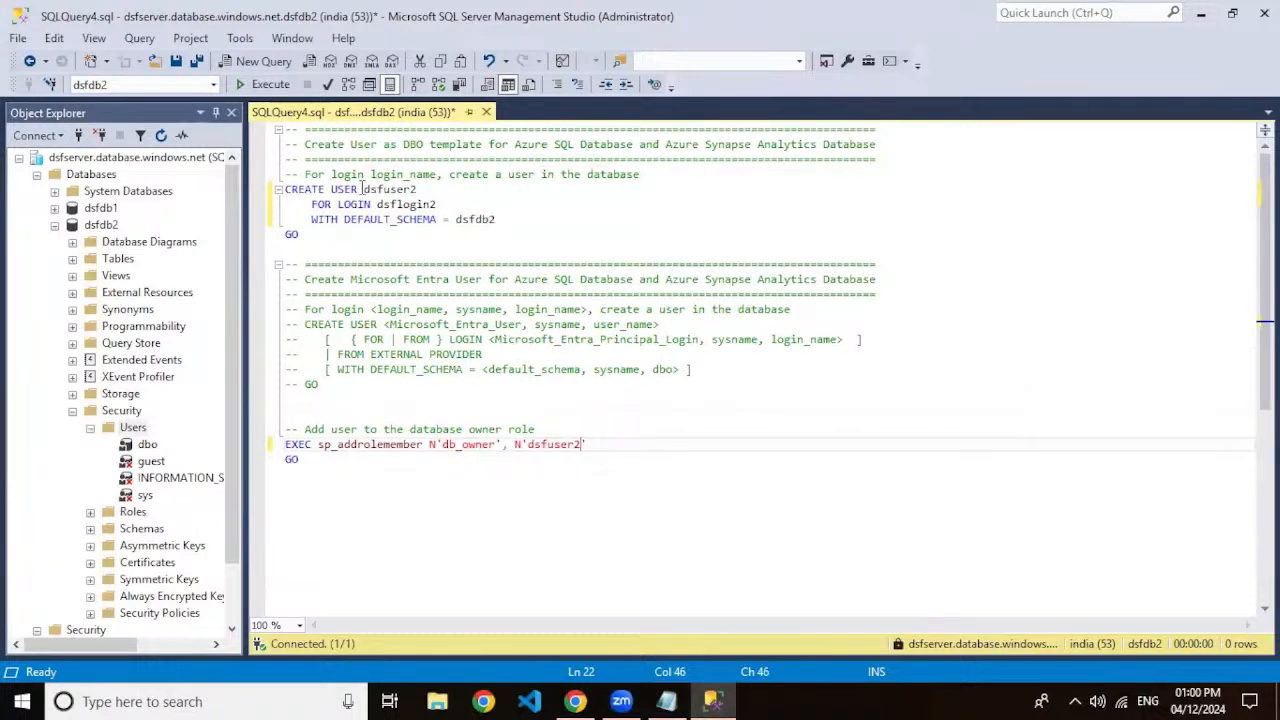
double_click(390, 189)
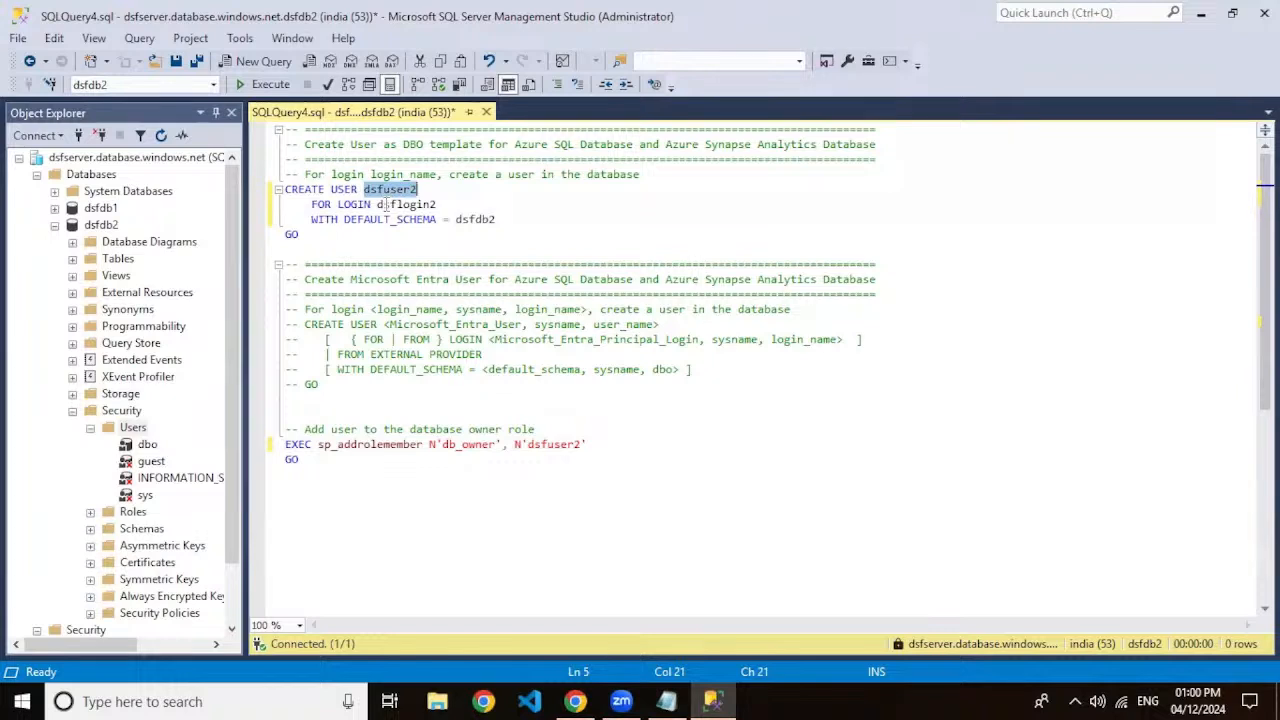
left_click_drag(383, 204, 437, 204)
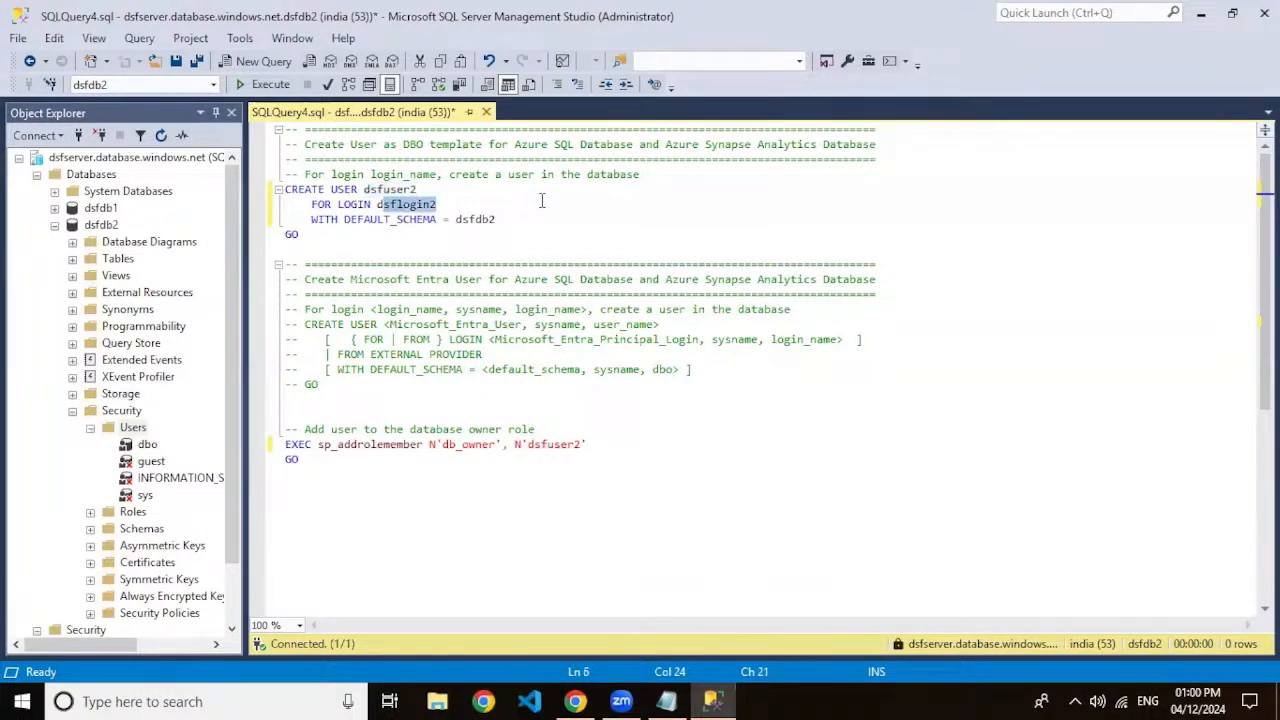
left_click(541, 200)
left_click(264, 84)
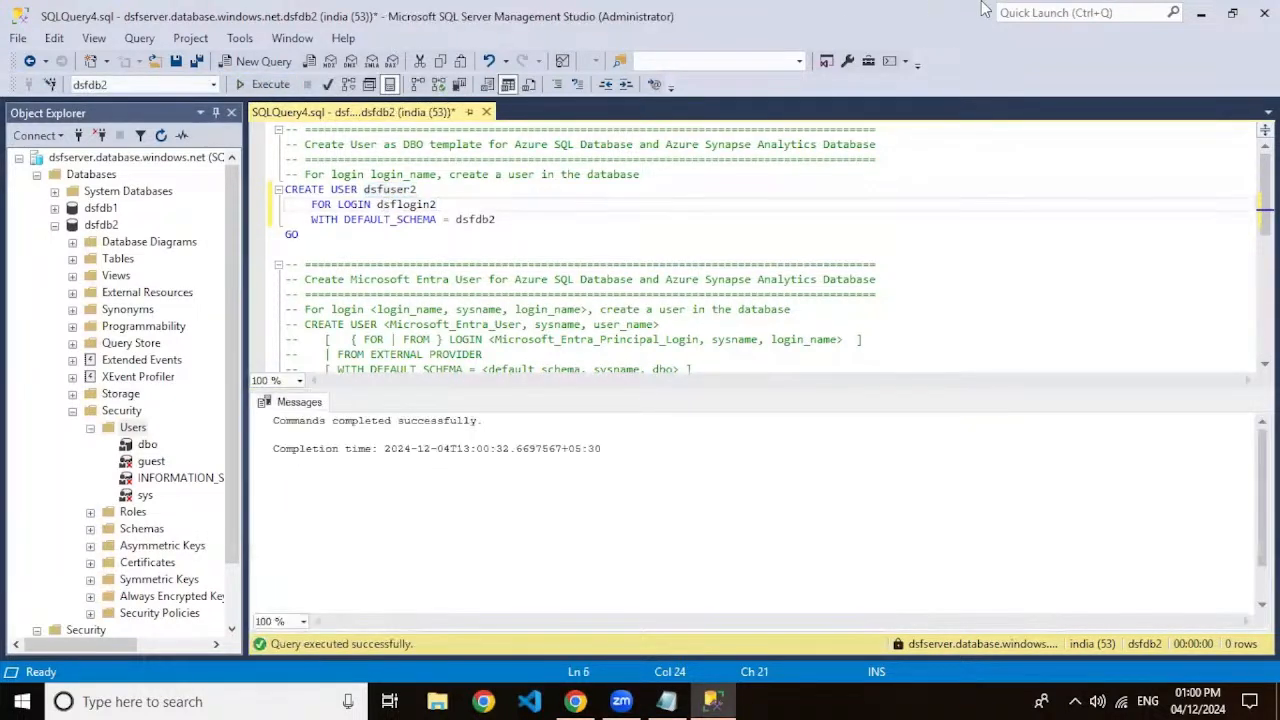
Disconnect from dsfserver, close the query without saving, and start a new connection
left_click(103, 136)
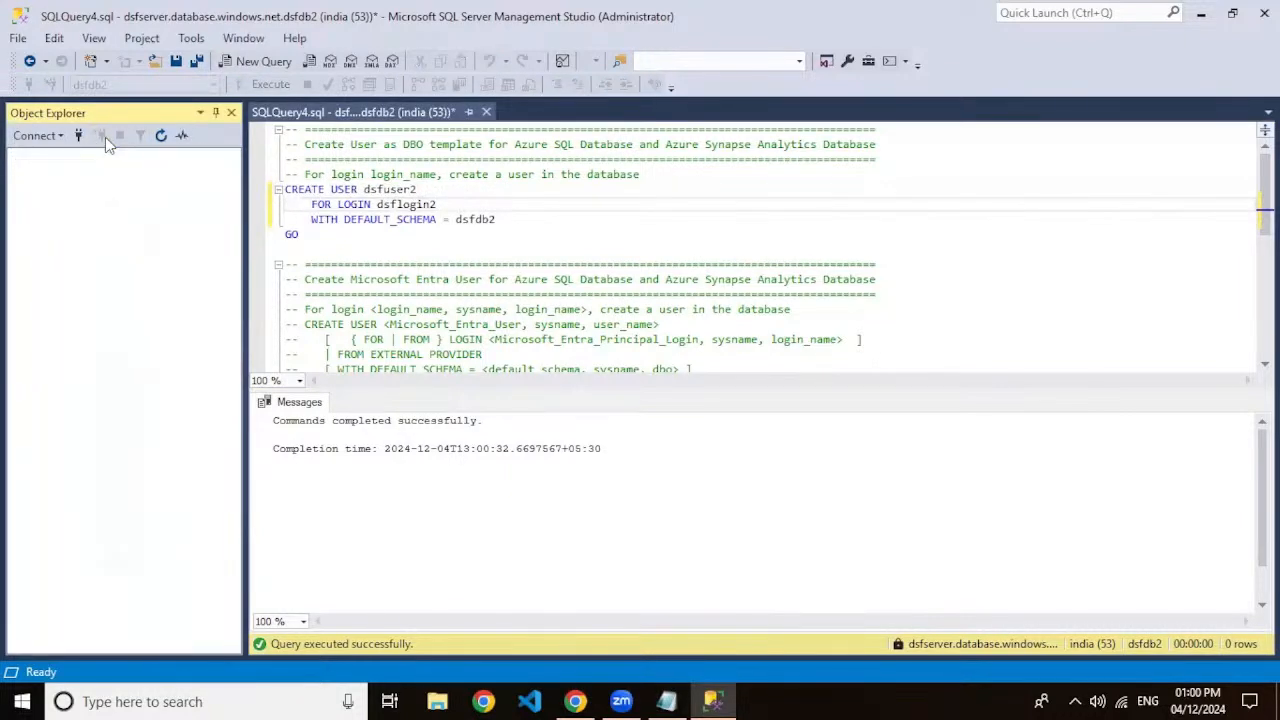
left_click(482, 114)
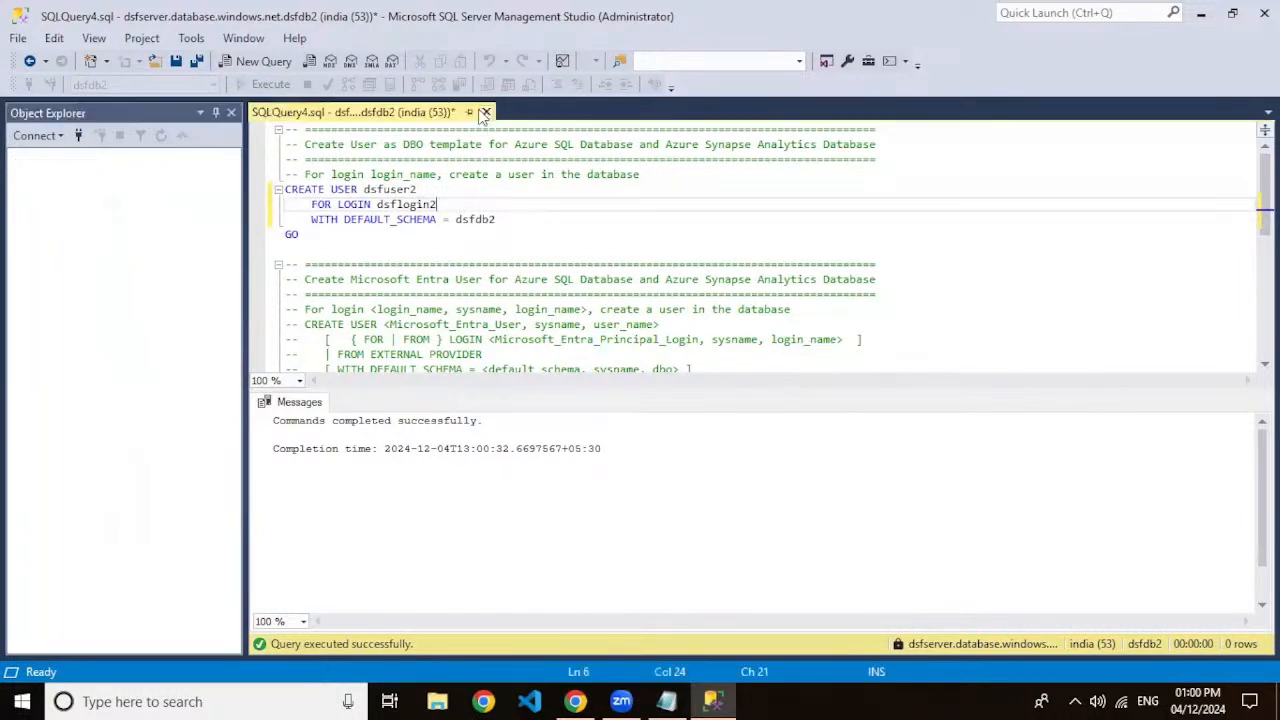
left_click(484, 113)
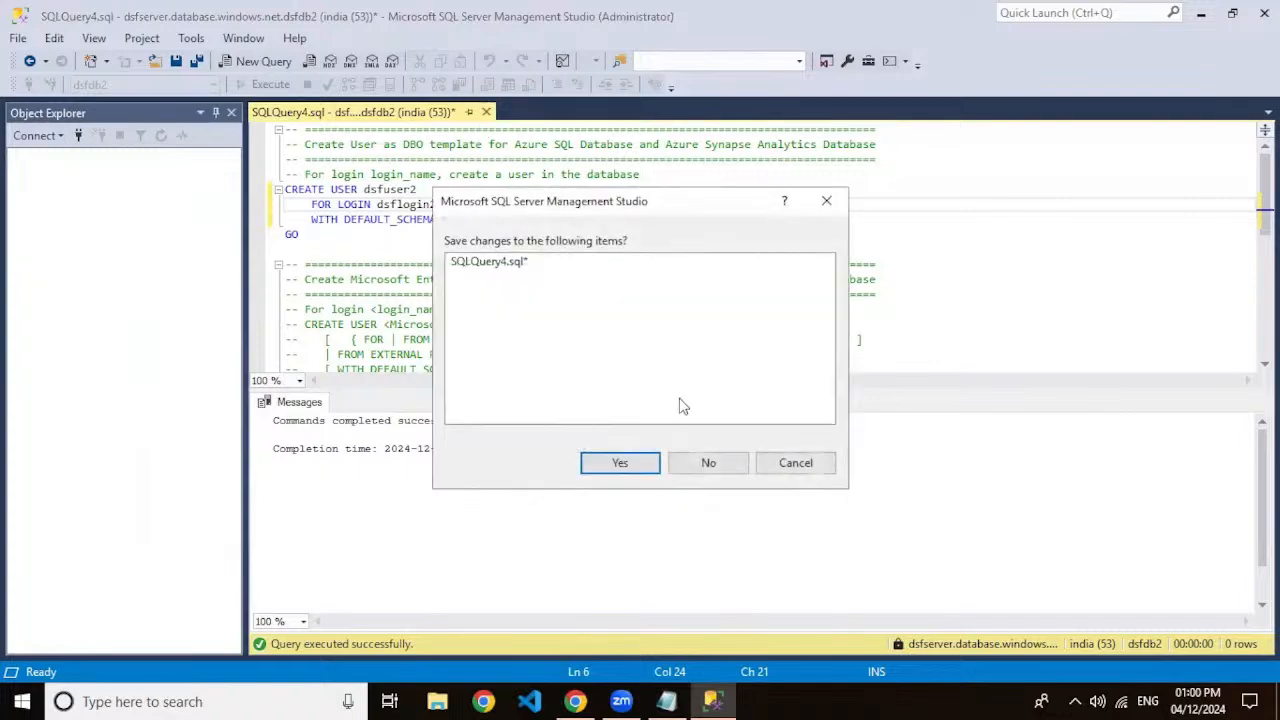
left_click(726, 465)
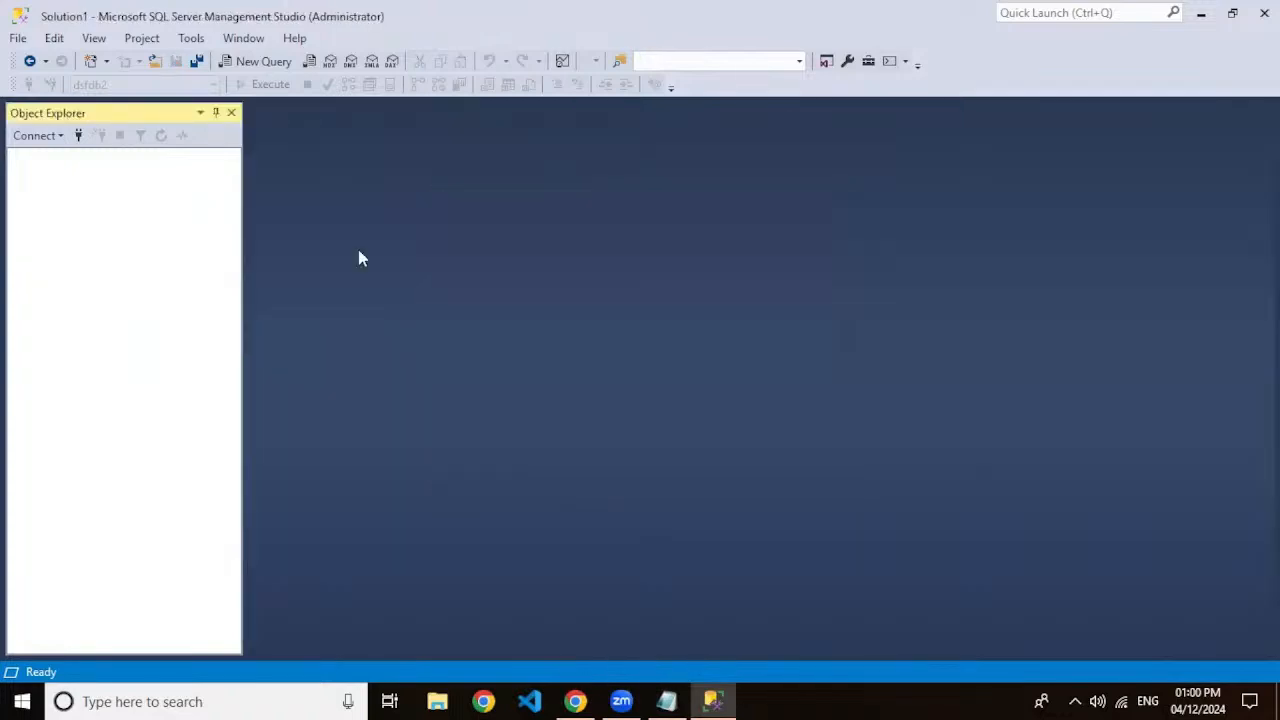
left_click(78, 136)
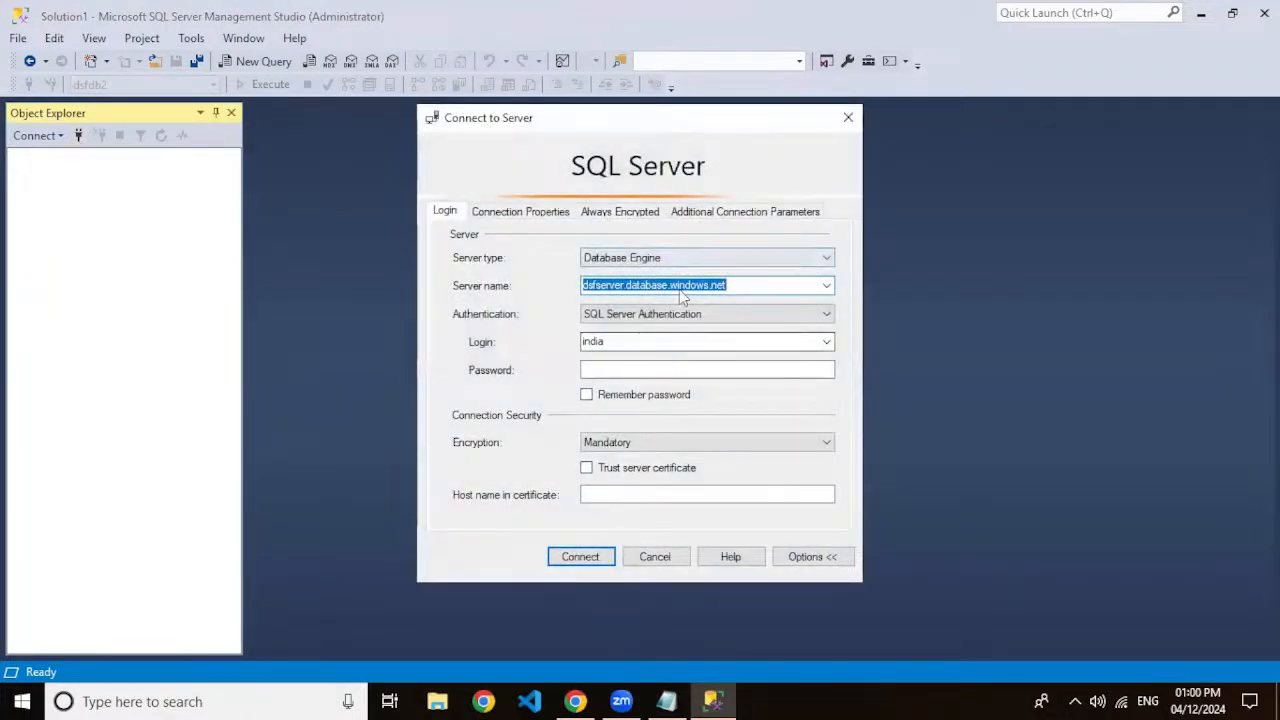
Try connecting as dsflogin2 with its password and dismiss the login-failed error 916
left_click(652, 371)
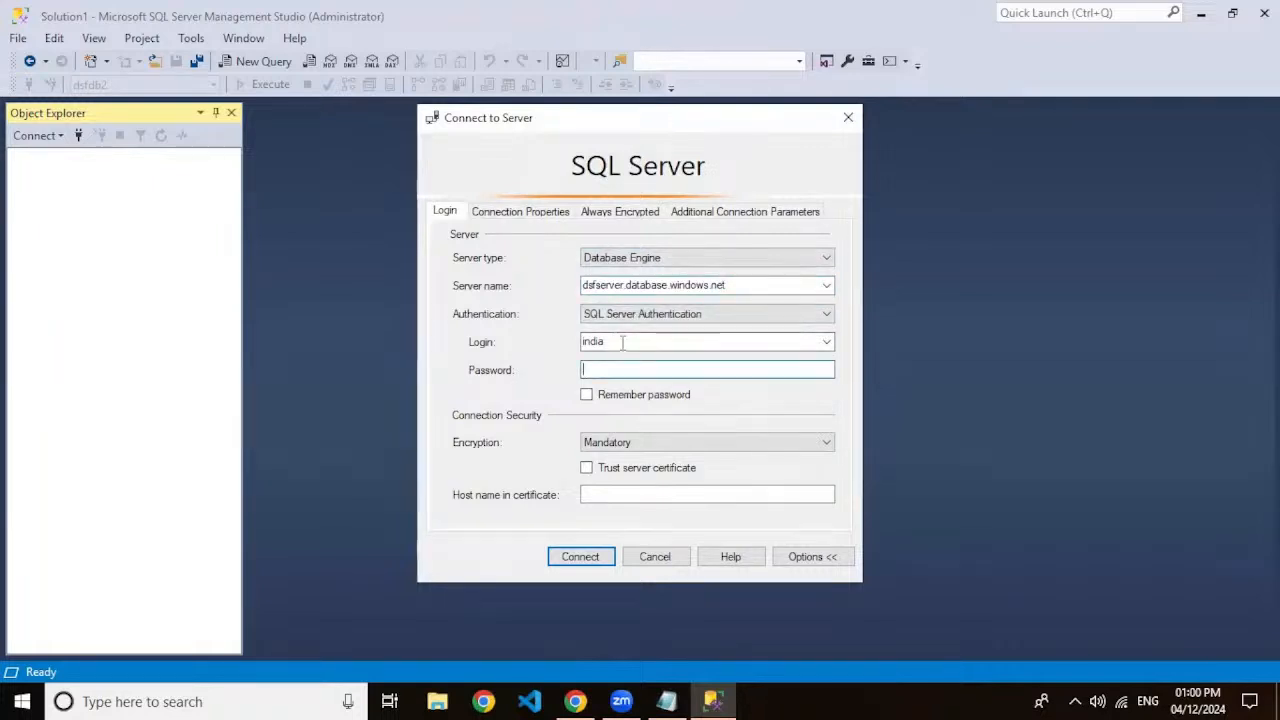
key("shift+Tab")
type("dsf")
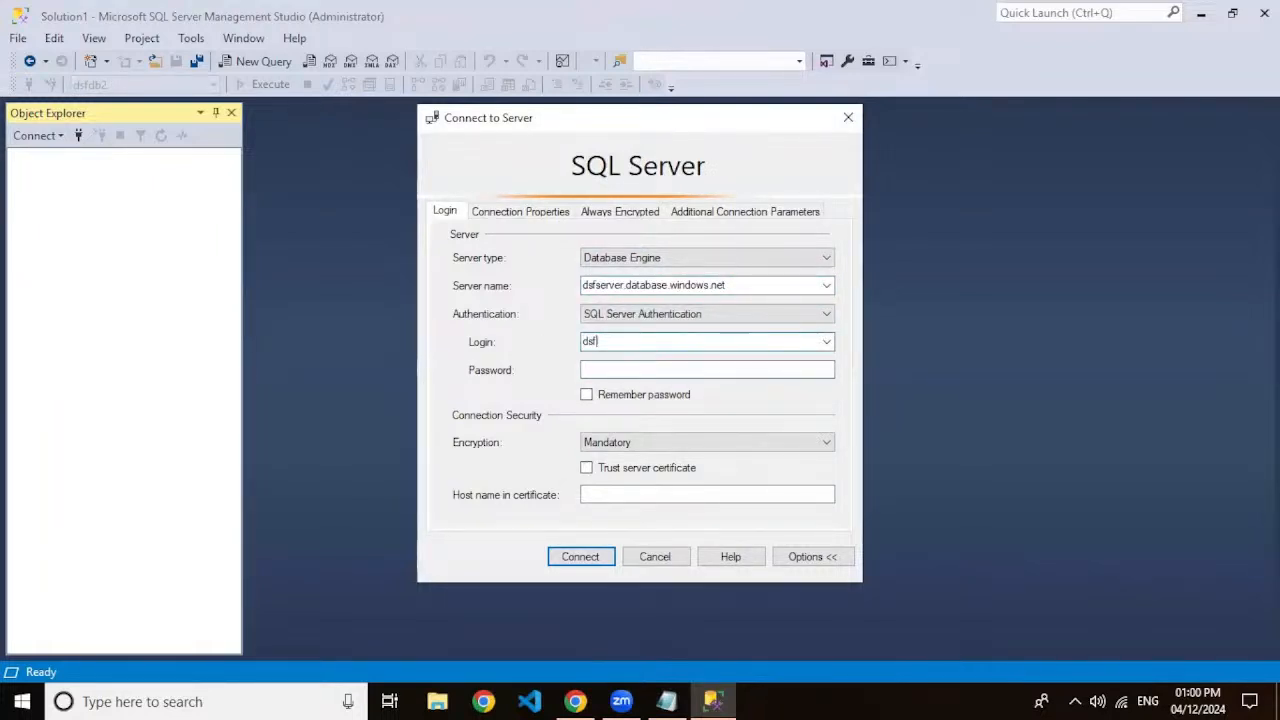
type("login2")
left_click(647, 370)
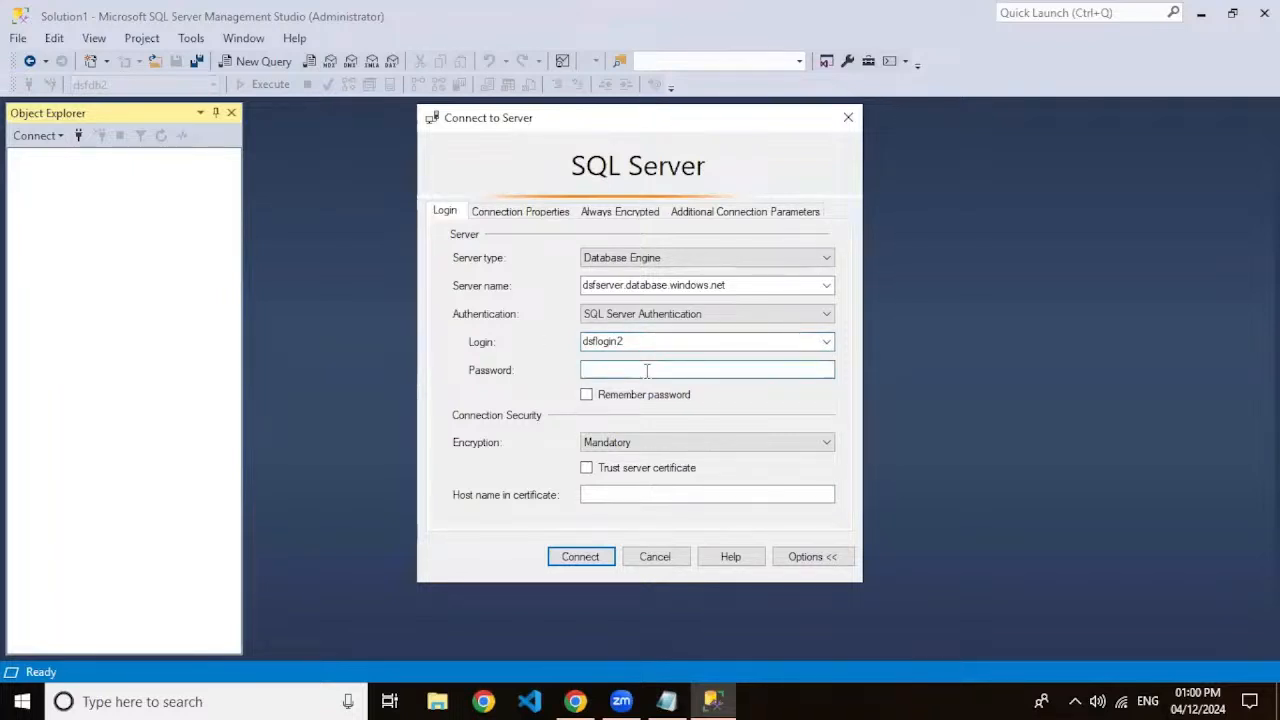
type("**********")
left_click(592, 562)
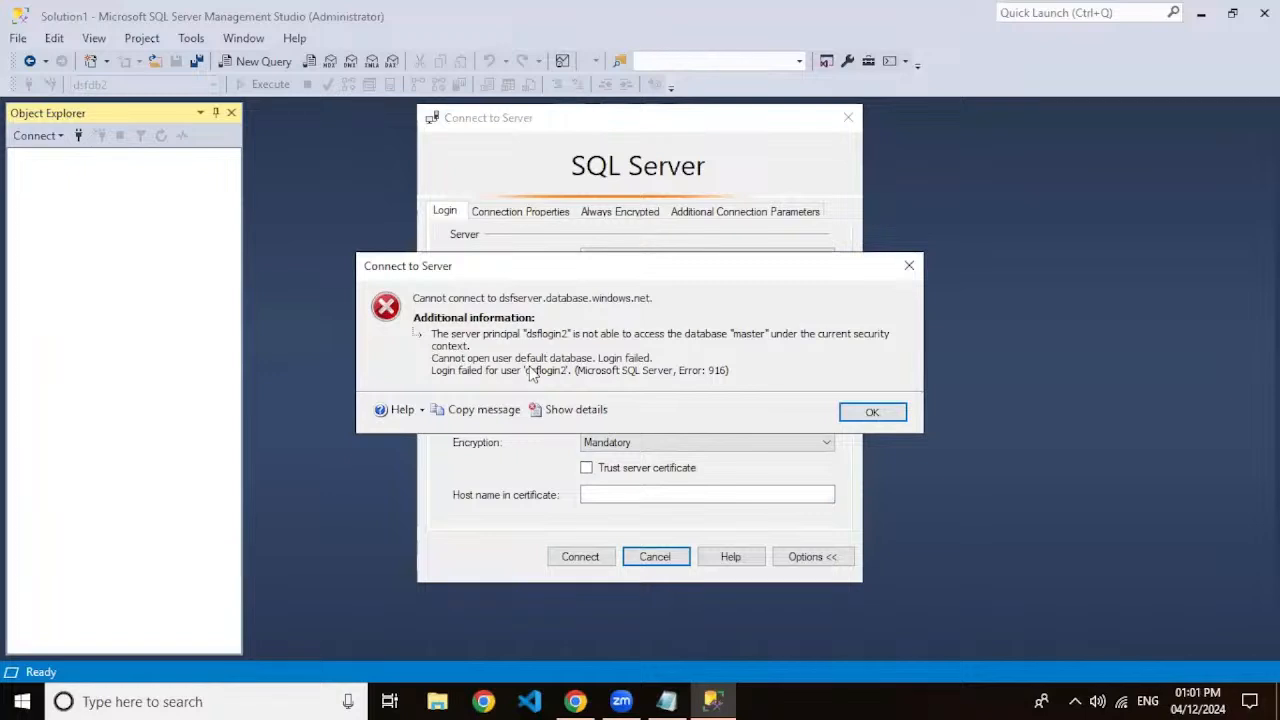
left_click(896, 413)
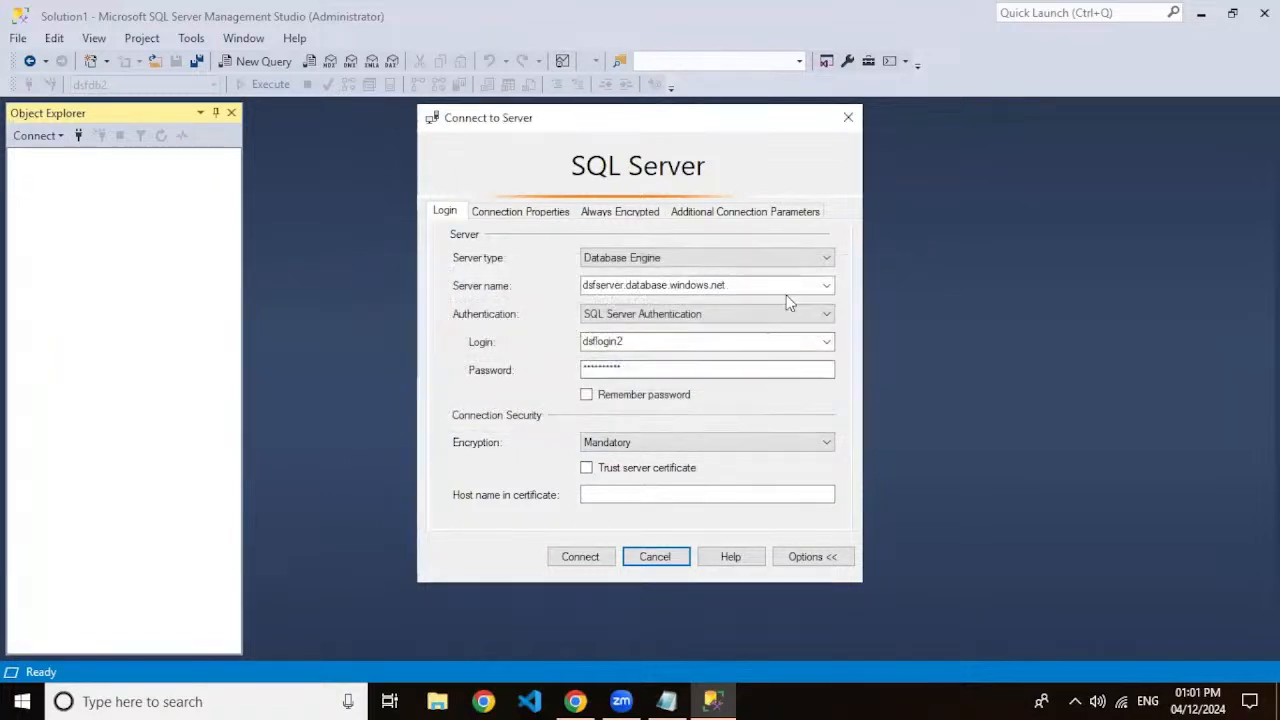
Set the connection's database to dsfdb2 in Connection Properties and connect as dsflogin2
left_click(540, 211)
left_click(677, 275)
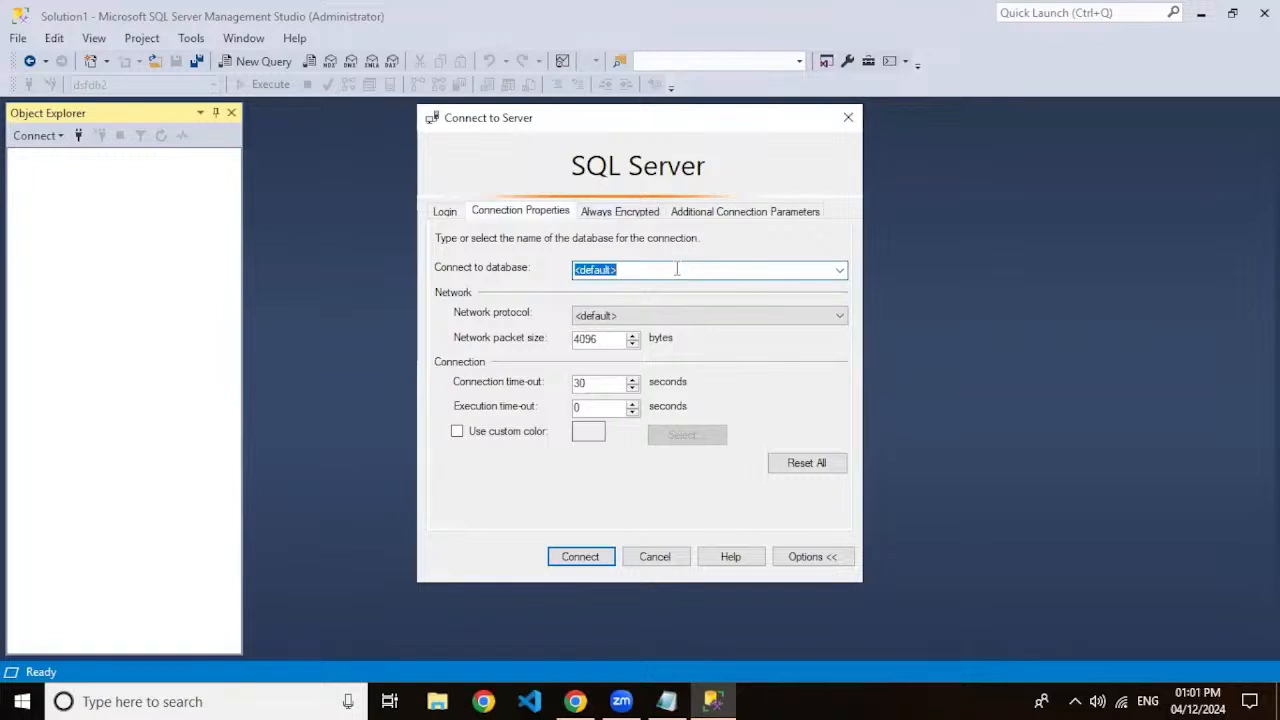
type("dsfdb2")
left_click(444, 211)
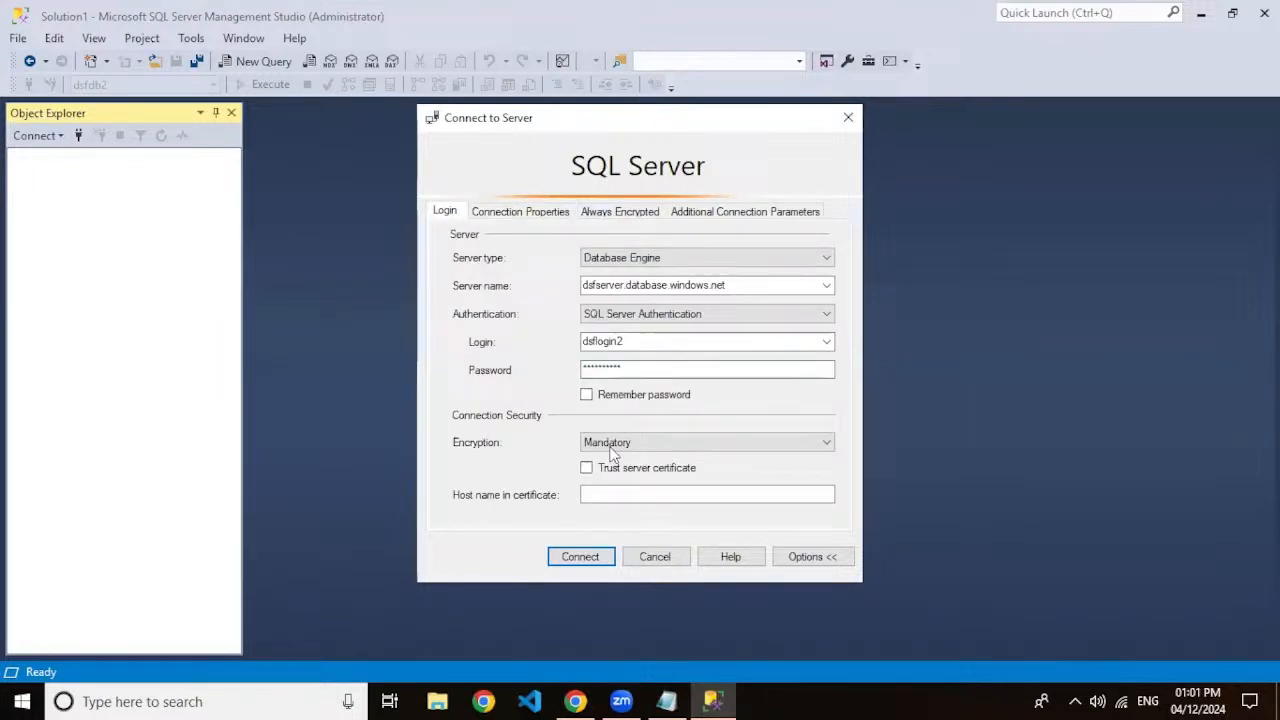
left_click(581, 557)
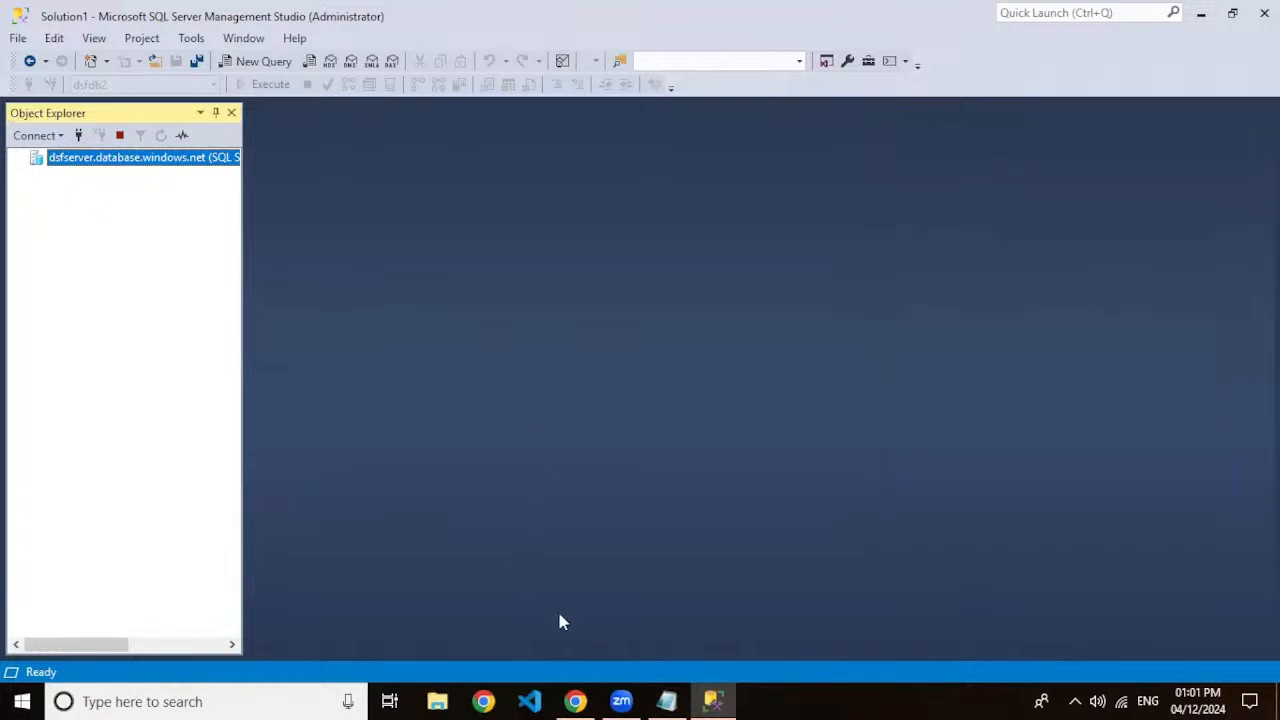
Minimize and restore Management Studio, then minimize it again to bring the browser forward
left_click(713, 700)
left_click(712, 700)
left_click(1200, 12)
Open database dsfdb1 from the SQL databases list and view its Compute + storage settings
left_click(620, 24)
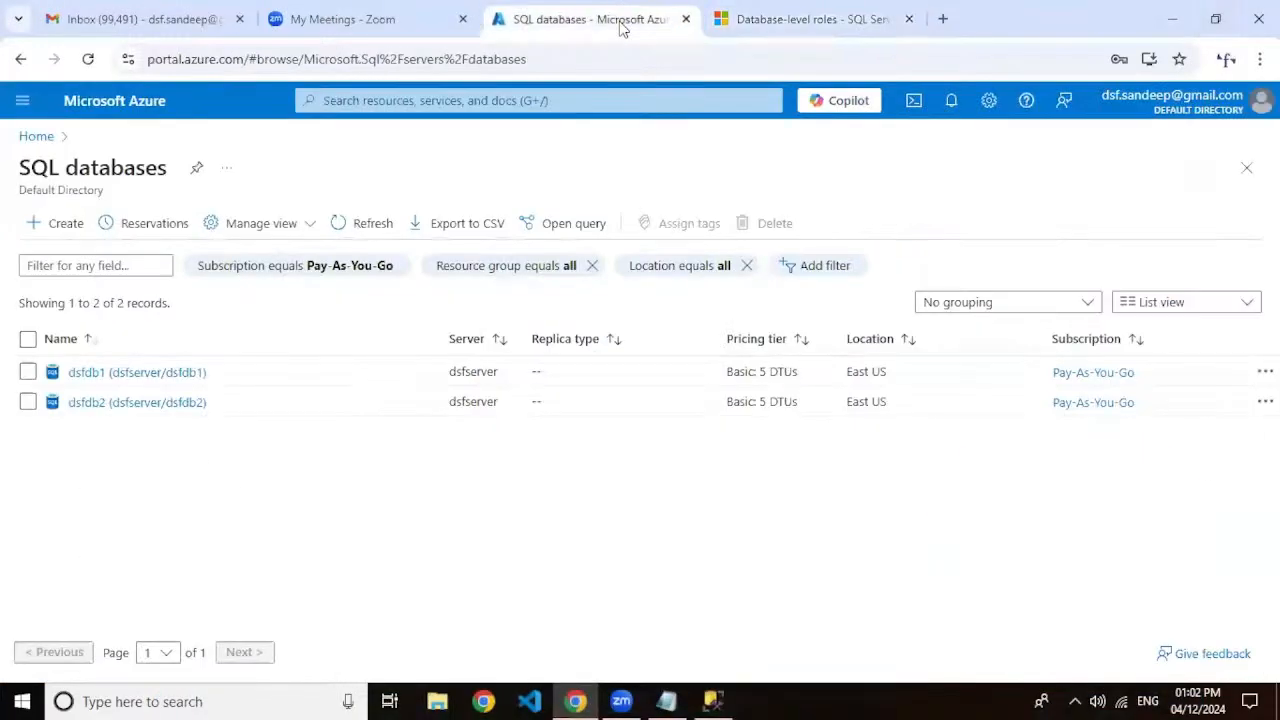
left_click(149, 112)
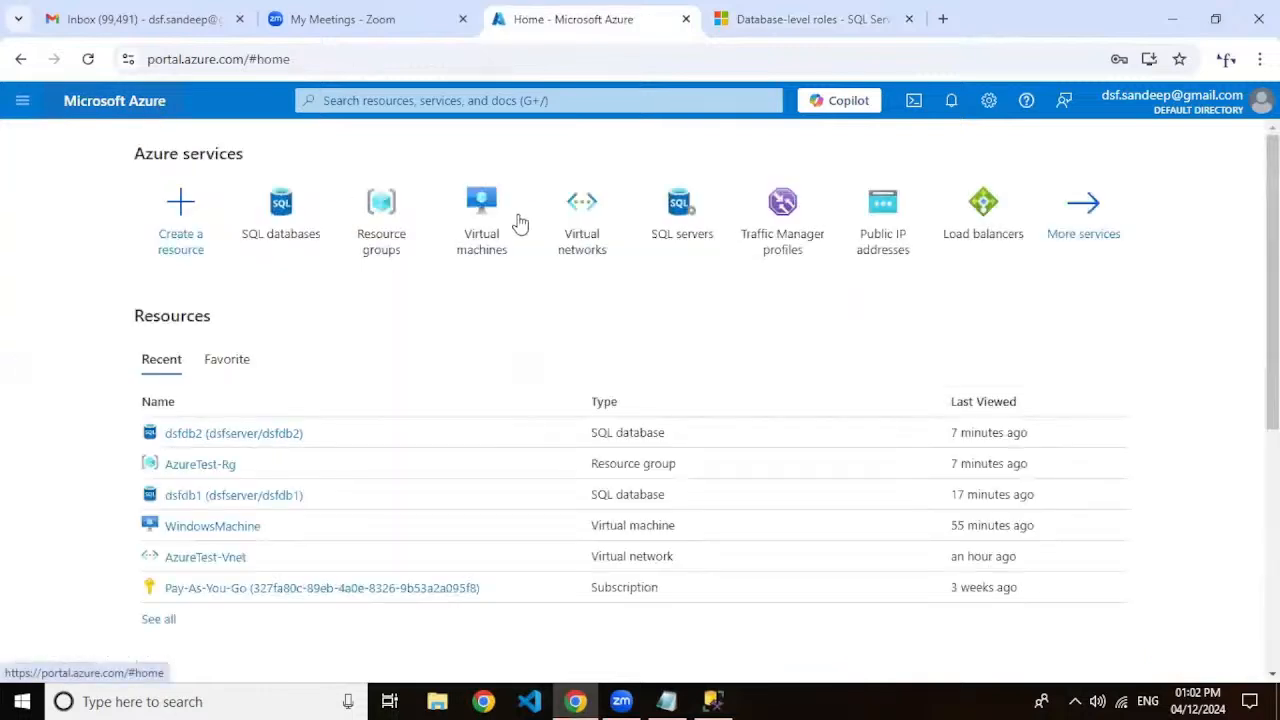
left_click(286, 228)
left_click(90, 370)
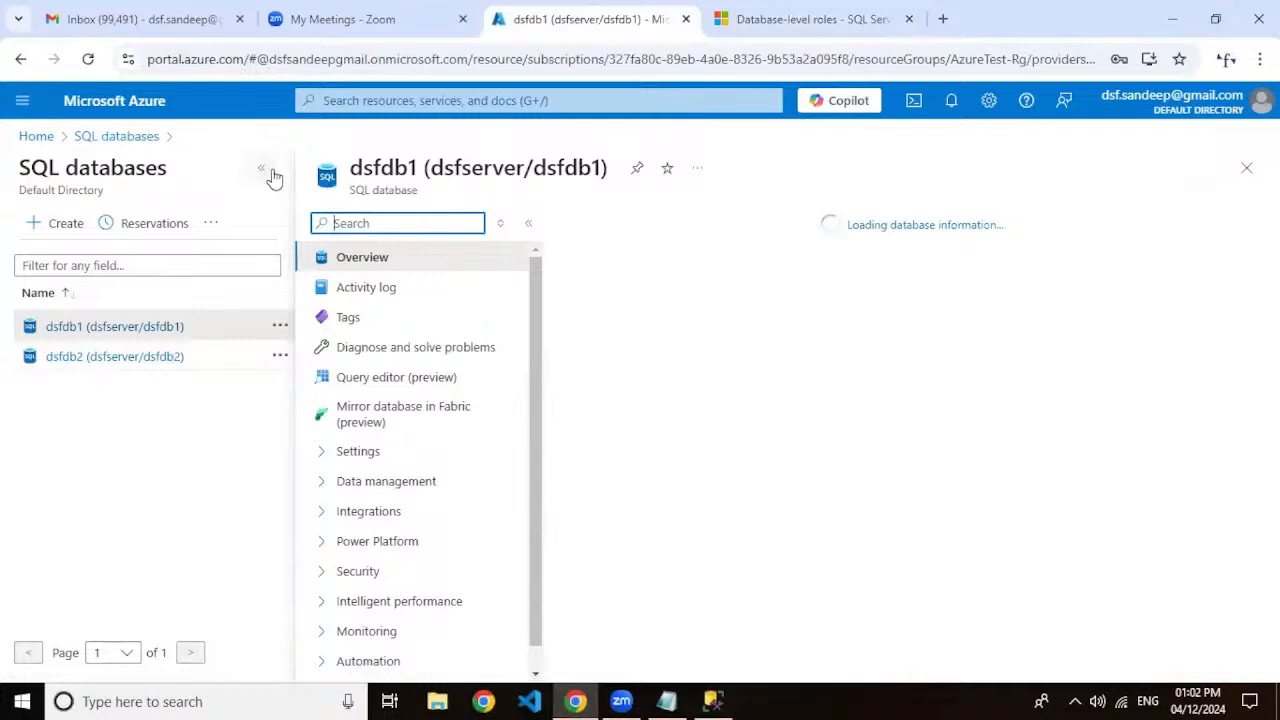
left_click(263, 169)
scroll(257, 257, "down", 1)
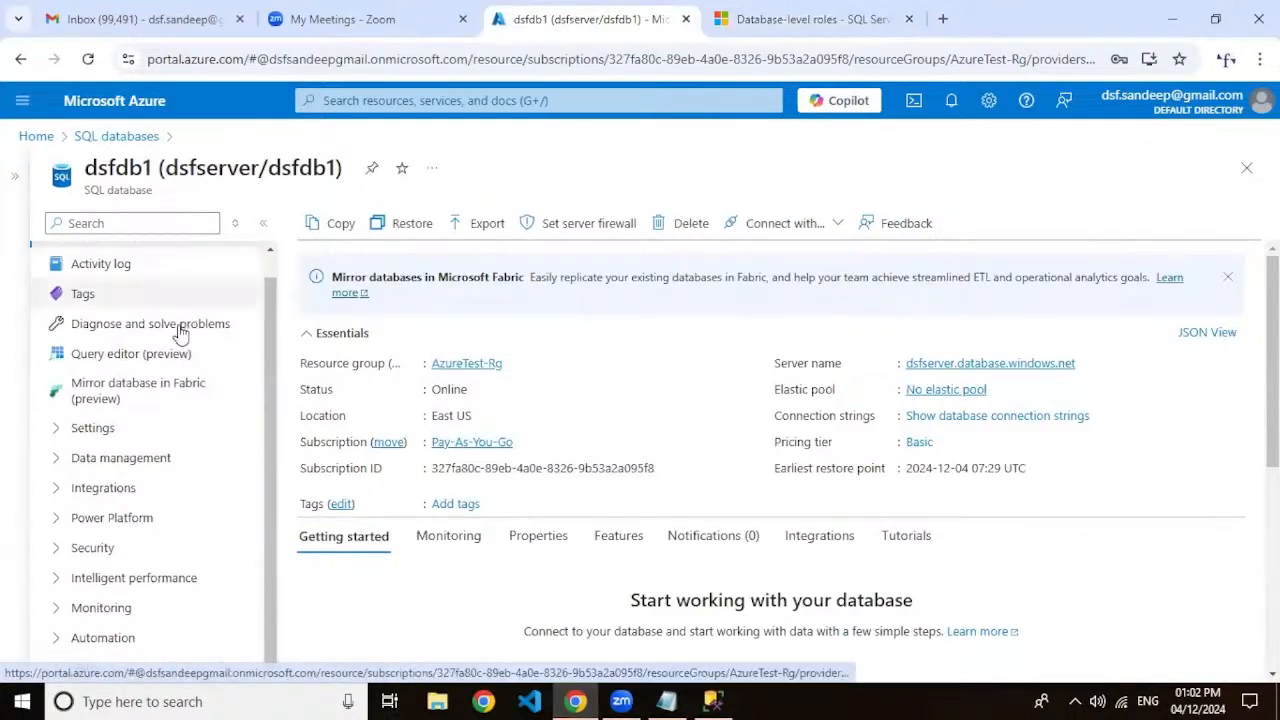
left_click(100, 428)
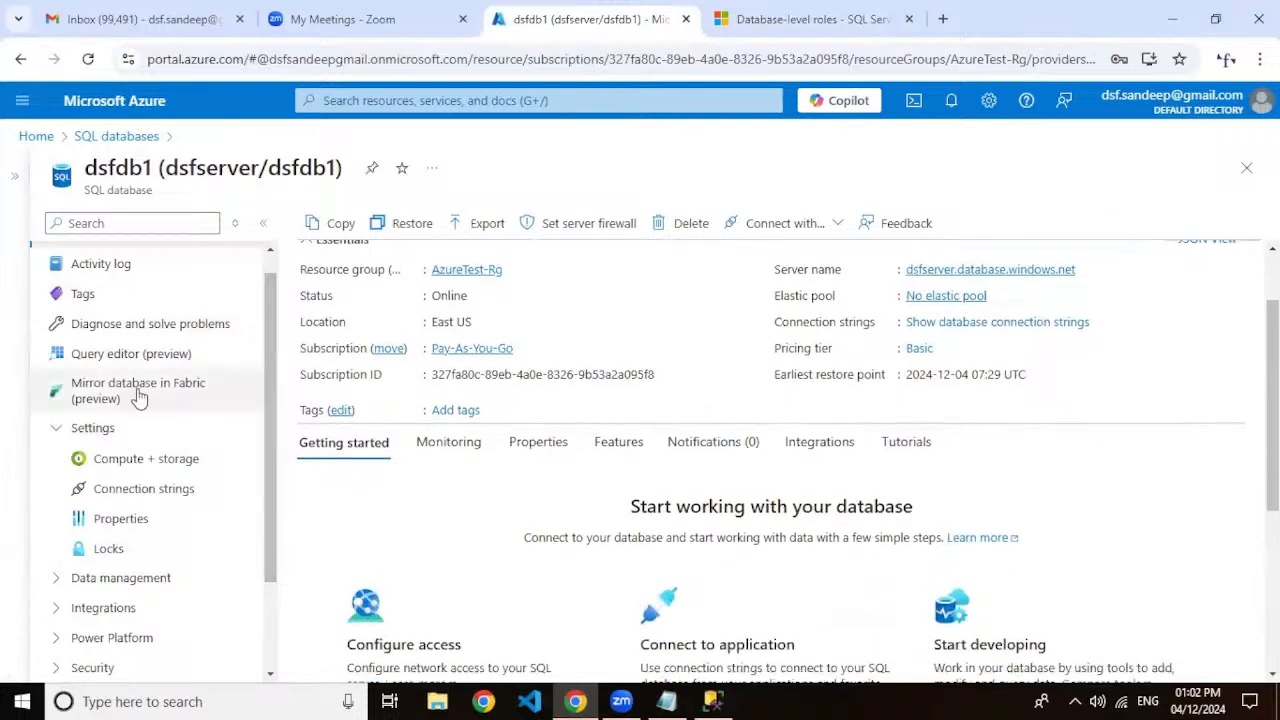
scroll(190, 354, "down", 1)
left_click(190, 342)
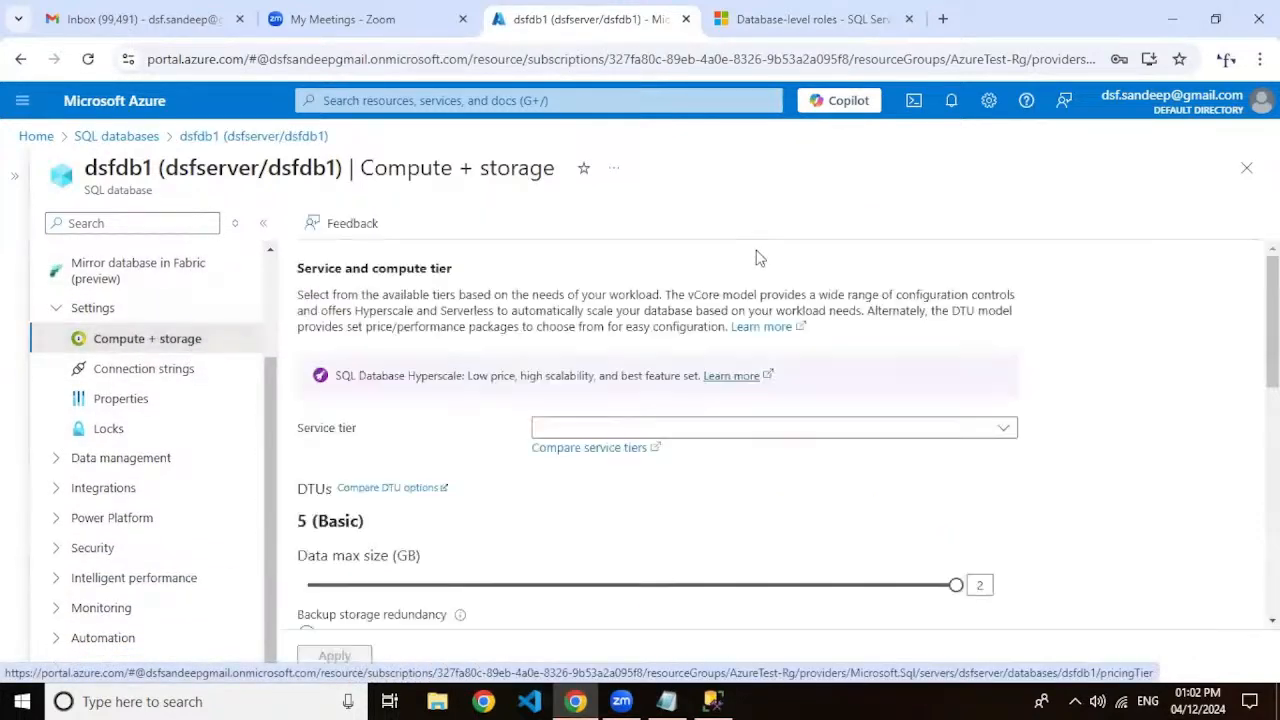
scroll(1042, 425, "down", 2)
scroll(628, 366, "down", 2)
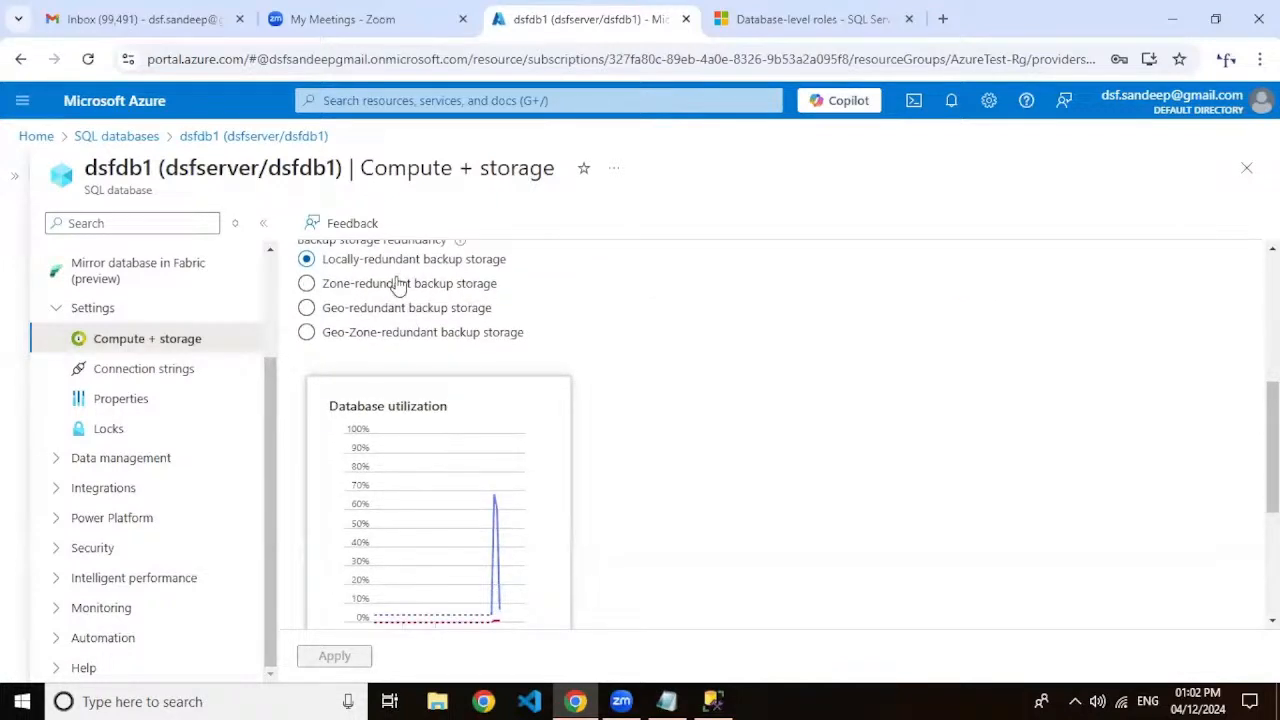
Review dsfdb1's connection strings on the ADO.NET, JDBC, ODBC, PHP and Go tabs
left_click(200, 372)
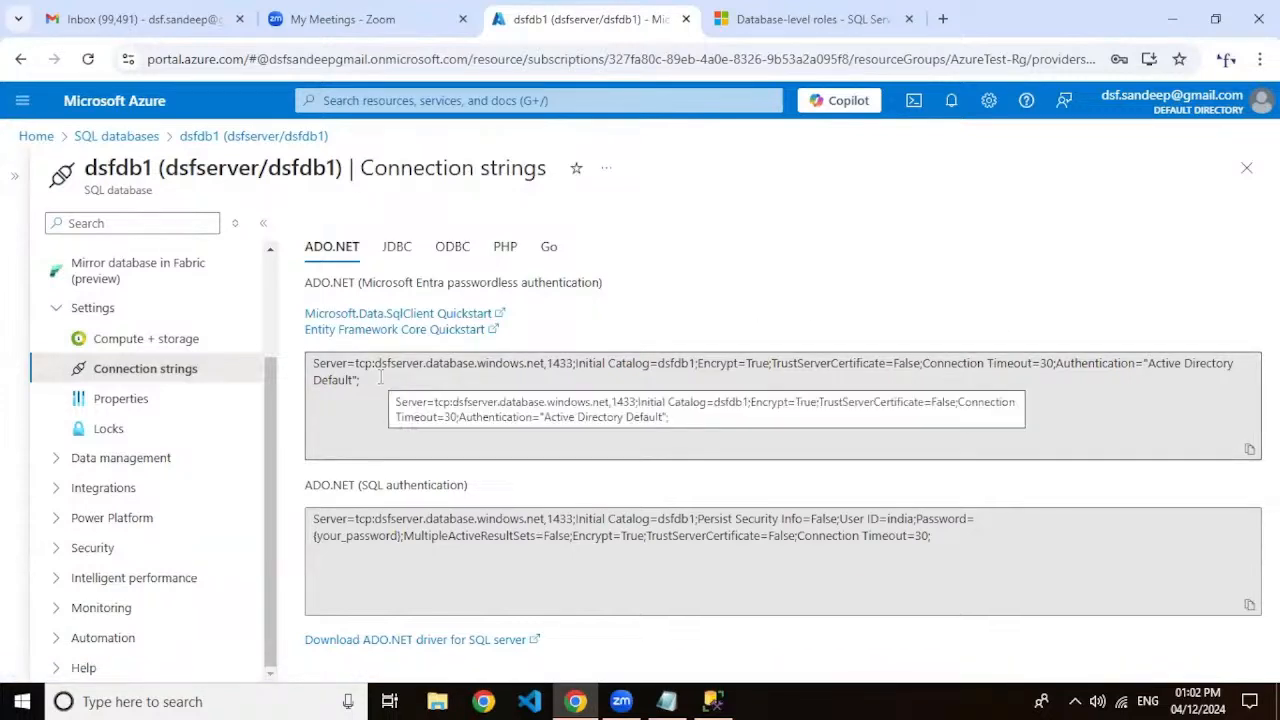
left_click_drag(377, 386, 405, 282)
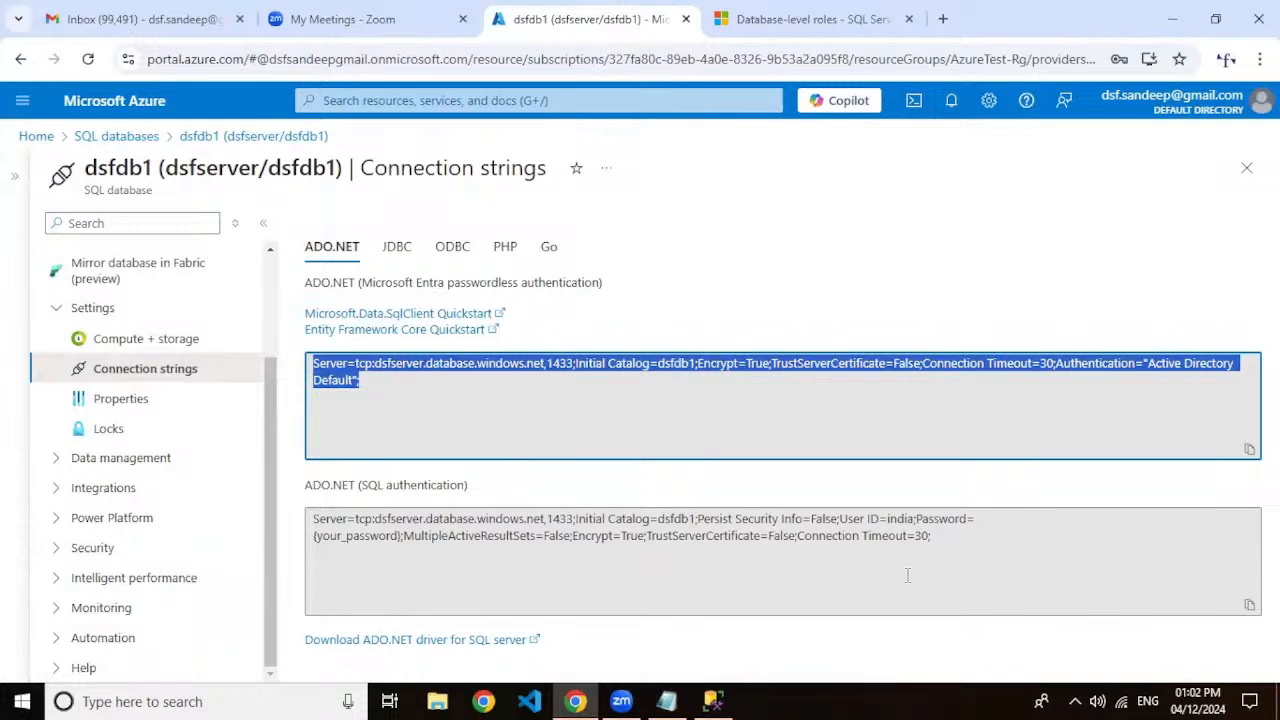
left_click(969, 540)
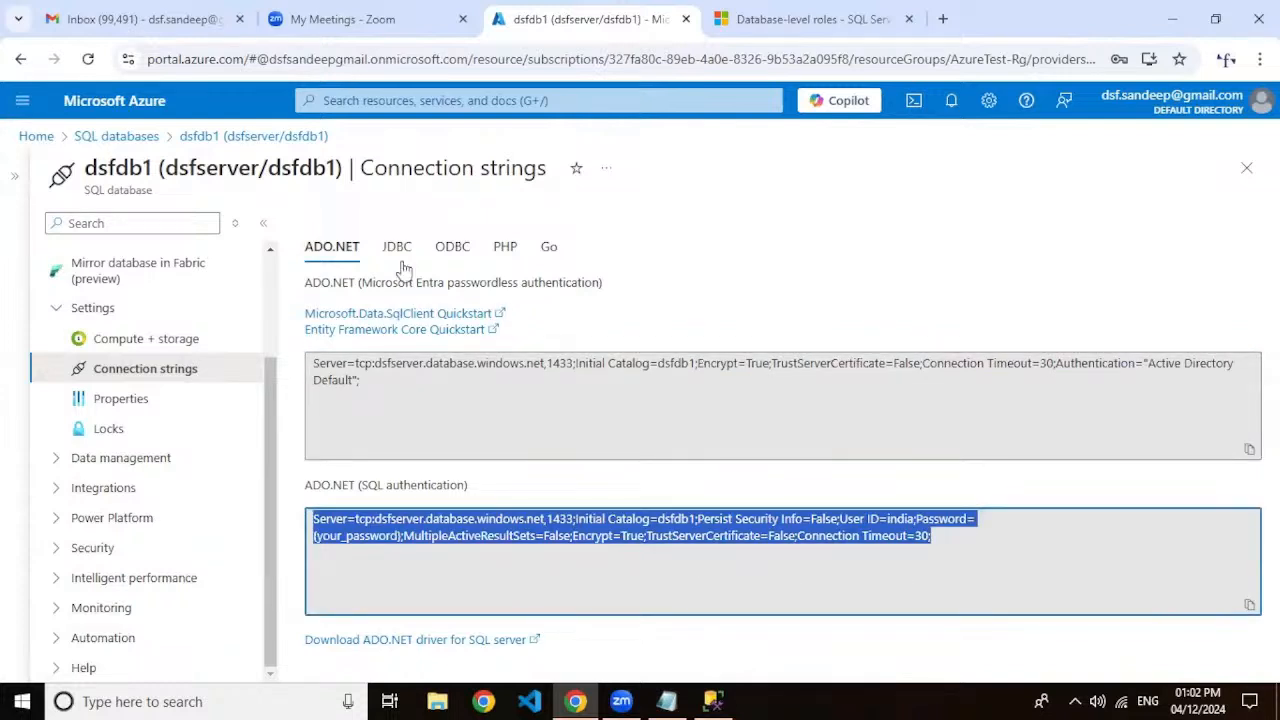
left_click(400, 260)
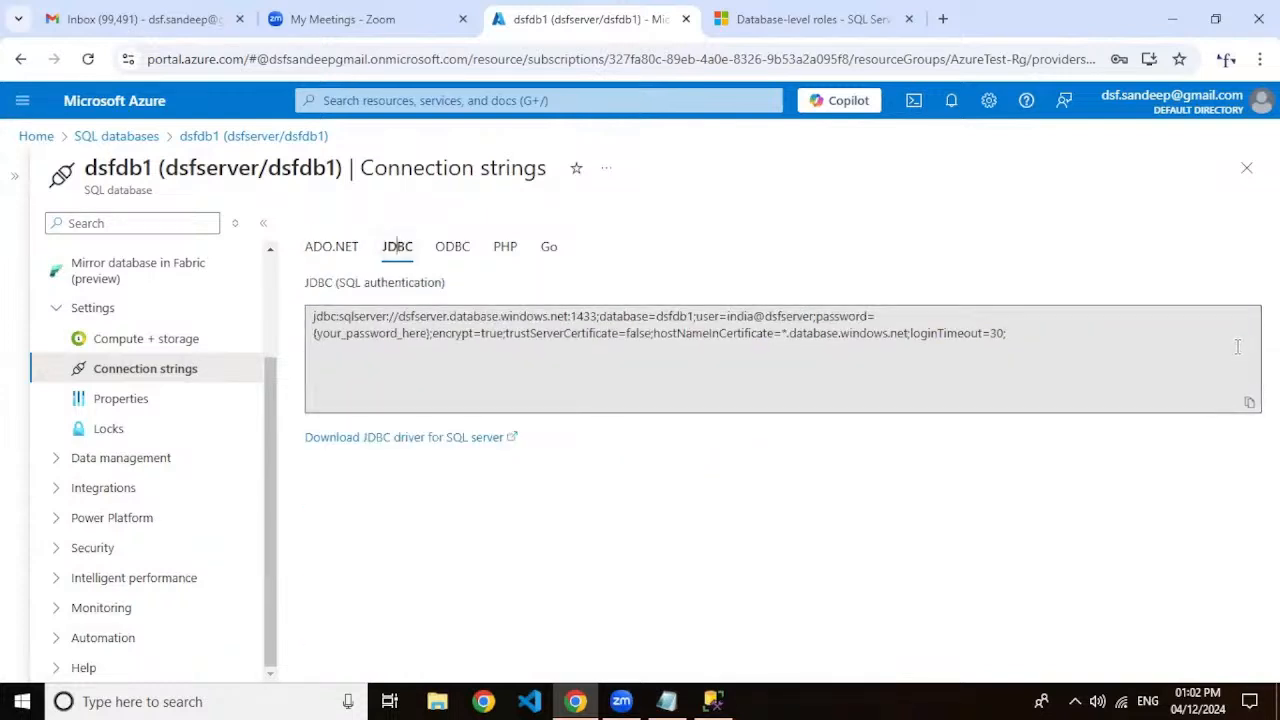
left_click(598, 300)
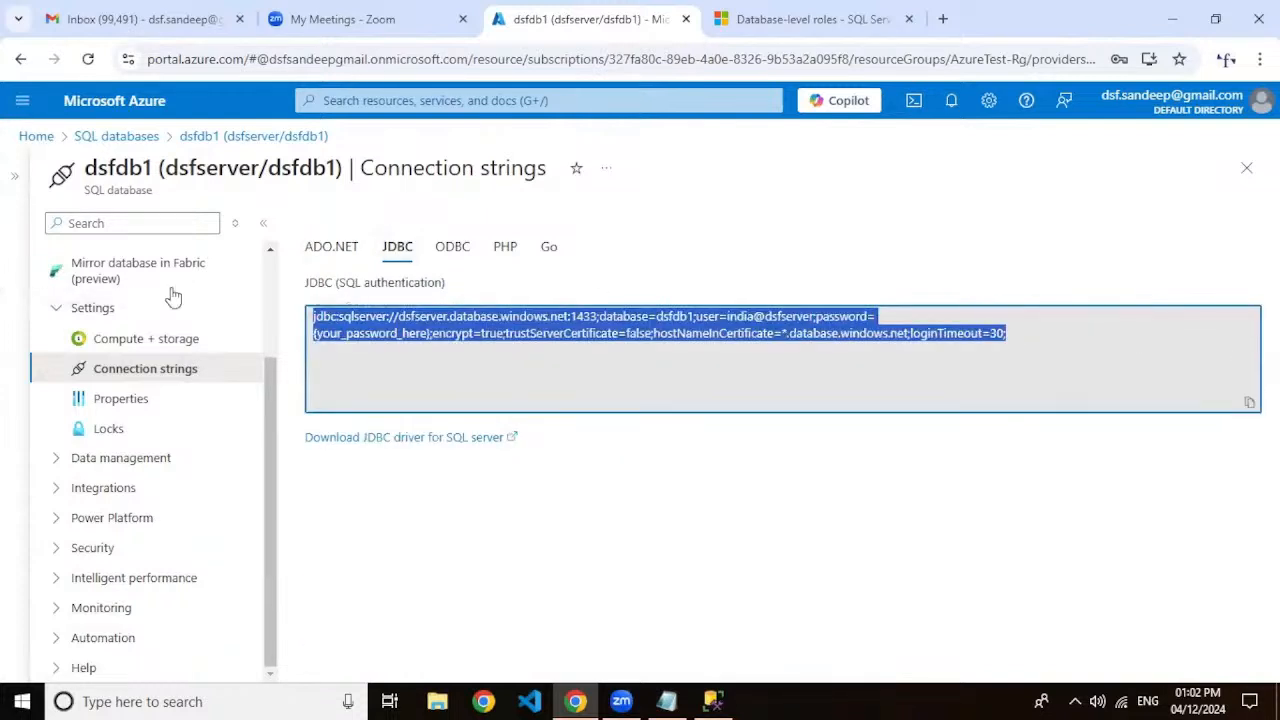
left_click(460, 262)
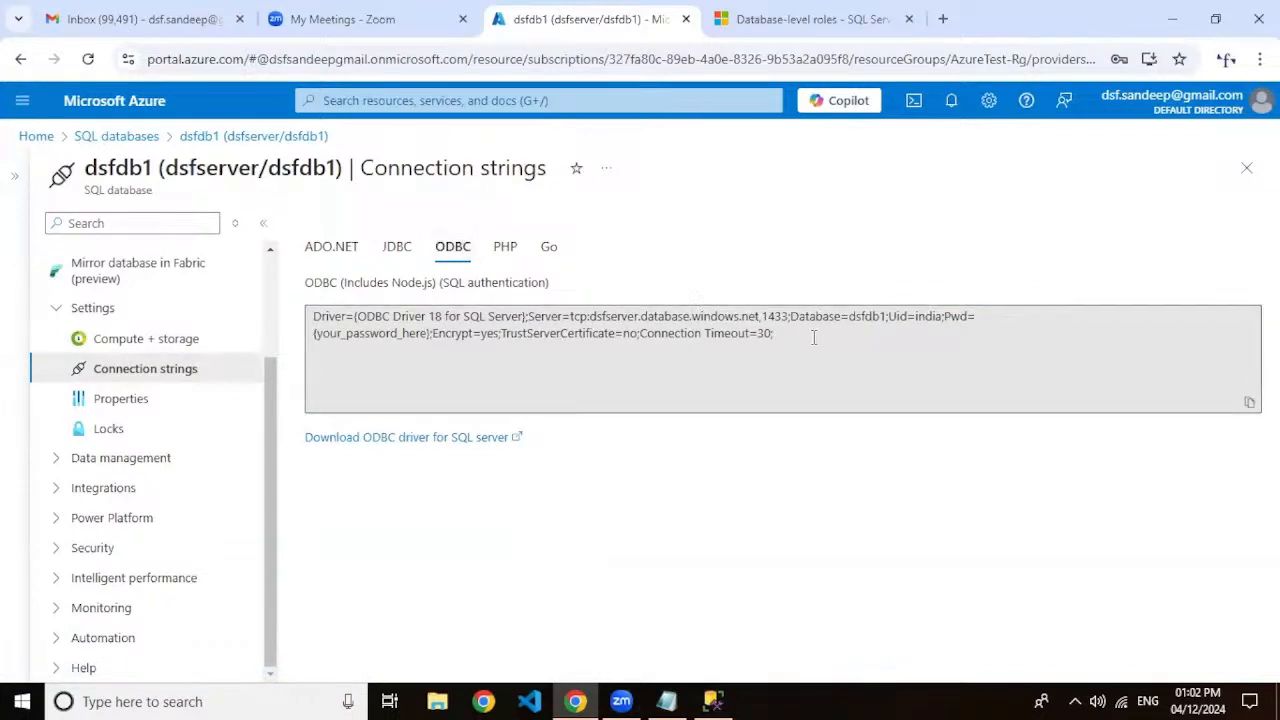
left_click(534, 312)
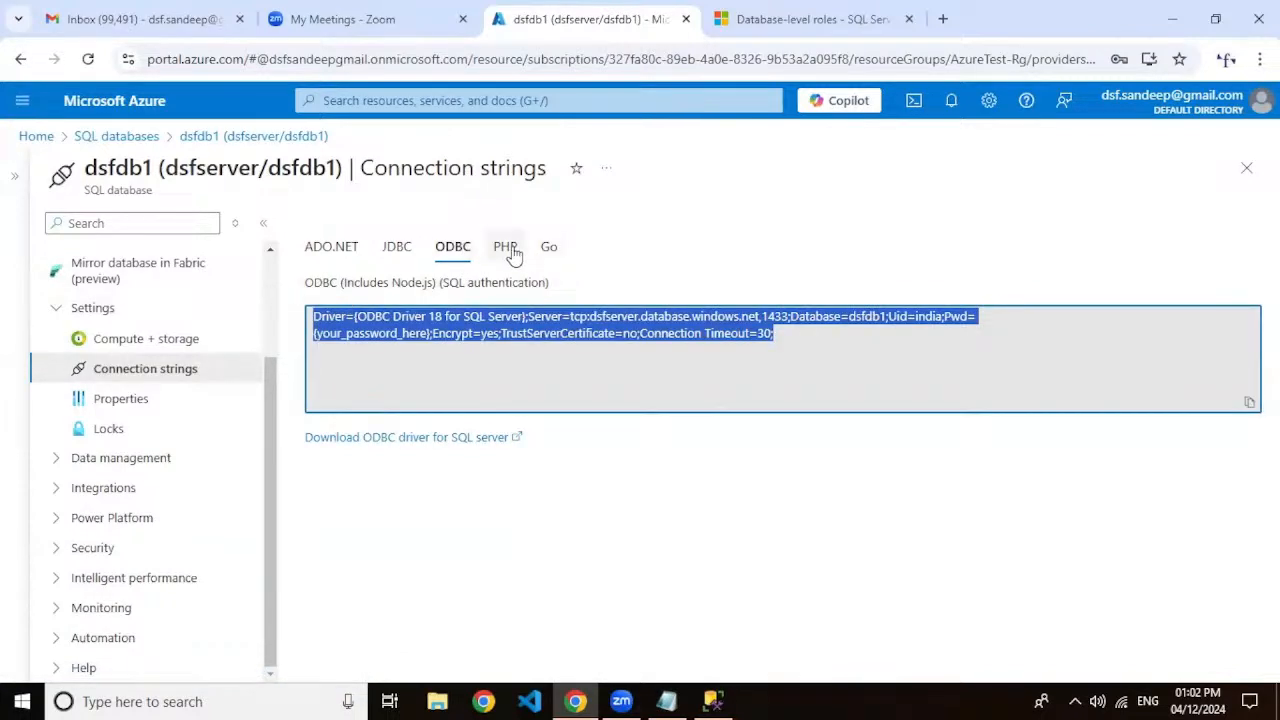
left_click(505, 246)
left_click(592, 390)
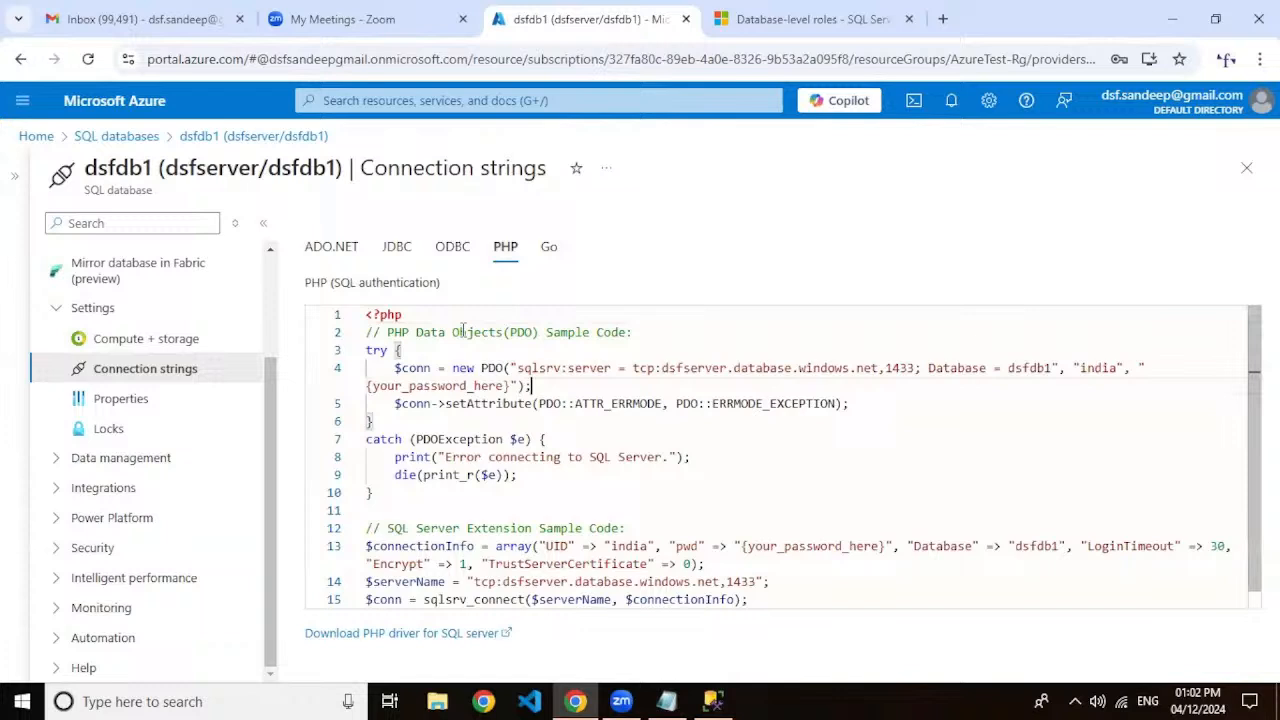
left_click(549, 247)
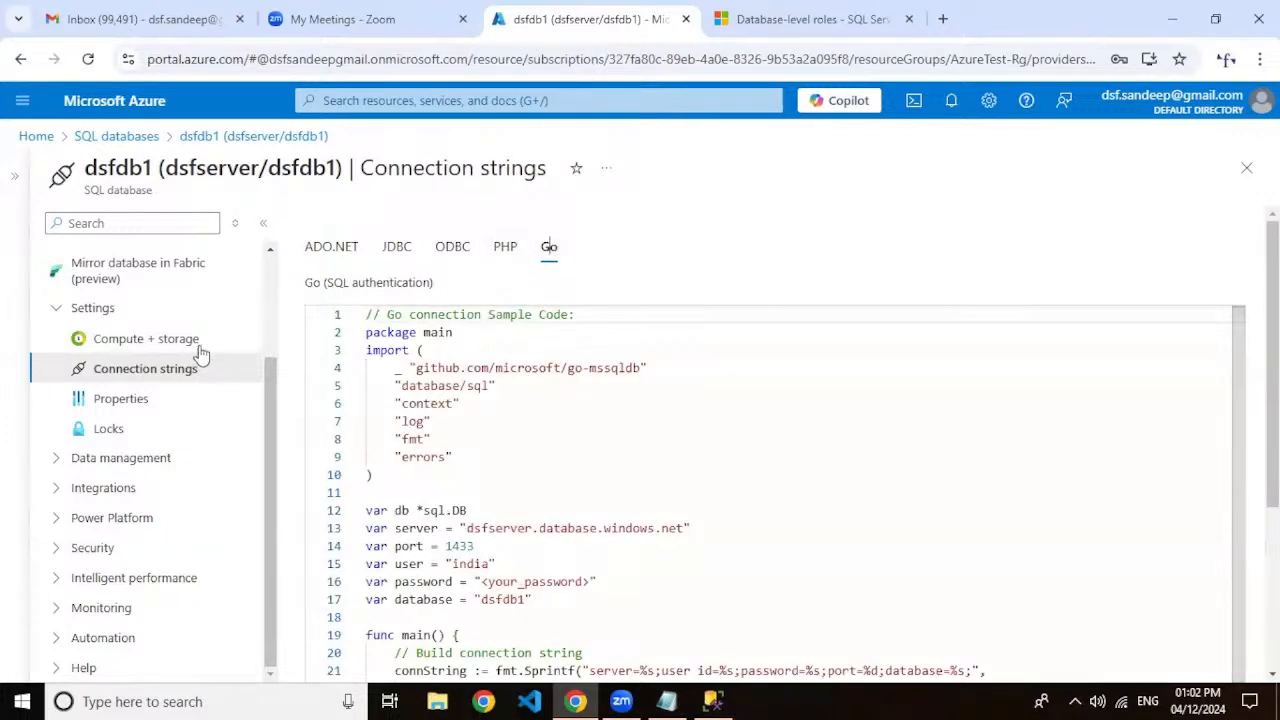
Open dsfdb1's Properties page, then the Replicas page under Data management
left_click(155, 399)
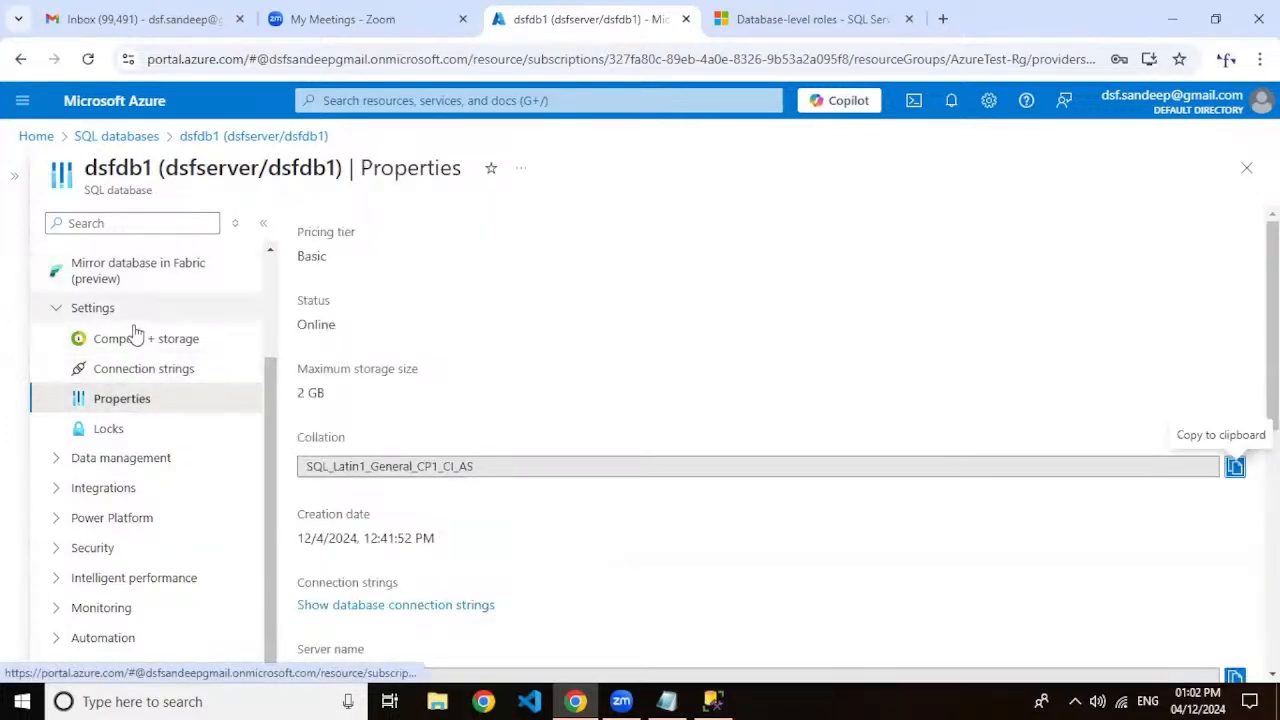
left_click(66, 457)
scroll(150, 400, "down", 1)
left_click(165, 437)
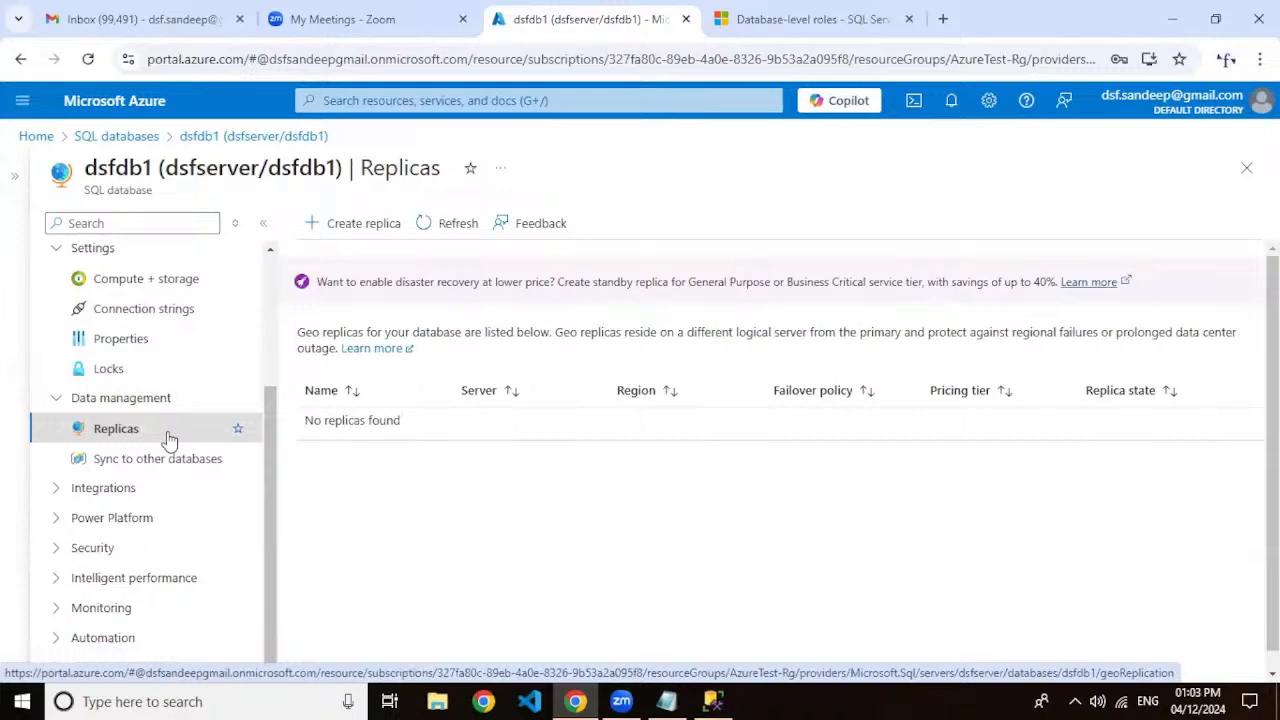
left_click(713, 701)
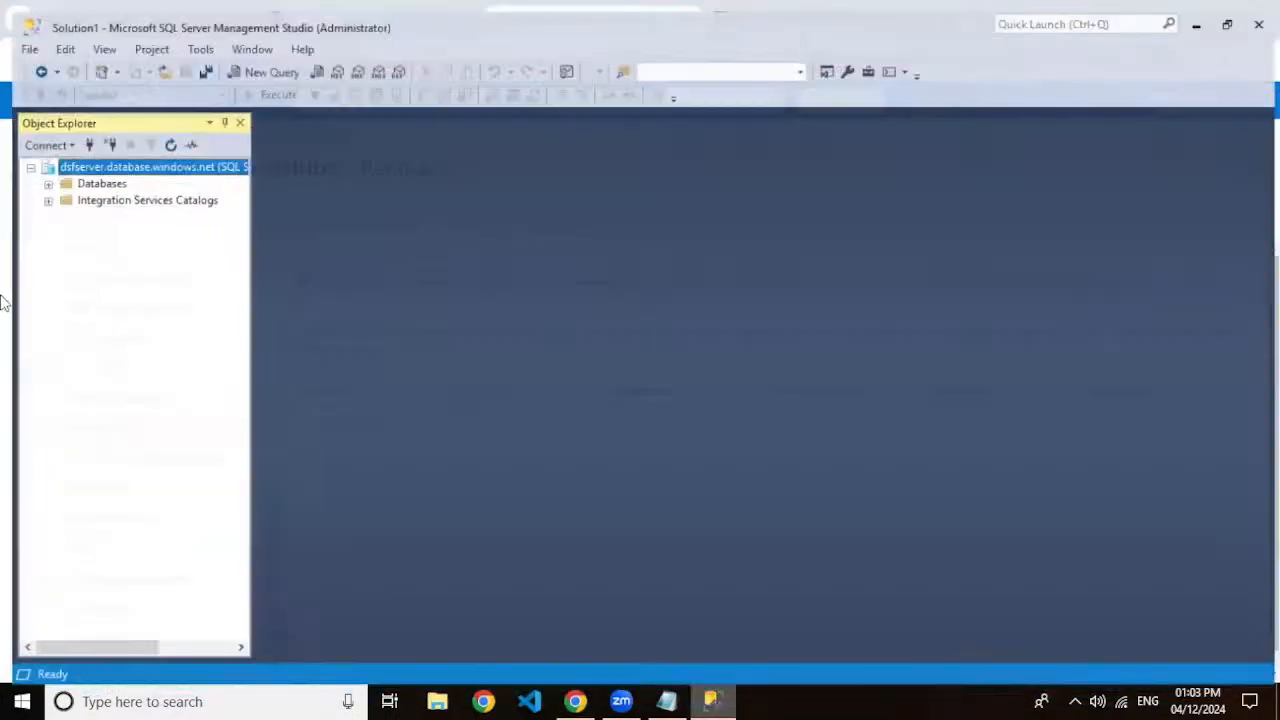
left_click(37, 175)
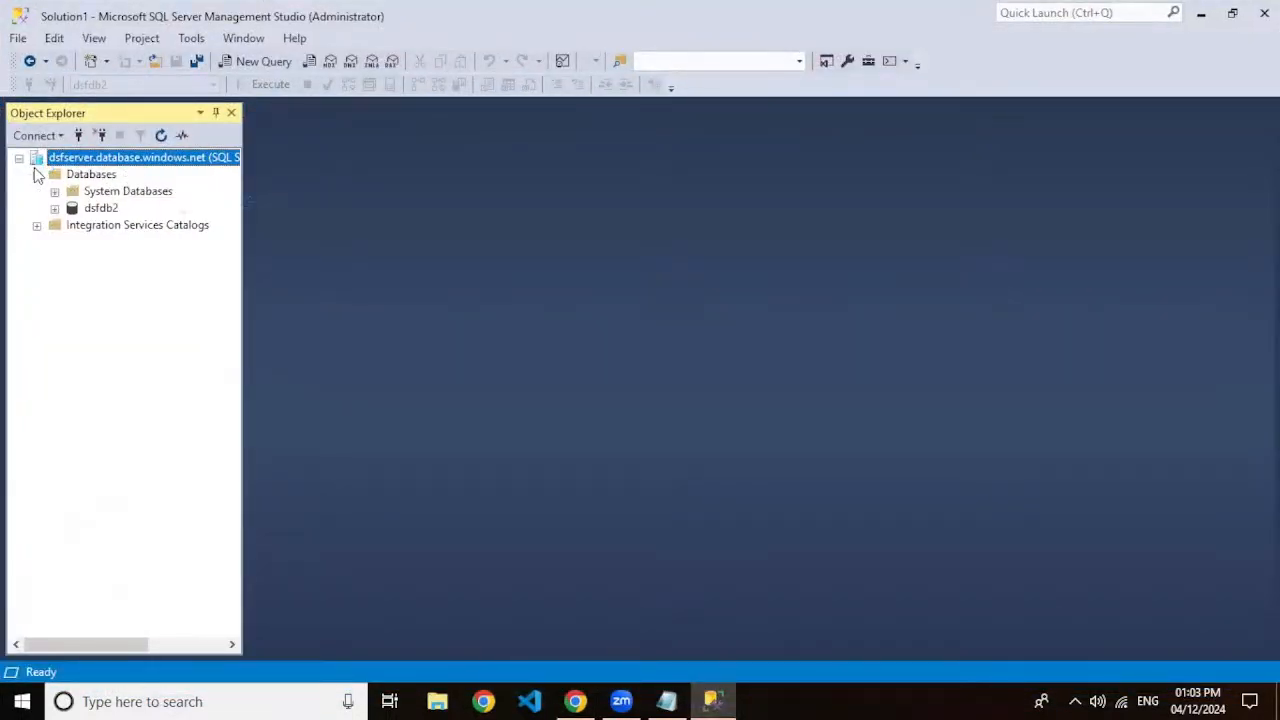
left_click(106, 209)
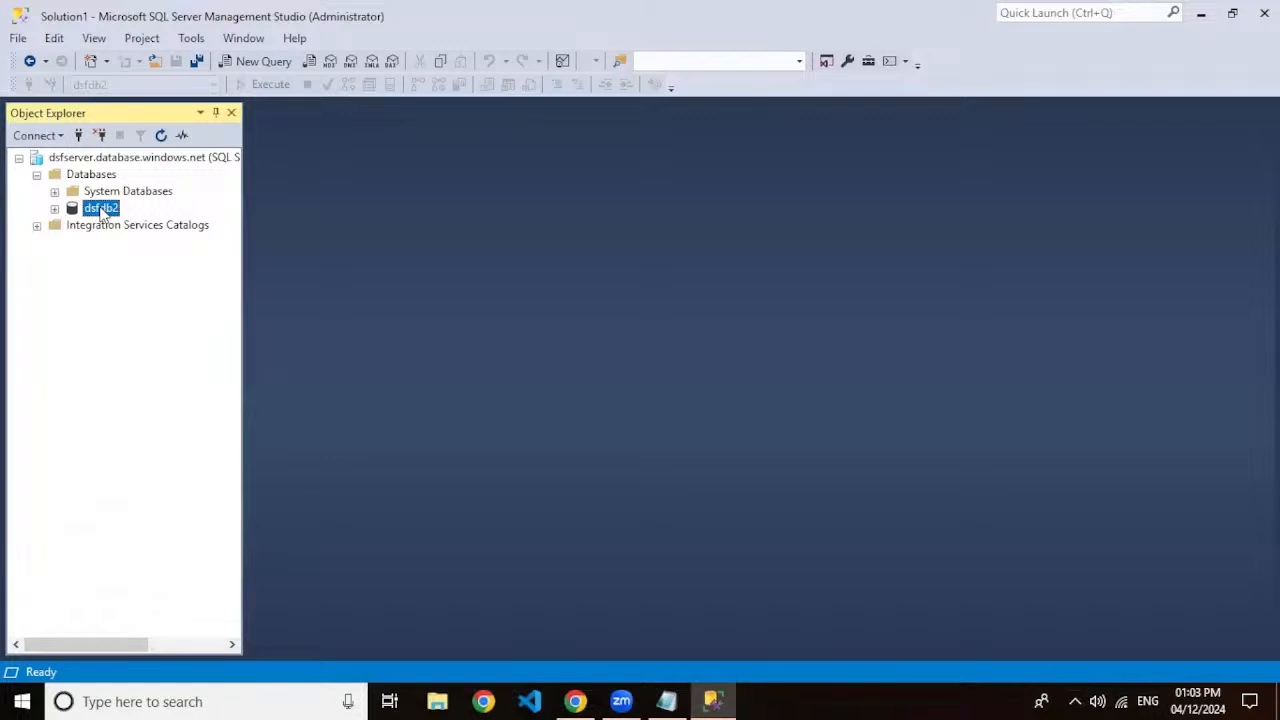
left_click(55, 209)
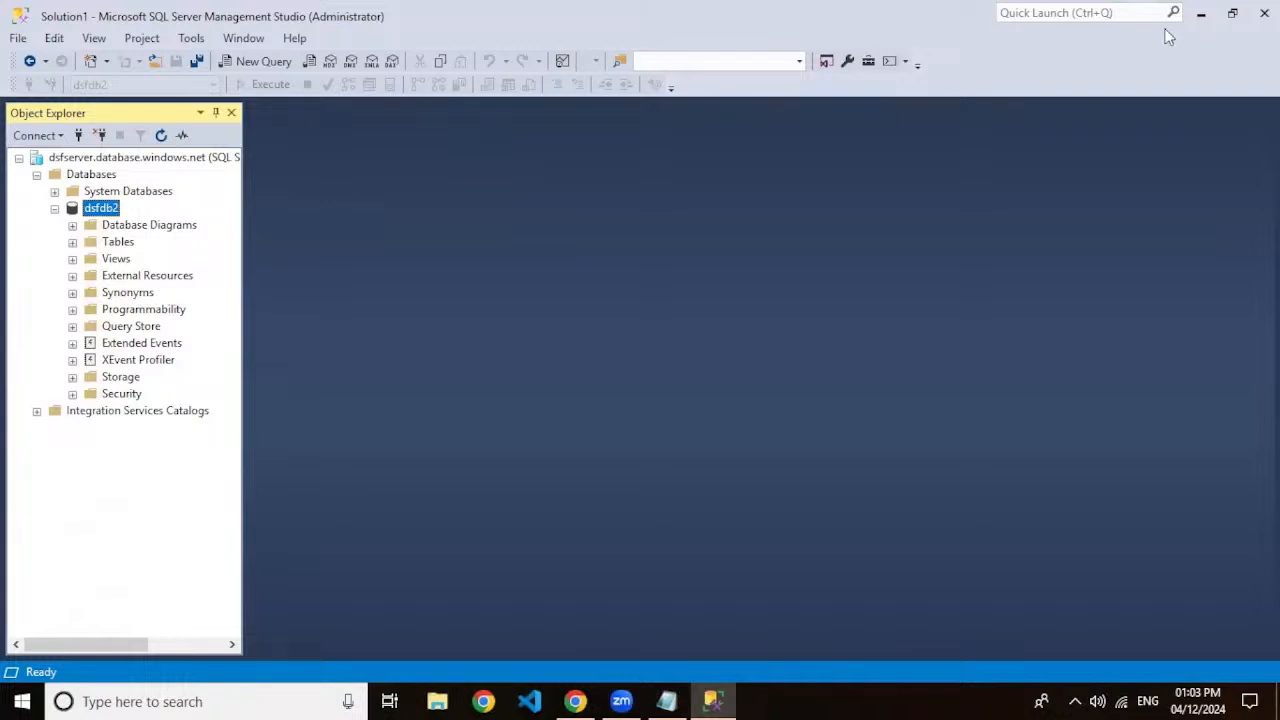
left_click(1203, 13)
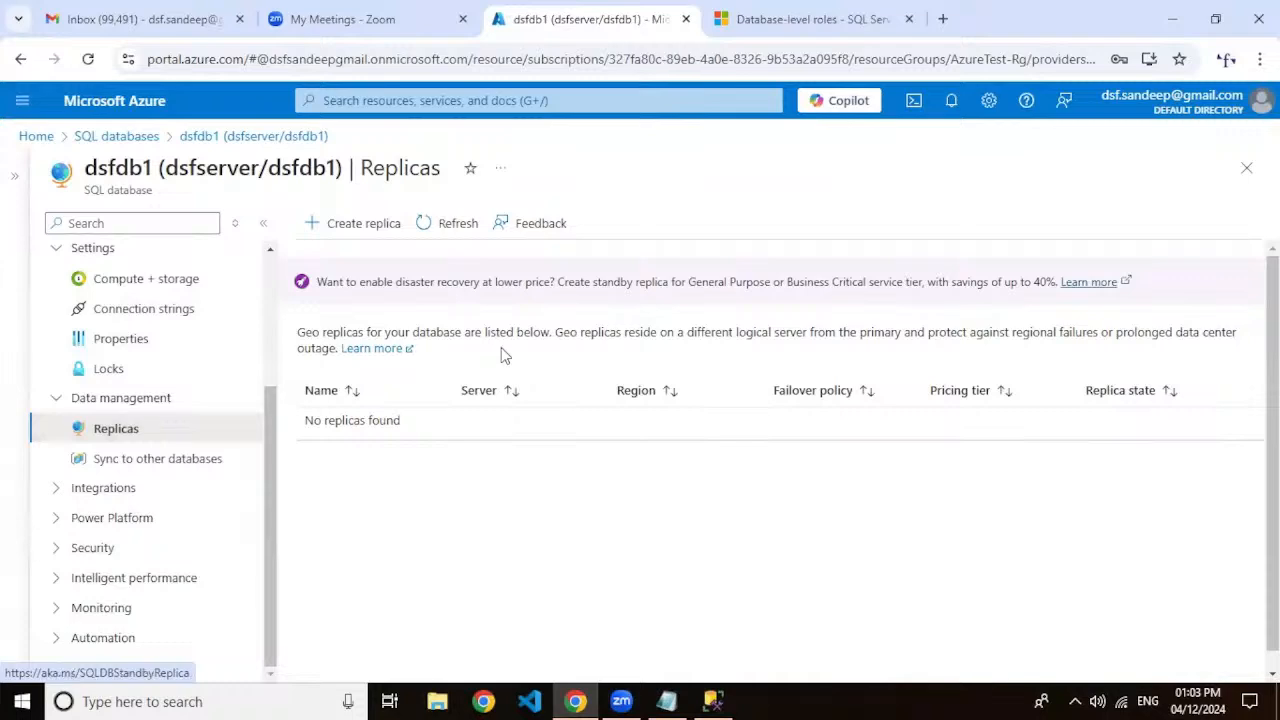
Start a geo replica for dsfdb1 and check the target Server list without changing it
left_click(369, 232)
scroll(437, 349, "down", 7)
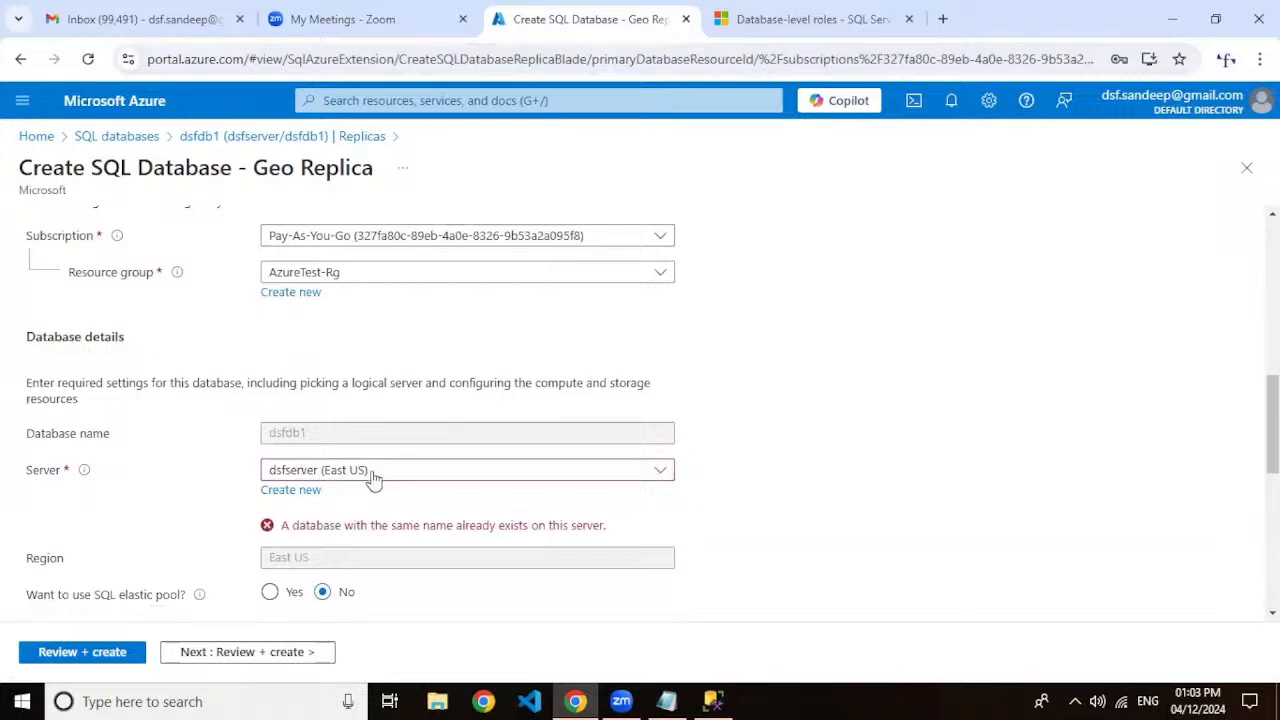
left_click(372, 478)
left_click(371, 478)
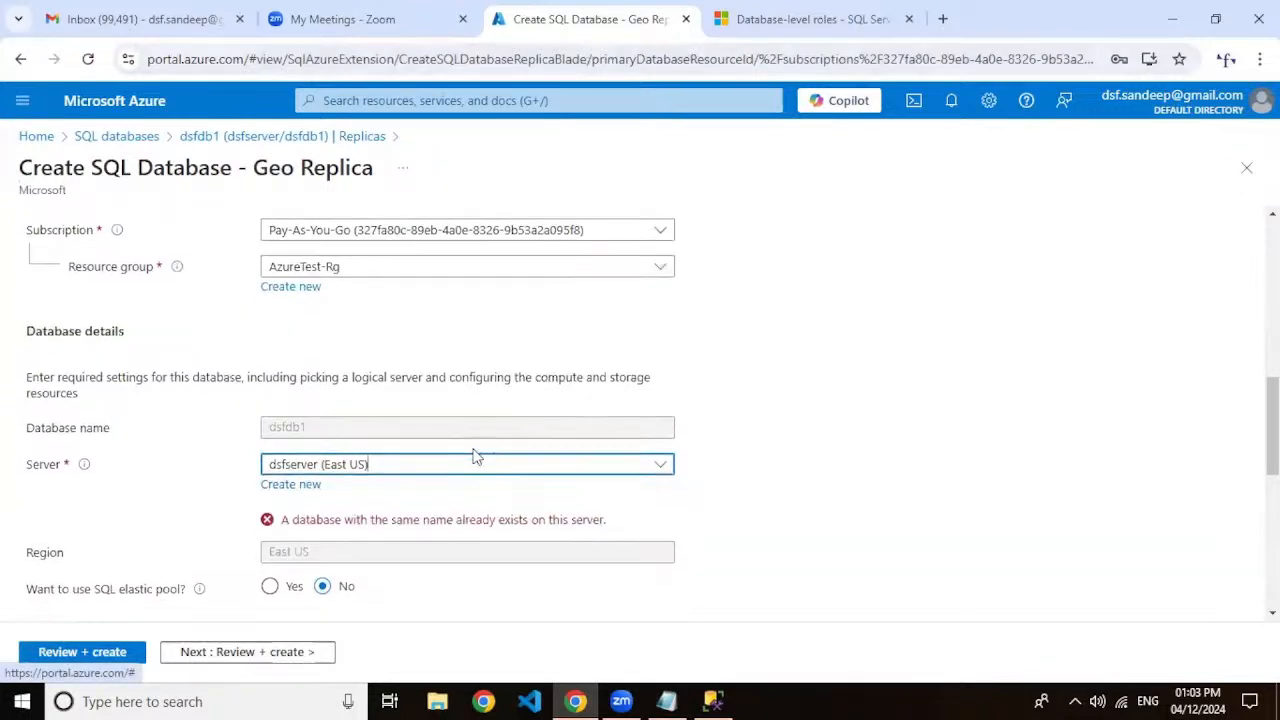
scroll(474, 455, "down", 10)
scroll(330, 450, "up", 10)
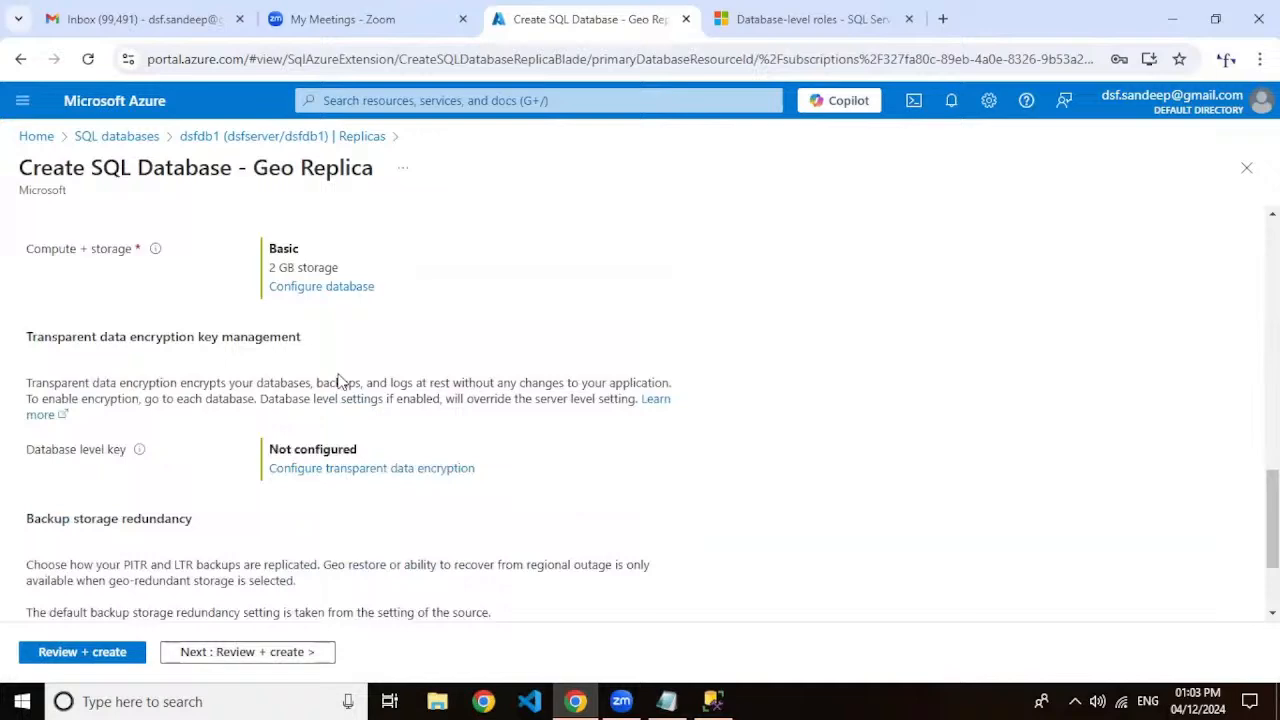
Return to dsfdb1 and open its Power BI page under Integrations > Power Platform
left_click(128, 140)
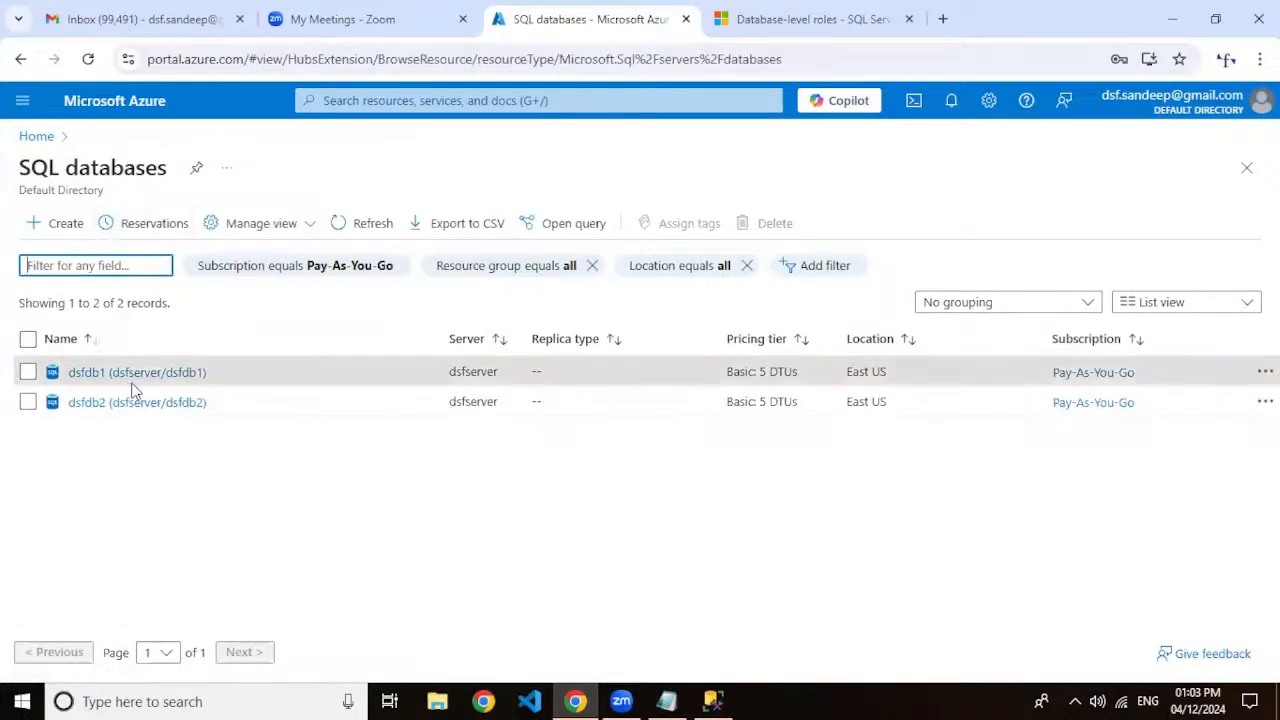
left_click(172, 376)
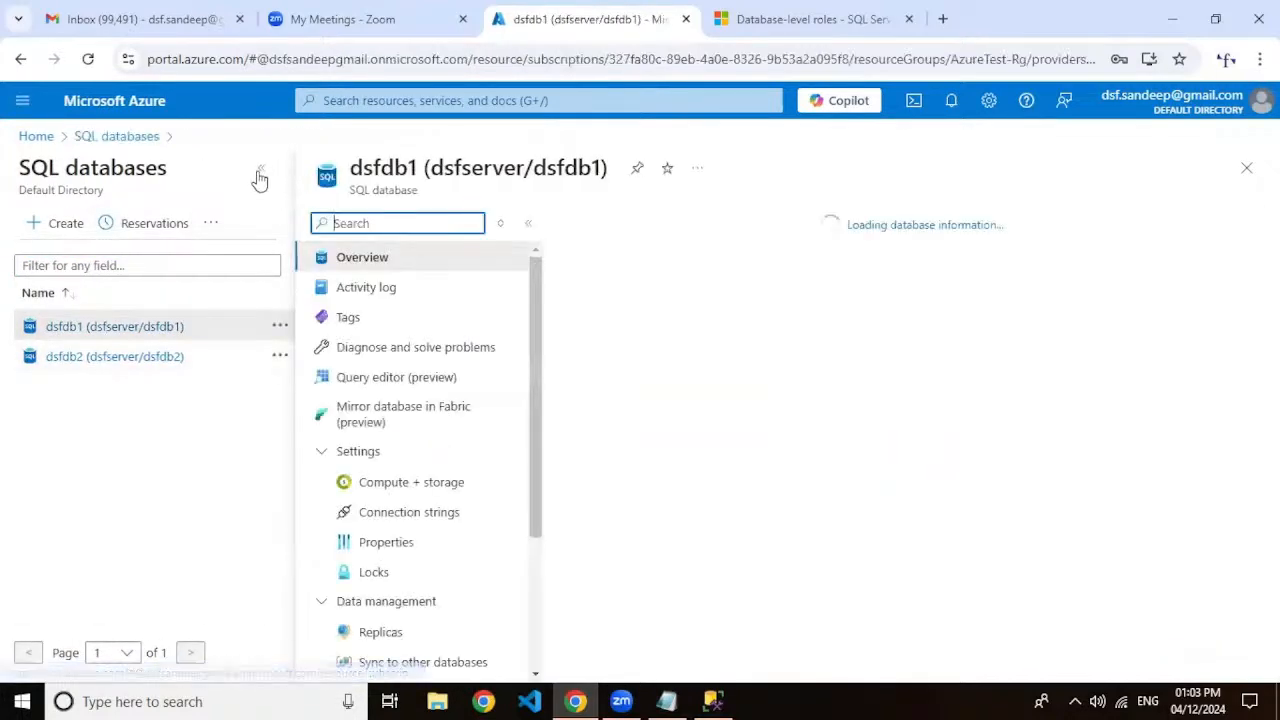
scroll(210, 335, "down", 2)
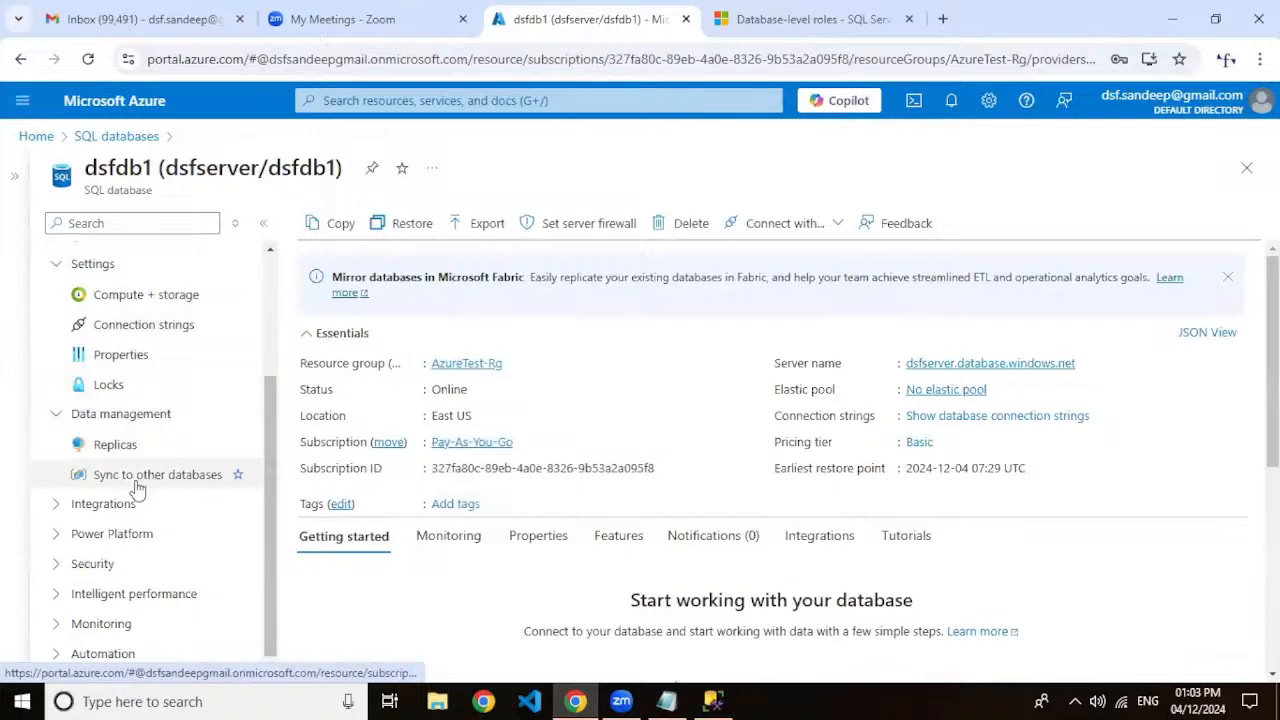
scroll(134, 486, "down", 1)
left_click(134, 488)
scroll(172, 362, "down", 1)
scroll(178, 385, "down", 1)
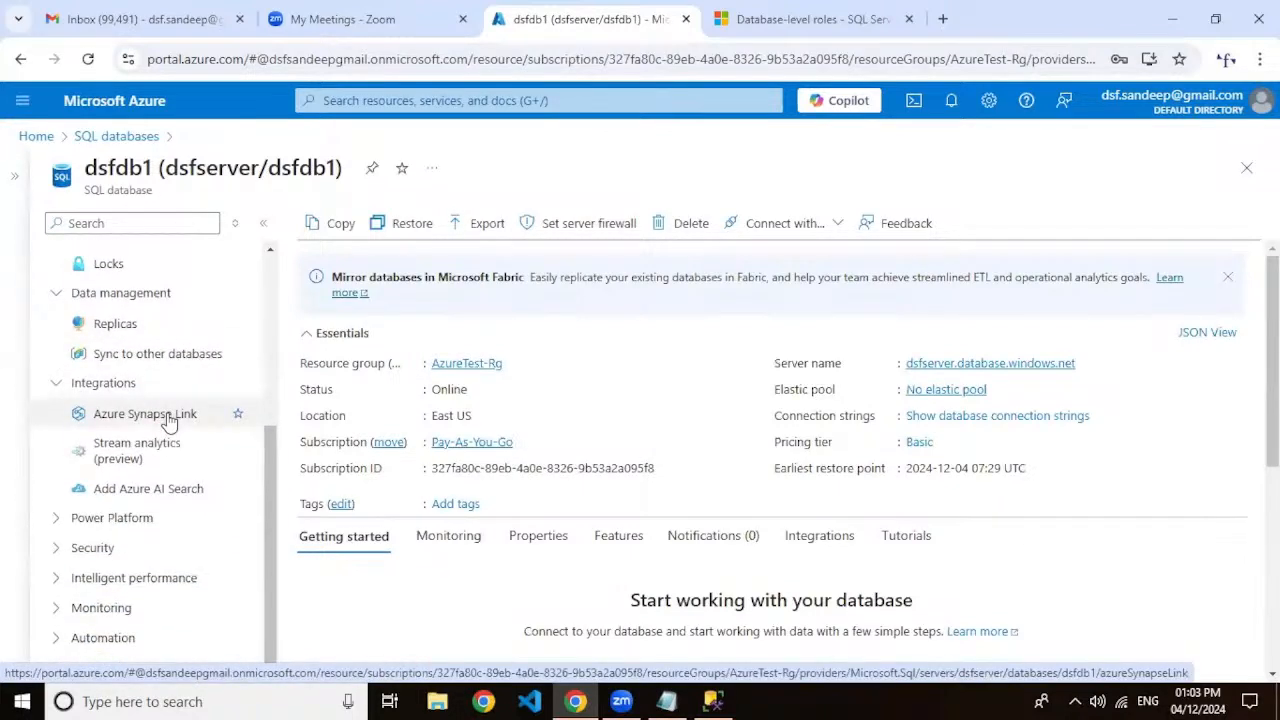
left_click(112, 517)
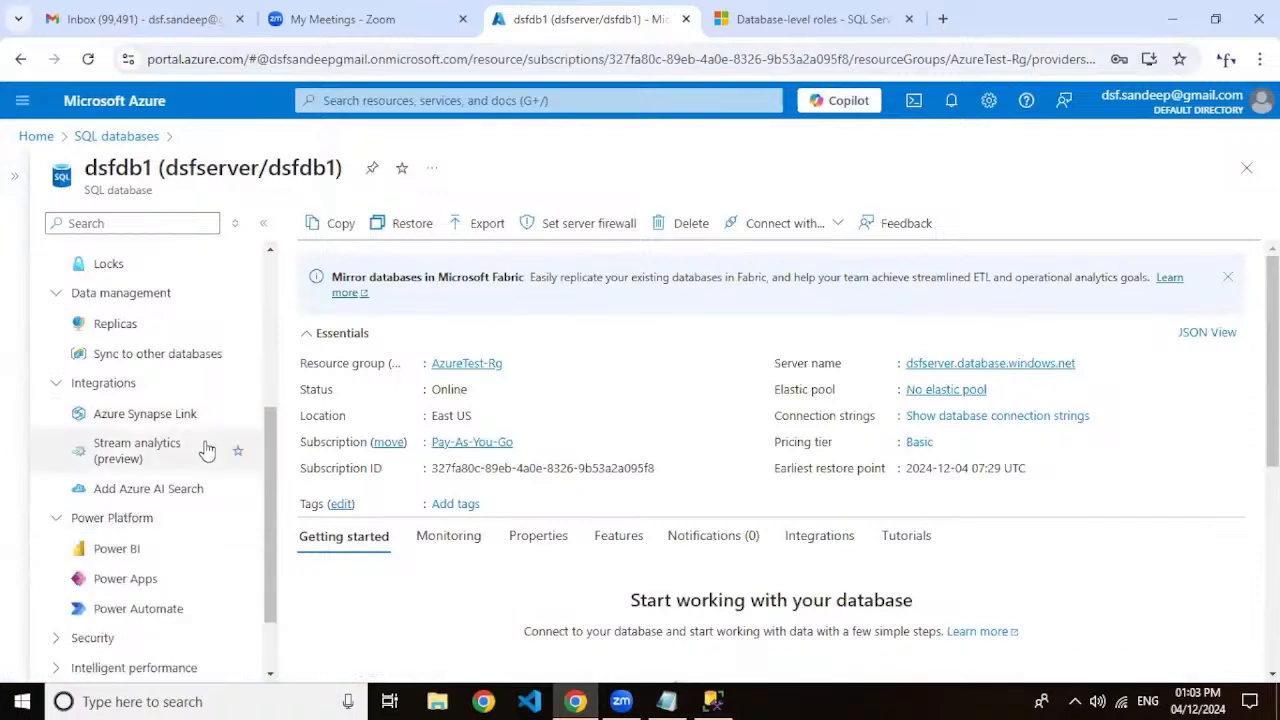
scroll(178, 450, "down", 1)
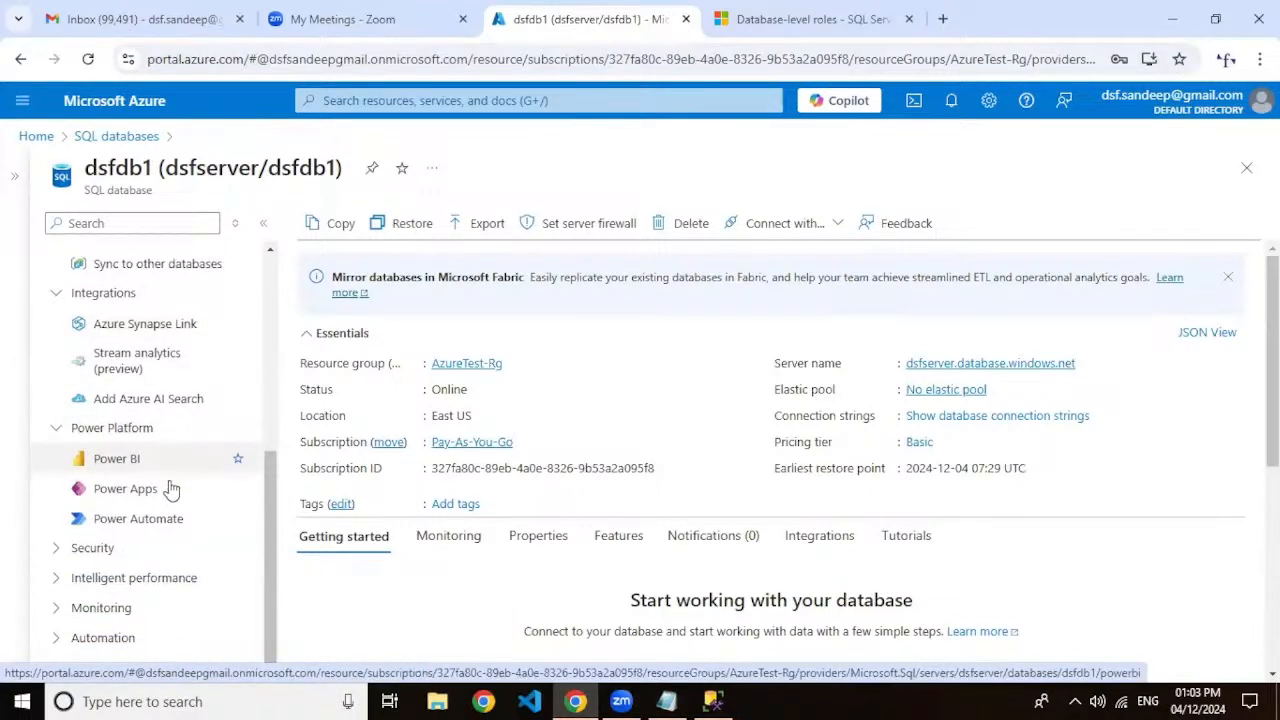
left_click(174, 464)
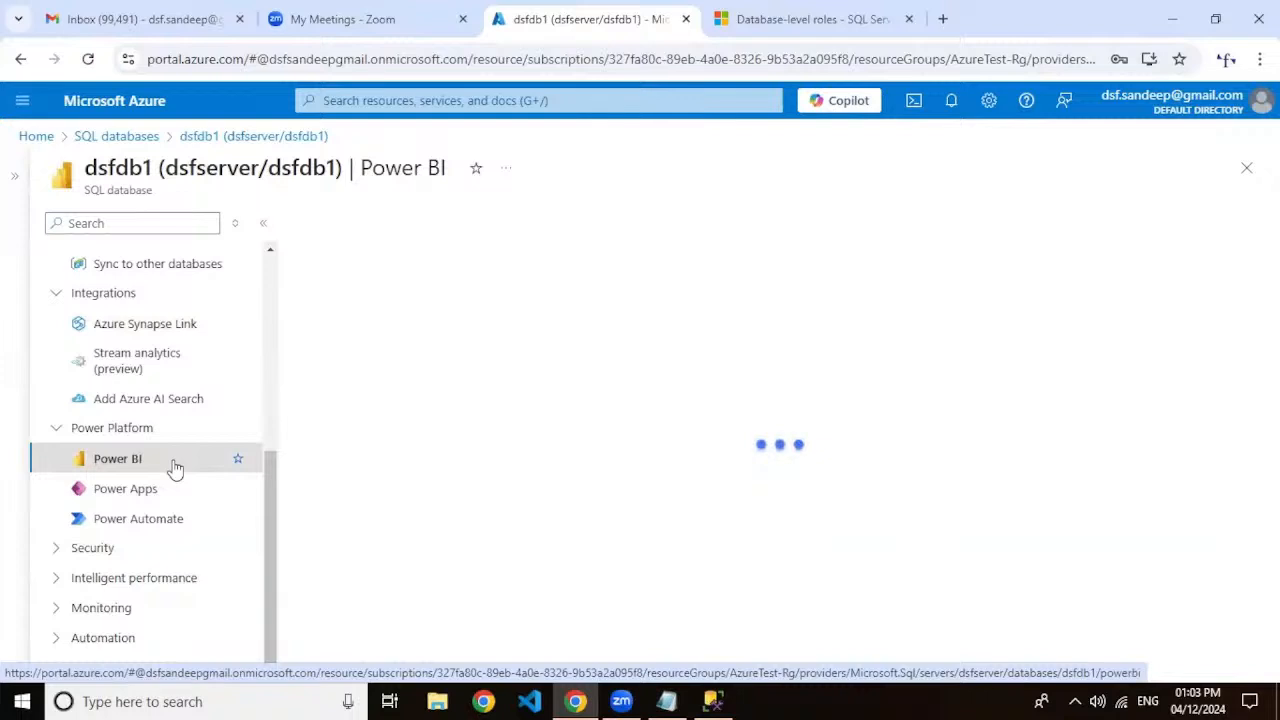
Expand dsfdb1's Security settings, then return to the portal Home page
left_click(92, 548)
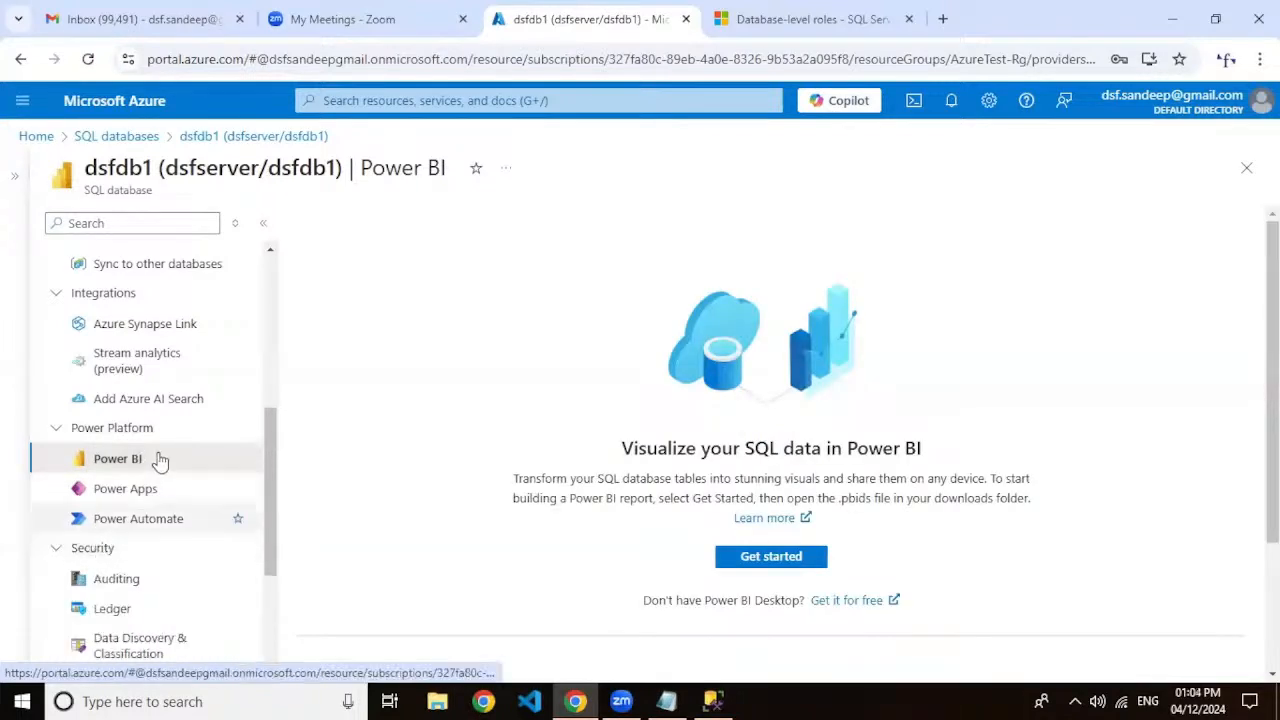
scroll(160, 458, "down", 3)
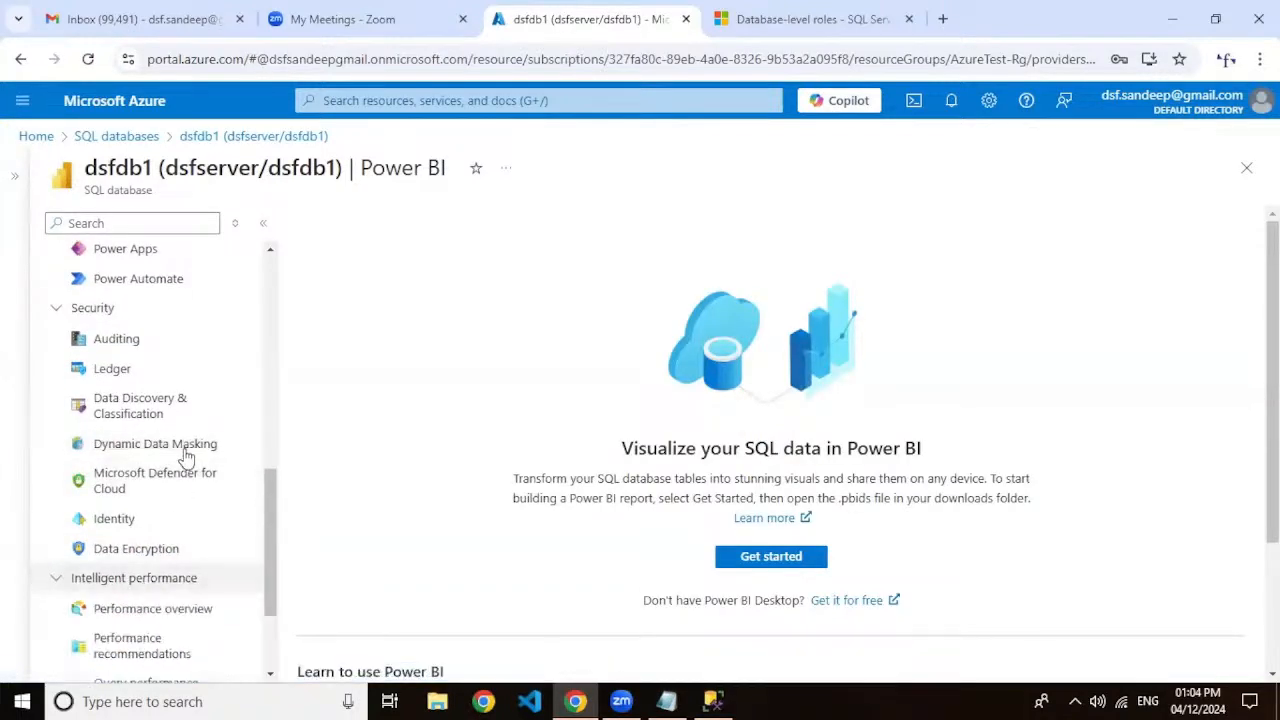
scroll(185, 456, "down", 2)
scroll(165, 542, "down", 2)
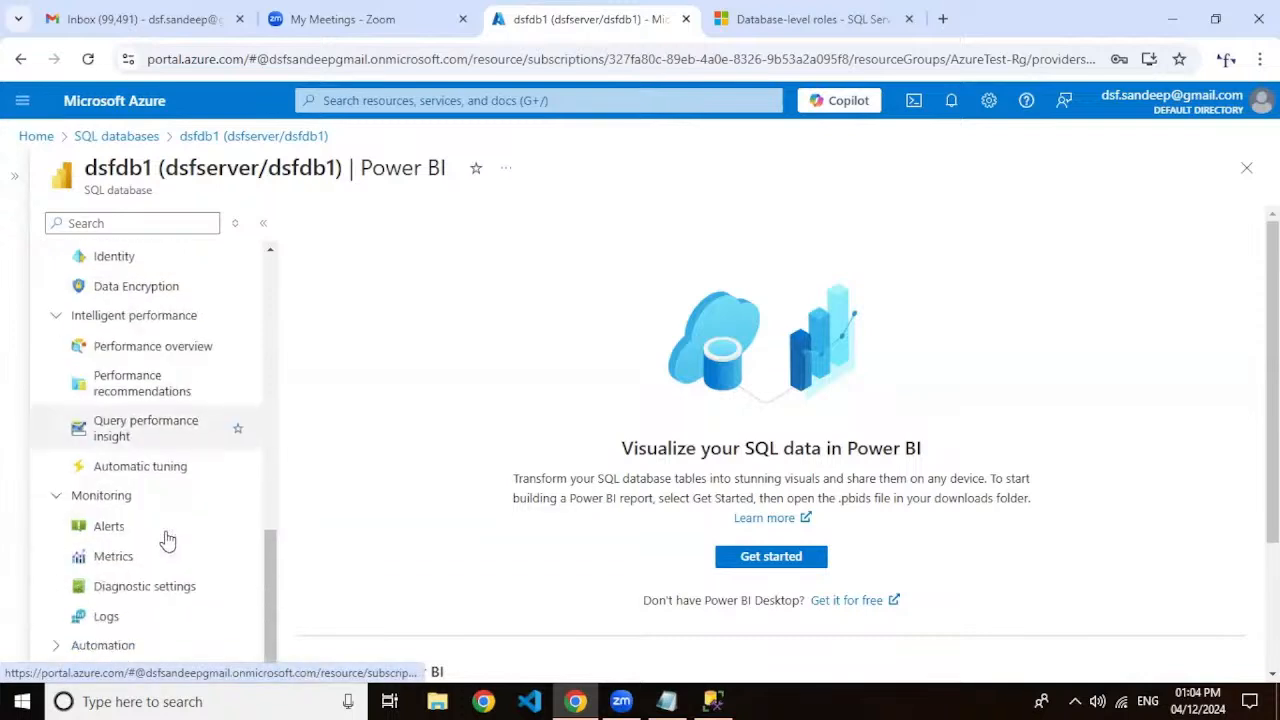
left_click(142, 116)
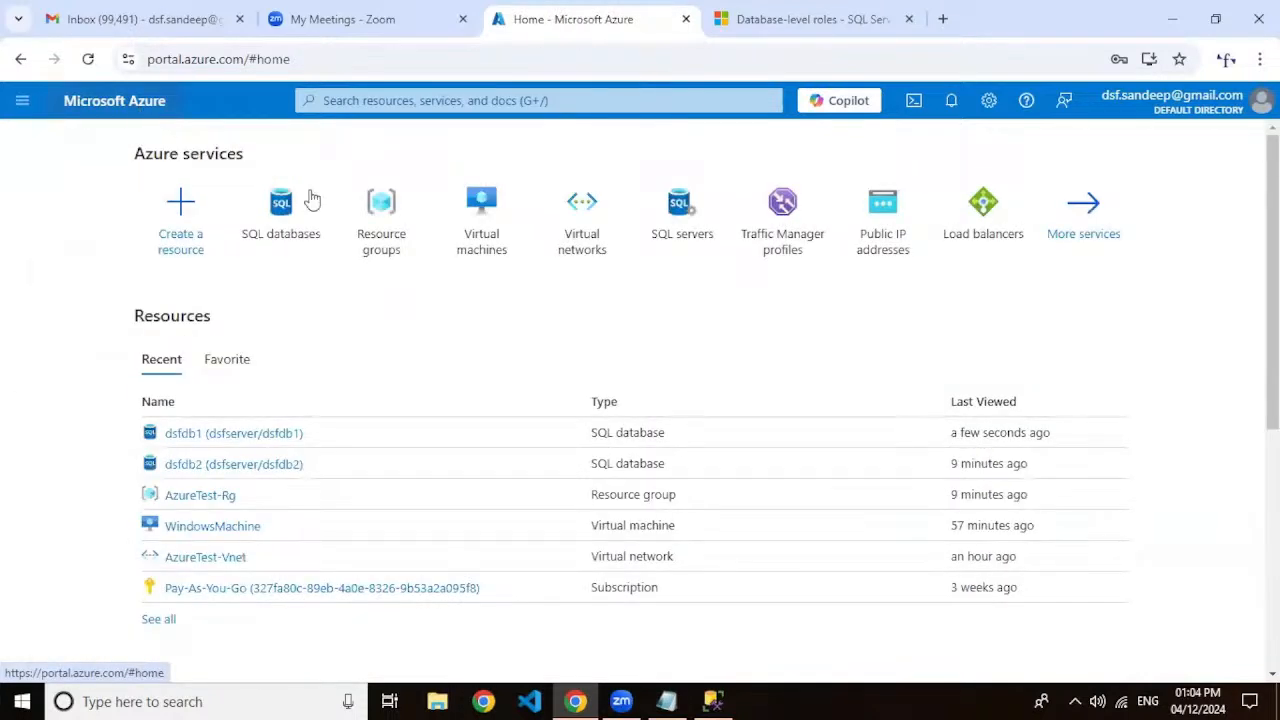
Open dsfserver, browse its backups and deleted databases, then add a new failover group
left_click(672, 214)
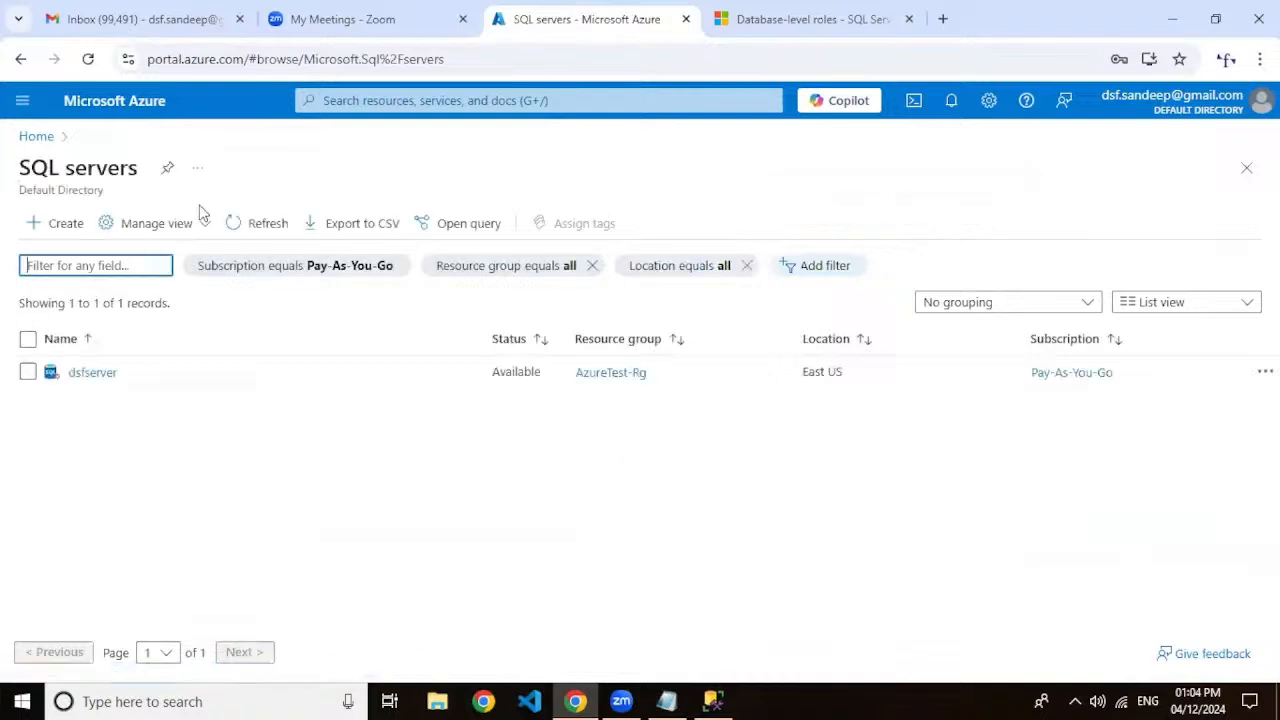
left_click(94, 373)
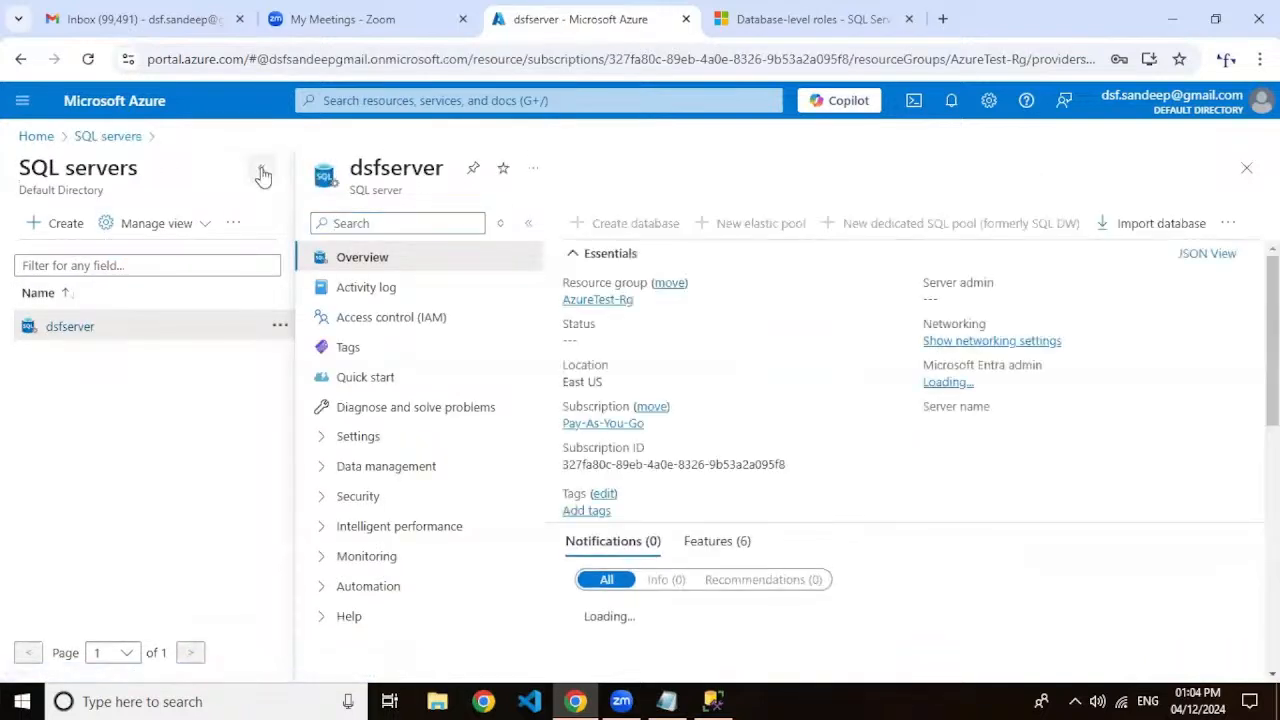
left_click(261, 167)
left_click(90, 467)
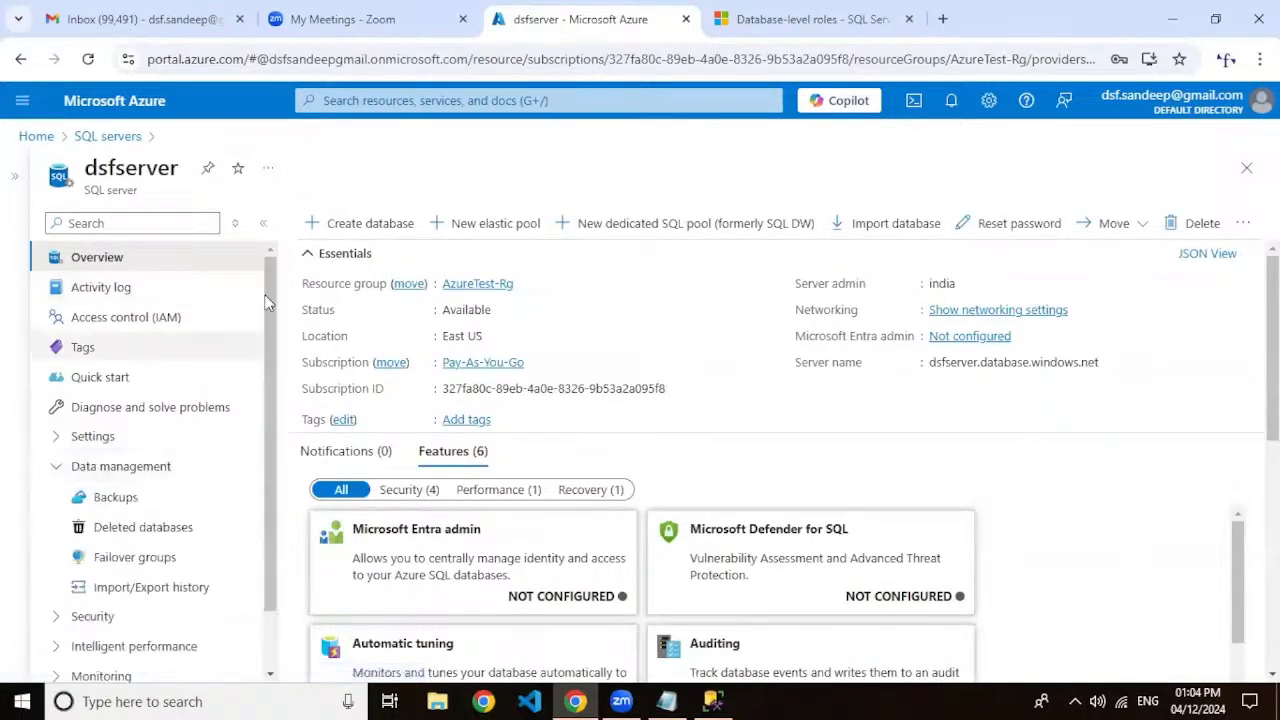
scroll(110, 460, "down", 1)
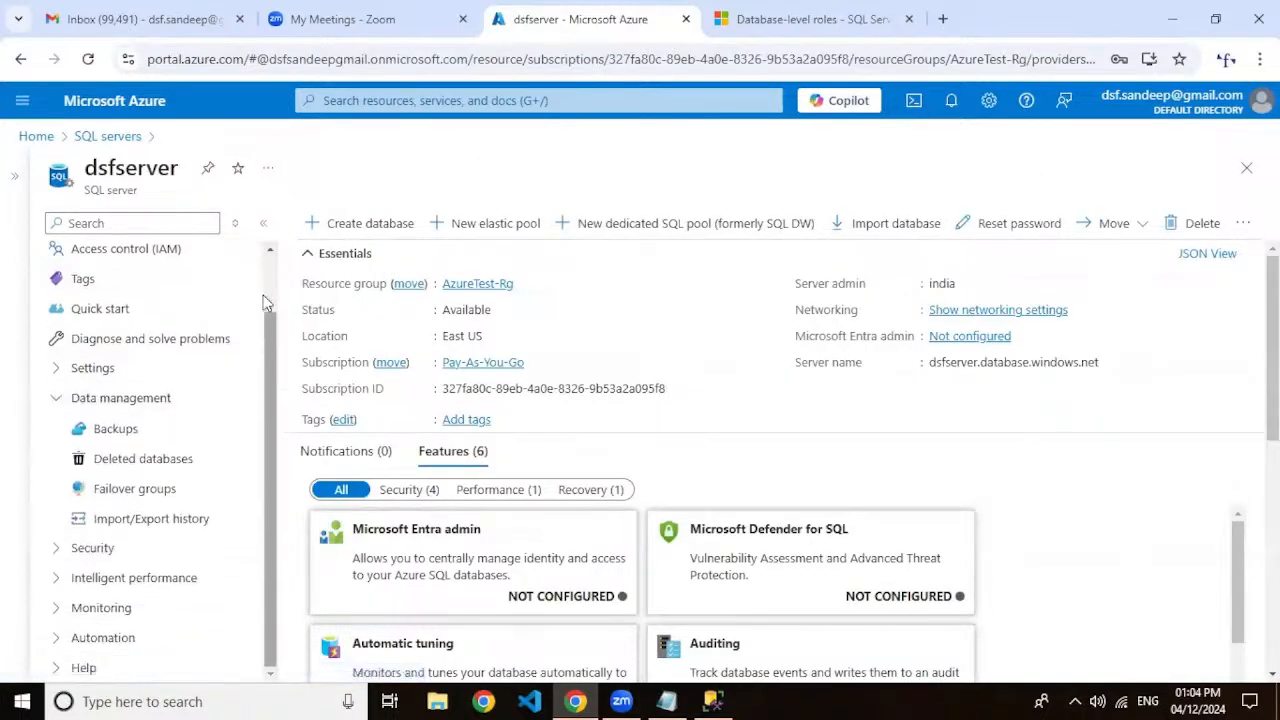
left_click(178, 440)
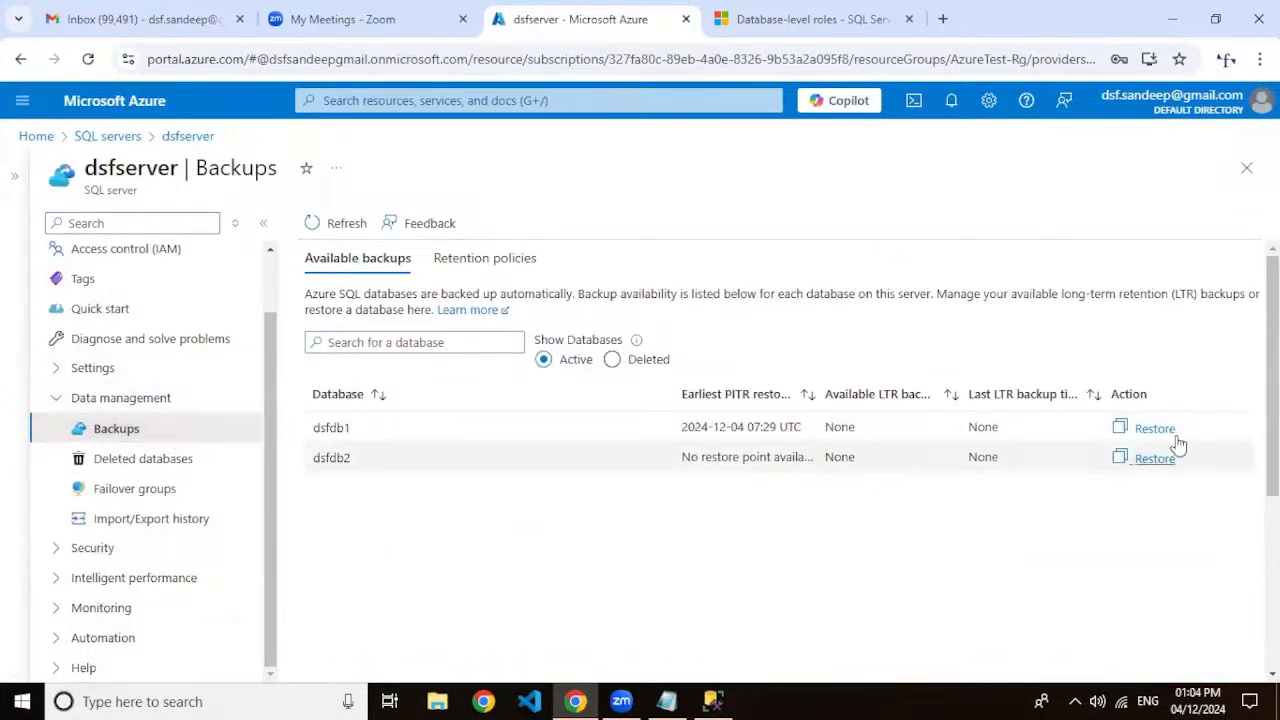
left_click(193, 466)
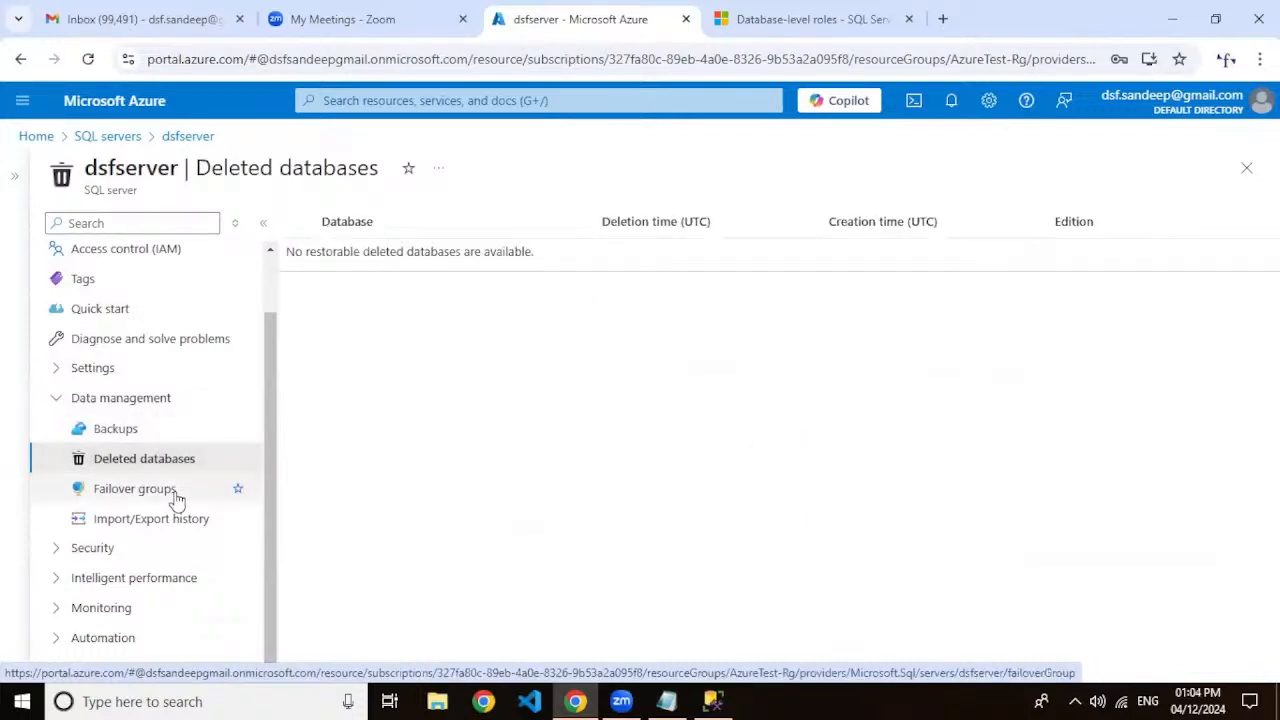
left_click(176, 497)
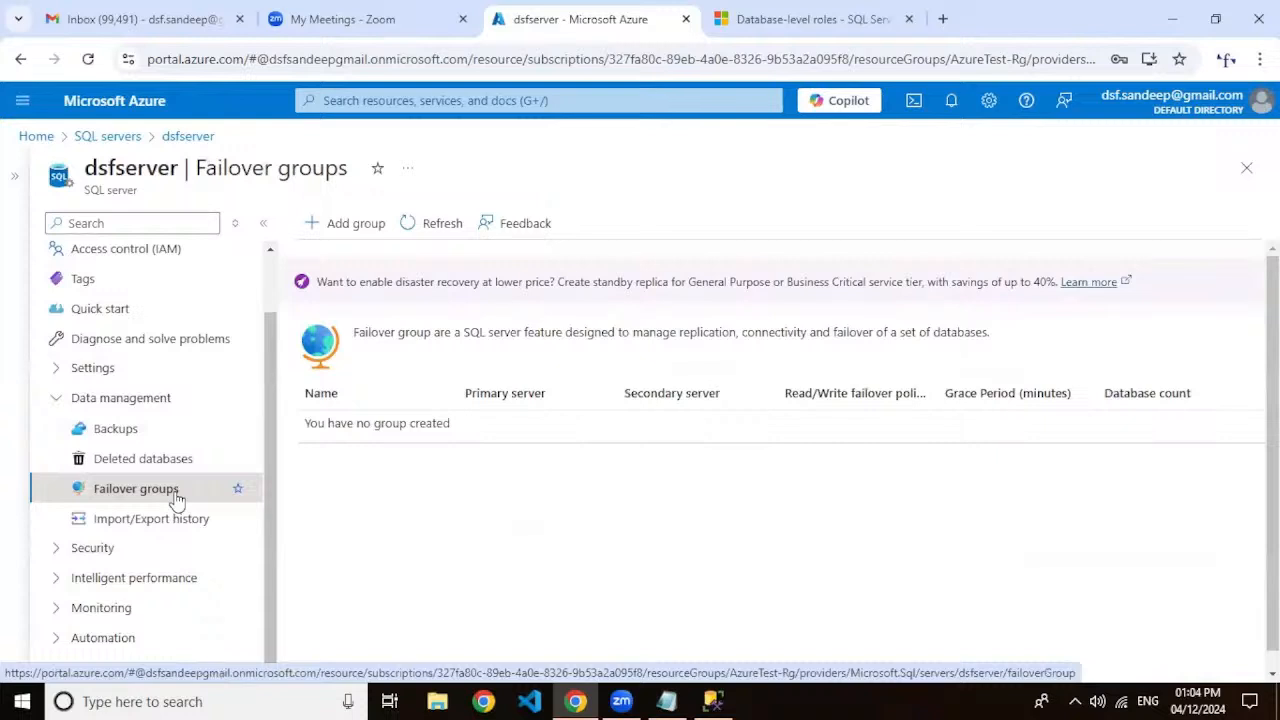
left_click(329, 226)
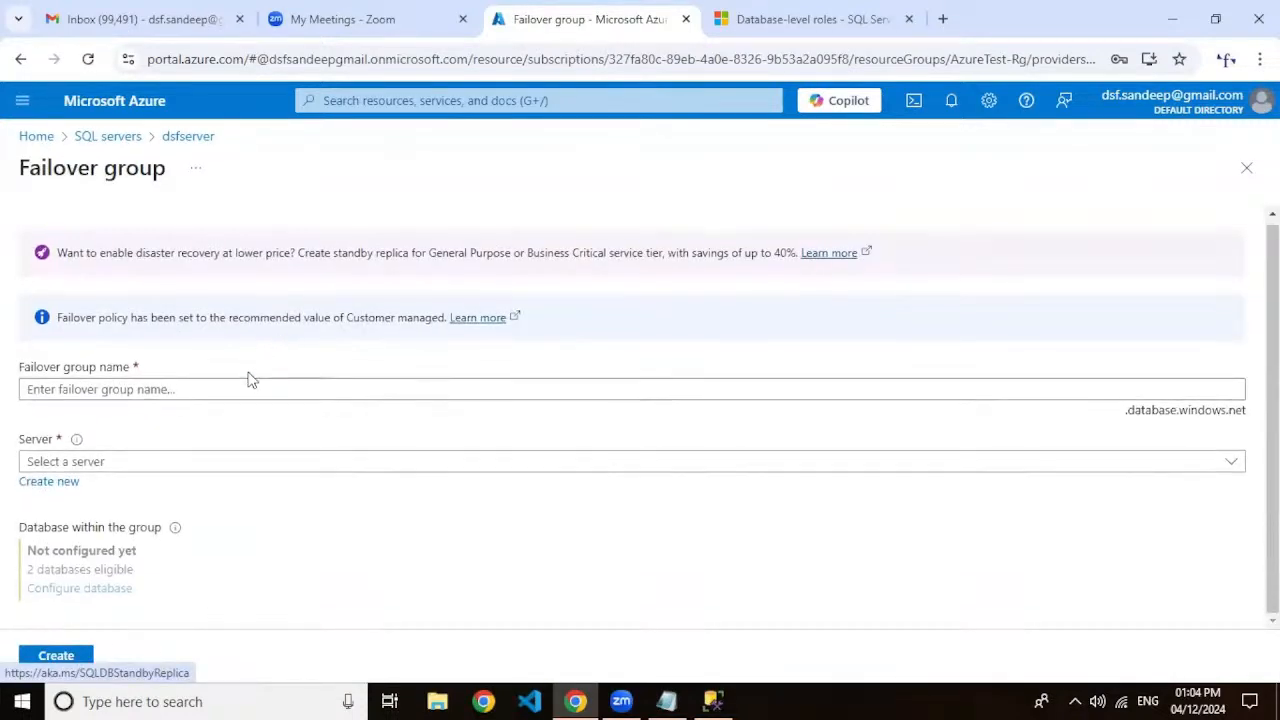
Name the failover group dsftestfailover and create a new partner server instead of dsfserver
left_click(253, 387)
type("dsfte")
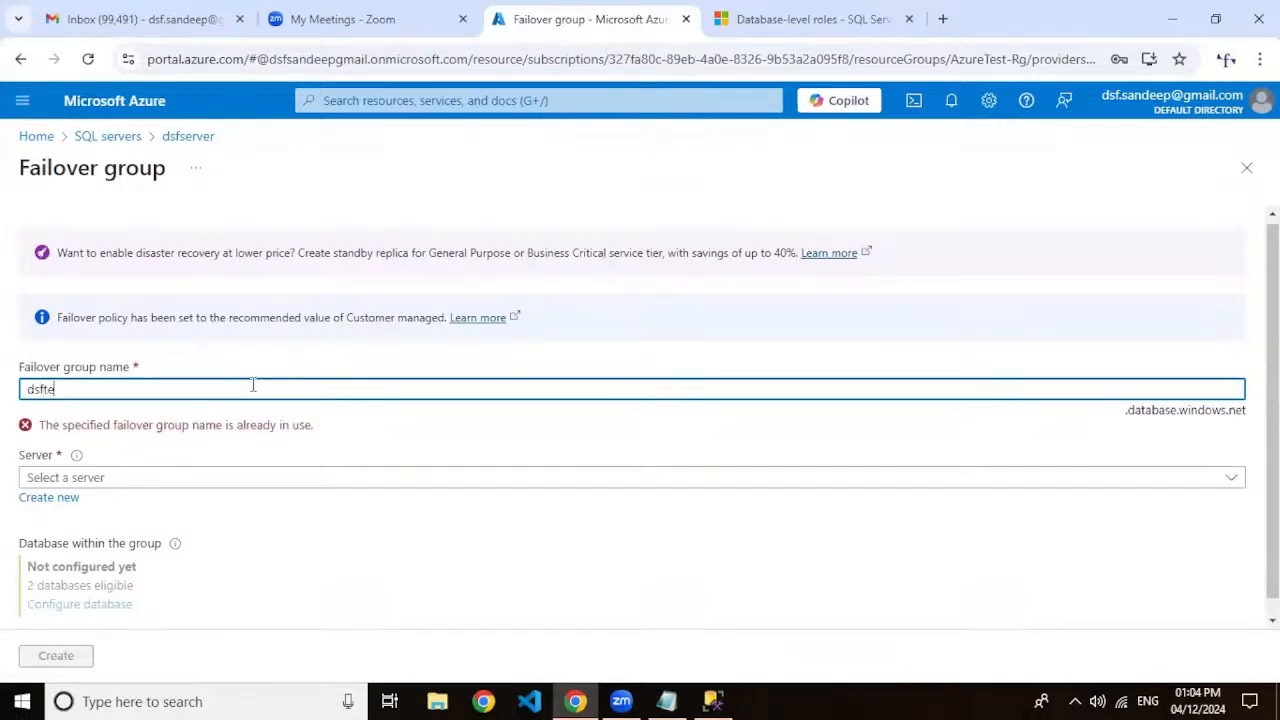
type("stfail")
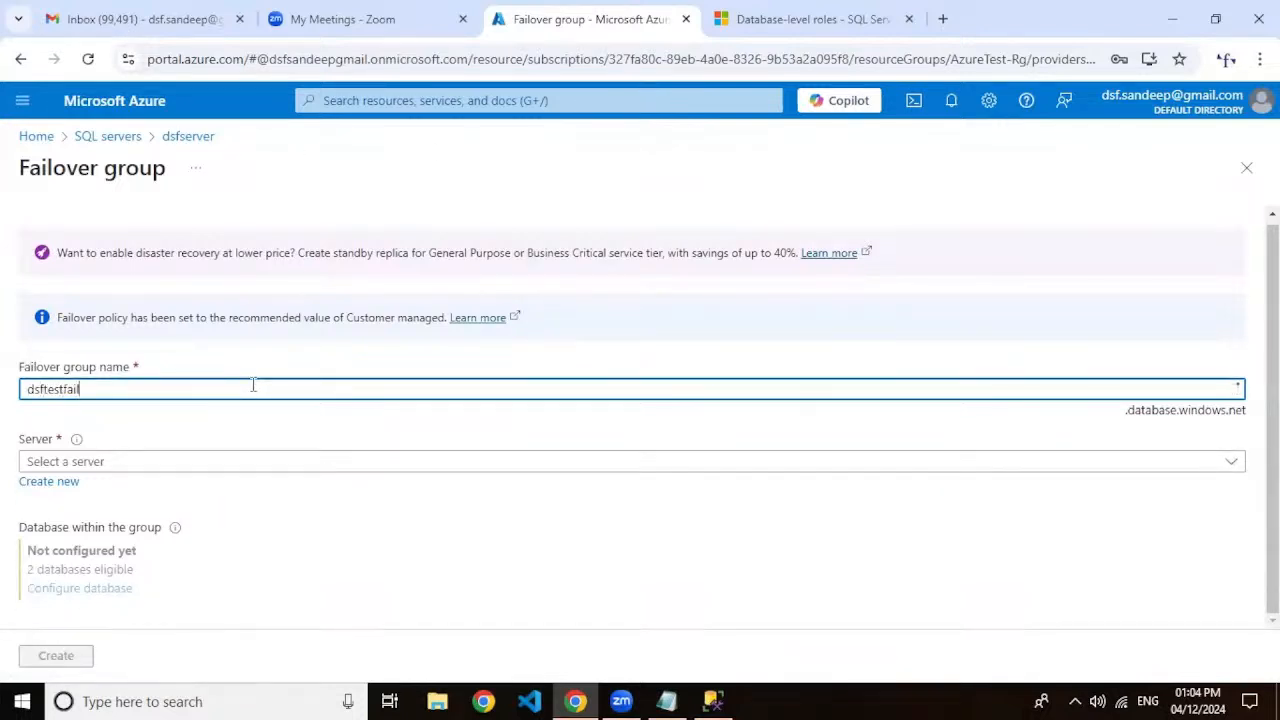
type("over")
left_click(224, 462)
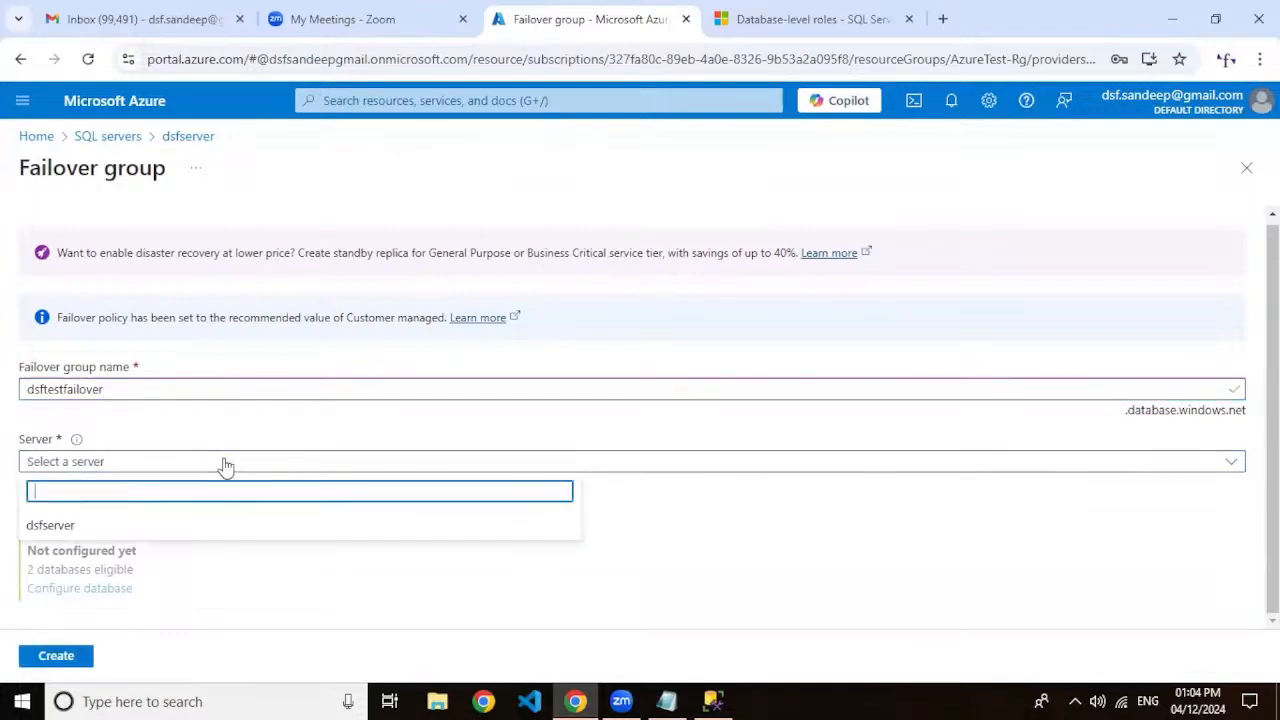
left_click(150, 527)
scroll(143, 389, "down", 1)
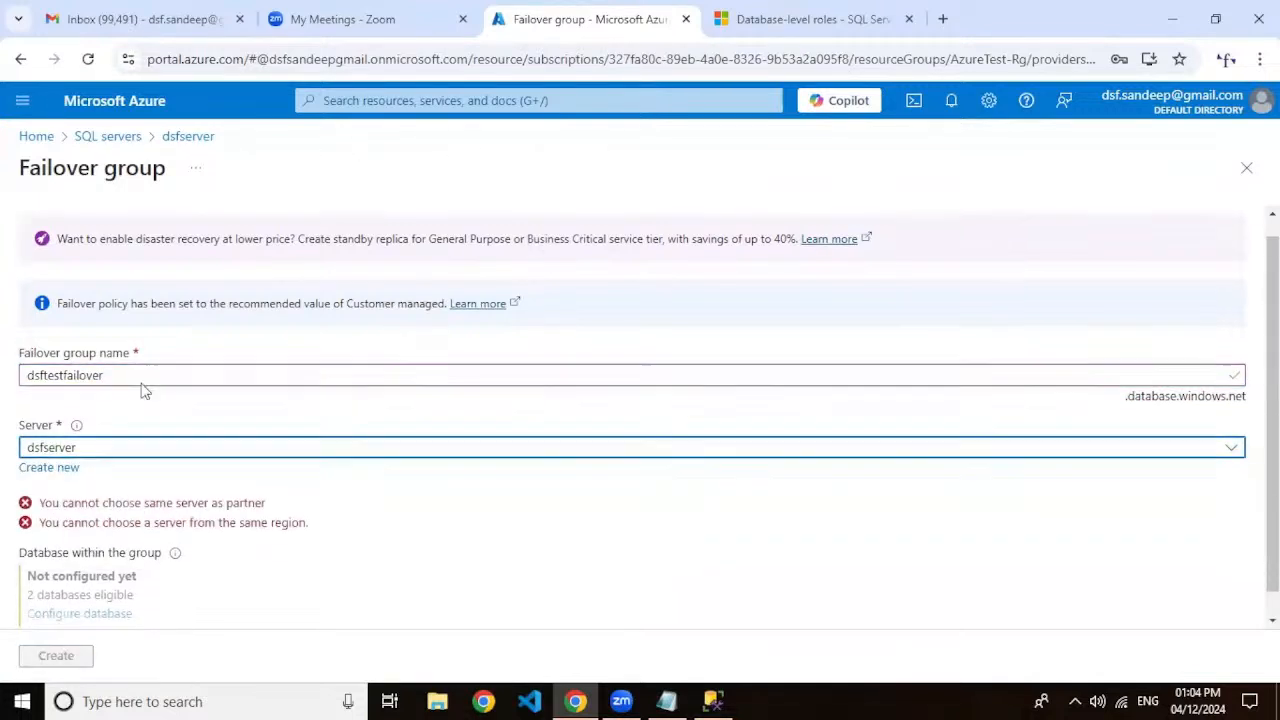
left_click(60, 443)
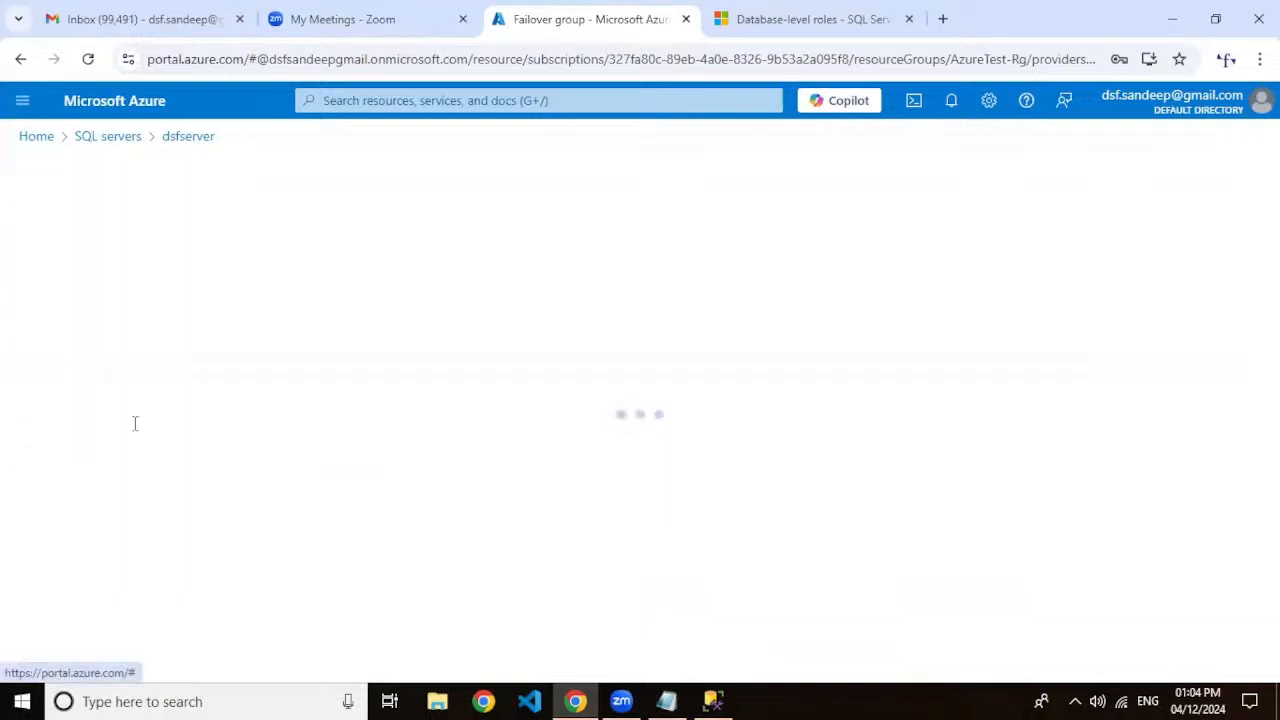
left_click(113, 322)
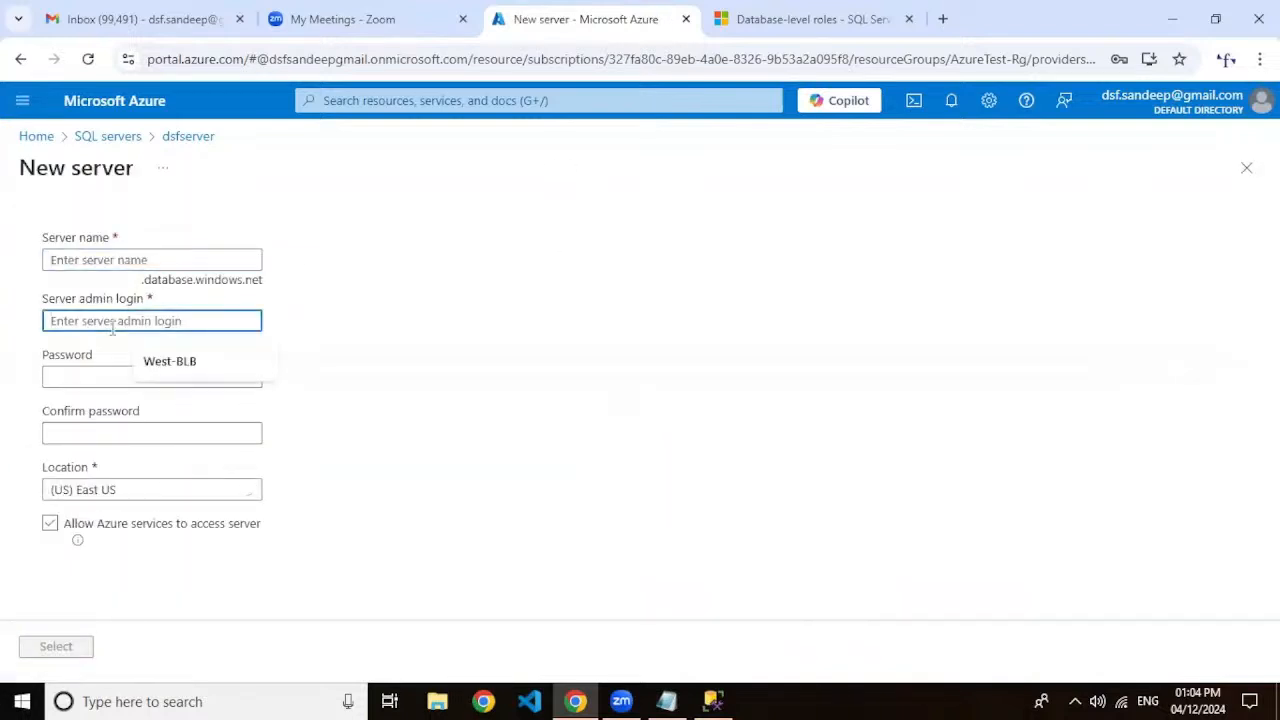
Enter the new server's admin login, password and matching password confirmation
type("dsflogintest")
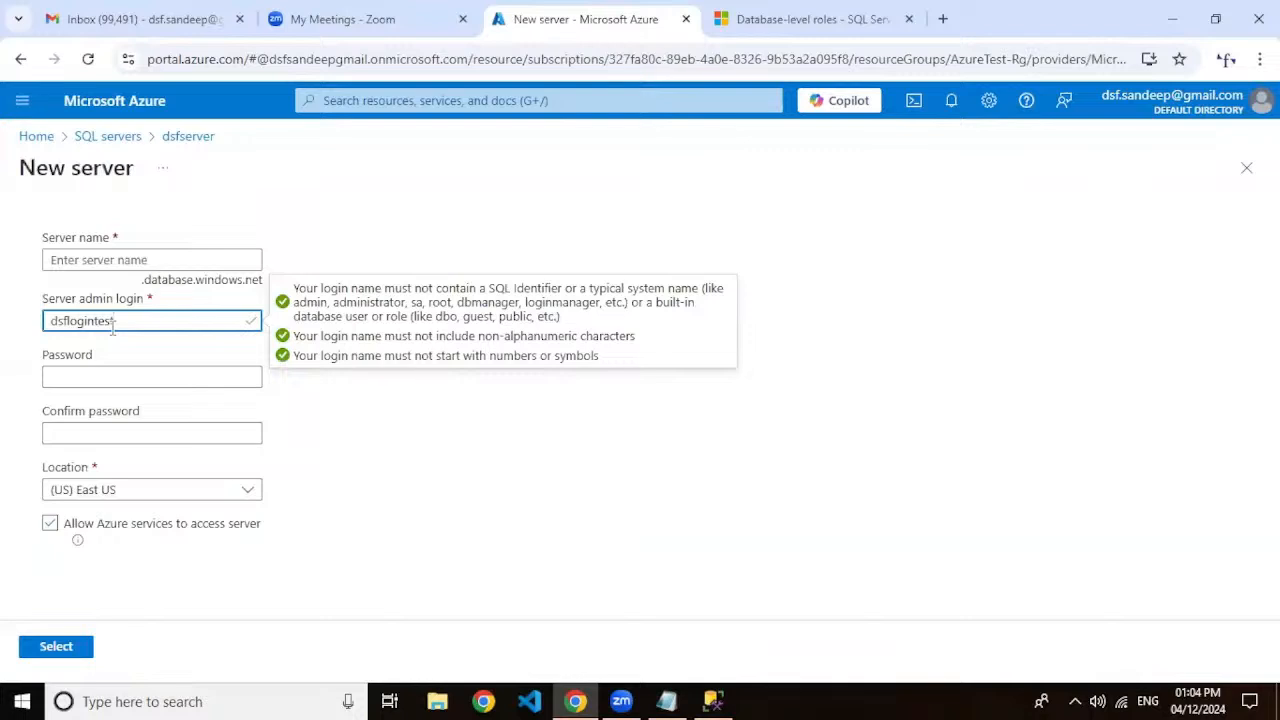
left_click(210, 376)
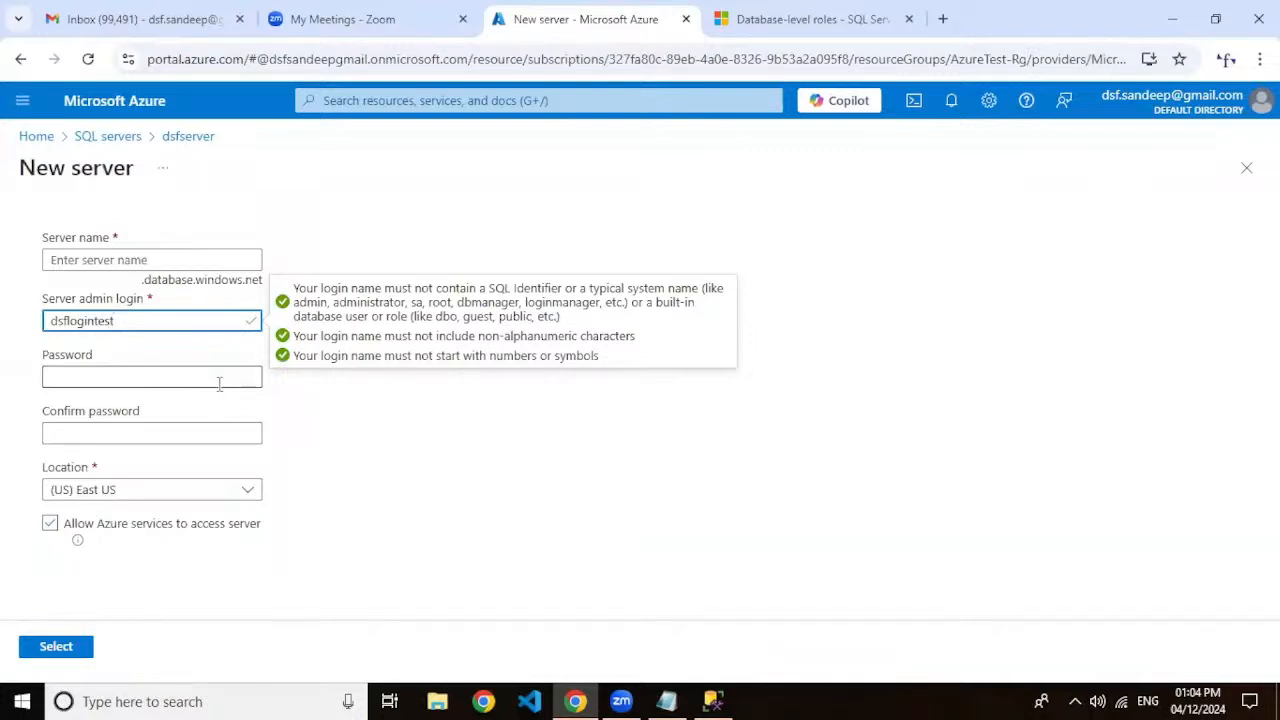
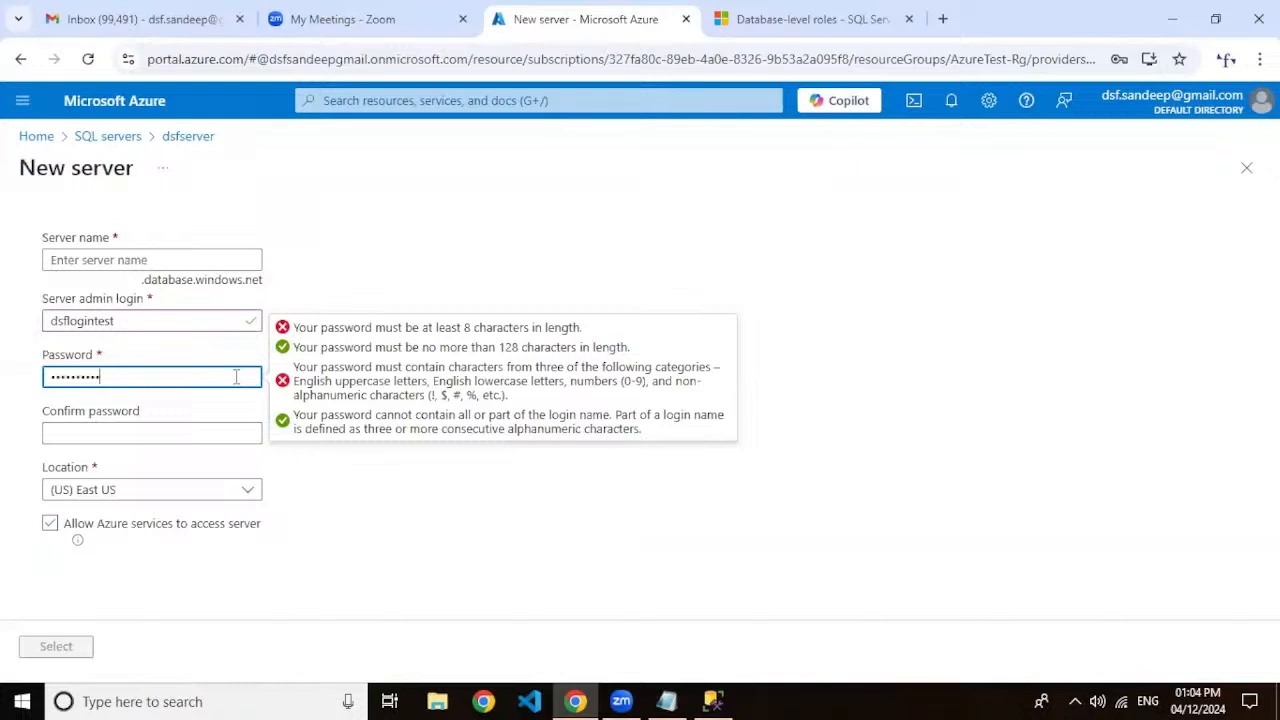
left_click_drag(157, 325, 92, 327)
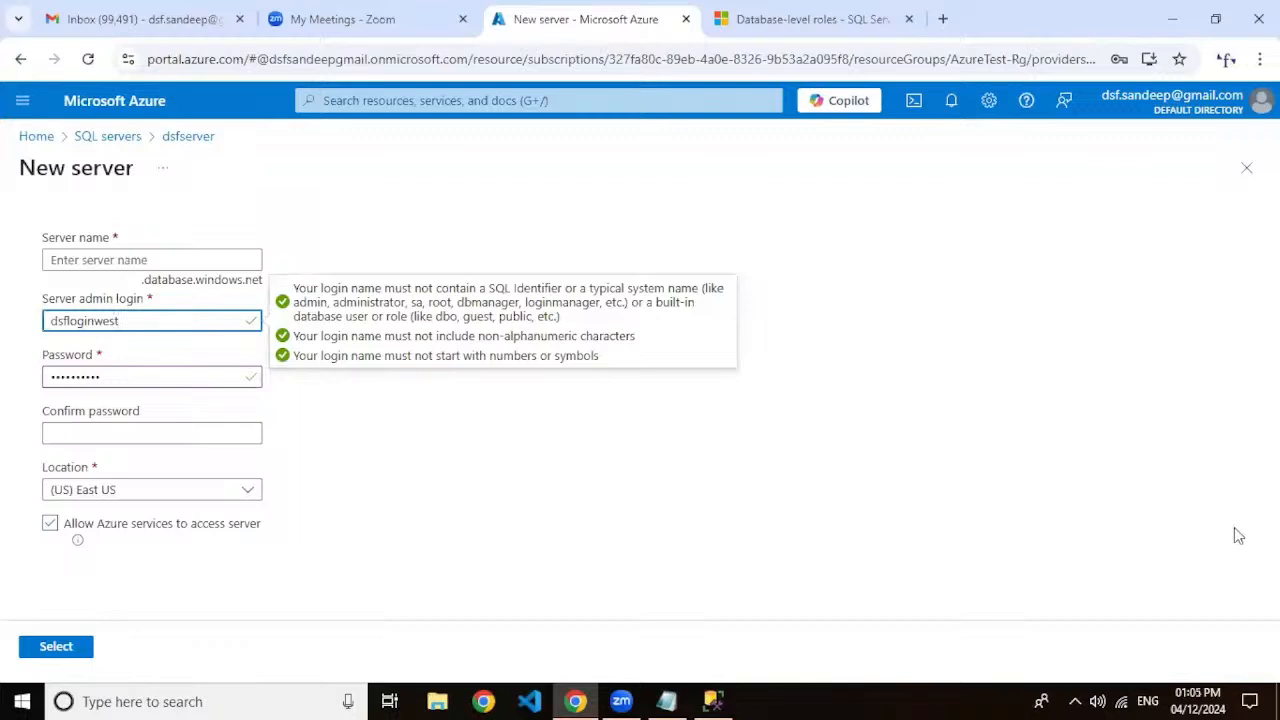
left_click(100, 430)
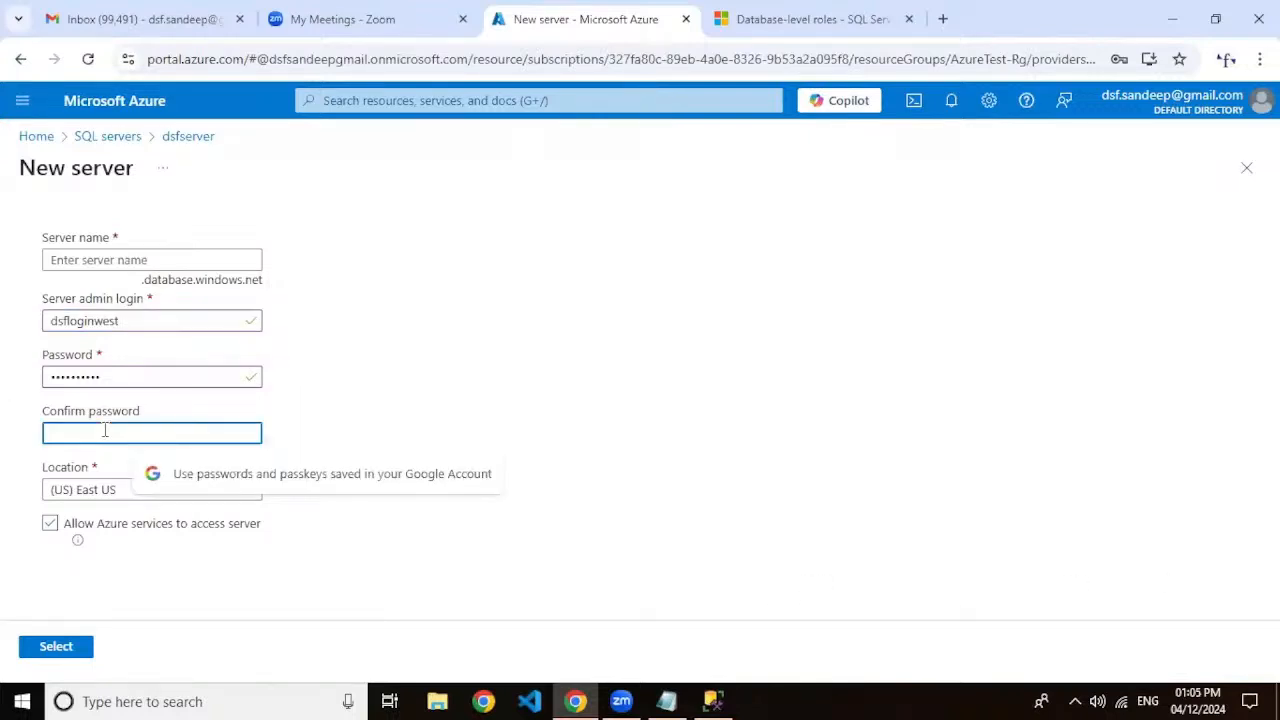
type("•••••")
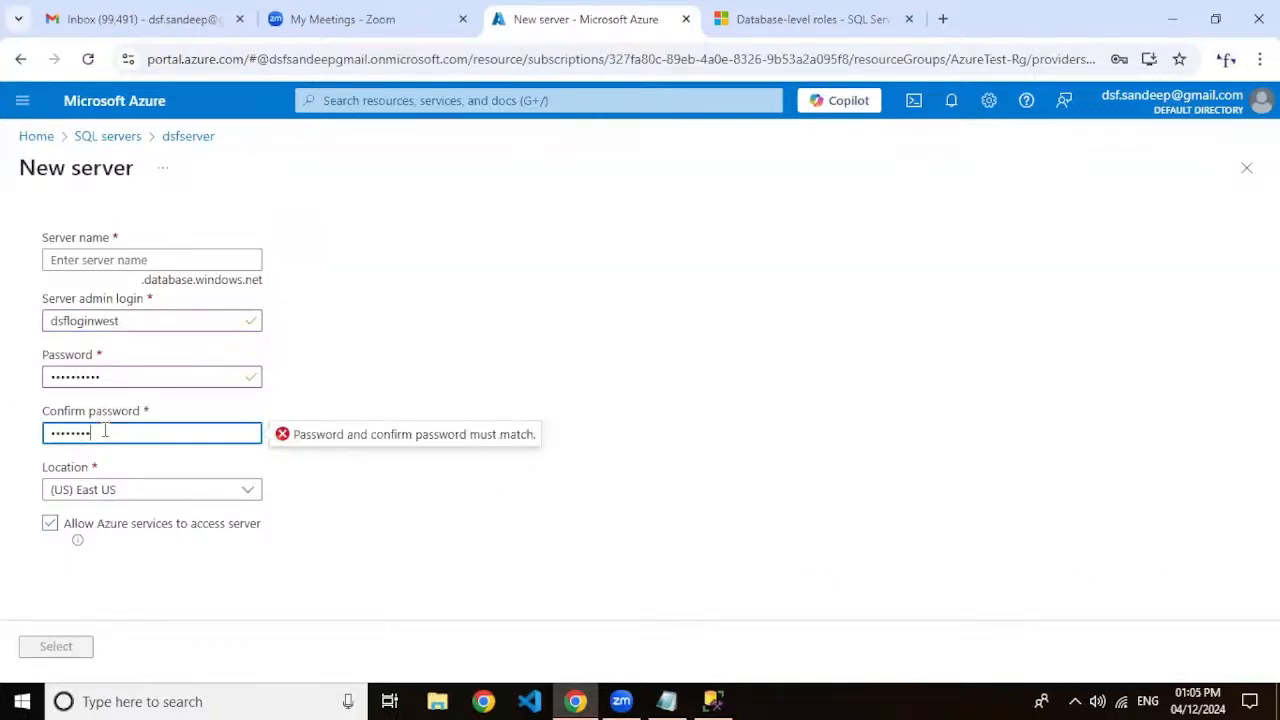
Set location (US) West US 2, name the server dsfserverwest, and confirm it
left_click(163, 494)
left_click(169, 288)
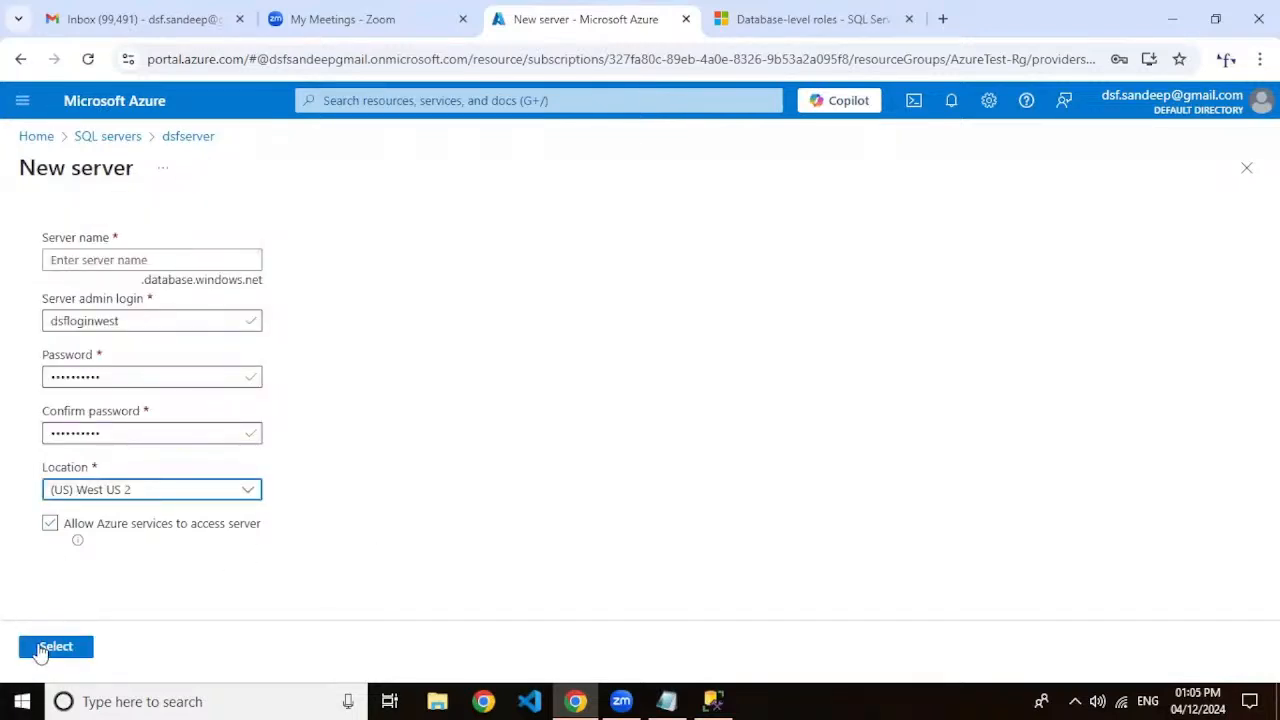
left_click(40, 648)
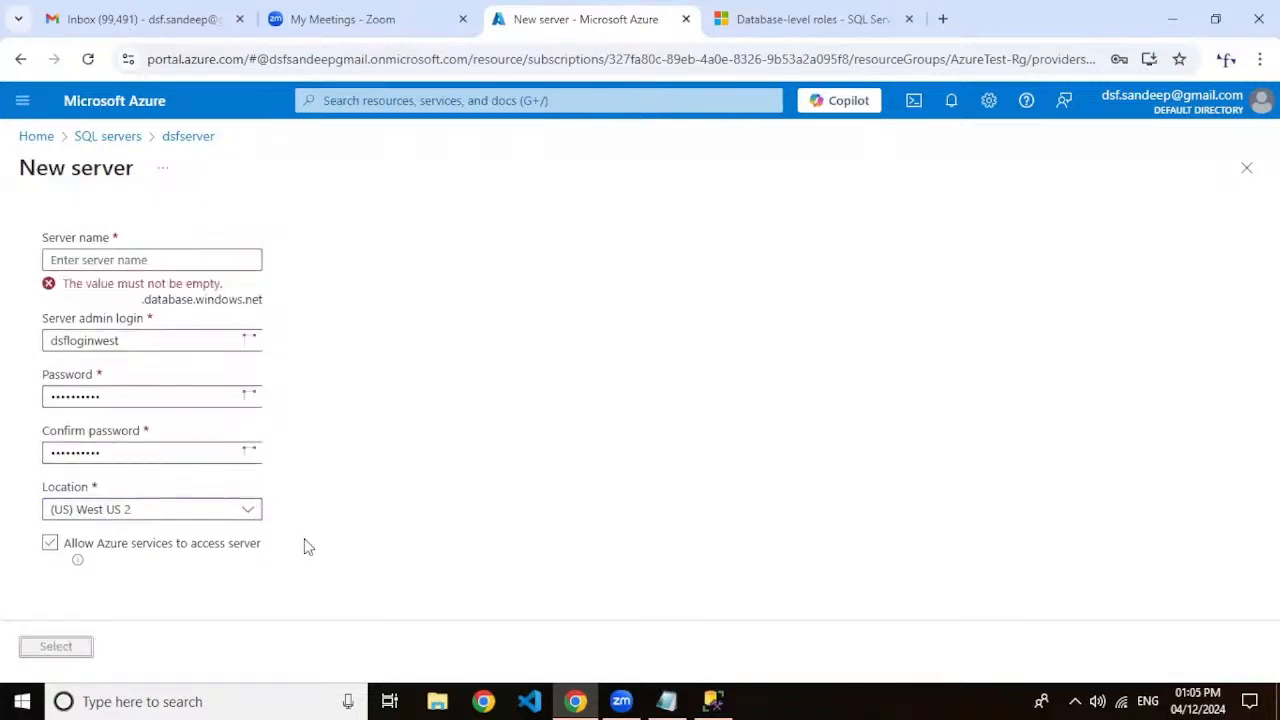
left_click(100, 259)
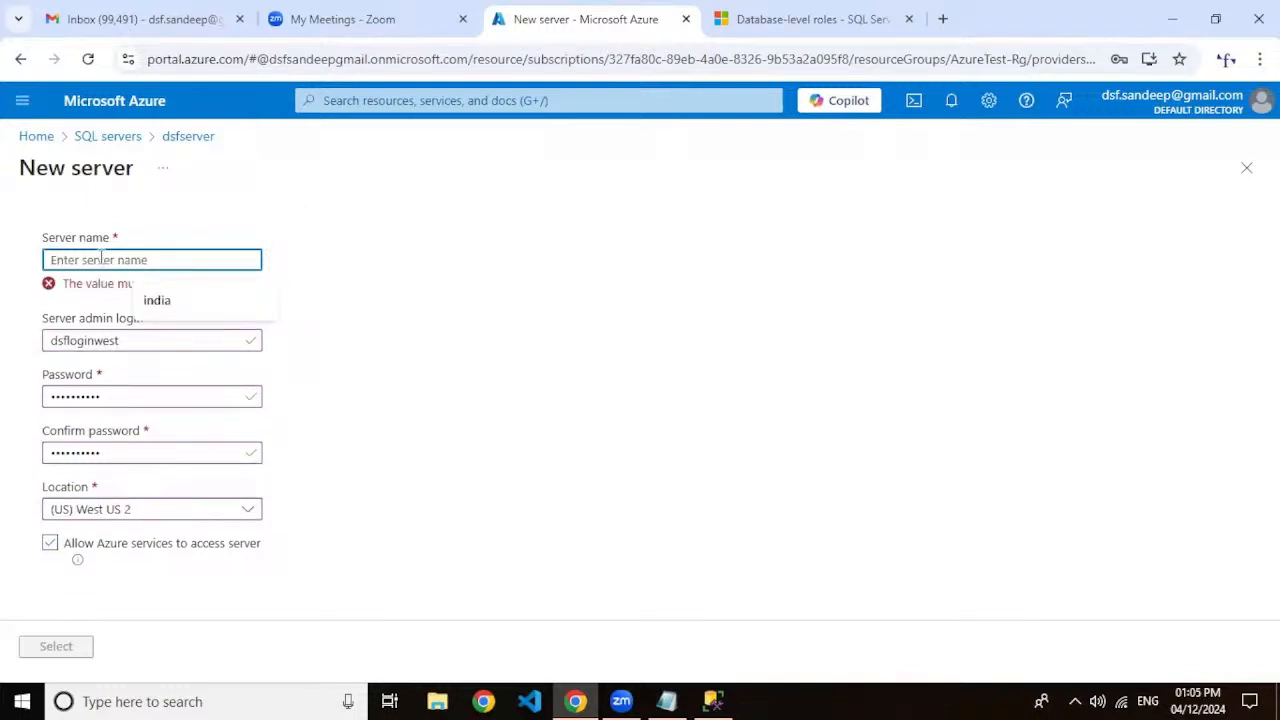
type("dsft")
key("BackSpace")
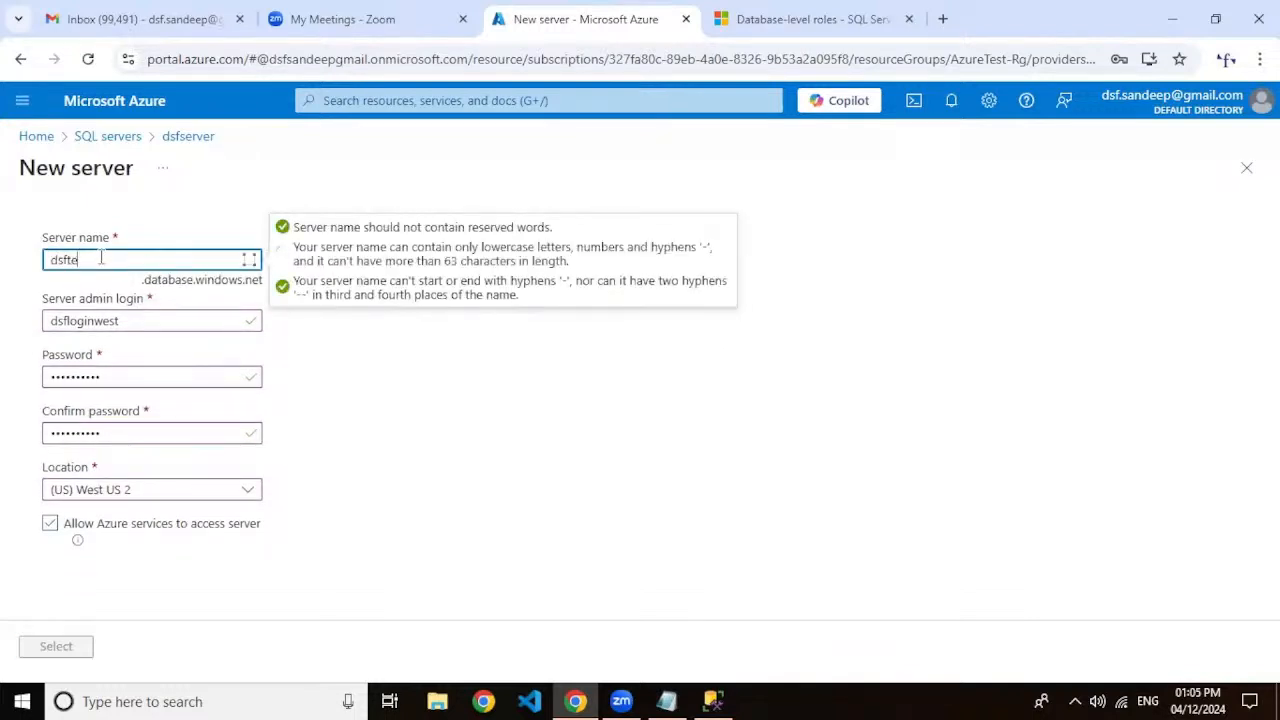
type("west")
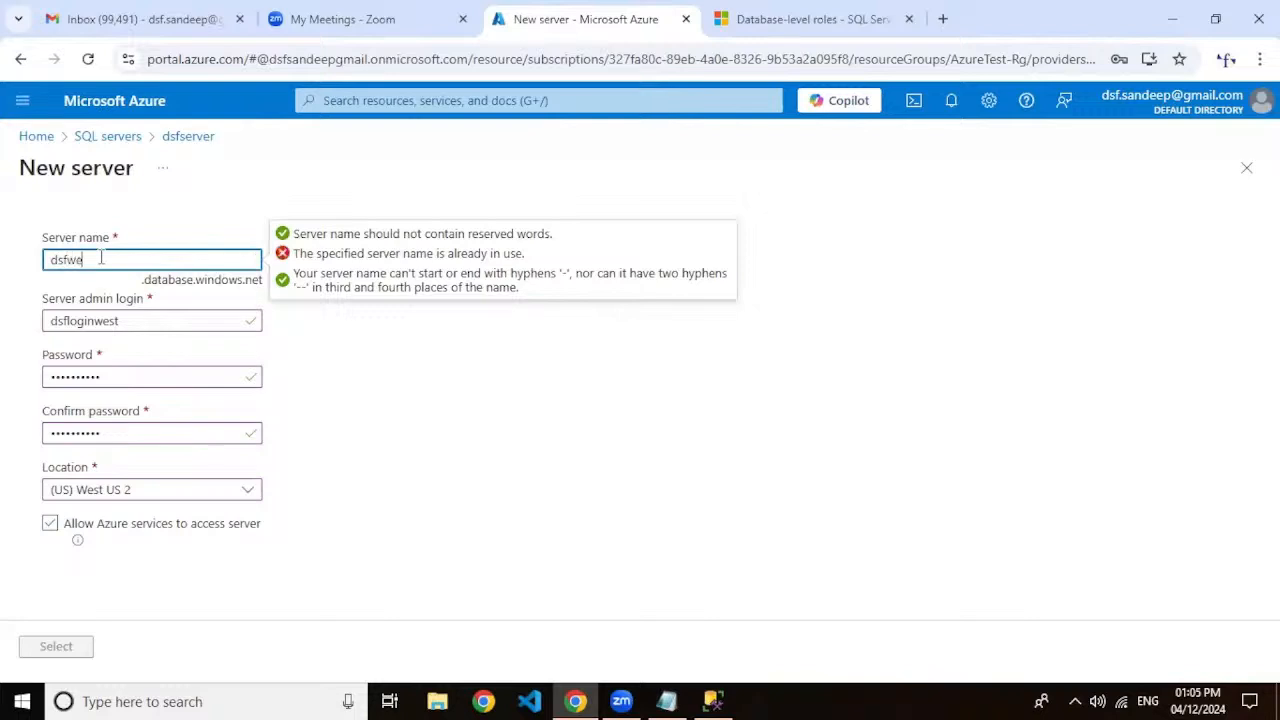
key("BackSpace")
key("BackSpace")
key("BackSpace")
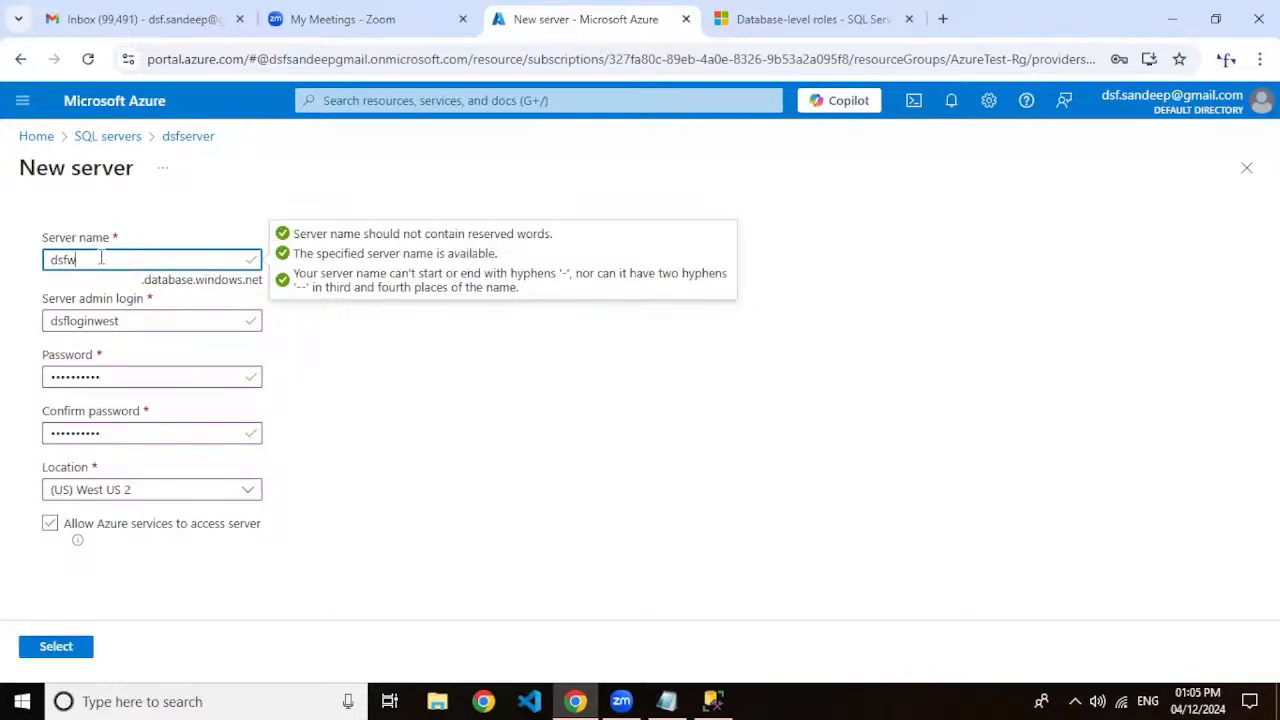
key("BackSpace")
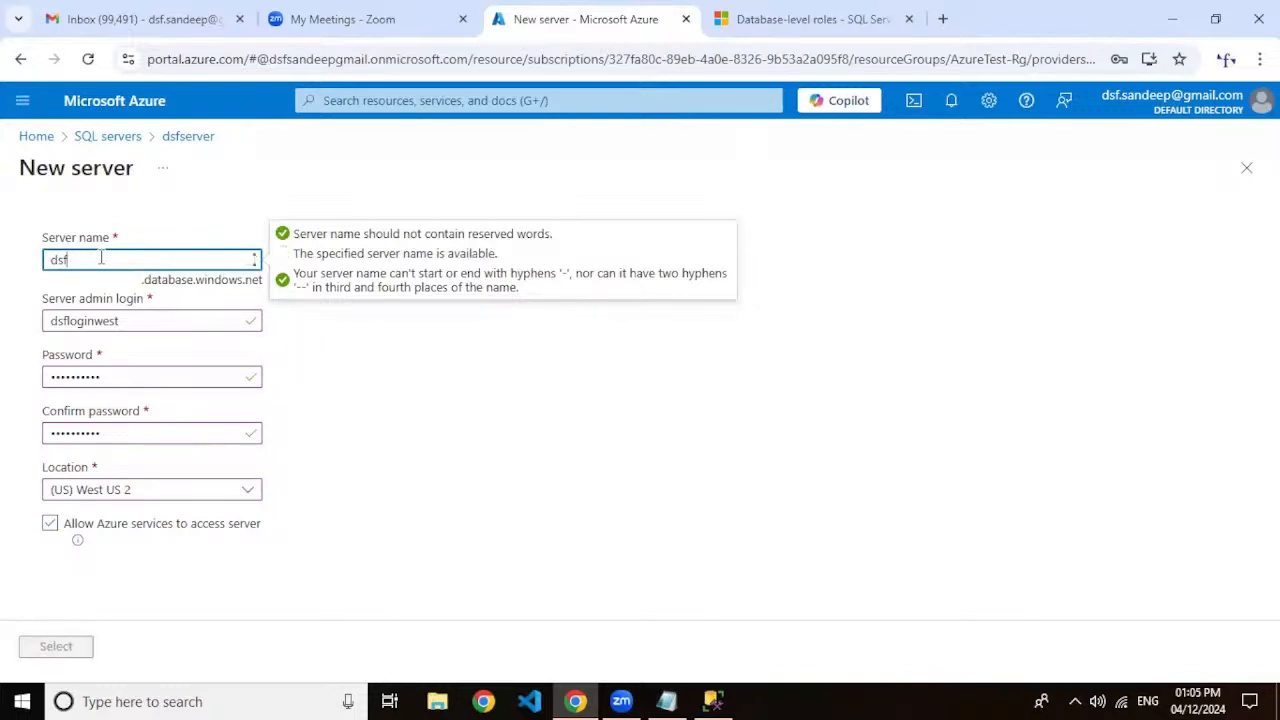
type("server")
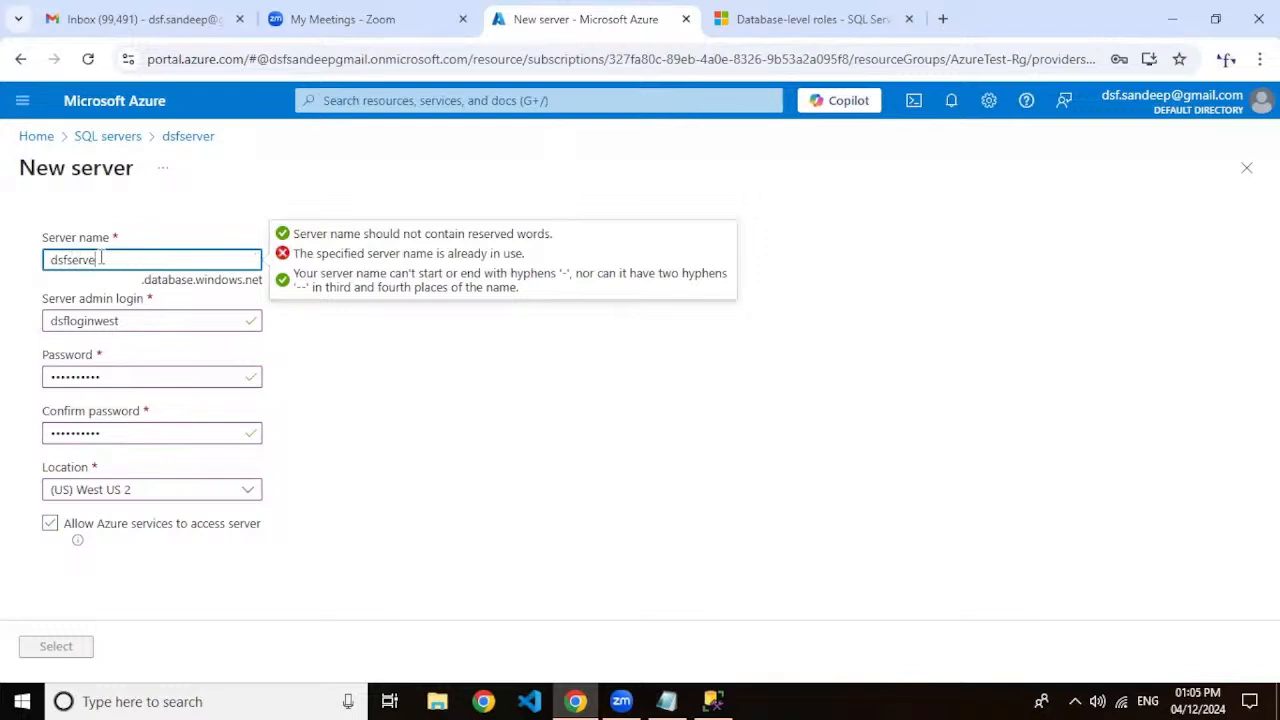
type("west")
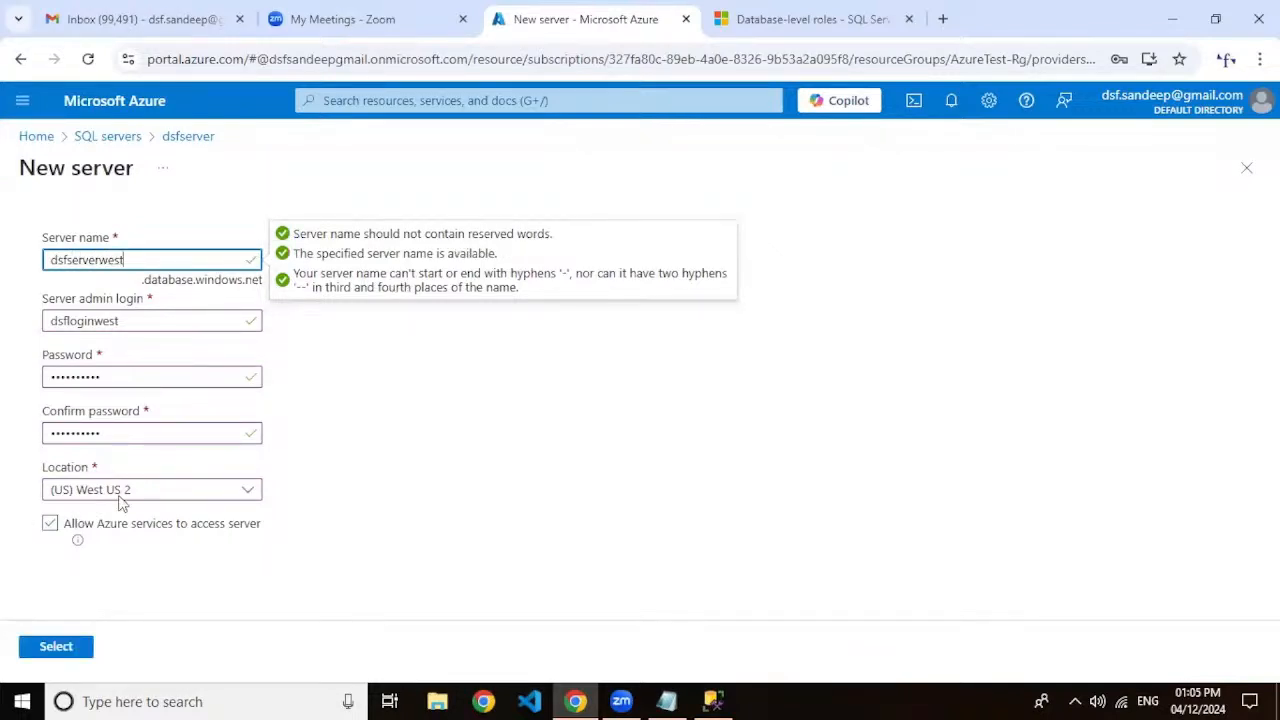
left_click(58, 646)
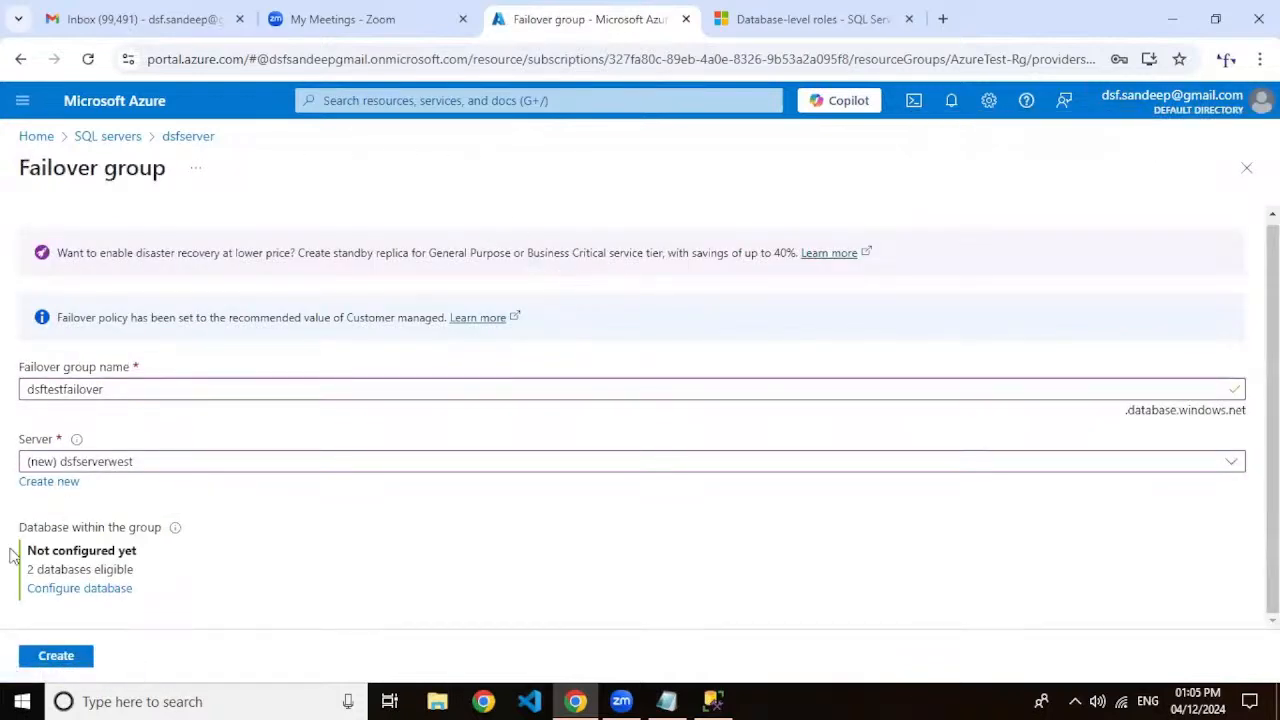
Add dsfdb1 to the failover group and submit dsftestfailover for creation
left_click(97, 591)
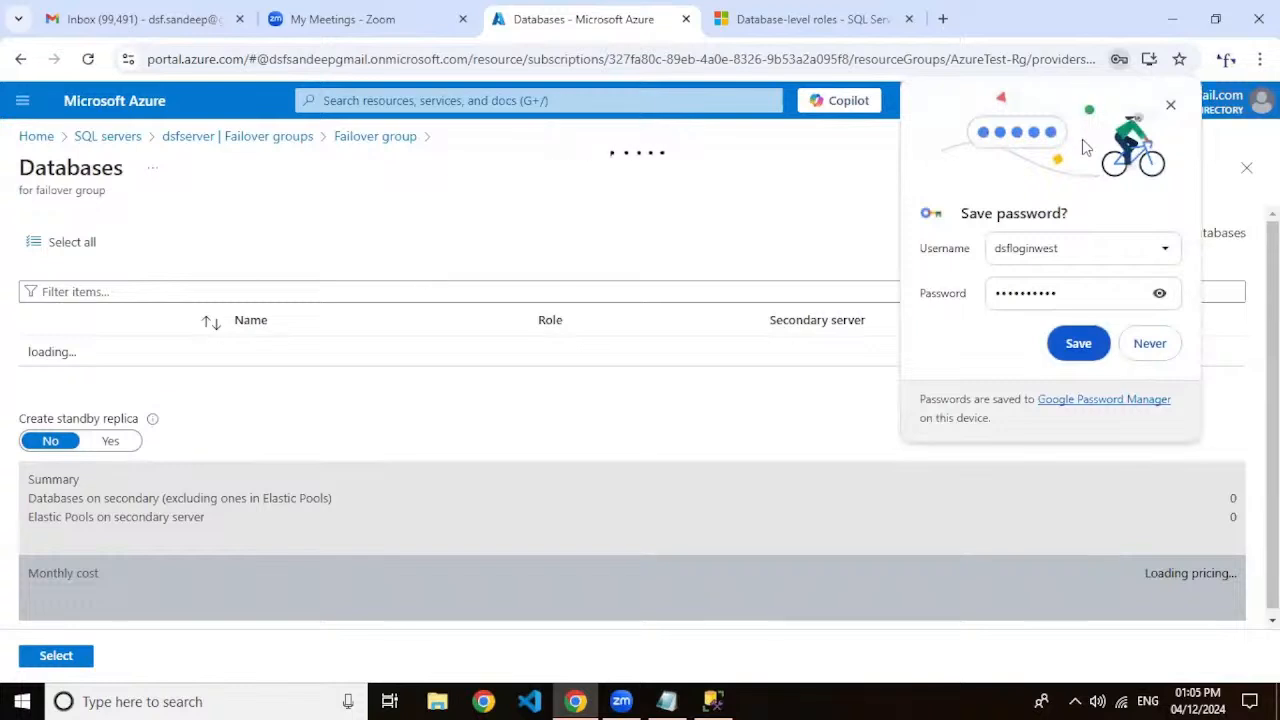
left_click(1170, 106)
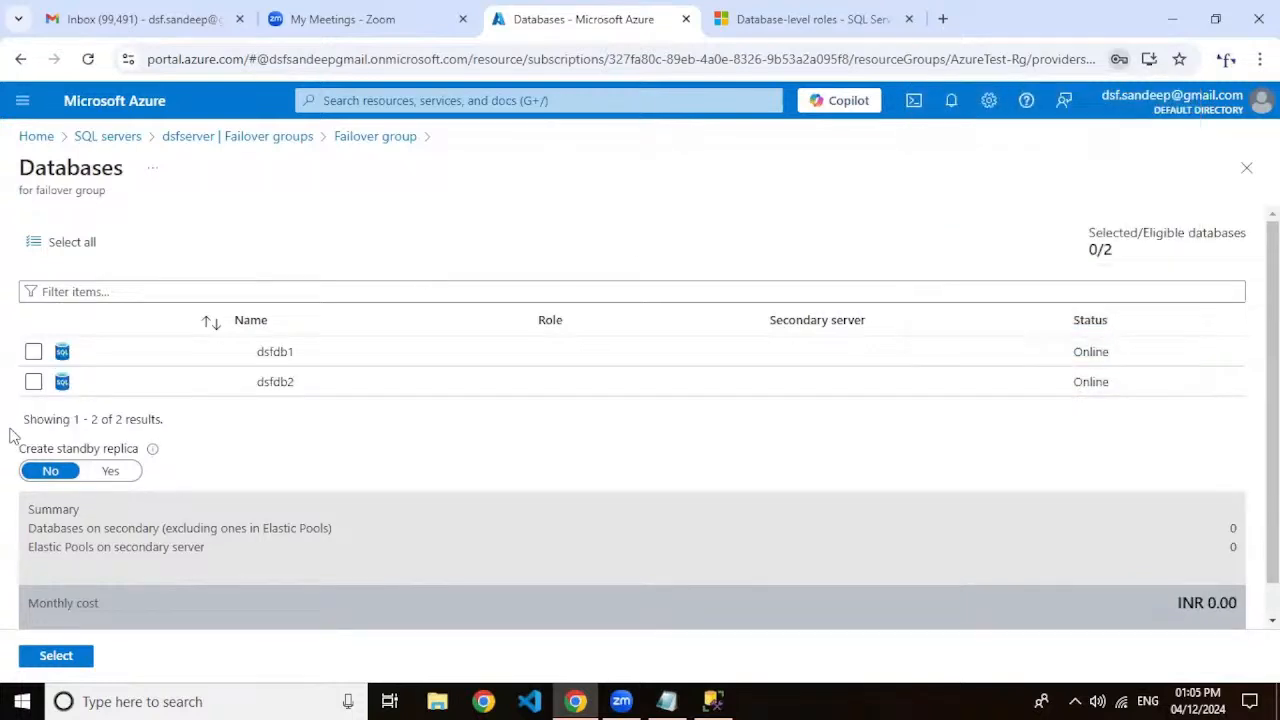
left_click(33, 352)
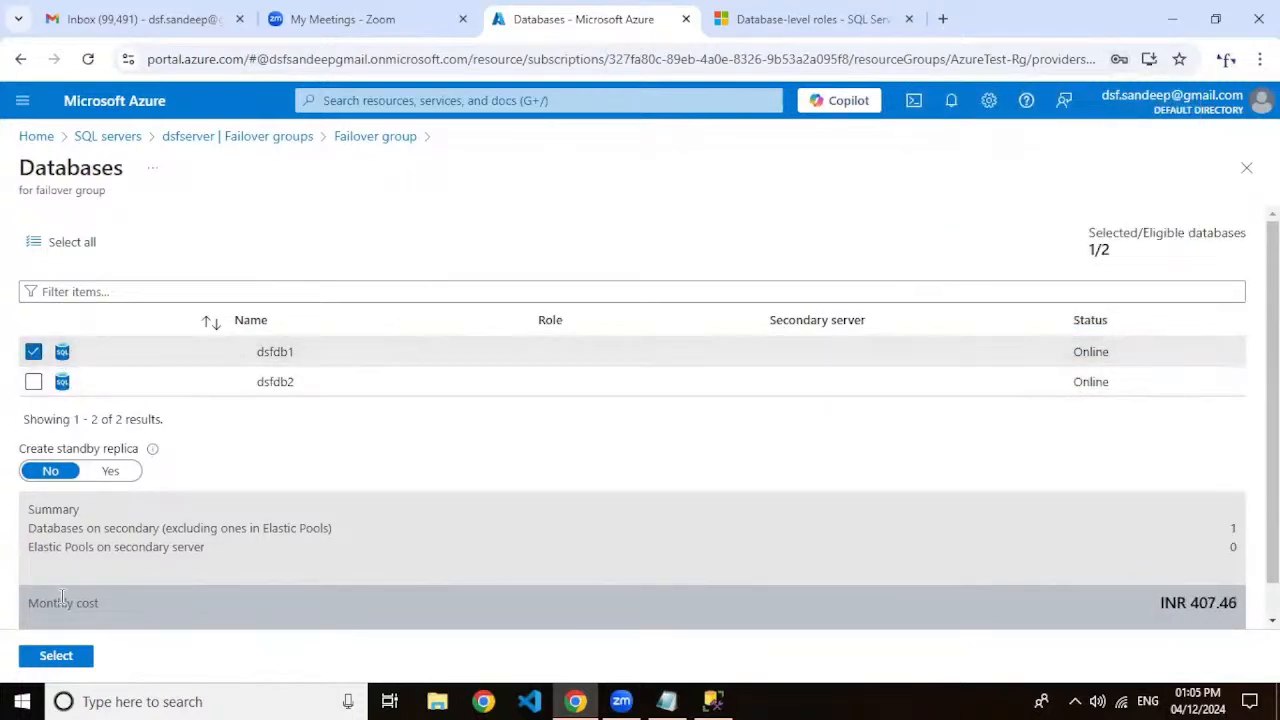
left_click(60, 656)
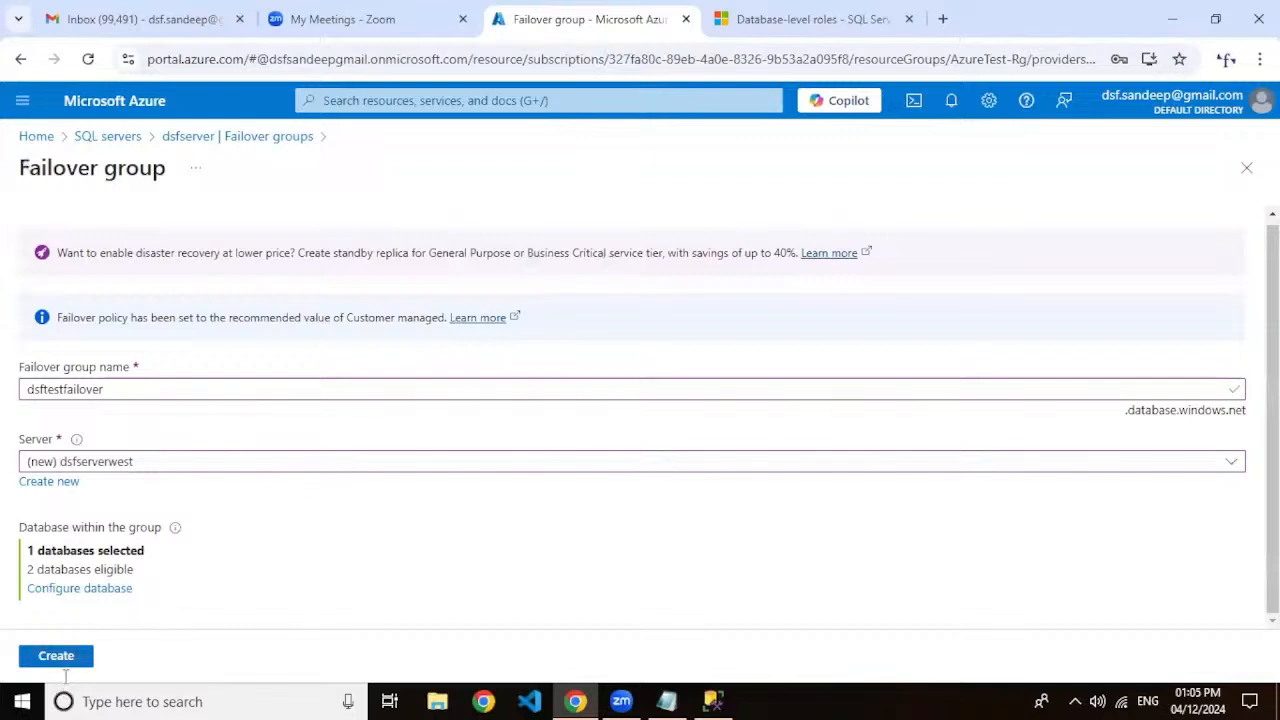
left_click(86, 656)
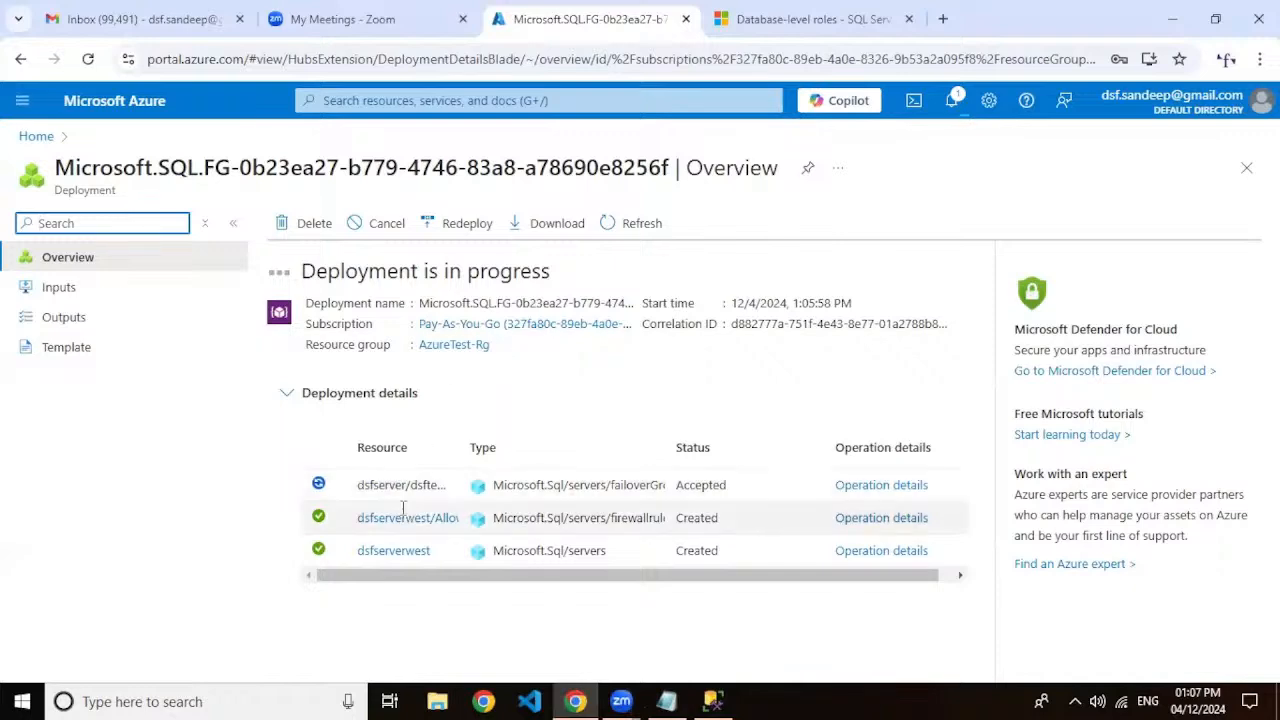
Close the Database-level roles documentation tab, wait for the deployment to finish, and go Home
left_click(895, 19)
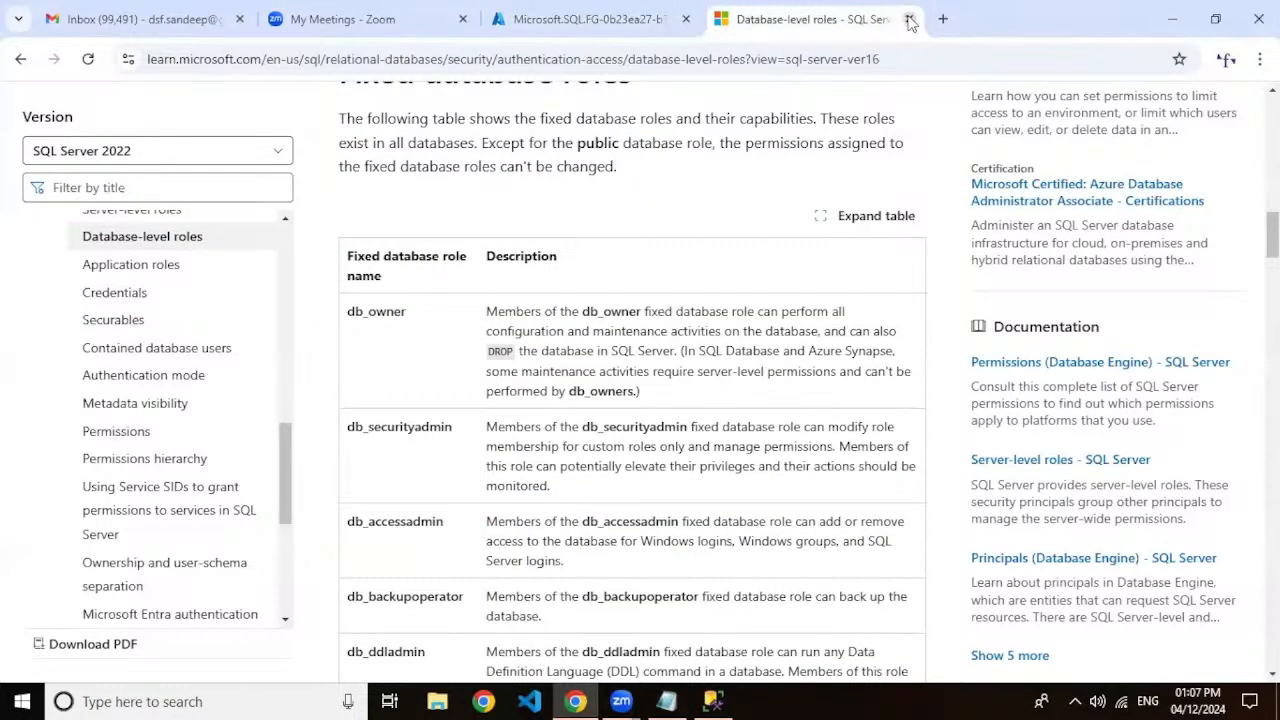
left_click(909, 19)
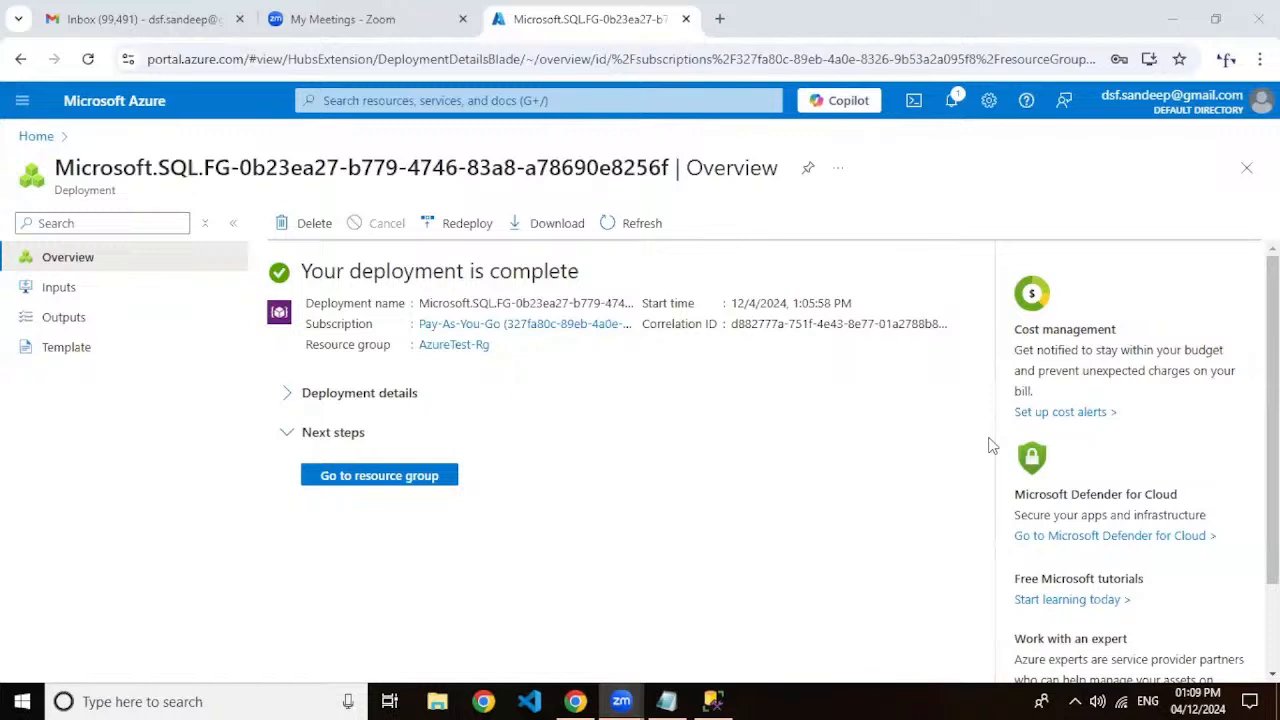
left_click(128, 118)
Go from Home to dsfserver's failover groups and open dsftestfailover
left_click(278, 218)
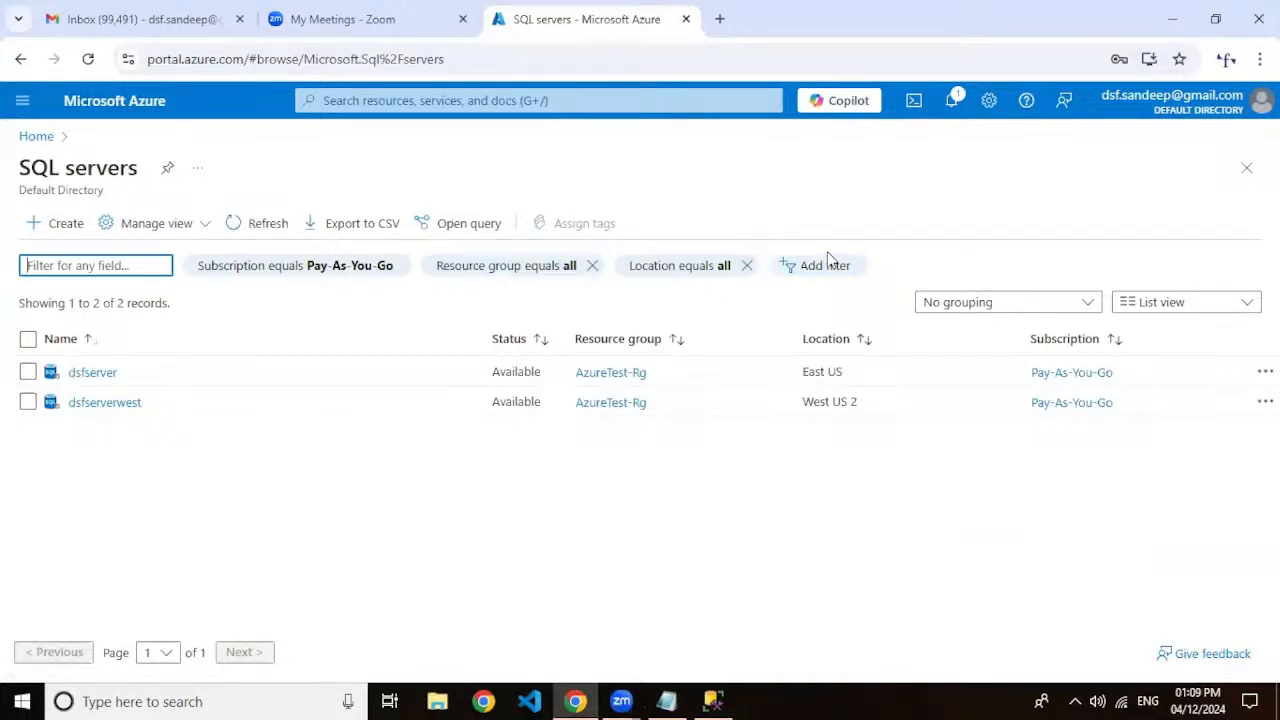
left_click(621, 701)
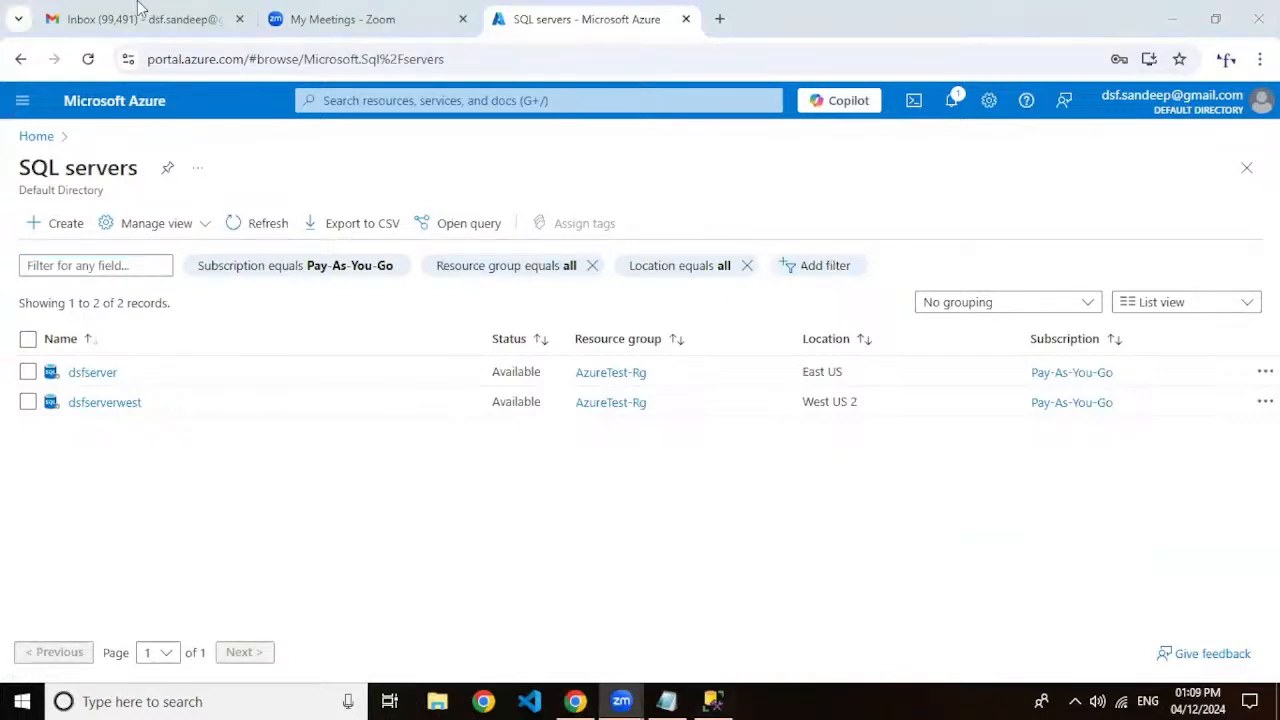
left_click(124, 95)
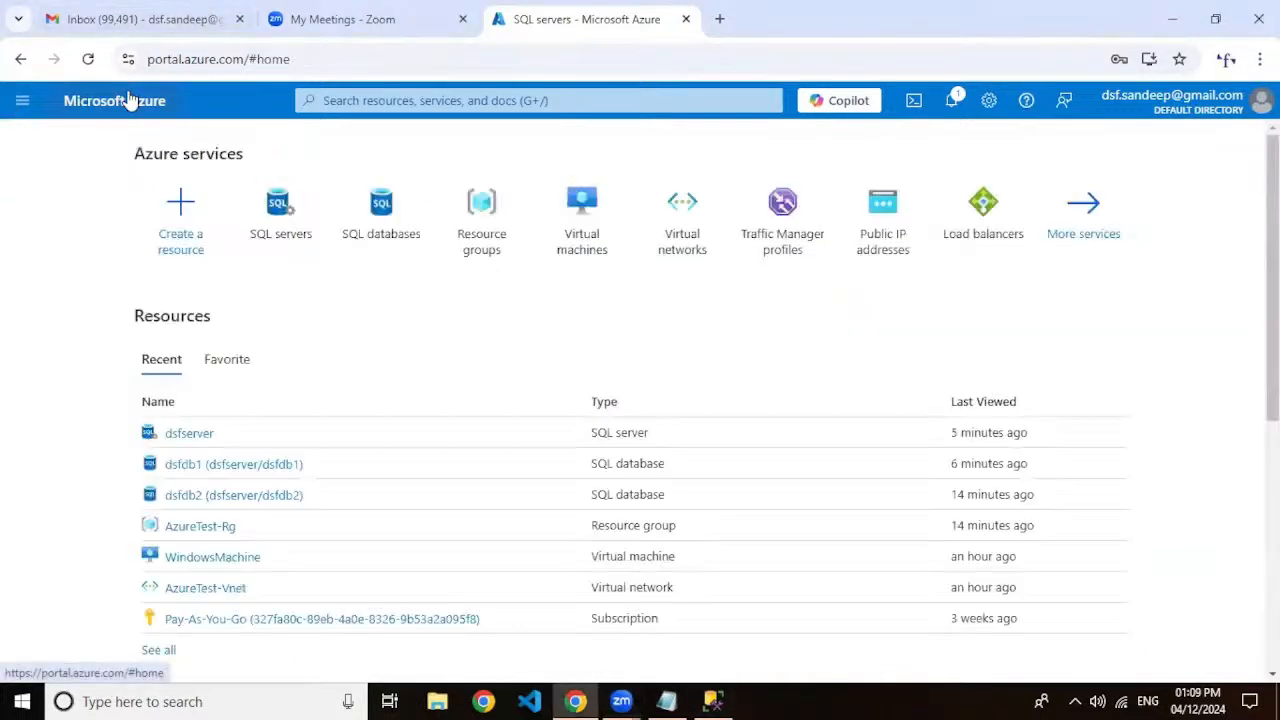
left_click(305, 222)
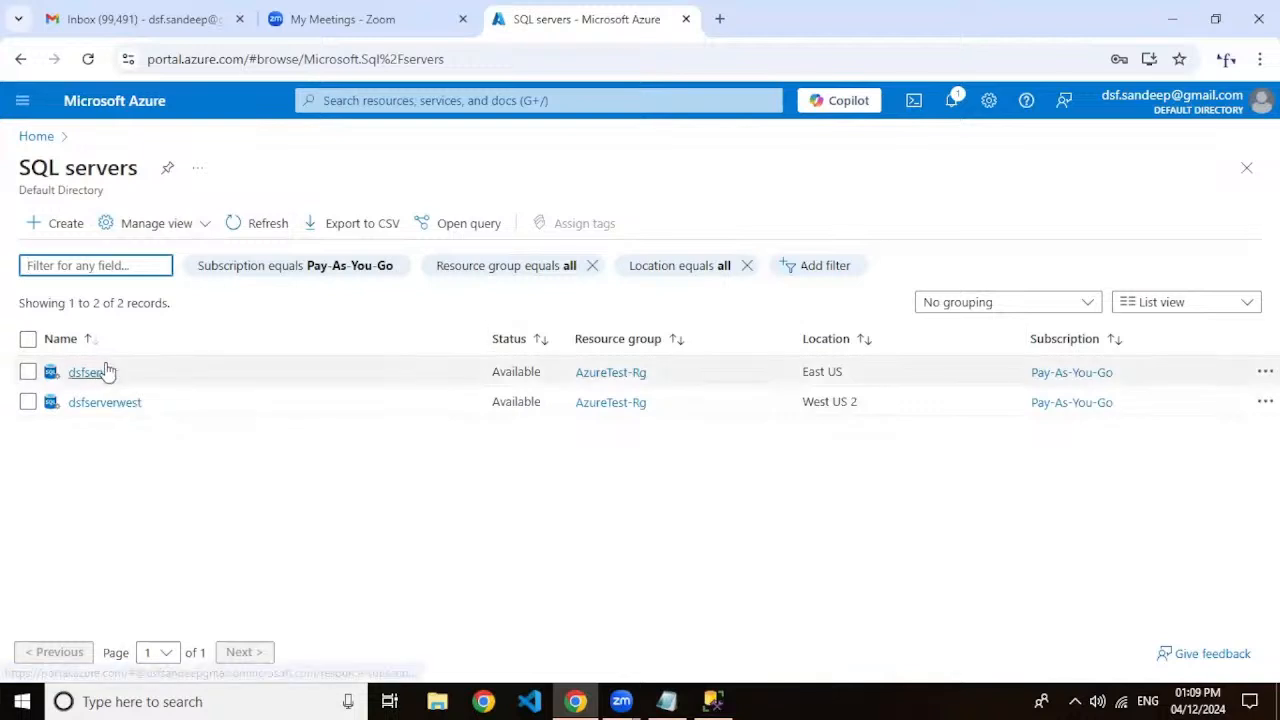
left_click(105, 372)
left_click(261, 167)
scroll(150, 428, "down", 2)
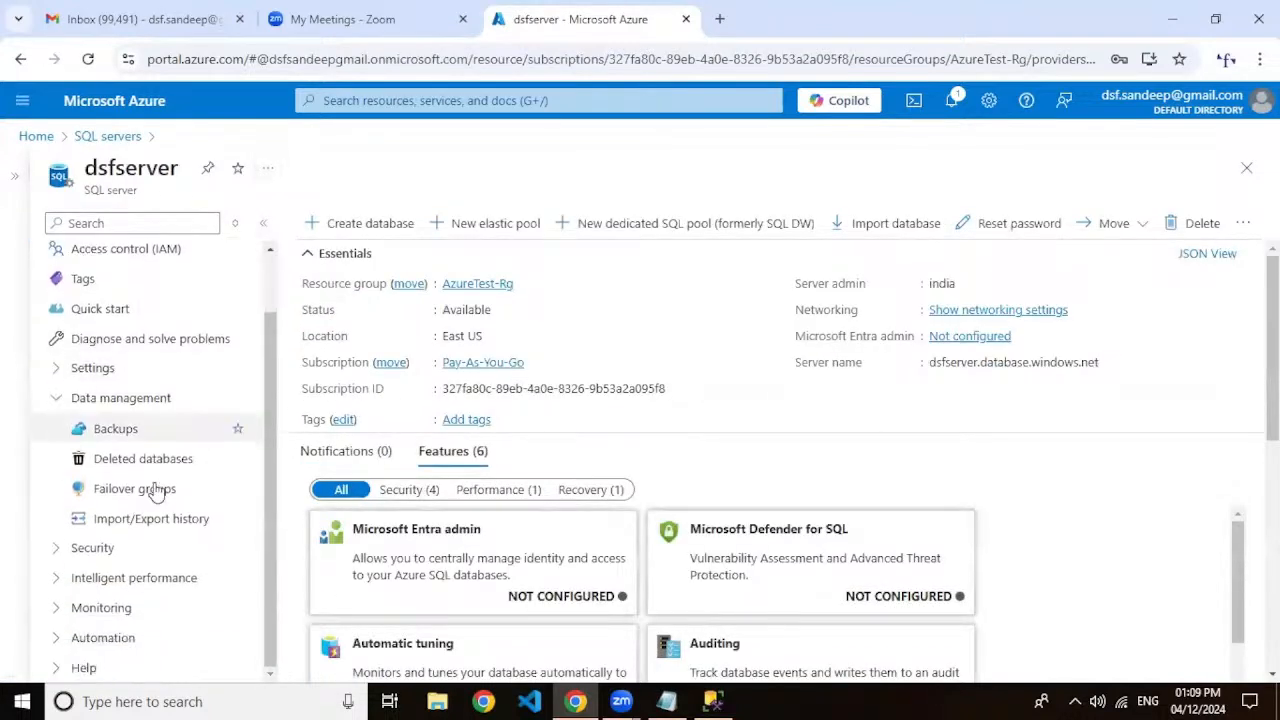
left_click(229, 486)
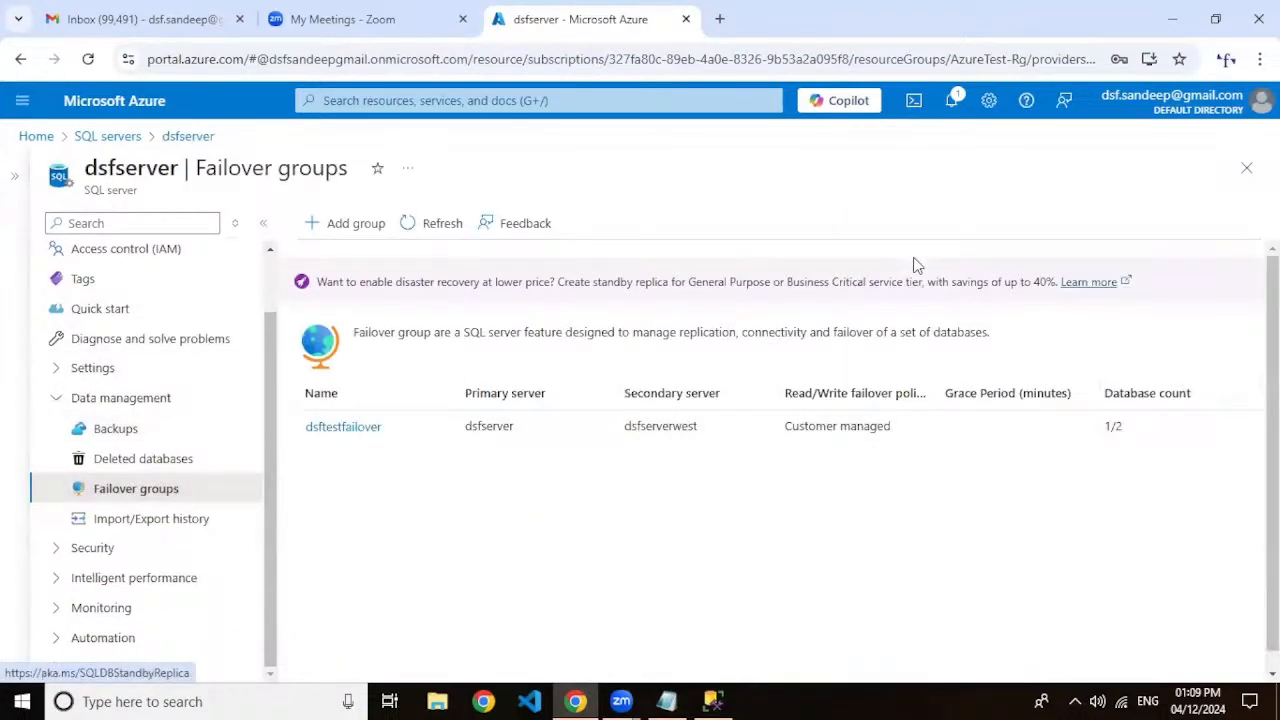
left_click(345, 427)
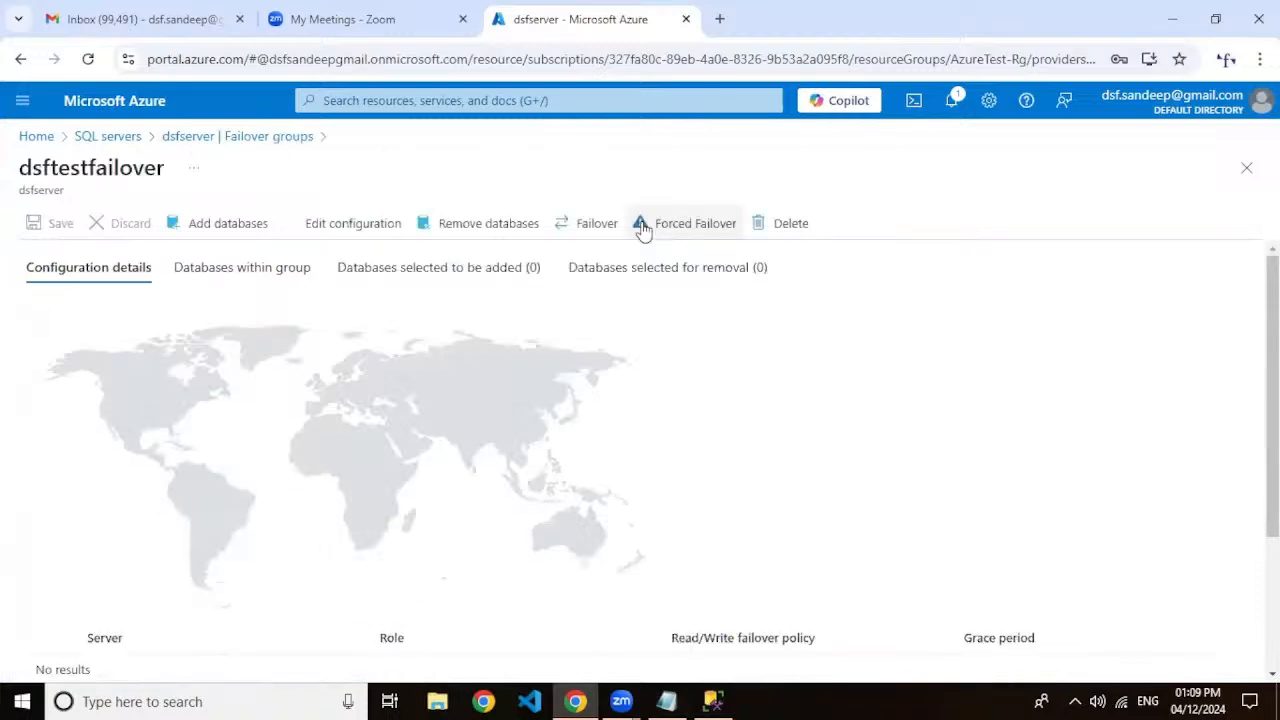
Run a forced failover on dsftestfailover, accepting the possible data loss
scroll(683, 389, "down", 3)
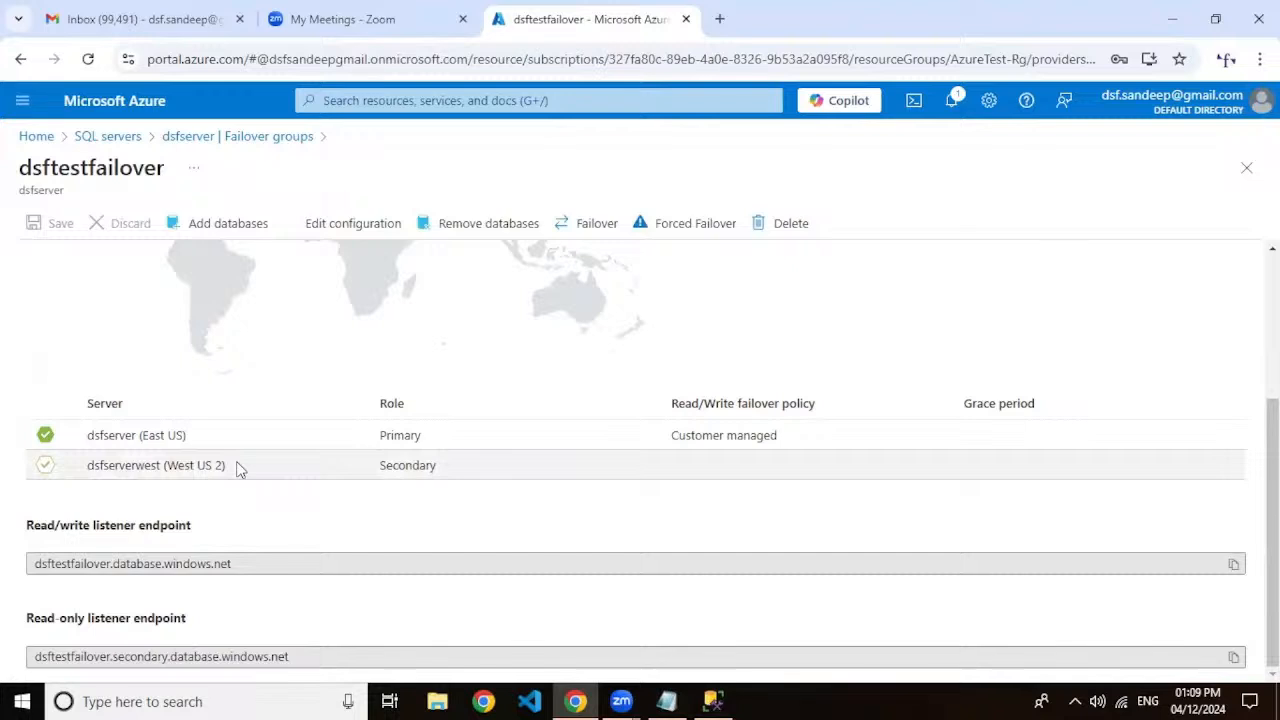
scroll(776, 314, "up", 3)
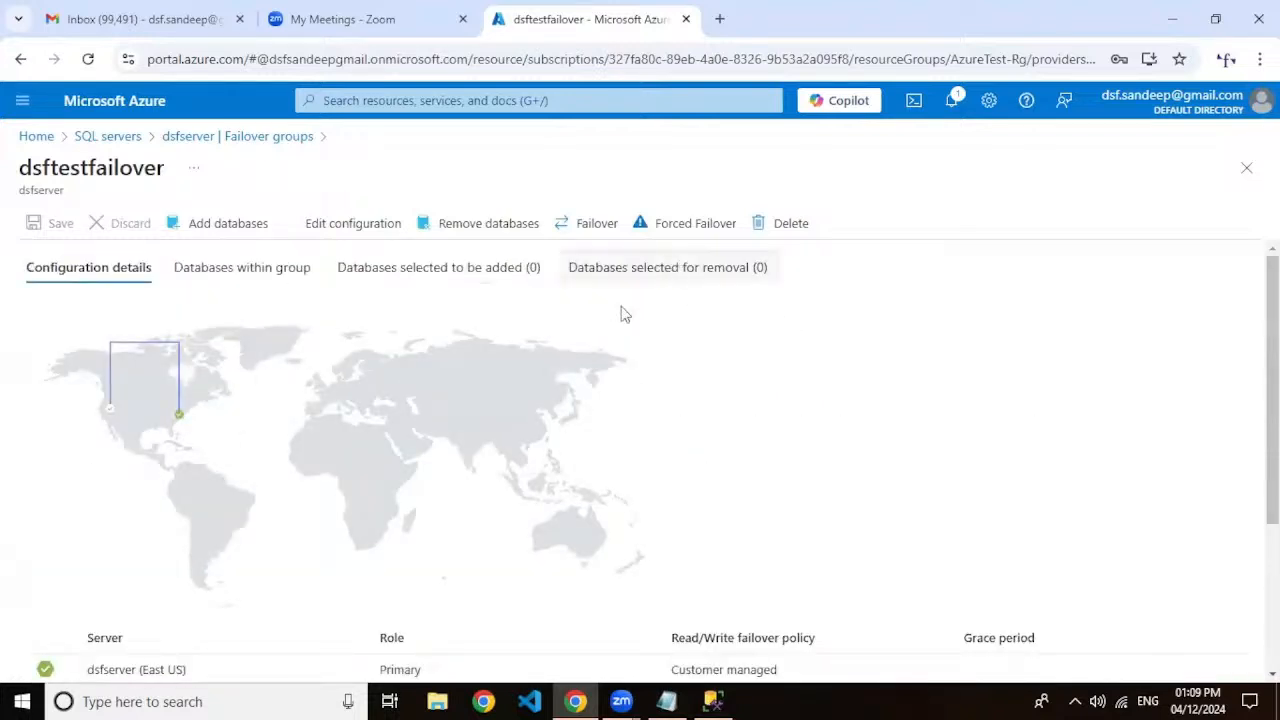
scroll(634, 343, "down", 1)
scroll(631, 349, "up", 1)
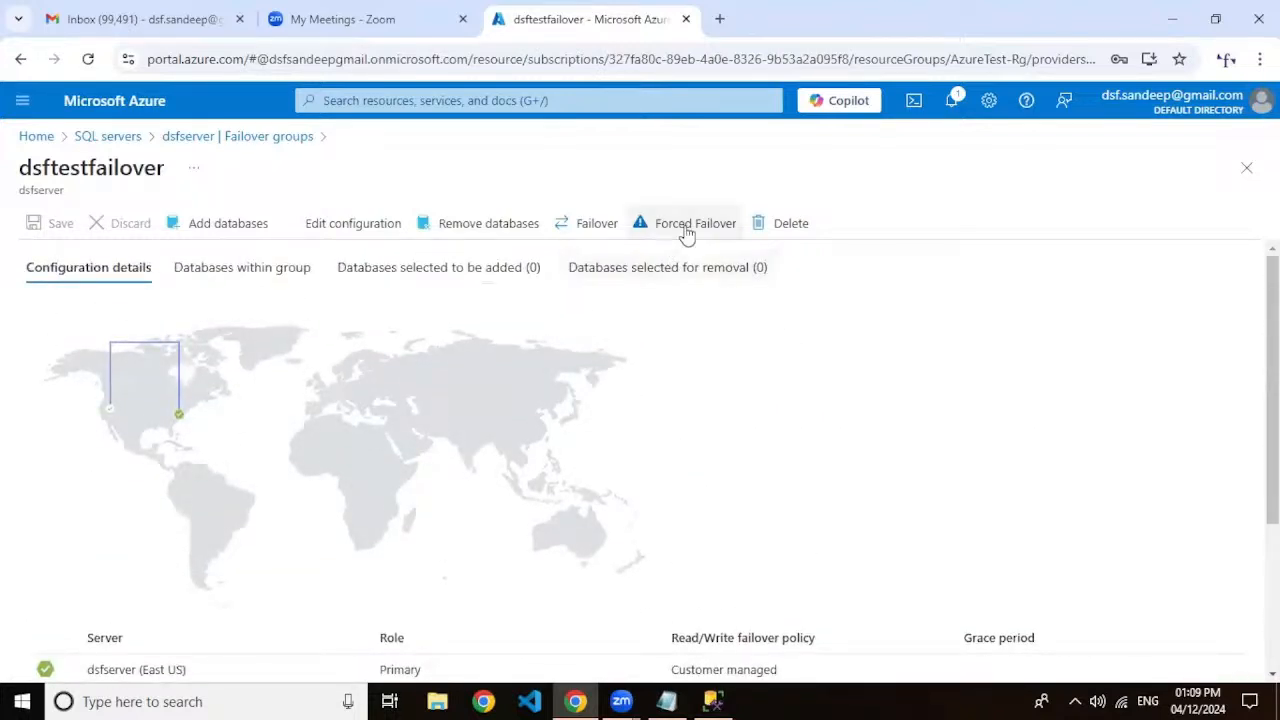
left_click(686, 228)
left_click(74, 361)
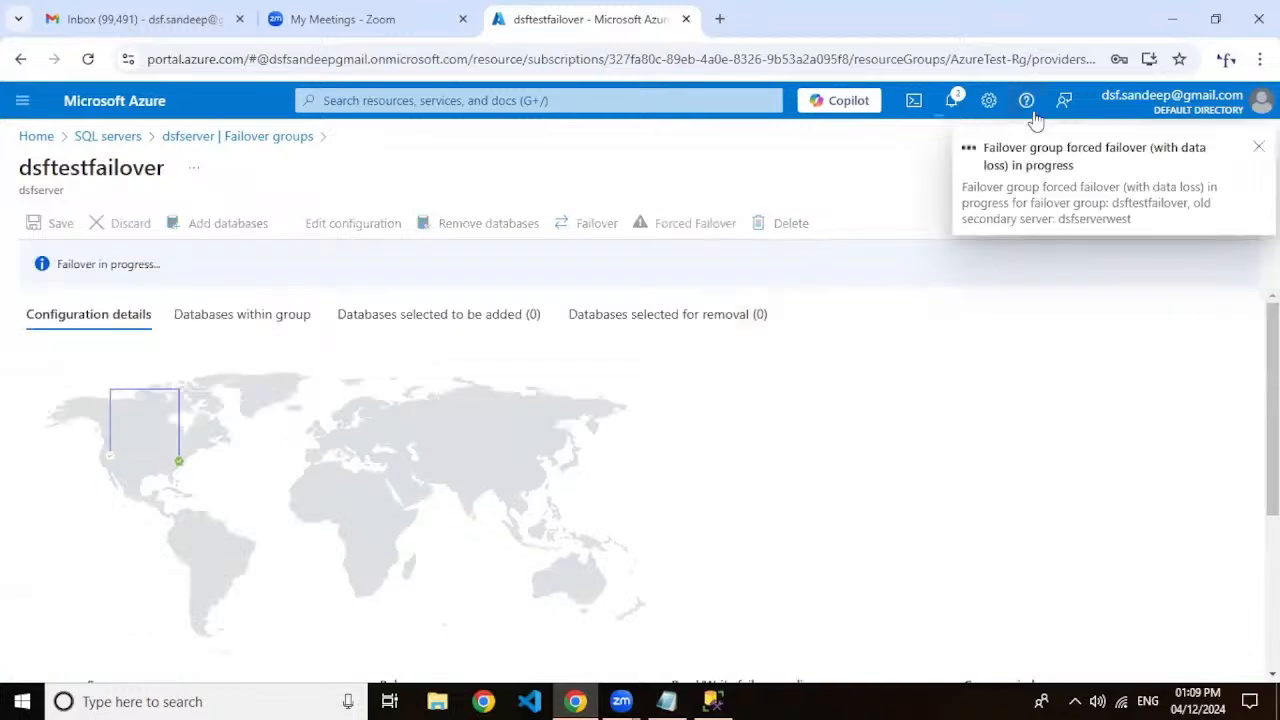
Verify dsfserverwest now shows as Primary, then return to the SQL servers list
scroll(845, 370, "down", 3)
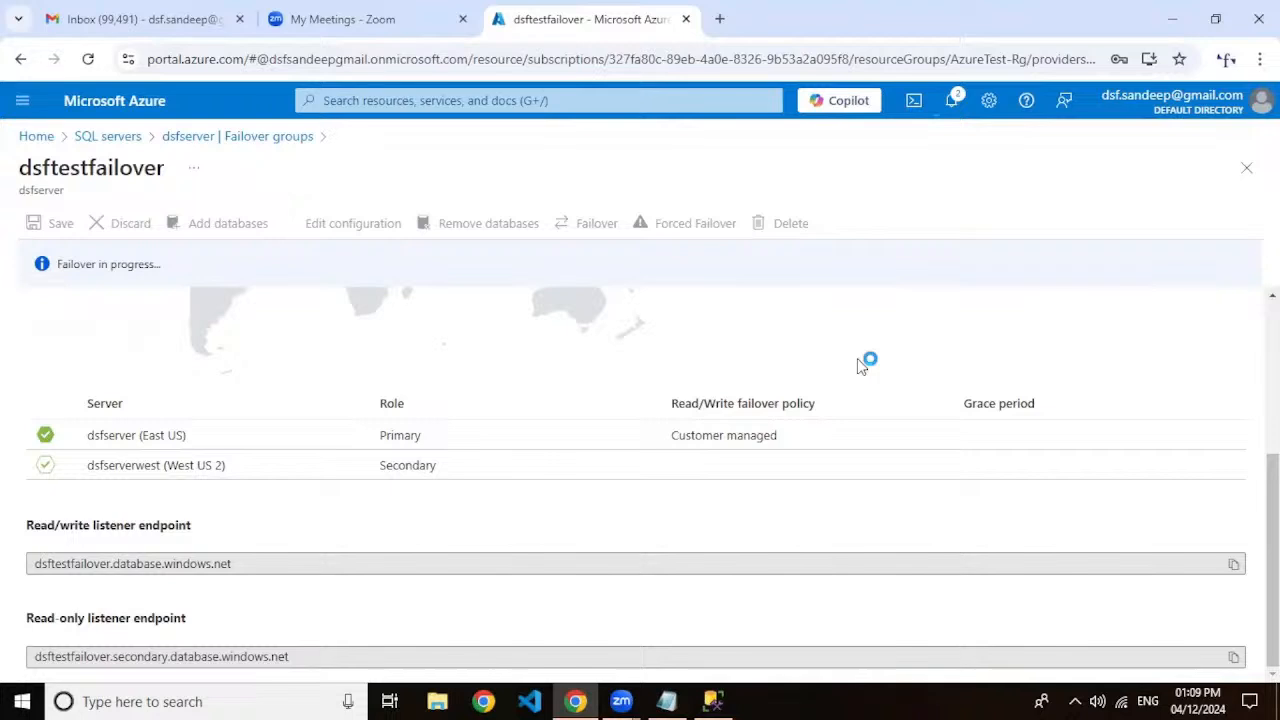
scroll(904, 404, "up", 3)
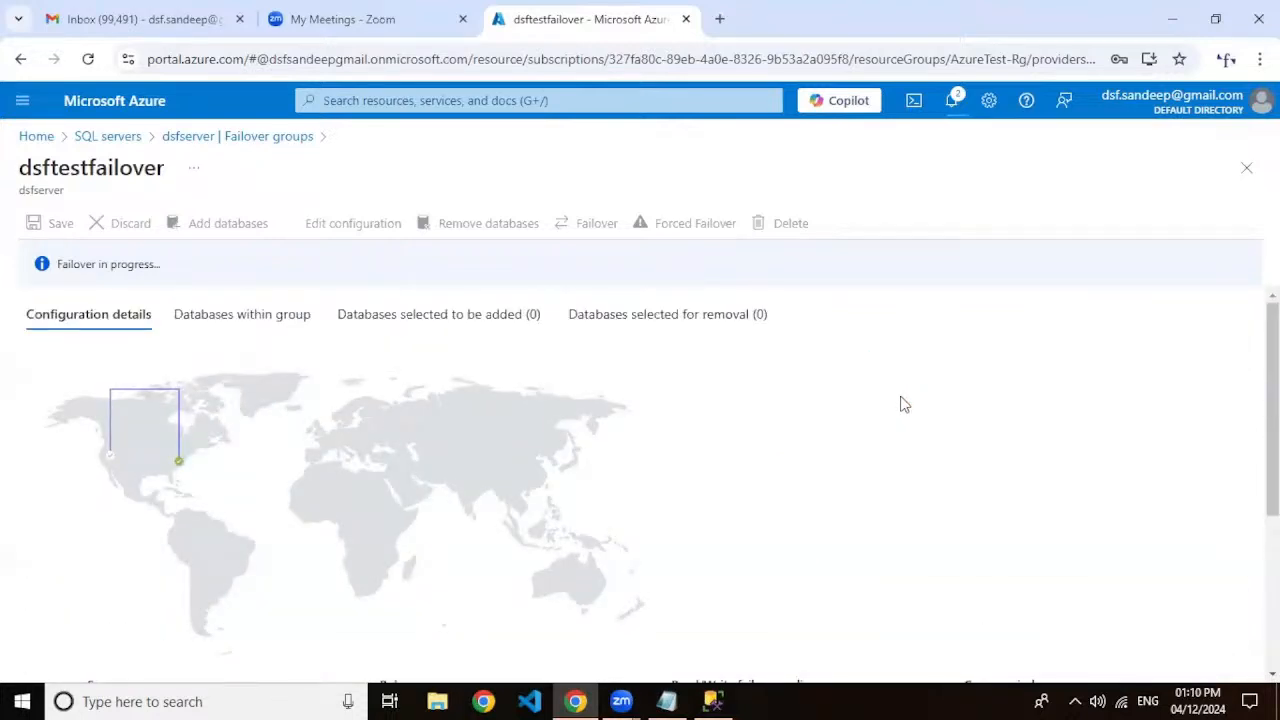
scroll(586, 363, "down", 3)
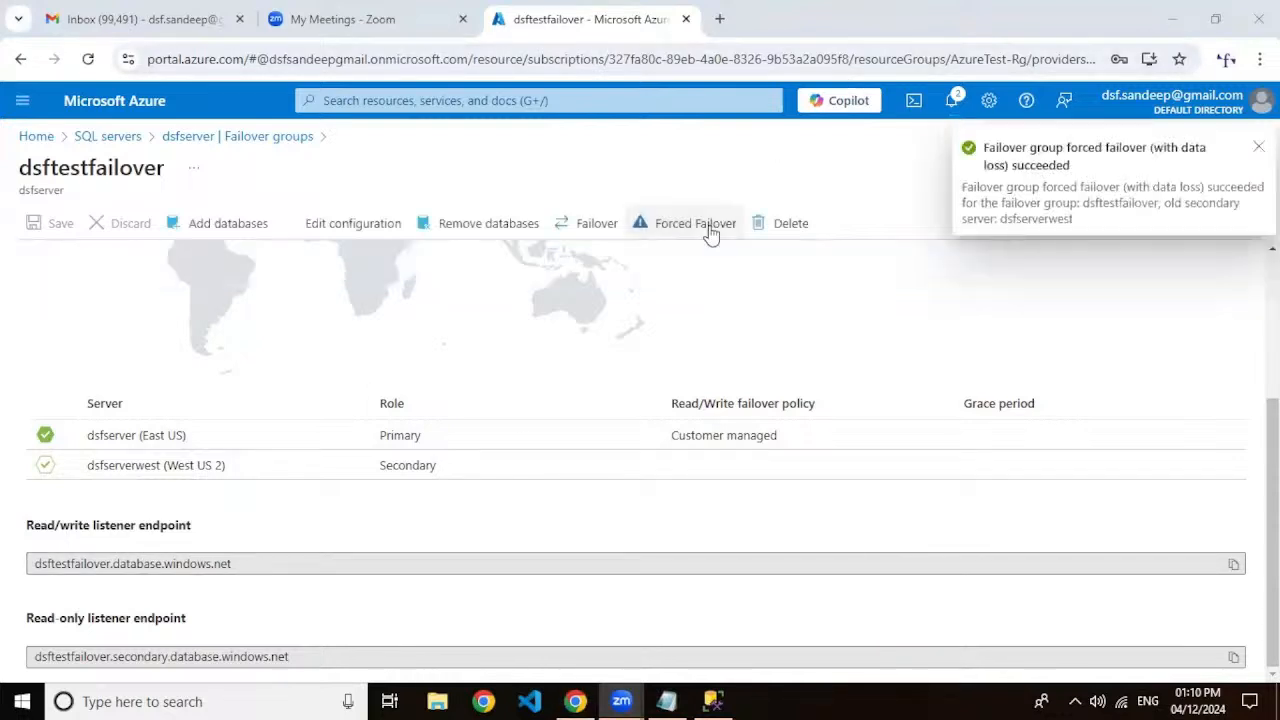
left_click(1259, 147)
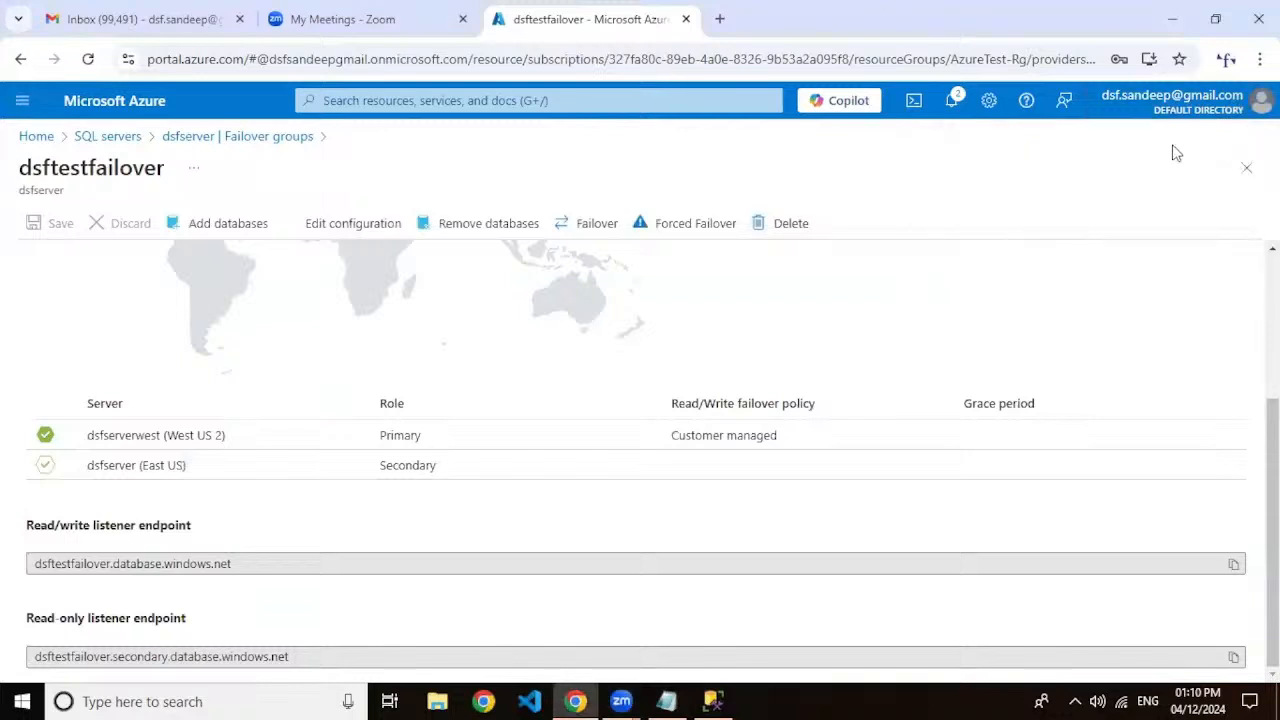
left_click_drag(463, 443, 366, 443)
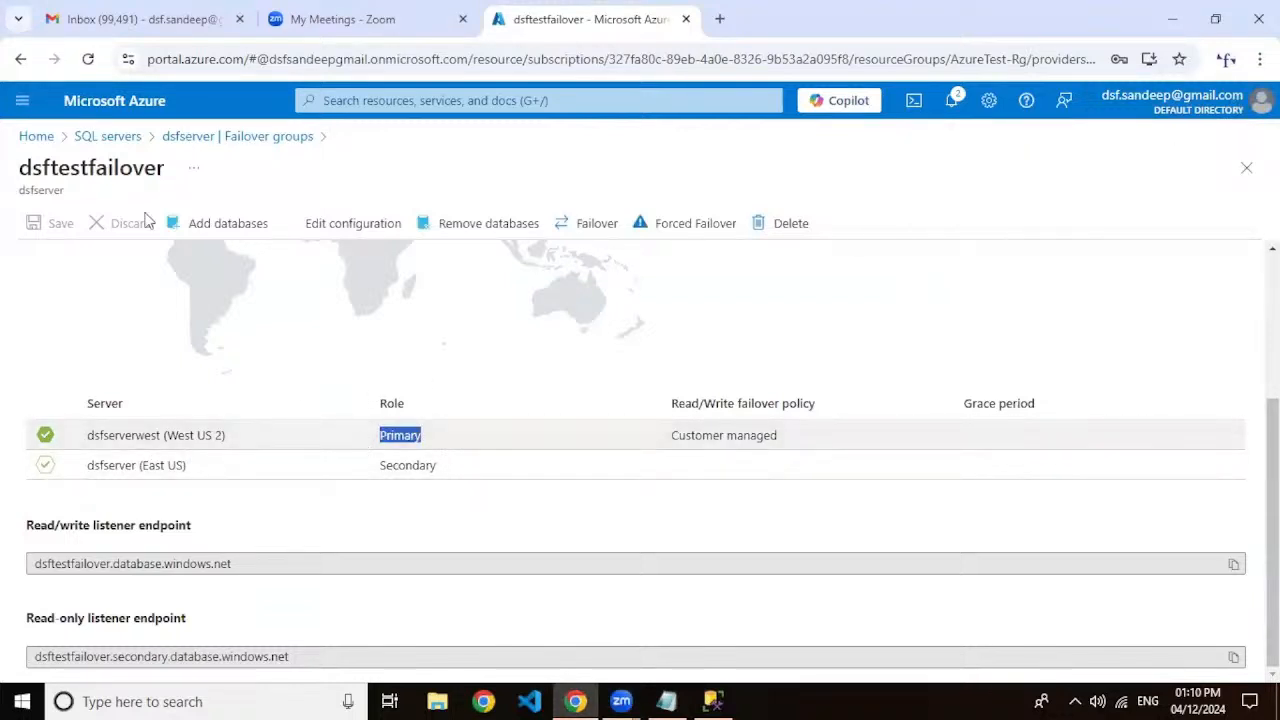
left_click(134, 138)
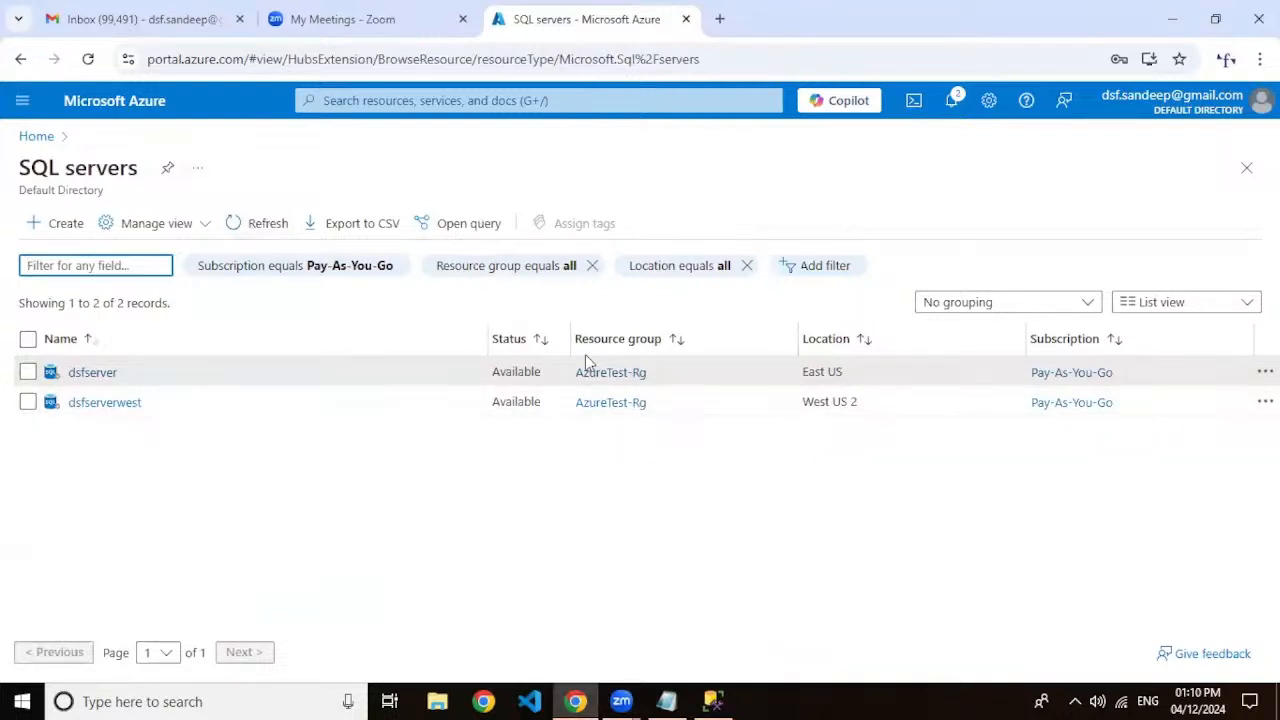
left_click(143, 115)
left_click(288, 226)
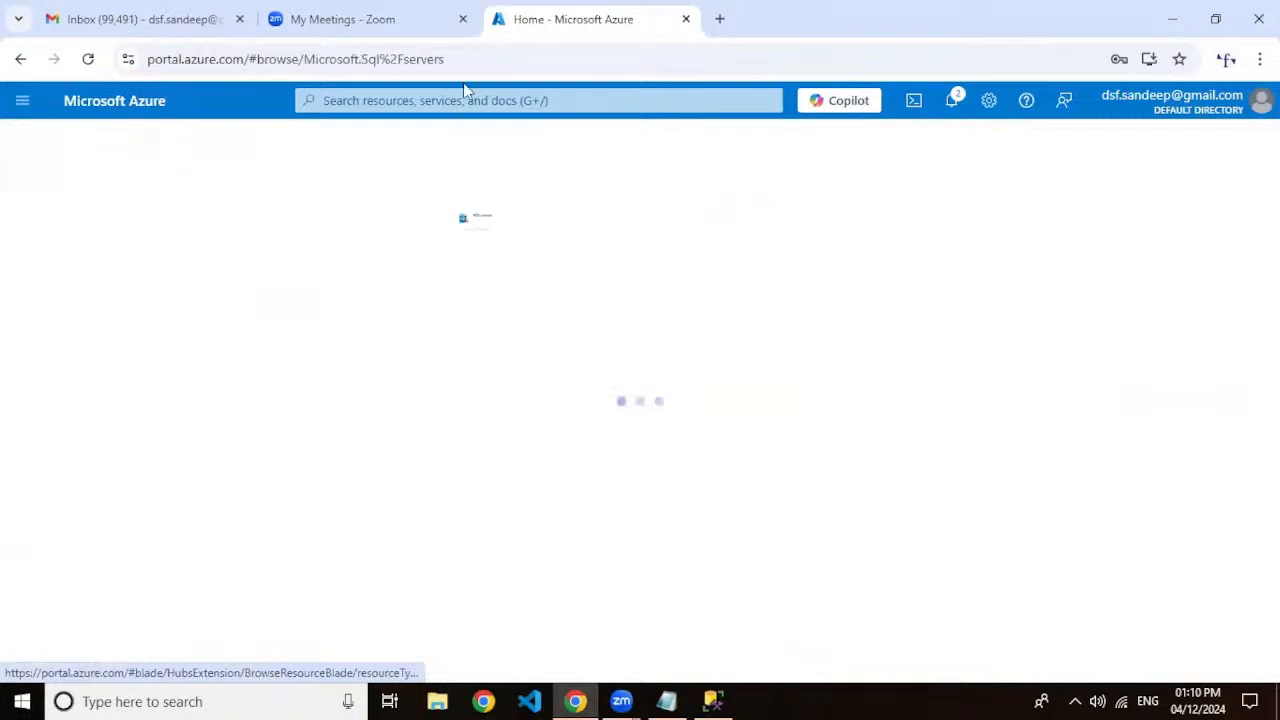
left_click(143, 118)
left_click(290, 242)
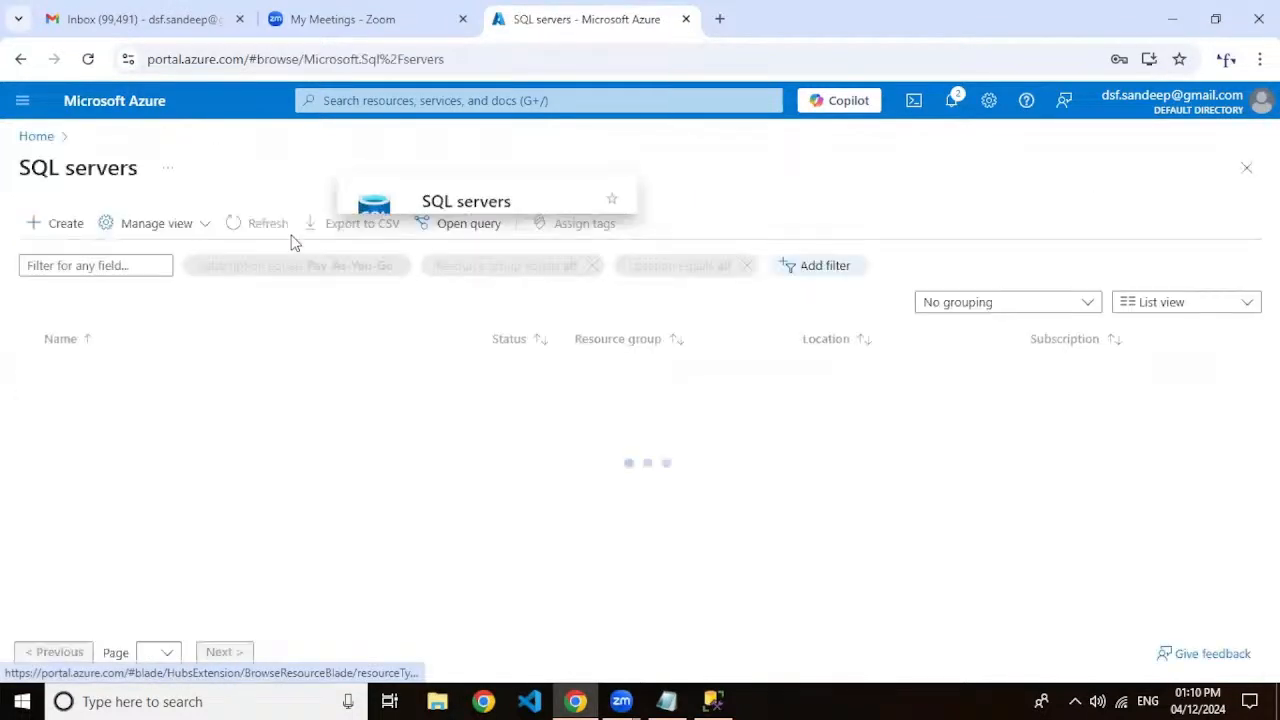
left_click(70, 369)
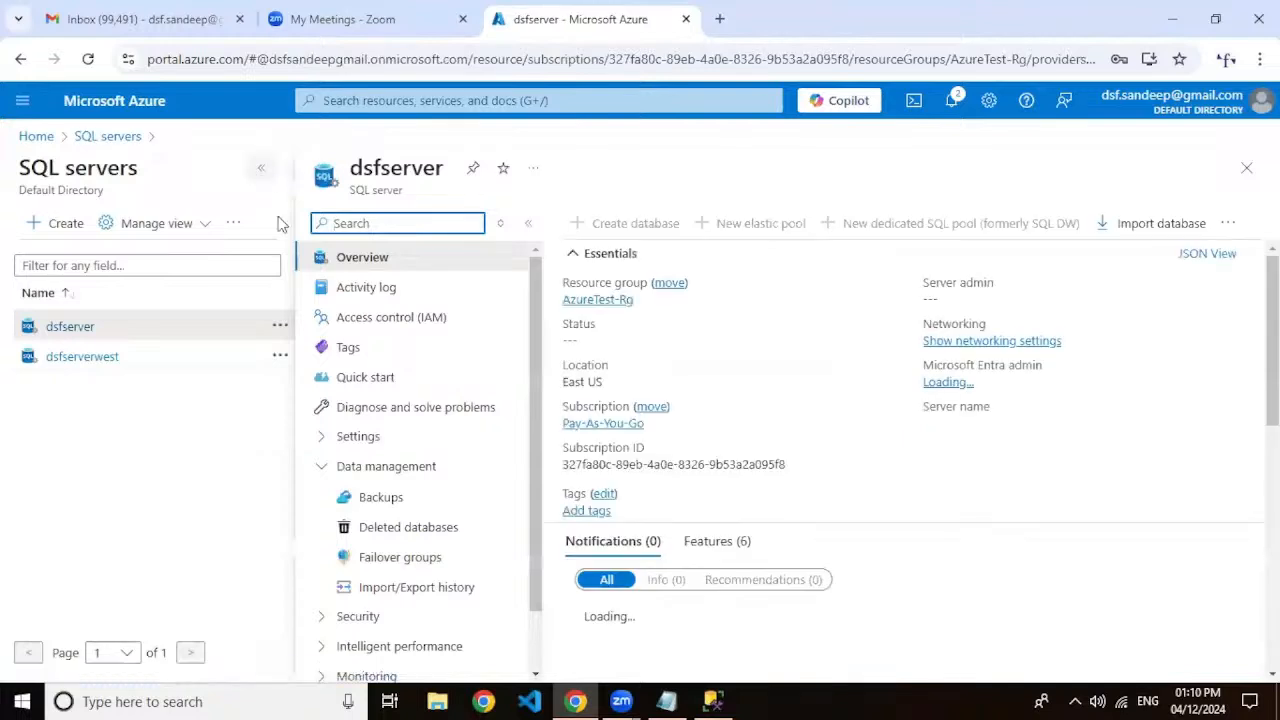
left_click(262, 168)
scroll(260, 314, "down", 3)
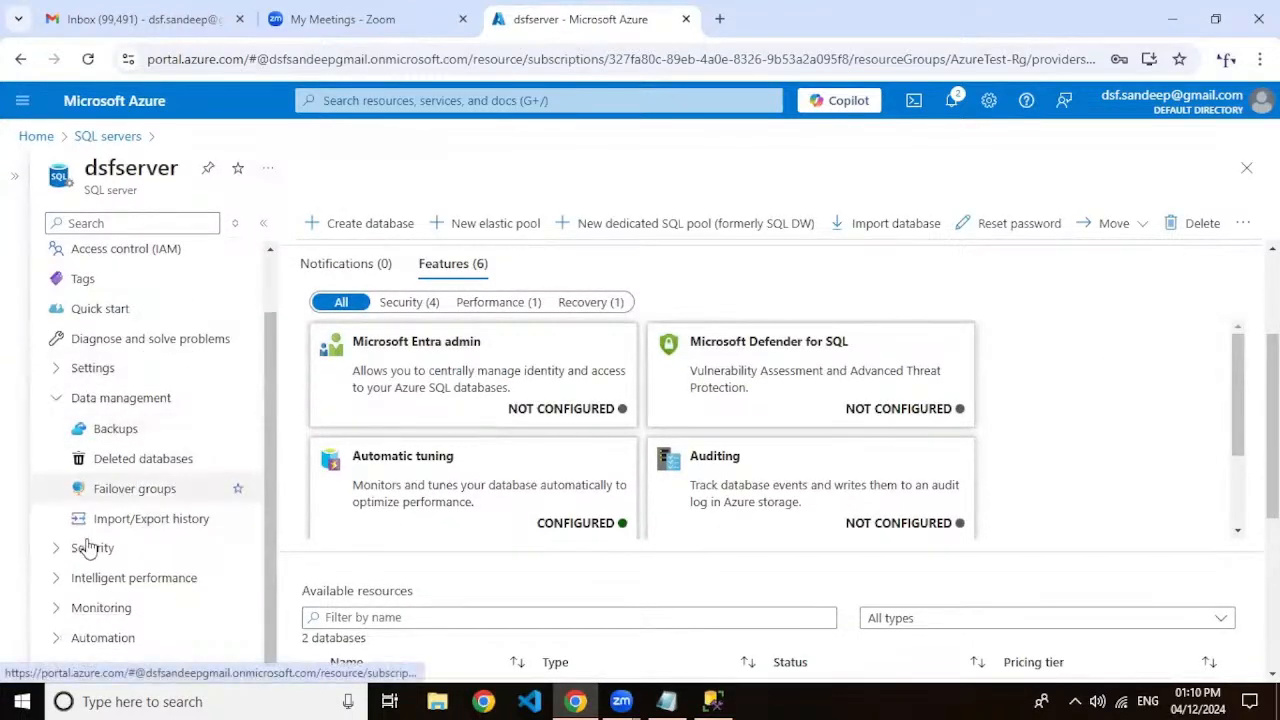
left_click(88, 548)
scroll(170, 450, "down", 3)
left_click(160, 400)
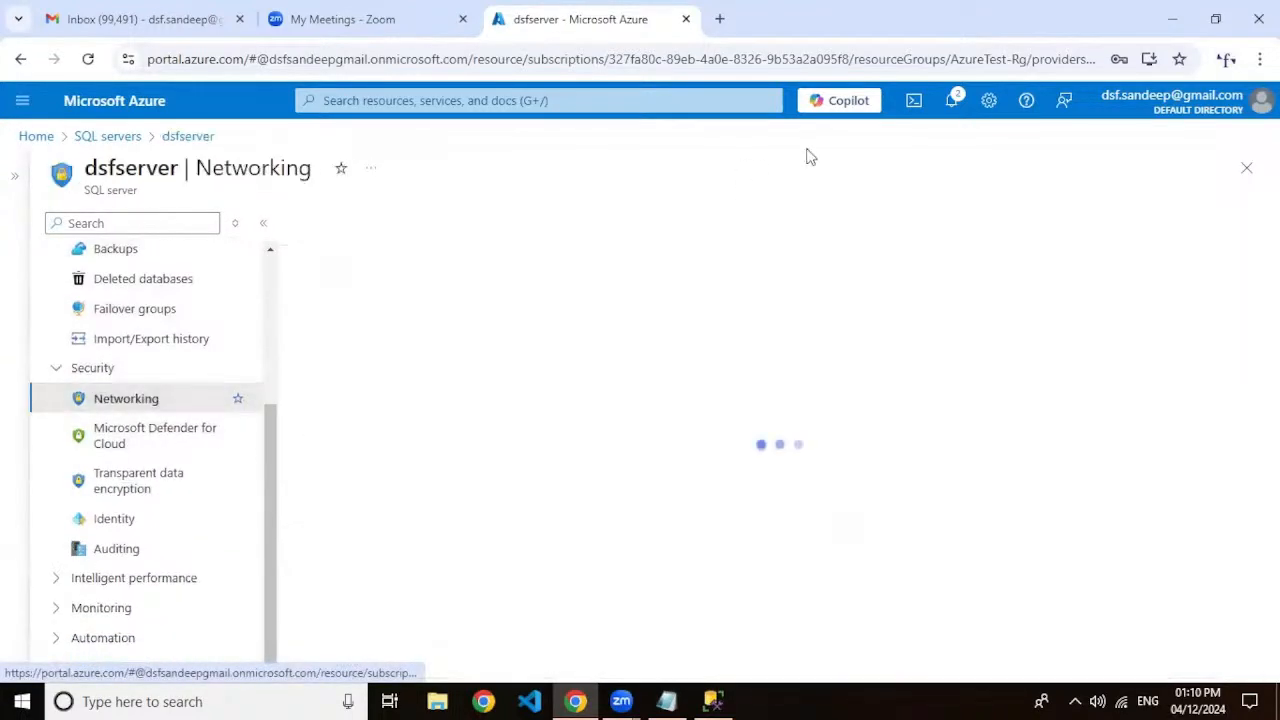
scroll(618, 378, "down", 4)
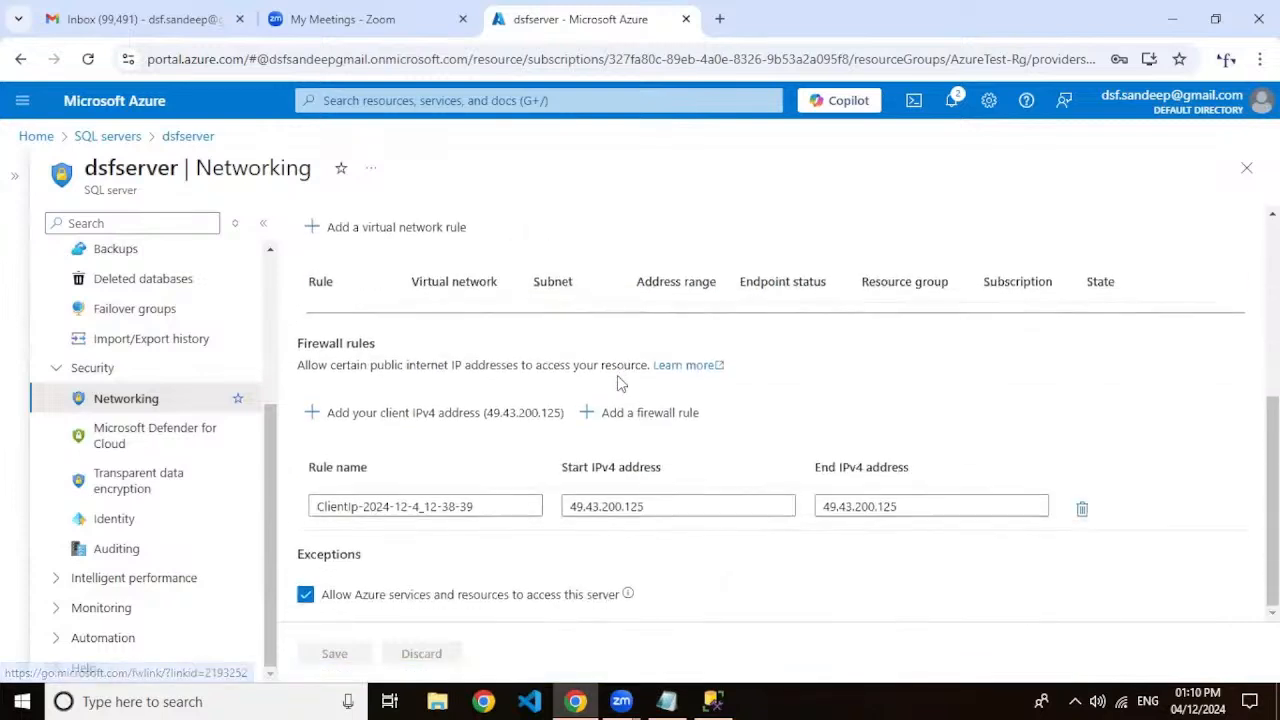
left_click(130, 435)
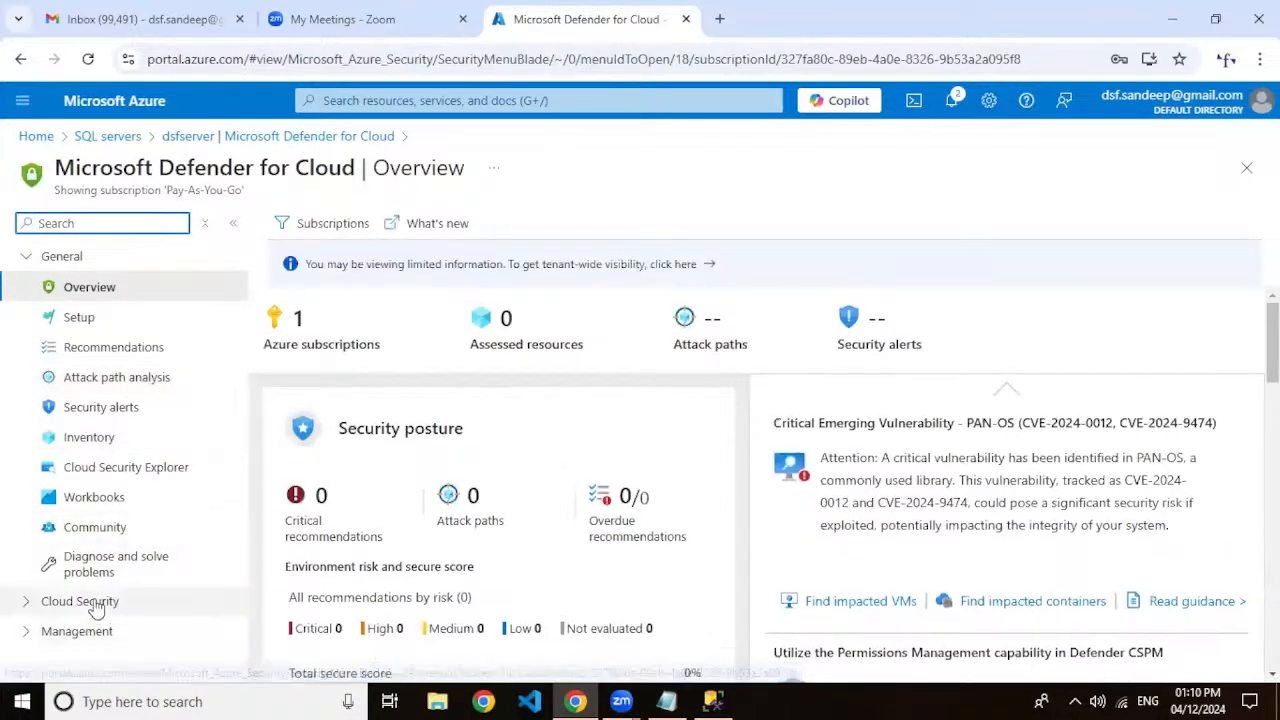
left_click(130, 139)
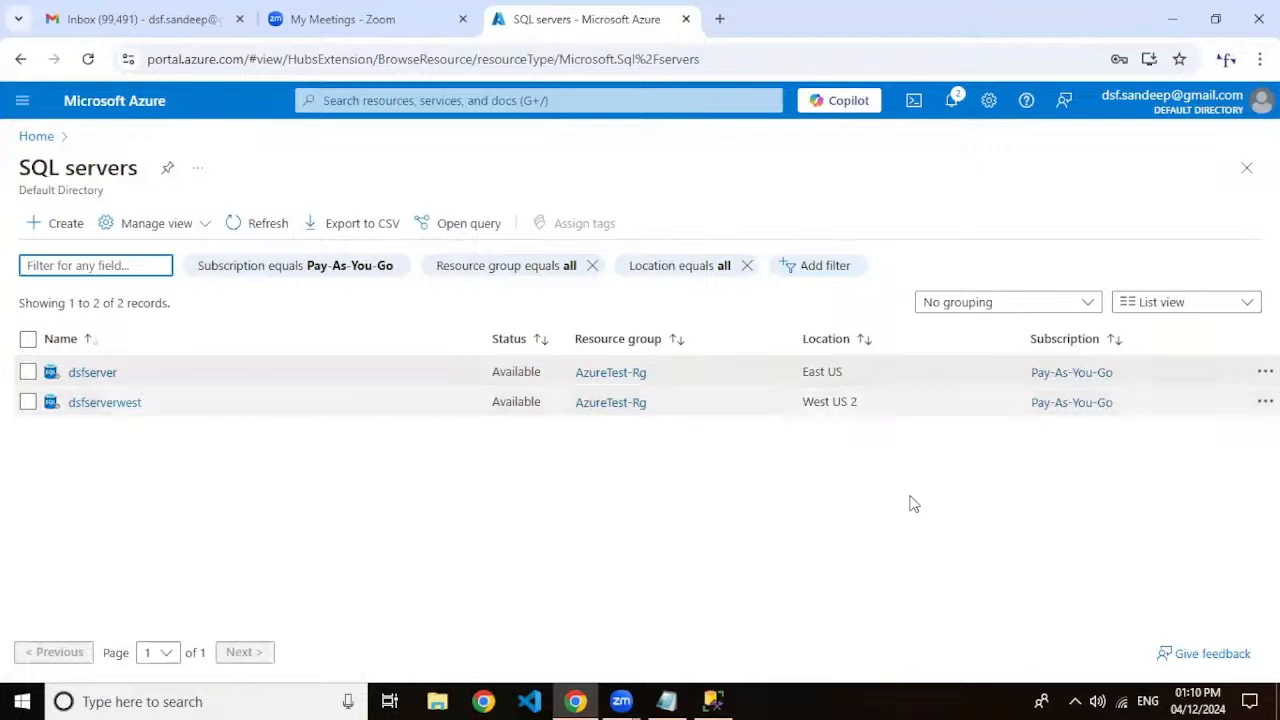